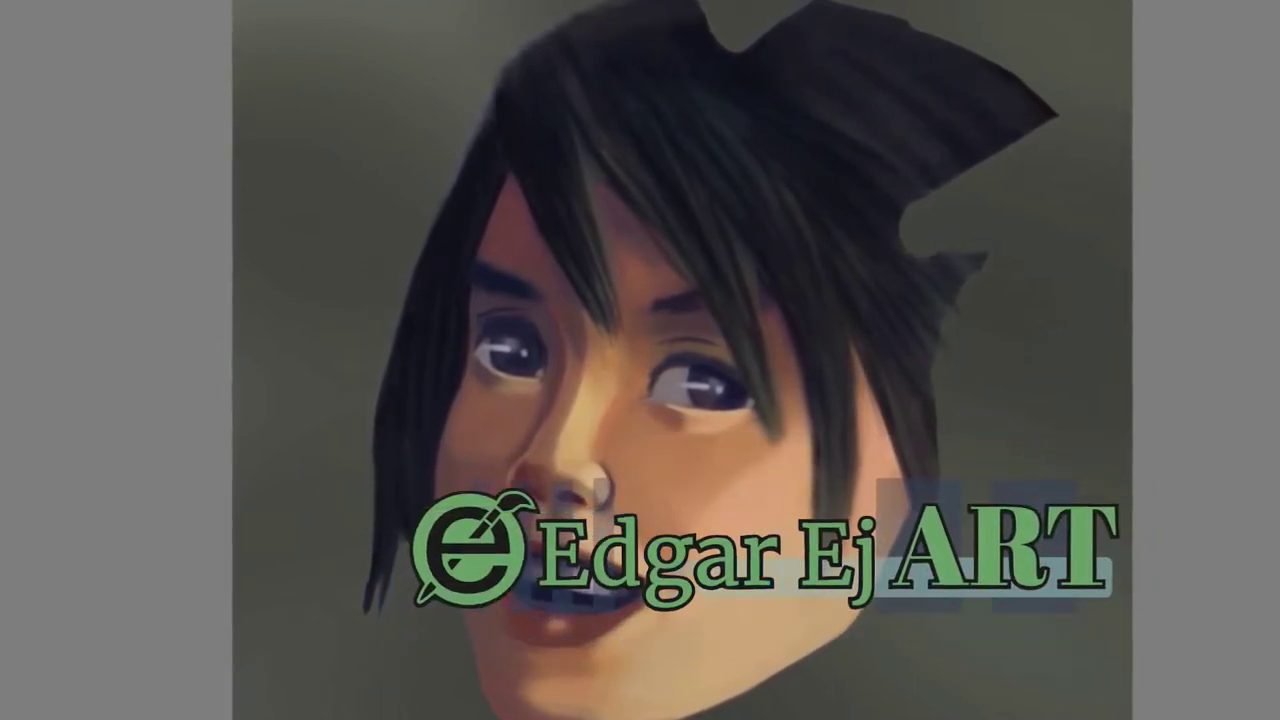
pyautogui.keyDown('alt'); pyautogui.click(429, 372); pyautogui.keyUp('alt')
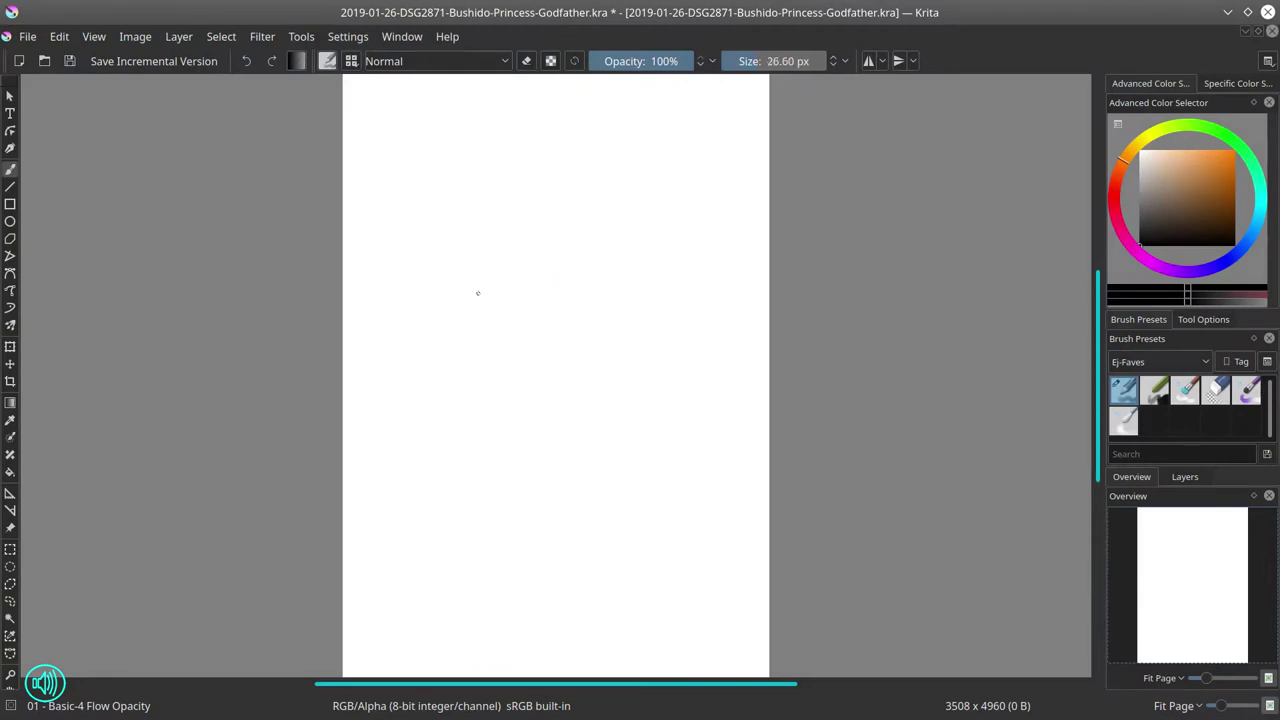
# Step: Draw a long straight horizontal line across the middle of the page with the Basic-4 Flow Opacity brush at about 5 px
pyautogui.moveTo(490, 331); pyautogui.dragTo(531, 209)
pyautogui.moveTo(543, 287); pyautogui.dragTo(532, 287)
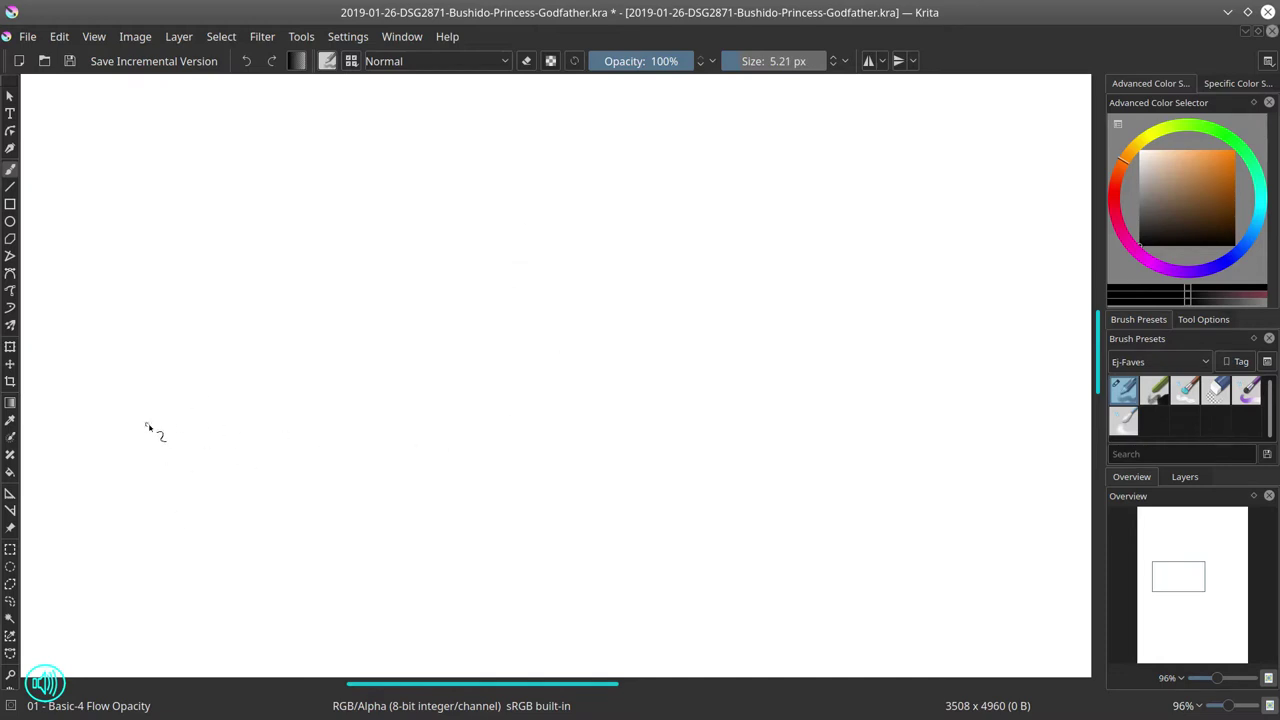
pyautogui.moveTo(145, 426); pyautogui.dragTo(150, 424)
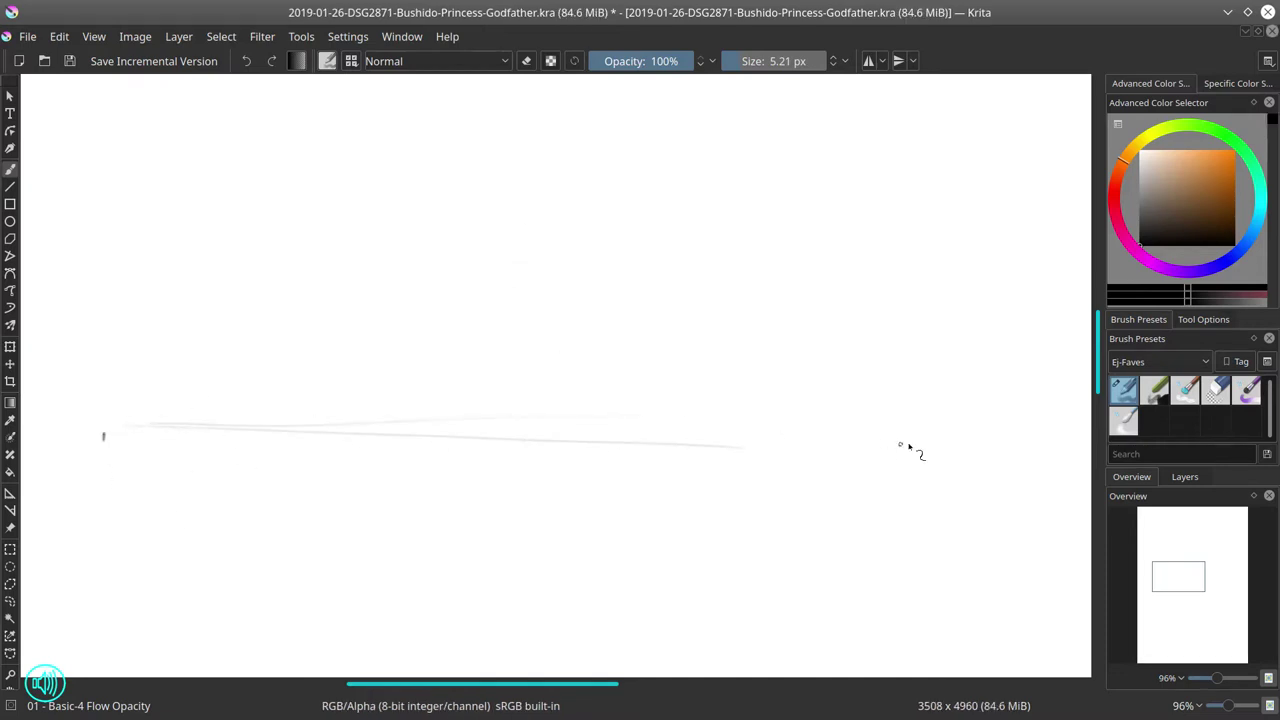
pyautogui.press('v')
pyautogui.moveTo(106, 436); pyautogui.dragTo(1010, 441)
pyautogui.press('b')
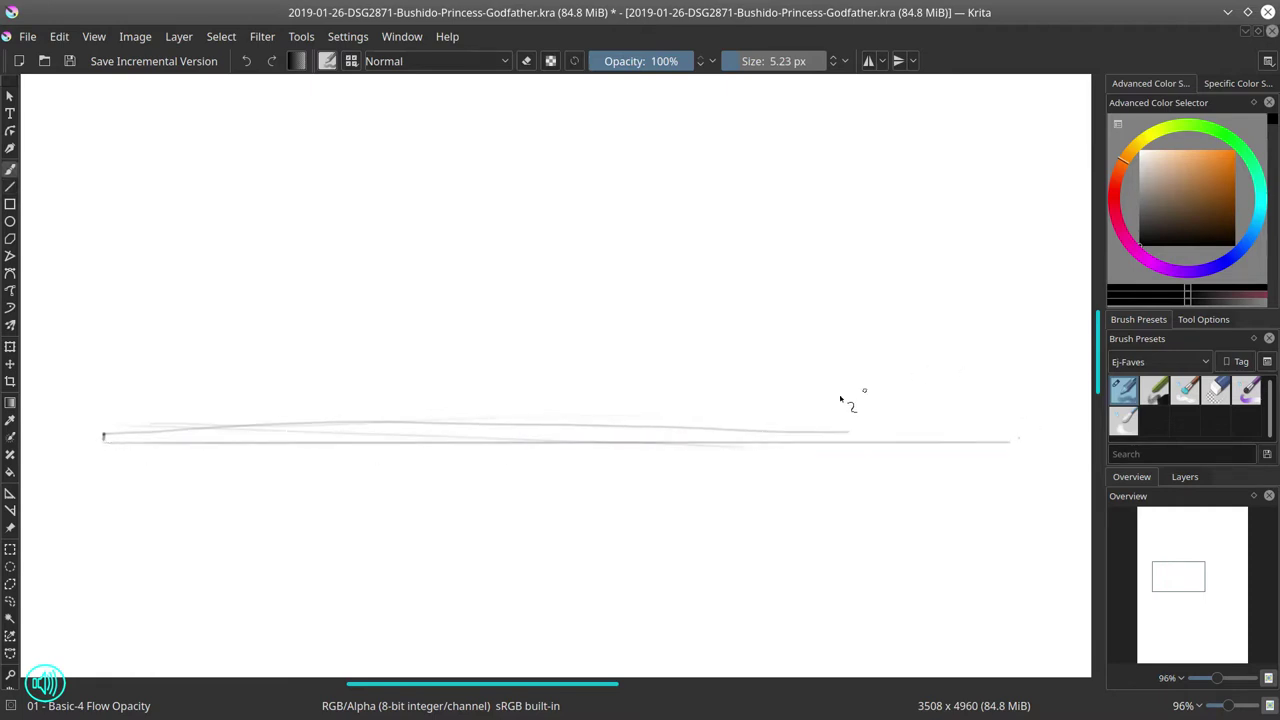
pyautogui.moveTo(104, 443)
pyautogui.mouseDown()
pyautogui.moveTo(804, 471)
pyautogui.moveTo(136, 446)
pyautogui.moveTo(1010, 442)
pyautogui.mouseUp()
pyautogui.press('v')
pyautogui.press('b')
# Step: Erase the stray freehand strokes above and below the horizontal line with the Eraser Circle brush at 50 px
pyautogui.click(1214, 389)
pyautogui.moveTo(120, 422); pyautogui.dragTo(846, 424)
pyautogui.moveTo(454, 467); pyautogui.dragTo(812, 474)
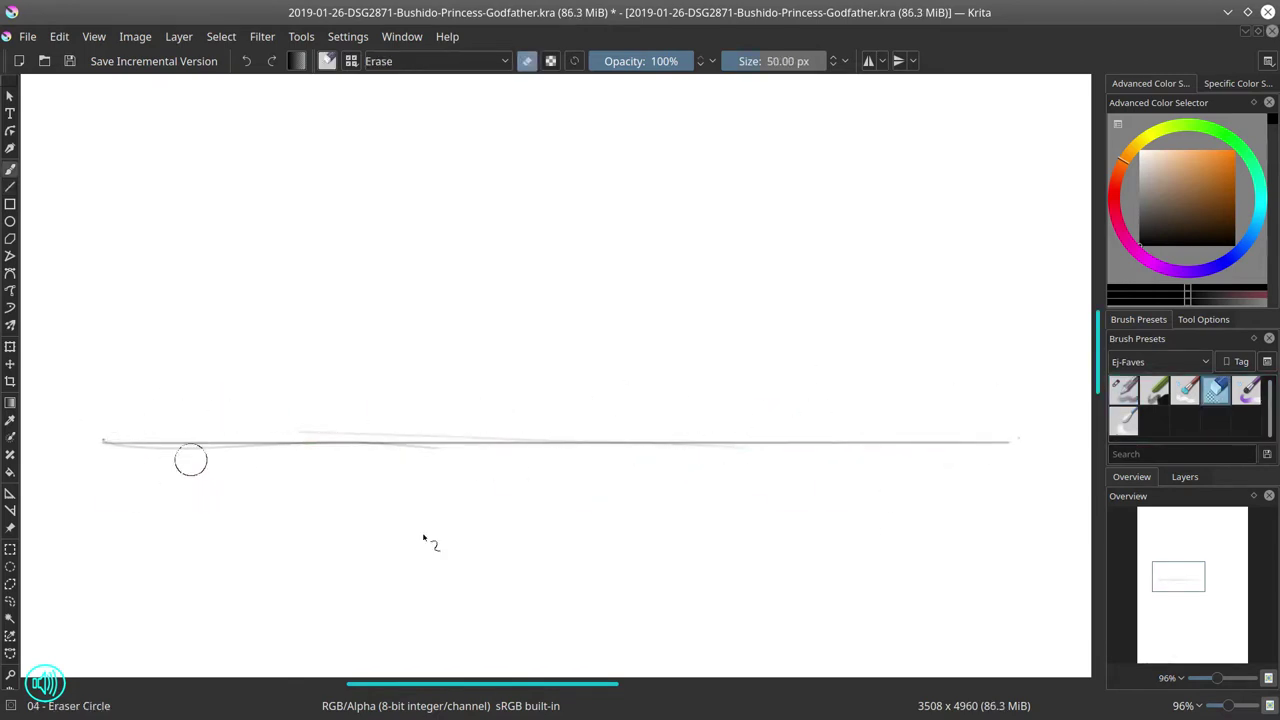
# Step: Block in two angular, pointed figure shapes on the line, a large one near its left end and a smaller one towards its right
pyautogui.click(1124, 390)
pyautogui.moveTo(225, 260); pyautogui.dragTo(205, 284)
pyautogui.moveTo(187, 298)
pyautogui.mouseDown()
pyautogui.moveTo(170, 406)
pyautogui.moveTo(198, 511)
pyautogui.mouseUp()
pyautogui.moveTo(208, 487); pyautogui.dragTo(275, 488)
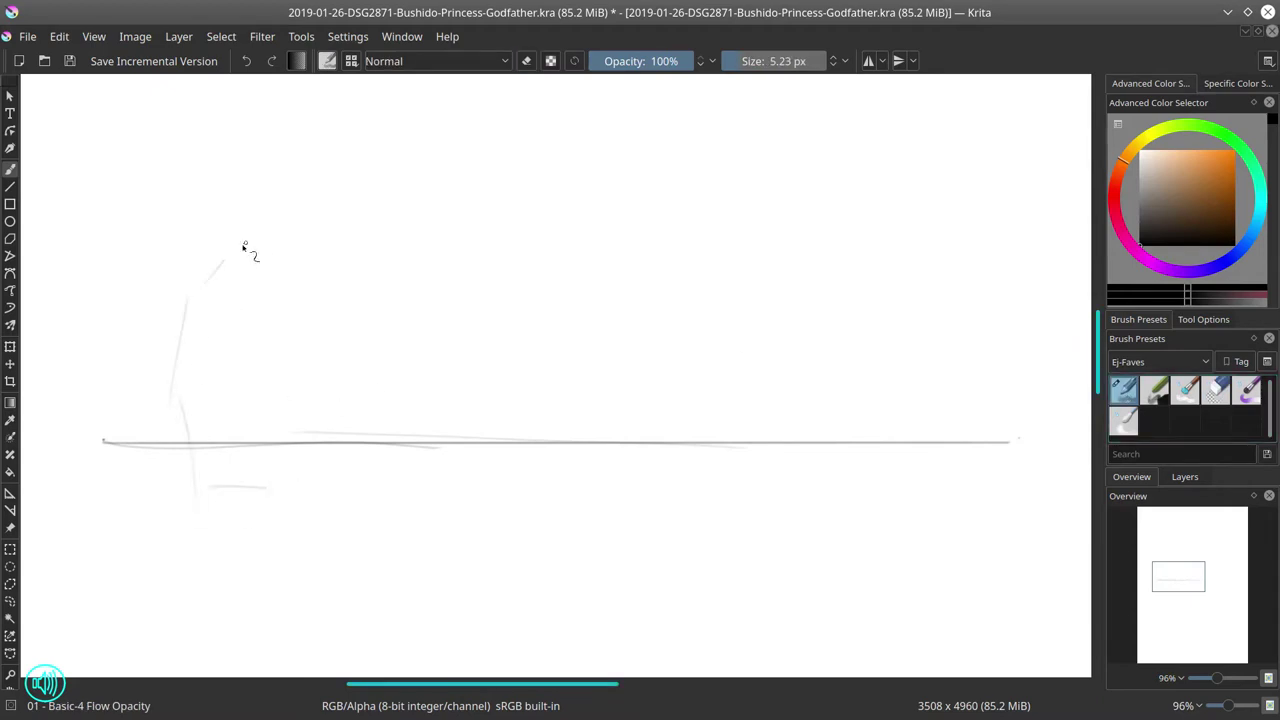
pyautogui.moveTo(236, 243); pyautogui.dragTo(314, 302)
pyautogui.moveTo(326, 336); pyautogui.dragTo(304, 510)
pyautogui.moveTo(203, 515); pyautogui.dragTo(286, 517)
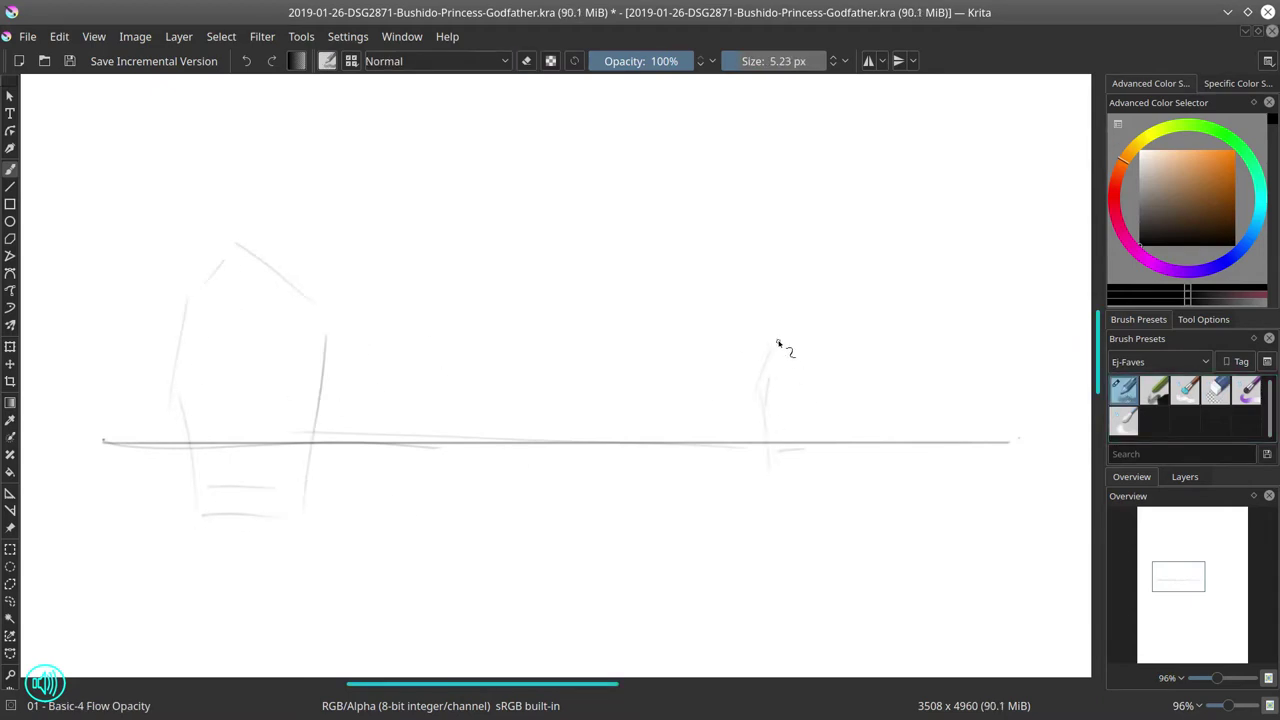
pyautogui.moveTo(787, 322); pyautogui.dragTo(820, 382)
pyautogui.moveTo(816, 400); pyautogui.dragTo(810, 463)
pyautogui.moveTo(833, 380); pyautogui.dragTo(830, 430)
# Step: Erase both block-in figure shapes from the horizontal line
pyautogui.click(1216, 390)
pyautogui.moveTo(229, 260)
pyautogui.mouseDown()
pyautogui.moveTo(186, 335)
pyautogui.moveTo(187, 418)
pyautogui.moveTo(347, 340)
pyautogui.moveTo(317, 418)
pyautogui.mouseUp()
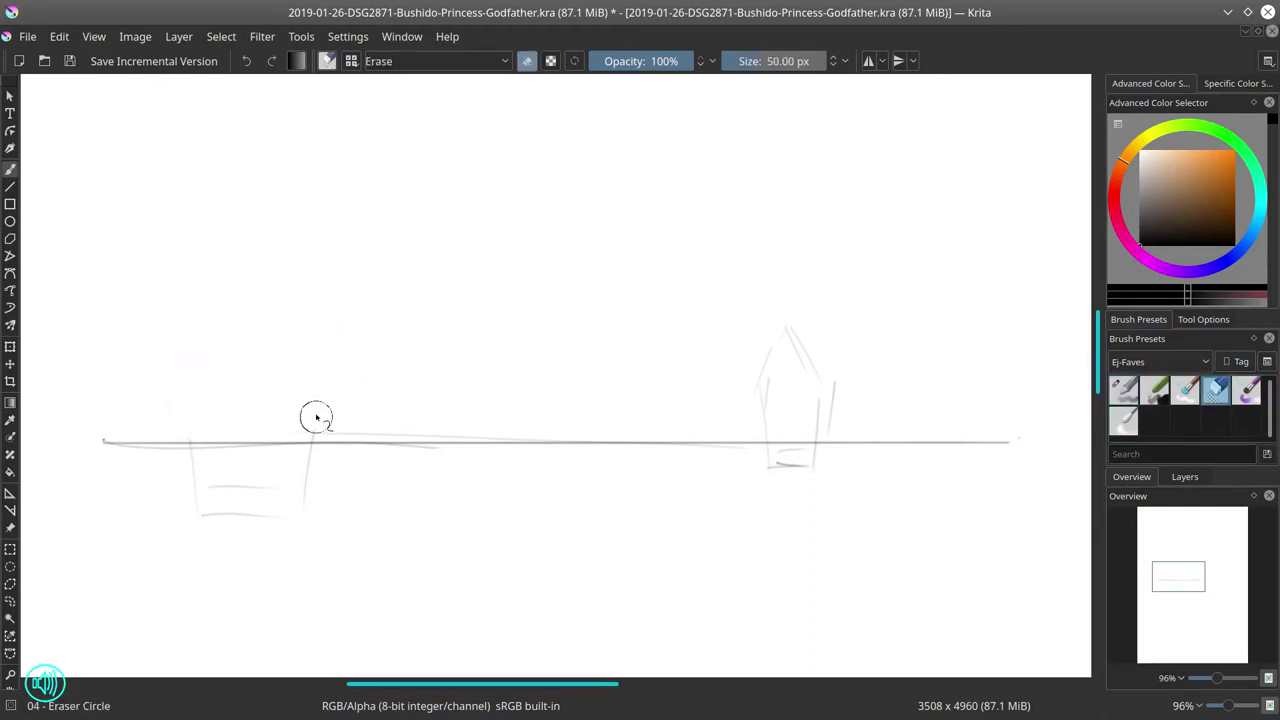
pyautogui.moveTo(183, 464); pyautogui.dragTo(298, 516)
pyautogui.moveTo(757, 377)
pyautogui.mouseDown()
pyautogui.moveTo(814, 484)
pyautogui.moveTo(770, 462)
pyautogui.mouseUp()
# Step: Block in a large pointed figure shape left of centre and a small one on the right, both crossing the line
pyautogui.press('/')
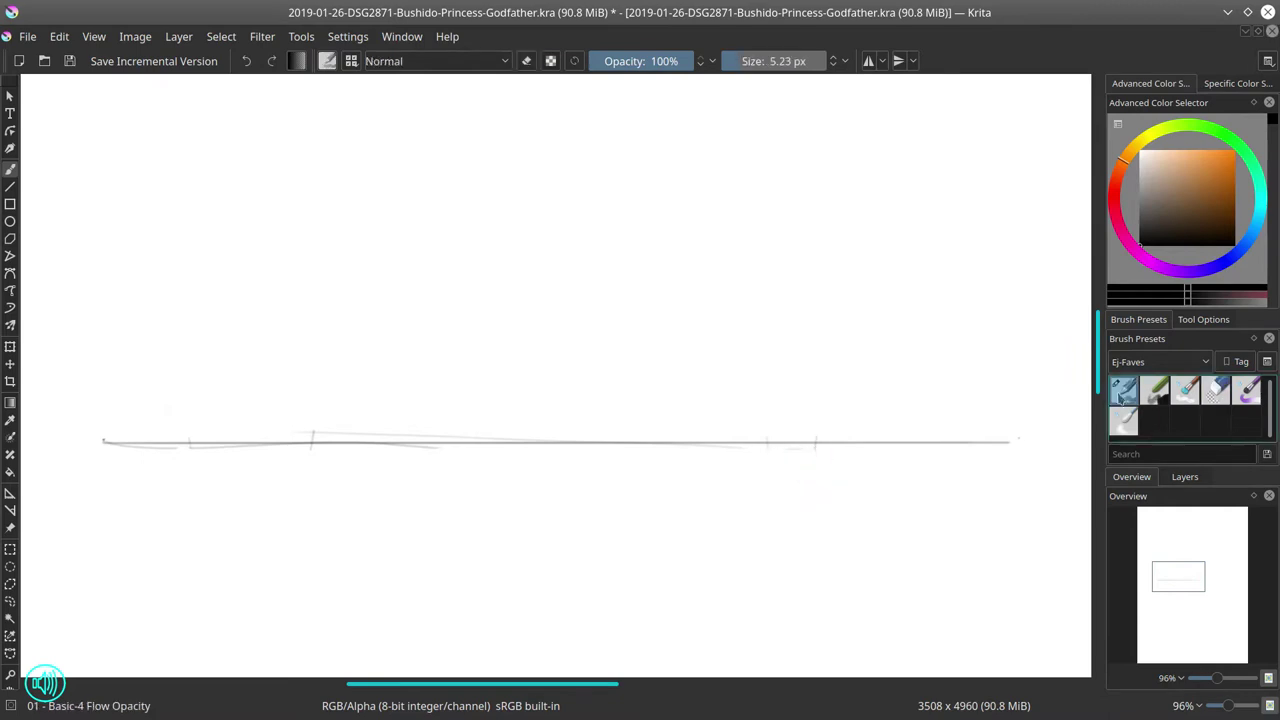
pyautogui.moveTo(405, 232); pyautogui.dragTo(458, 515)
pyautogui.moveTo(368, 518); pyautogui.dragTo(457, 517)
pyautogui.moveTo(330, 348); pyautogui.dragTo(367, 512)
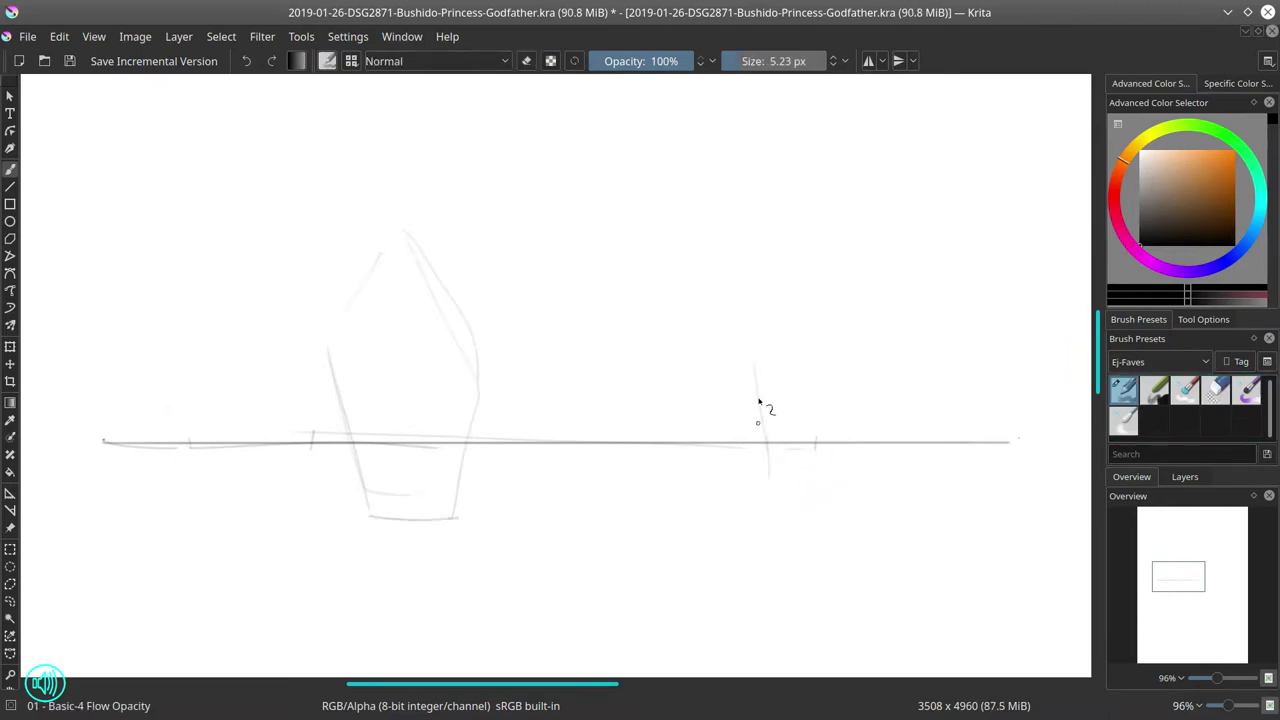
pyautogui.moveTo(766, 306)
pyautogui.mouseDown()
pyautogui.moveTo(742, 468)
pyautogui.moveTo(800, 468)
pyautogui.moveTo(790, 478)
pyautogui.mouseUp()
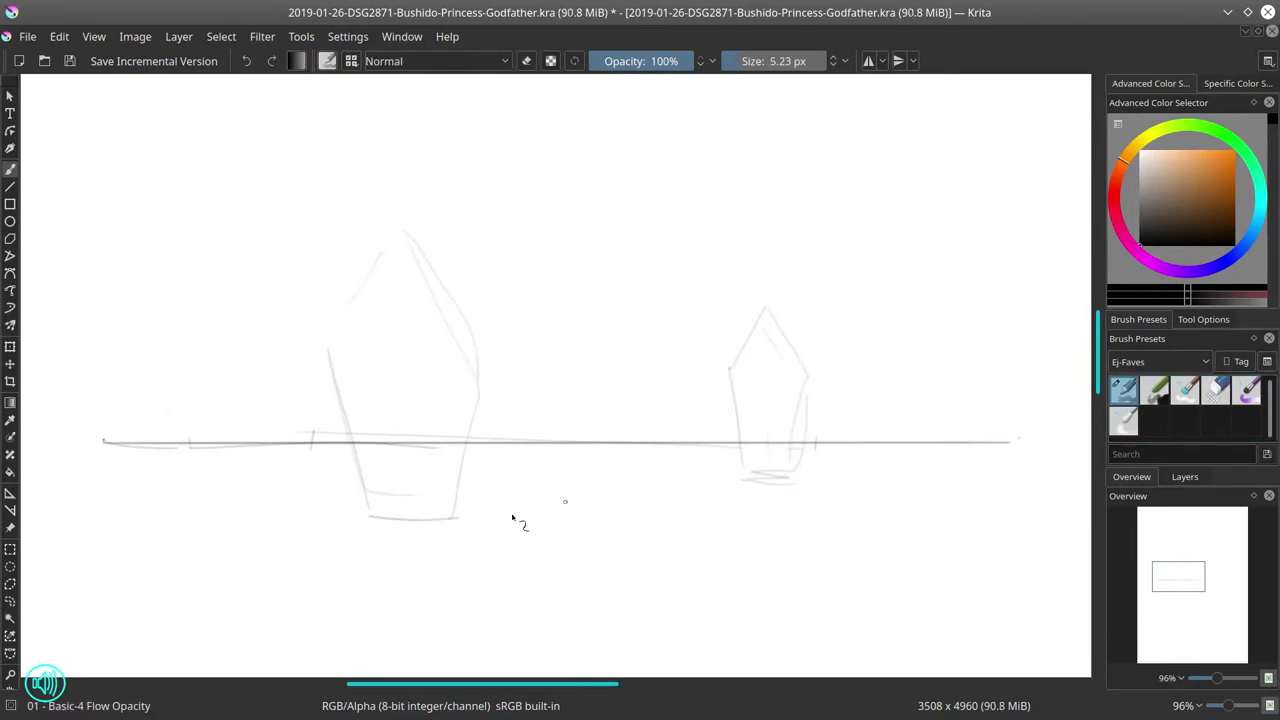
pyautogui.moveTo(396, 520); pyautogui.dragTo(320, 348)
# Step: Lower the block-in sketch layer's opacity and redraw the straight horizontal line on a new layer above it
pyautogui.click(1185, 477)
pyautogui.click(1147, 533)
pyautogui.click(1168, 534)
pyautogui.click(1116, 679)
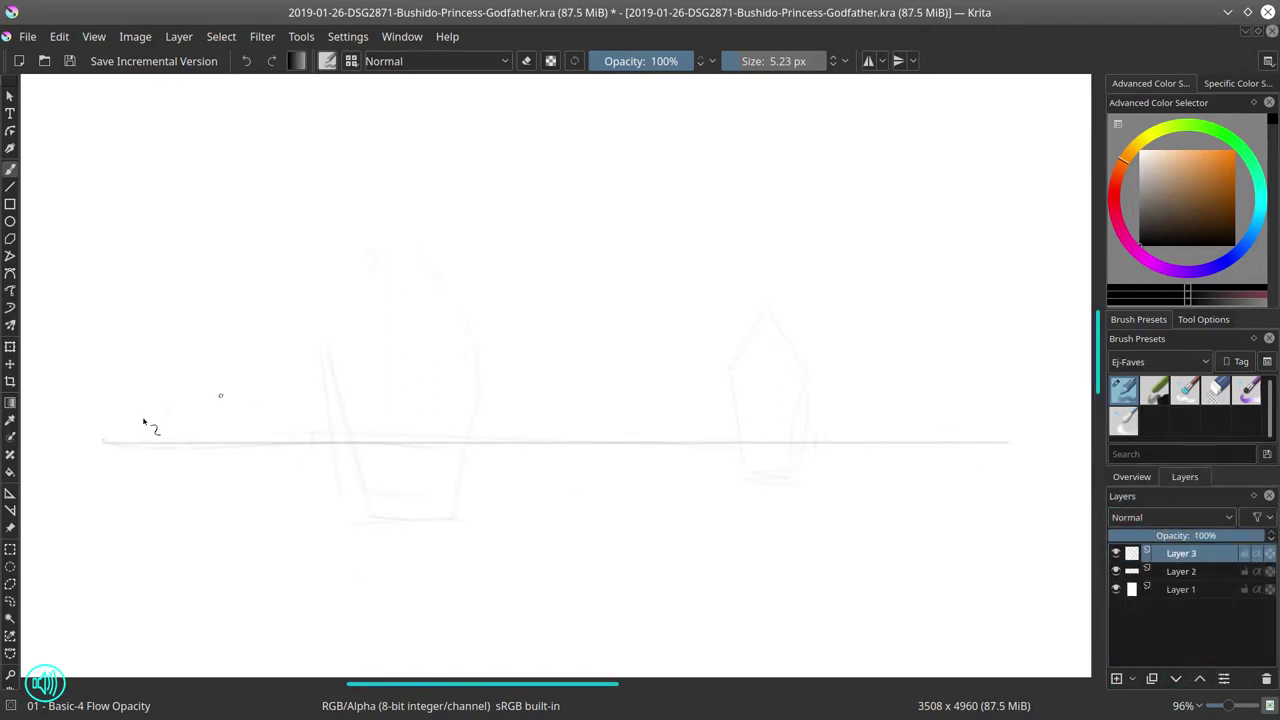
pyautogui.moveTo(104, 443)
pyautogui.mouseDown()
pyautogui.moveTo(434, 457)
pyautogui.moveTo(1009, 443)
pyautogui.mouseUp()
pyautogui.moveTo(106, 445)
pyautogui.mouseDown()
pyautogui.moveTo(547, 486)
pyautogui.moveTo(1011, 449)
pyautogui.mouseUp()
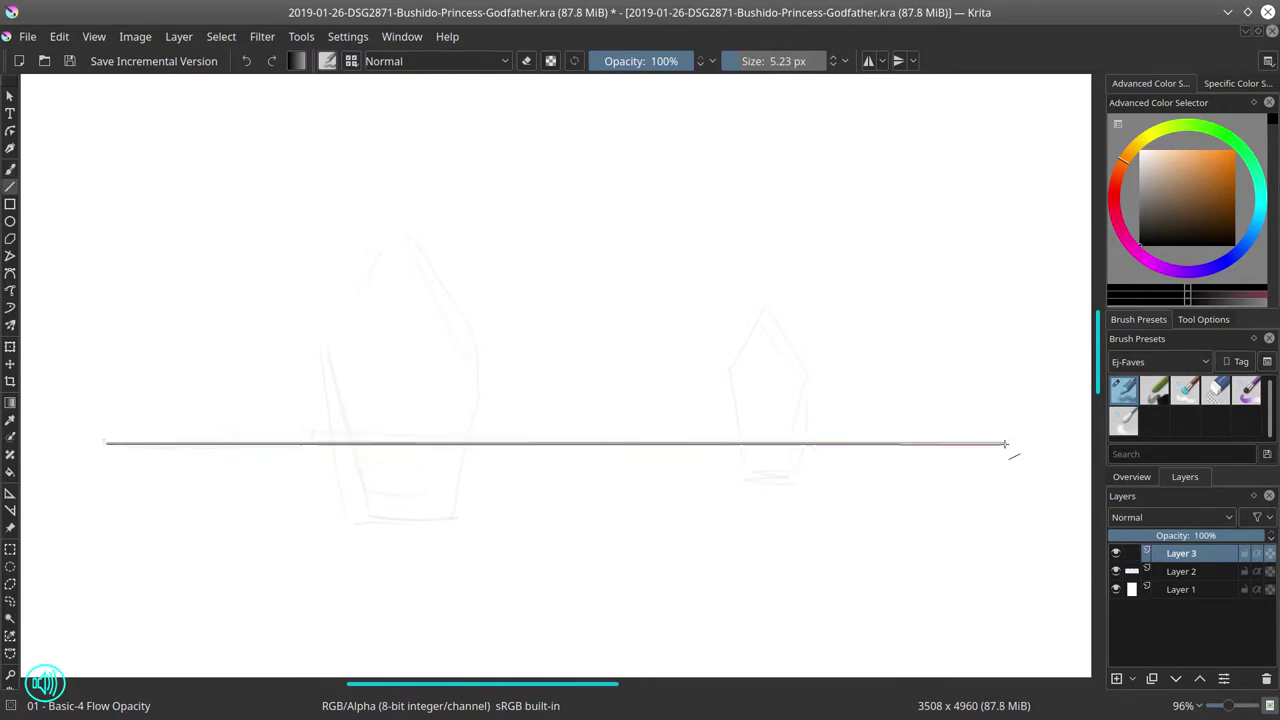
# Step: Reduce Layer 3's opacity to 42% and add a new layer above it
pyautogui.click(1117, 553)
pyautogui.click(1117, 553)
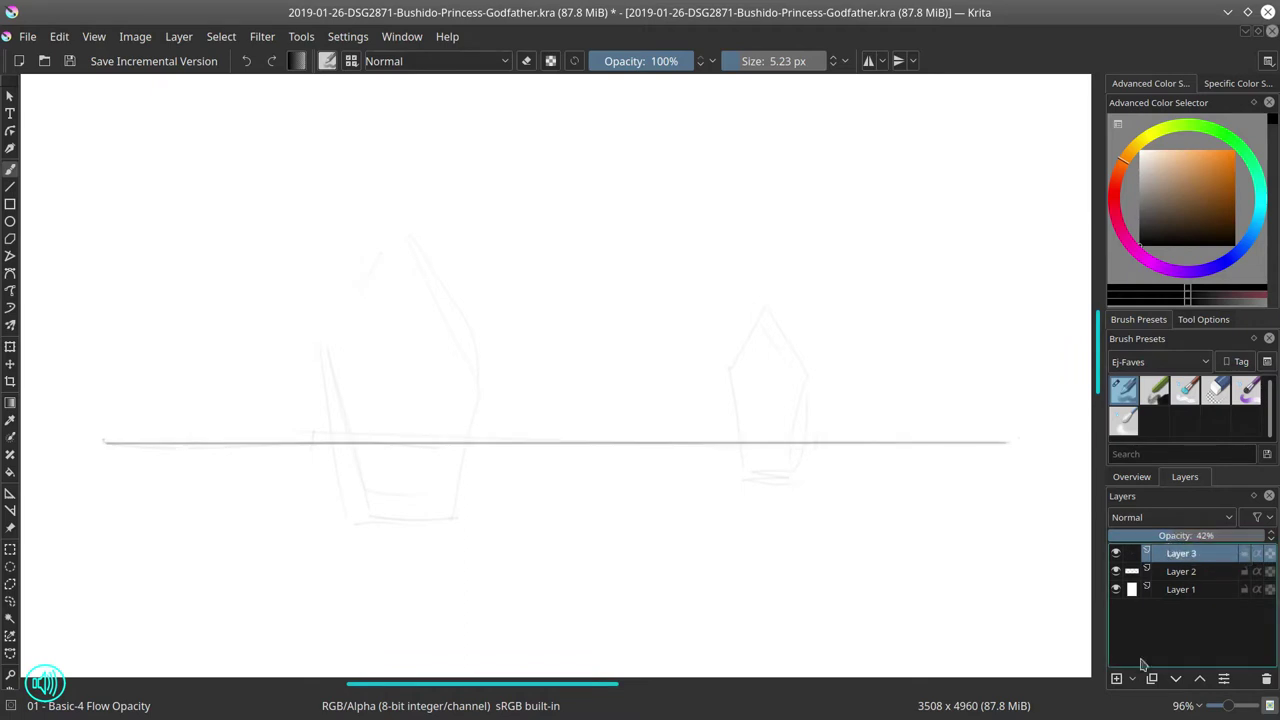
pyautogui.click(1117, 678)
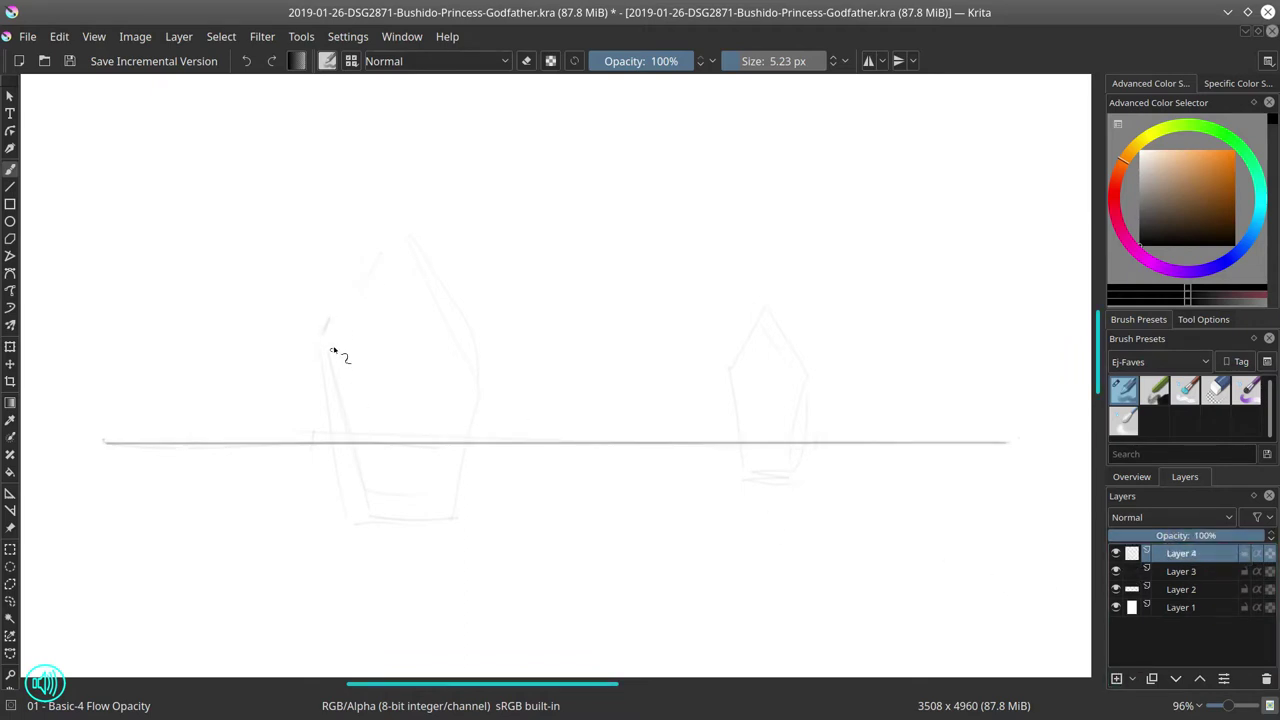
# Step: Sketch a man's head with face and hair at the top of the large left block-in shape
pyautogui.moveTo(565, 441)
pyautogui.mouseDown()
pyautogui.moveTo(537, 426)
pyautogui.moveTo(555, 439)
pyautogui.mouseUp()
pyautogui.moveTo(336, 313); pyautogui.dragTo(356, 316)
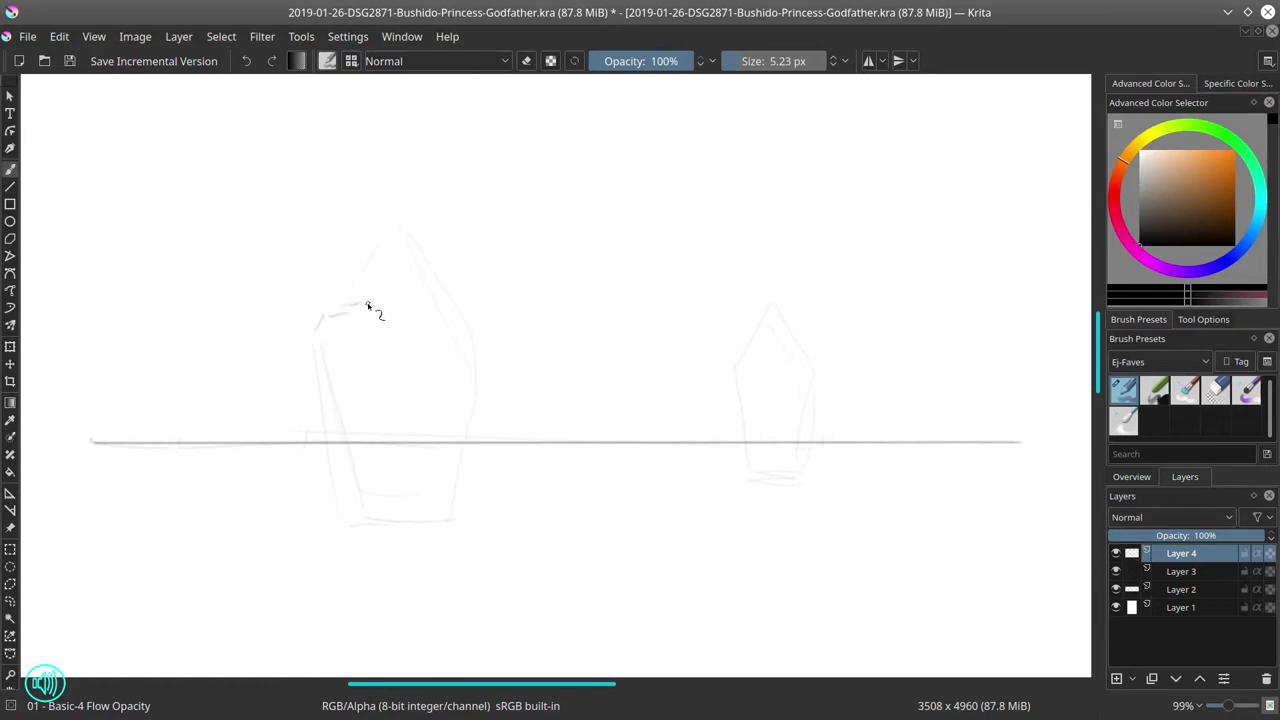
pyautogui.moveTo(346, 263)
pyautogui.mouseDown()
pyautogui.moveTo(388, 265)
pyautogui.moveTo(385, 291)
pyautogui.mouseUp()
pyautogui.moveTo(385, 292)
pyautogui.mouseDown()
pyautogui.moveTo(360, 294)
pyautogui.moveTo(373, 311)
pyautogui.mouseUp()
pyautogui.click(1216, 390)
pyautogui.click(1124, 391)
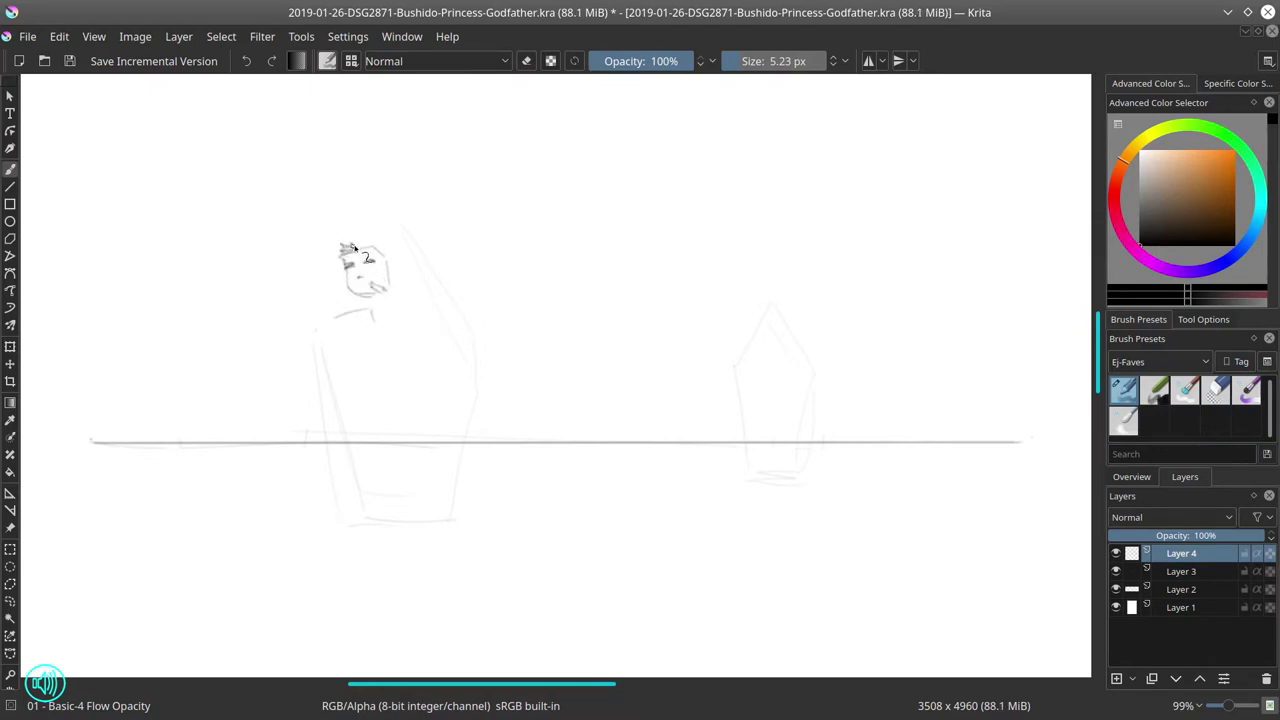
pyautogui.moveTo(353, 246); pyautogui.dragTo(390, 263)
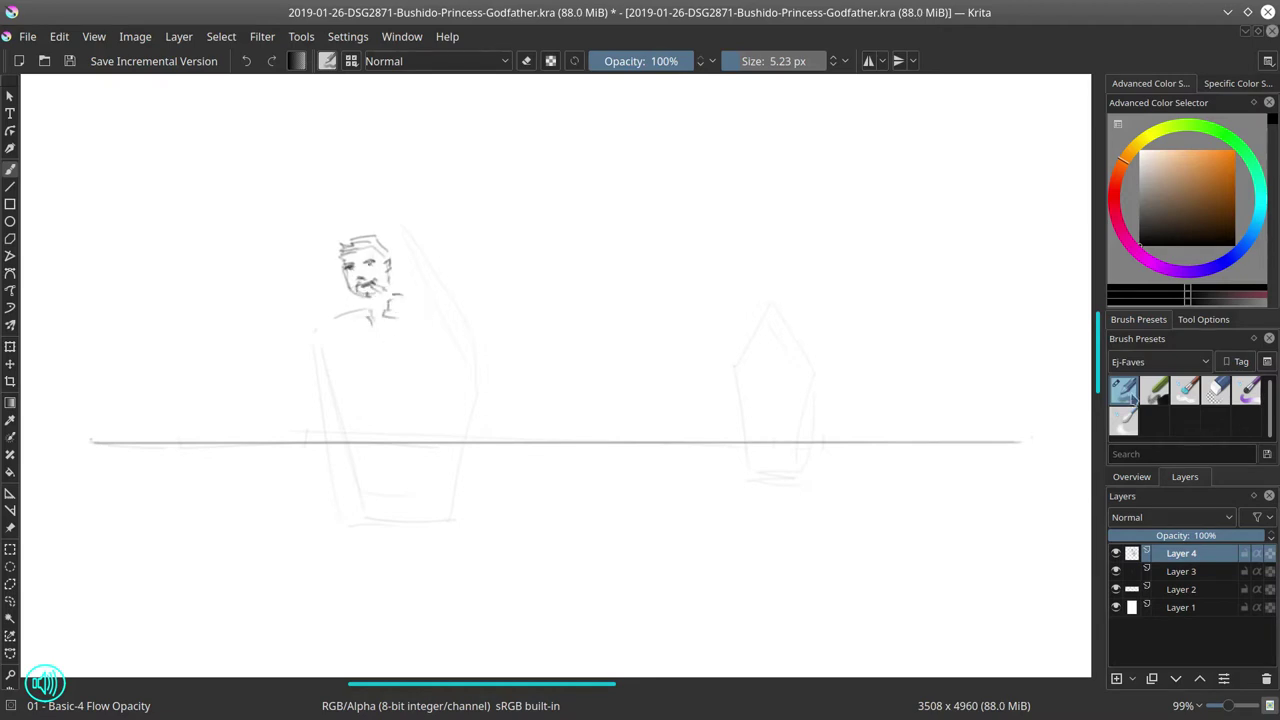
# Step: Draw the man's raised hands near his chin, both bent arms and the start of his torso
pyautogui.click(1217, 391)
pyautogui.click(1125, 391)
pyautogui.moveTo(407, 302)
pyautogui.mouseDown()
pyautogui.moveTo(376, 317)
pyautogui.moveTo(402, 299)
pyautogui.moveTo(401, 282)
pyautogui.moveTo(407, 318)
pyautogui.mouseUp()
pyautogui.press('/')
pyautogui.press('/')
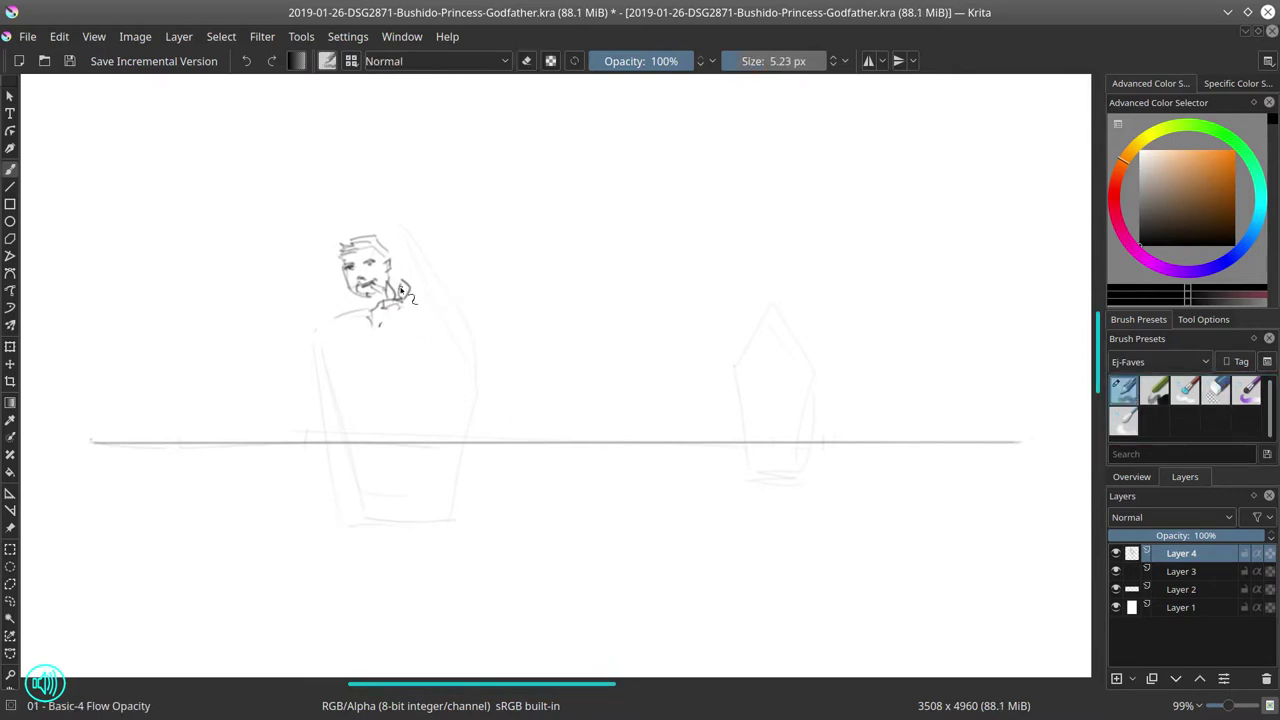
pyautogui.press('/')
pyautogui.press('/')
pyautogui.moveTo(353, 322)
pyautogui.mouseDown()
pyautogui.moveTo(327, 345)
pyautogui.moveTo(370, 343)
pyautogui.mouseUp()
pyautogui.moveTo(420, 300)
pyautogui.mouseDown()
pyautogui.moveTo(444, 324)
pyautogui.moveTo(420, 330)
pyautogui.mouseUp()
pyautogui.moveTo(341, 308)
pyautogui.mouseDown()
pyautogui.moveTo(323, 337)
pyautogui.moveTo(342, 382)
pyautogui.mouseUp()
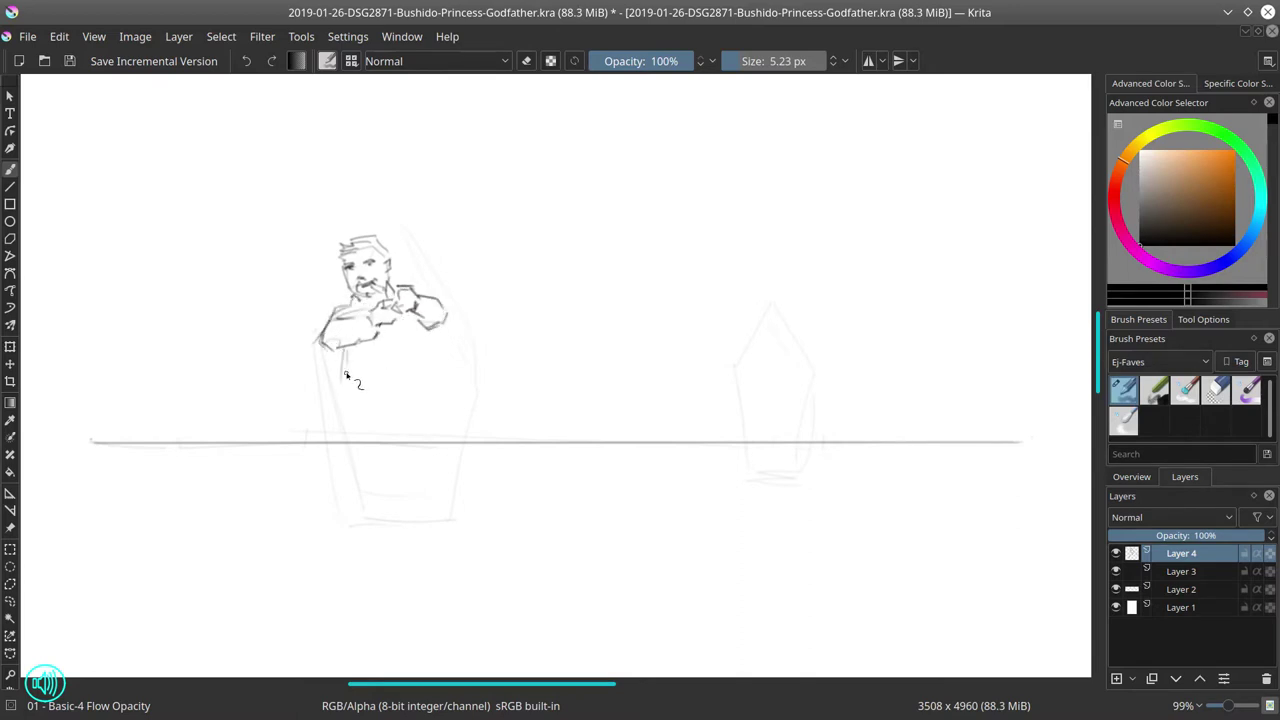
# Step: Erase the sketched man completely from Layer 4 with the eraser at 87.57 px
pyautogui.click(1216, 390)
pyautogui.moveTo(407, 320)
pyautogui.mouseDown()
pyautogui.moveTo(462, 283)
pyautogui.moveTo(338, 287)
pyautogui.moveTo(470, 330)
pyautogui.mouseUp()
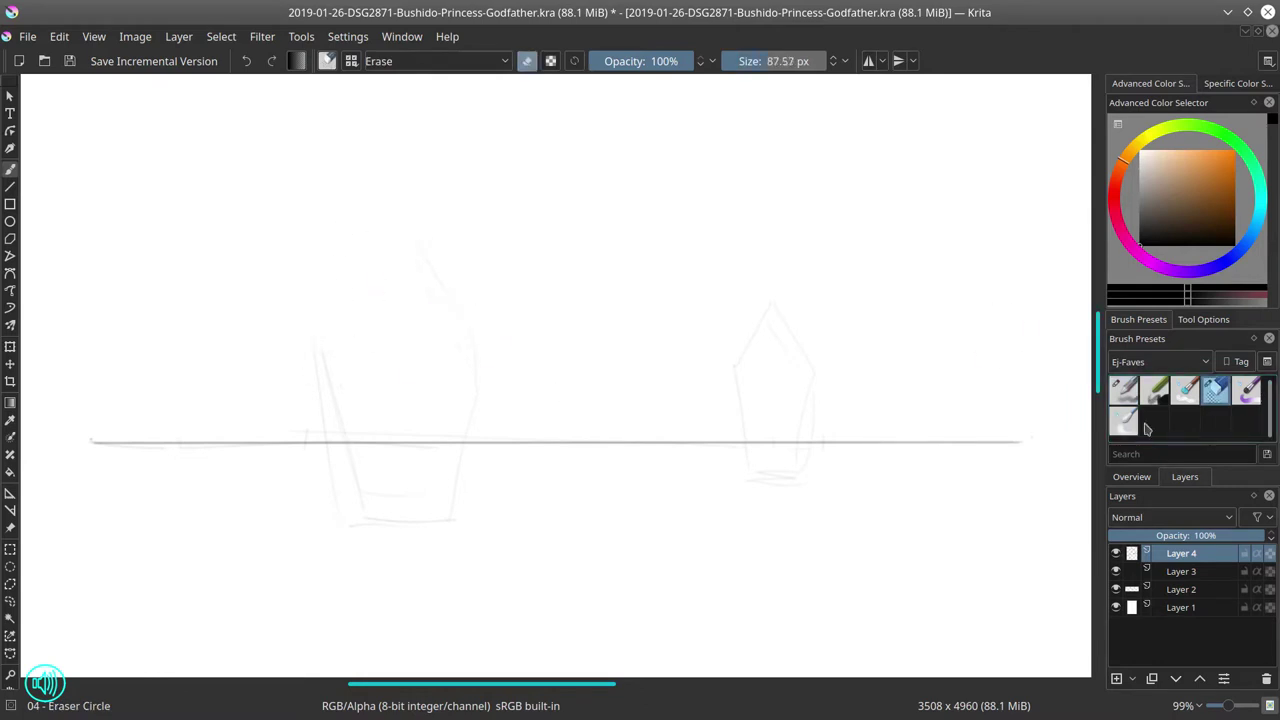
# Step: Rough in a standing figure over the left block-in with a circle for the head, a spine line, hips and two legs
pyautogui.press('/')
pyautogui.moveTo(366, 236)
pyautogui.mouseDown()
pyautogui.moveTo(357, 183)
pyautogui.moveTo(380, 233)
pyautogui.moveTo(395, 235)
pyautogui.moveTo(373, 297)
pyautogui.moveTo(382, 290)
pyautogui.moveTo(378, 415)
pyautogui.moveTo(414, 393)
pyautogui.mouseUp()
pyautogui.moveTo(373, 406)
pyautogui.mouseDown()
pyautogui.moveTo(392, 403)
pyautogui.moveTo(347, 535)
pyautogui.mouseUp()
pyautogui.moveTo(418, 398); pyautogui.dragTo(432, 498)
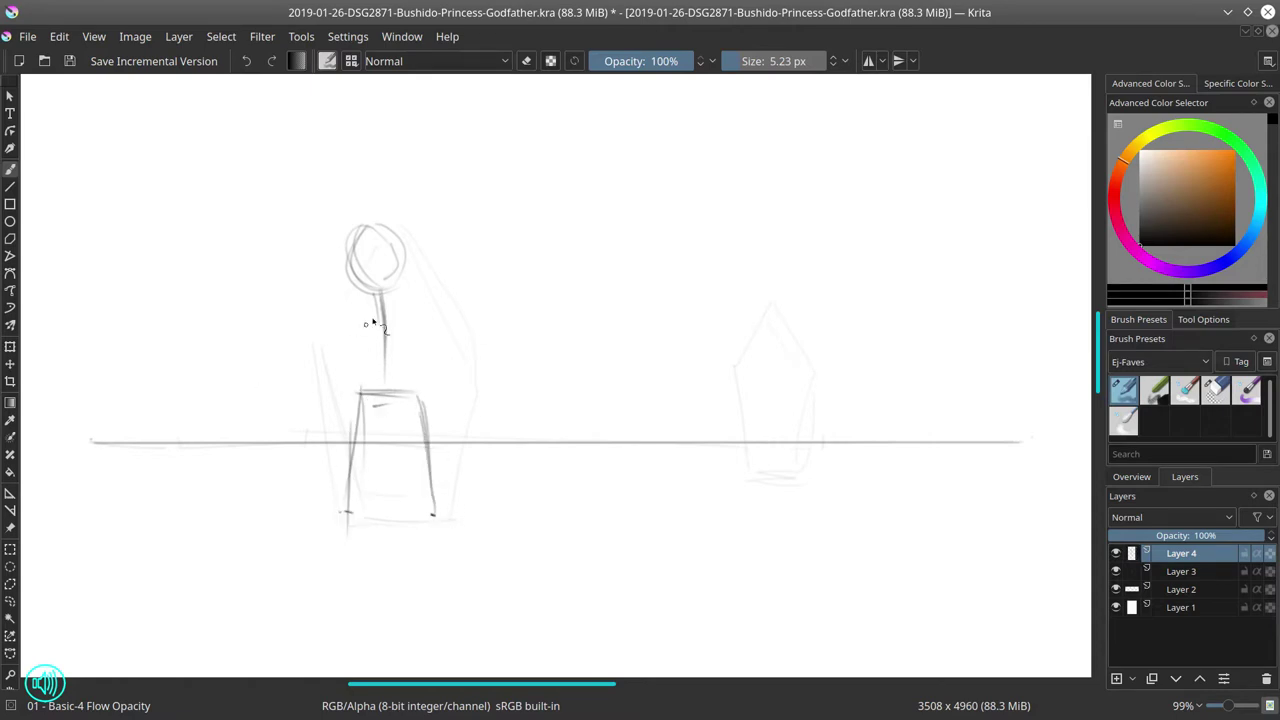
pyautogui.moveTo(362, 396)
pyautogui.mouseDown()
pyautogui.moveTo(392, 398)
pyautogui.moveTo(374, 478)
pyautogui.mouseUp()
# Step: Draw the figure's shoulders and two bent arms with a hand meeting at the chest
pyautogui.moveTo(384, 296)
pyautogui.mouseDown()
pyautogui.moveTo(347, 320)
pyautogui.moveTo(441, 303)
pyautogui.moveTo(411, 282)
pyautogui.moveTo(454, 290)
pyautogui.mouseUp()
pyautogui.moveTo(455, 290)
pyautogui.mouseDown()
pyautogui.moveTo(458, 306)
pyautogui.moveTo(440, 310)
pyautogui.mouseUp()
pyautogui.moveTo(343, 327); pyautogui.dragTo(404, 322)
pyautogui.moveTo(354, 340); pyautogui.dragTo(388, 330)
pyautogui.moveTo(390, 332)
pyautogui.mouseDown()
pyautogui.moveTo(394, 317)
pyautogui.moveTo(388, 334)
pyautogui.moveTo(412, 322)
pyautogui.moveTo(403, 354)
pyautogui.mouseUp()
# Step: Erase the overlapping construction lines around the arms, waist and legs with the eraser at 18.91 px
pyautogui.click(1216, 390)
pyautogui.moveTo(346, 325); pyautogui.dragTo(384, 315)
pyautogui.moveTo(386, 320); pyautogui.dragTo(388, 301)
pyautogui.moveTo(391, 346); pyautogui.dragTo(380, 348)
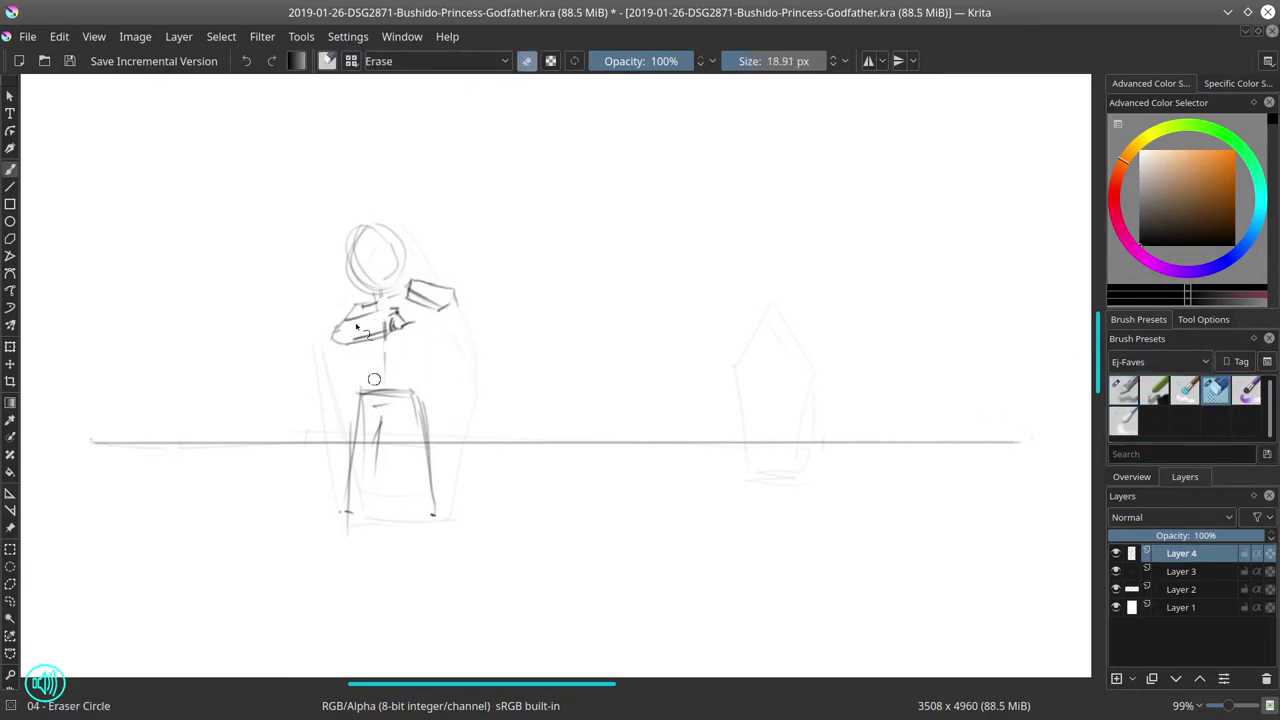
pyautogui.moveTo(376, 406)
pyautogui.mouseDown()
pyautogui.moveTo(406, 402)
pyautogui.moveTo(398, 391)
pyautogui.mouseUp()
pyautogui.moveTo(413, 292); pyautogui.dragTo(432, 302)
# Step: Draw the figure's jacket sides, front opening and hem, and outline one trouser leg down to the ankle
pyautogui.click(1124, 390)
pyautogui.moveTo(352, 344); pyautogui.dragTo(345, 384)
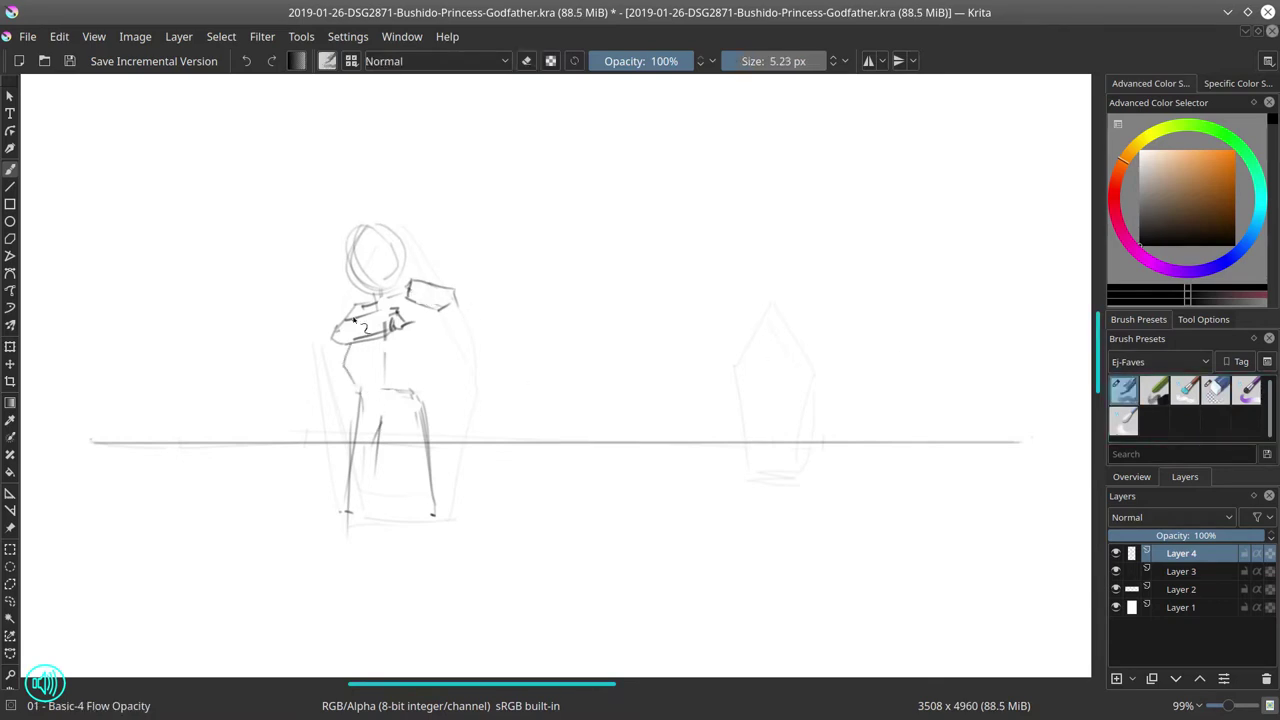
pyautogui.moveTo(334, 320); pyautogui.dragTo(352, 346)
pyautogui.moveTo(358, 404); pyautogui.dragTo(392, 404)
pyautogui.moveTo(386, 342); pyautogui.dragTo(384, 374)
pyautogui.moveTo(356, 348)
pyautogui.mouseDown()
pyautogui.moveTo(362, 372)
pyautogui.moveTo(440, 400)
pyautogui.mouseUp()
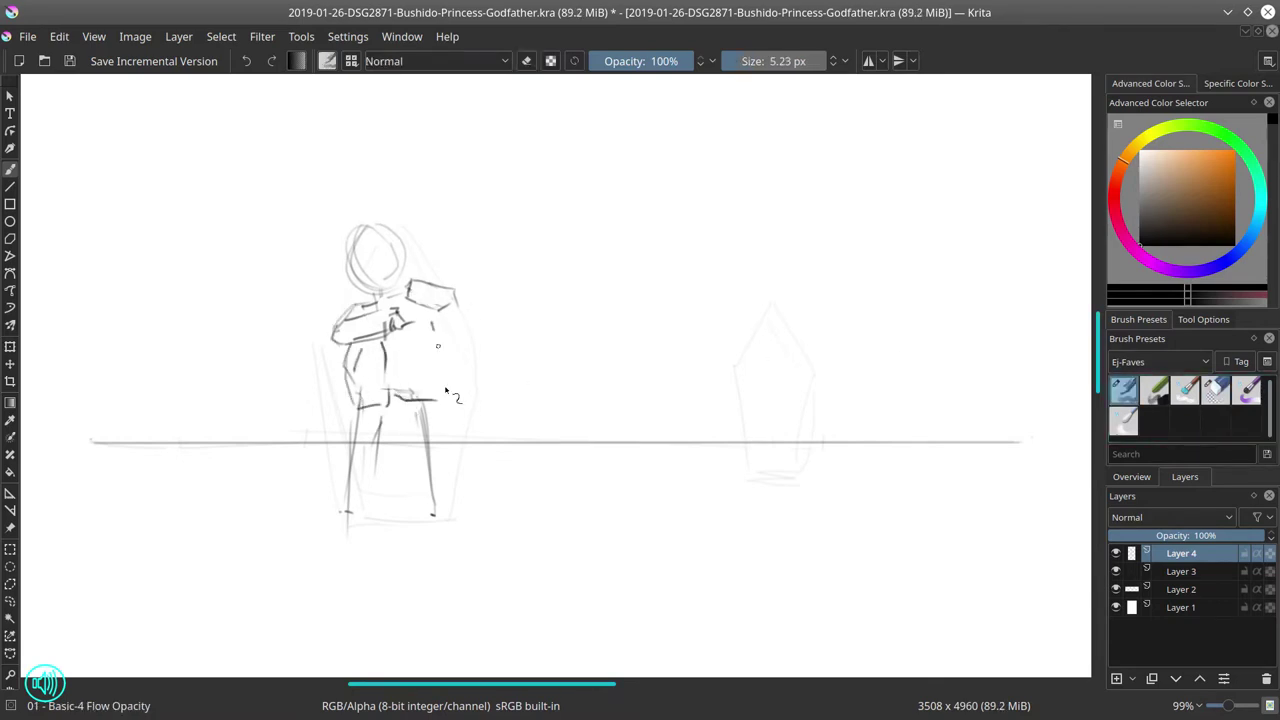
pyautogui.moveTo(430, 318); pyautogui.dragTo(450, 512)
pyautogui.moveTo(400, 420); pyautogui.dragTo(422, 508)
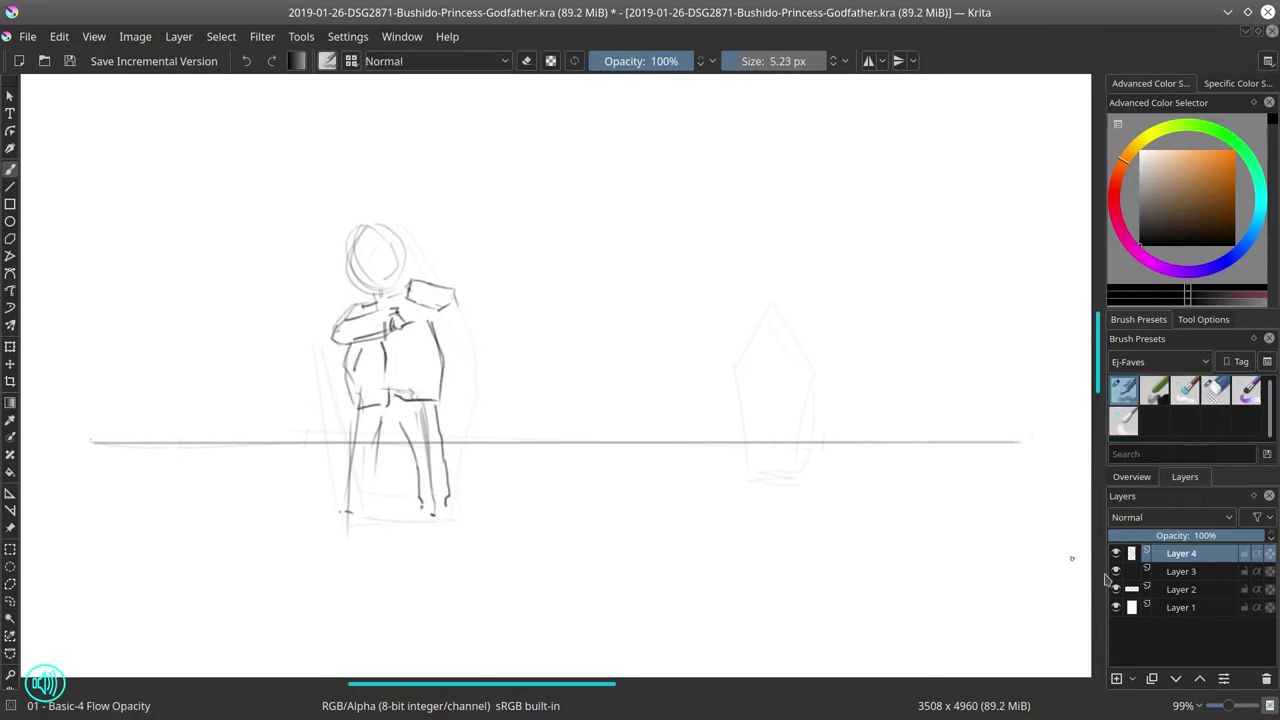
# Step: Hide Layer 3 and Layer 2, and complete the figure's trouser legs, shoes and jacket lines
pyautogui.click(1116, 572)
pyautogui.click(1116, 589)
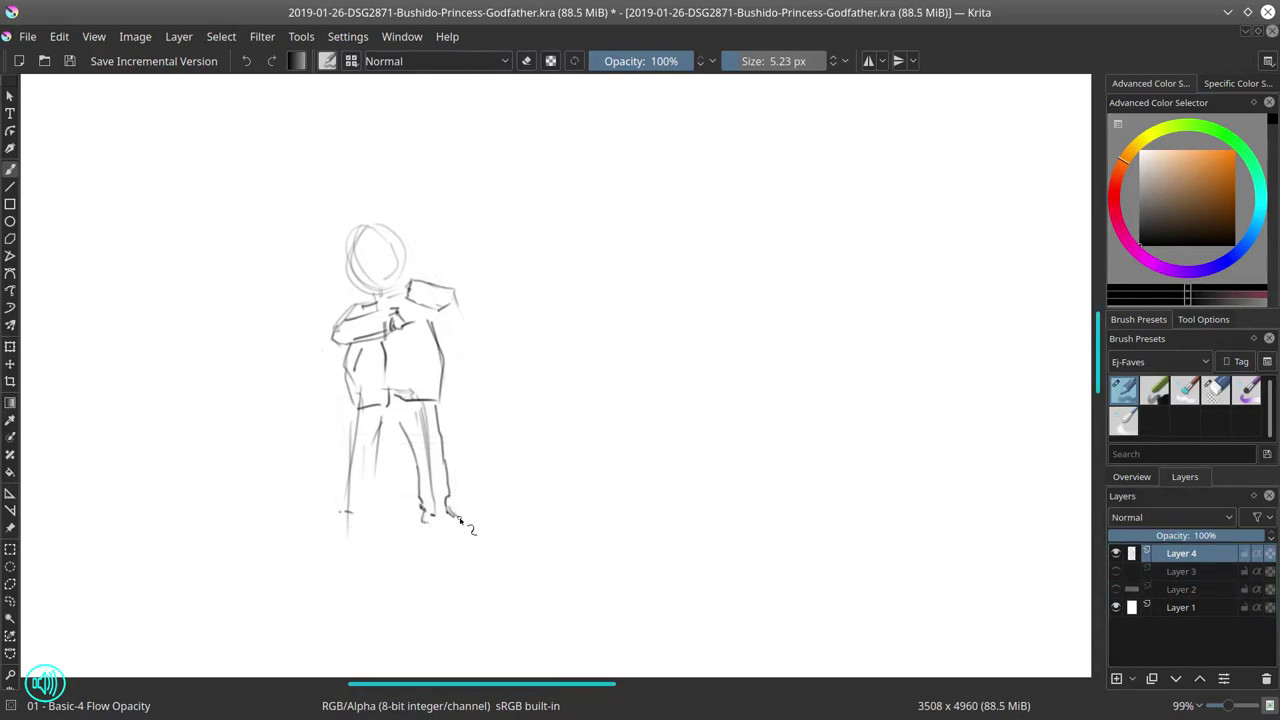
pyautogui.moveTo(394, 422); pyautogui.dragTo(378, 516)
pyautogui.moveTo(356, 416)
pyautogui.mouseDown()
pyautogui.moveTo(348, 510)
pyautogui.moveTo(380, 520)
pyautogui.mouseUp()
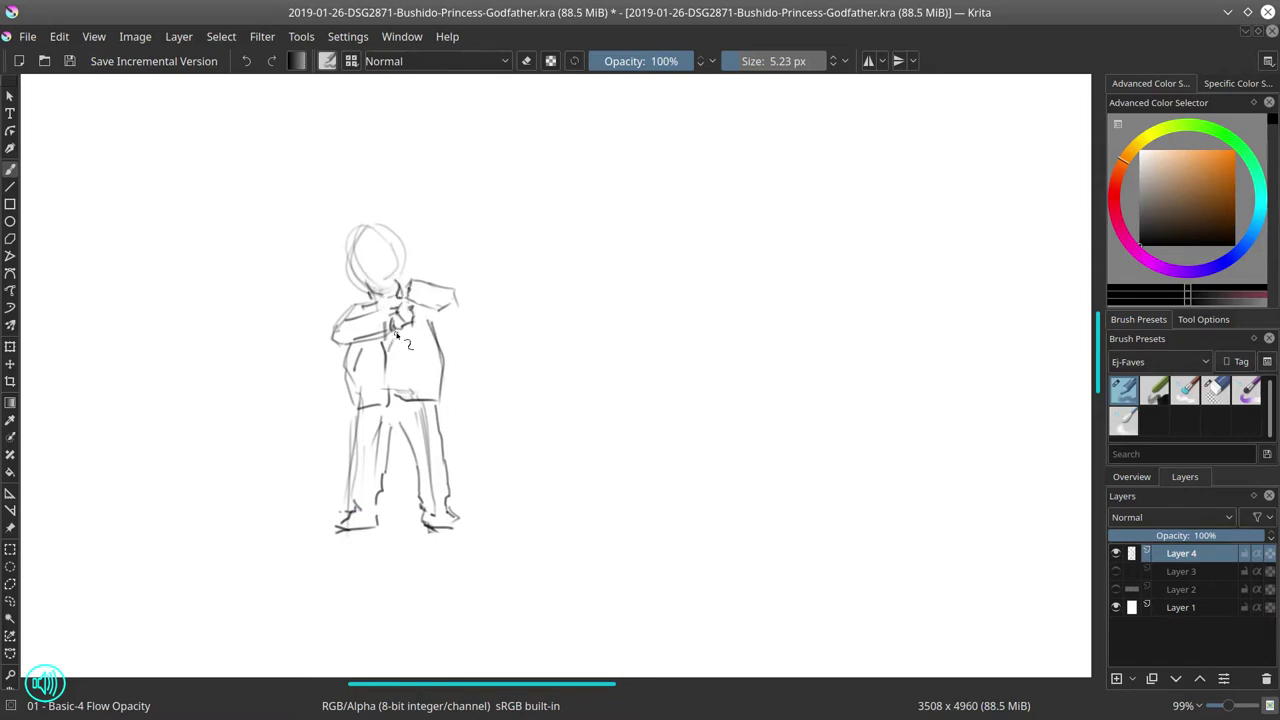
pyautogui.moveTo(391, 378); pyautogui.dragTo(397, 396)
pyautogui.moveTo(353, 343)
pyautogui.mouseDown()
pyautogui.moveTo(354, 398)
pyautogui.moveTo(432, 506)
pyautogui.mouseUp()
# Step: Erase the leftover construction lines inside the trouser legs
pyautogui.click(1216, 390)
pyautogui.moveTo(376, 418); pyautogui.dragTo(373, 478)
pyautogui.moveTo(363, 446); pyautogui.dragTo(361, 490)
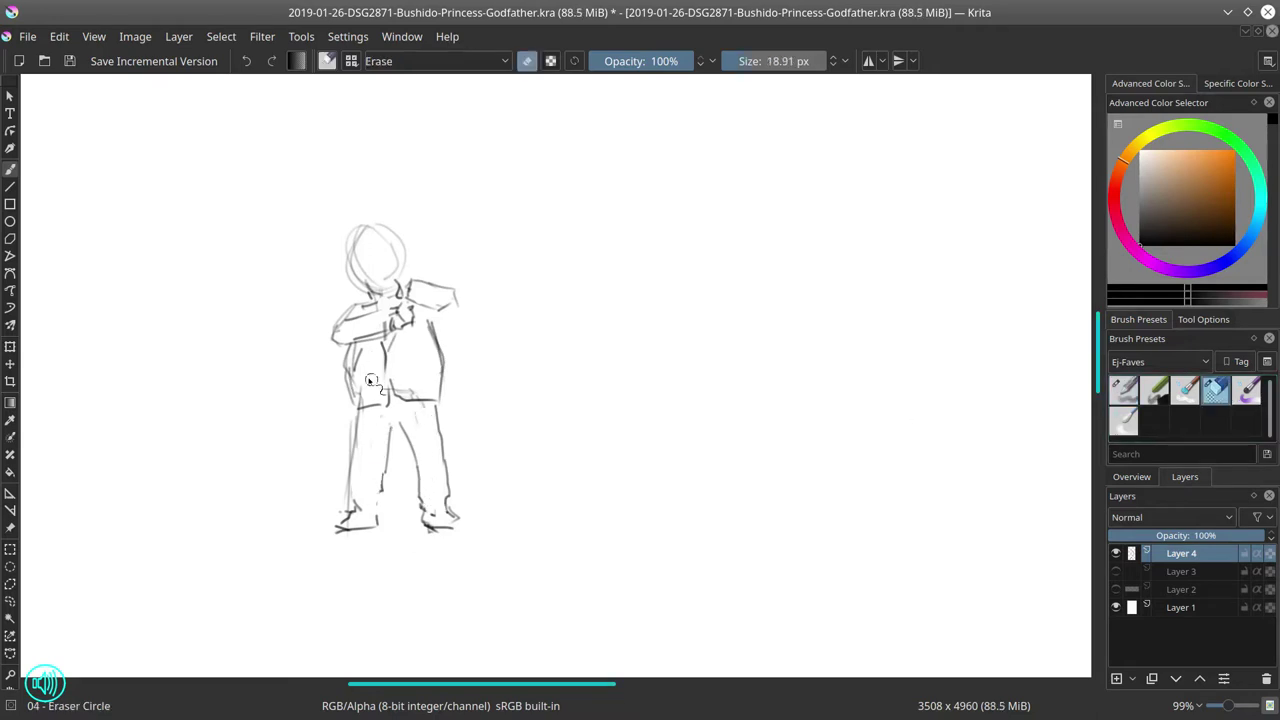
# Step: Draw the man's smaller face inside the head circle, with hairline, eyes, mouth and jaw
pyautogui.click(1124, 390)
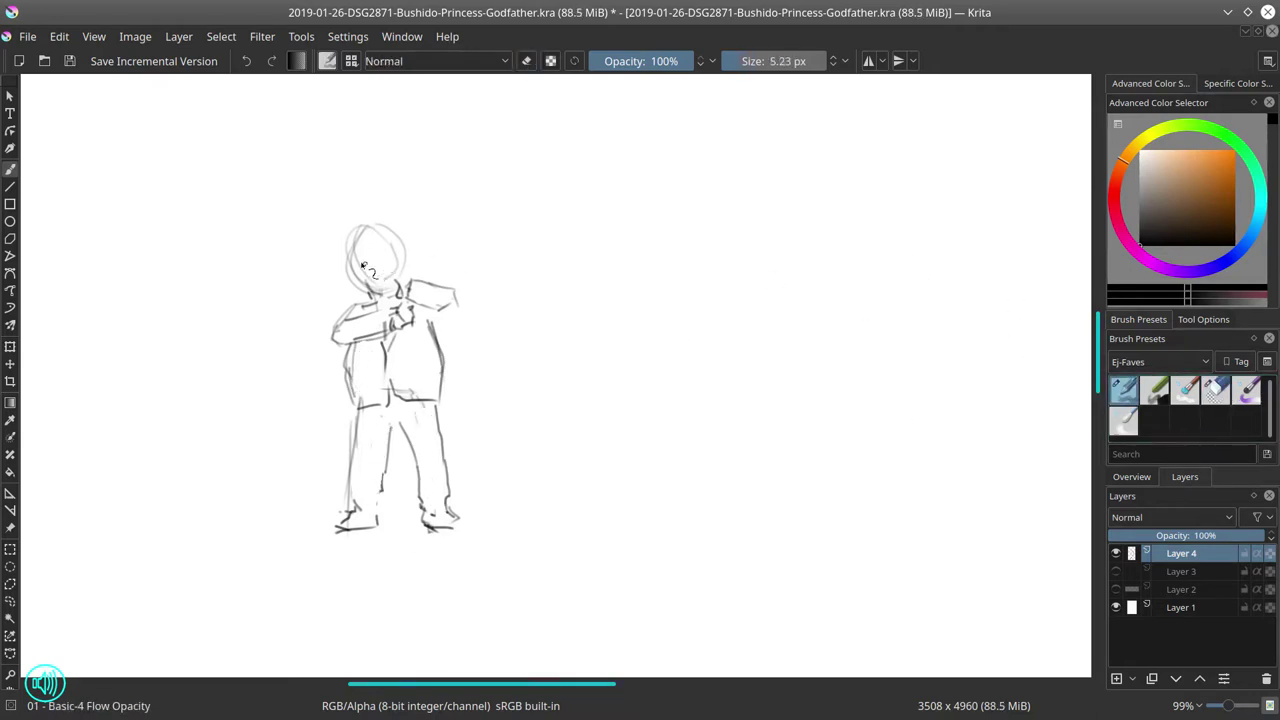
pyautogui.moveTo(373, 274); pyautogui.dragTo(386, 272)
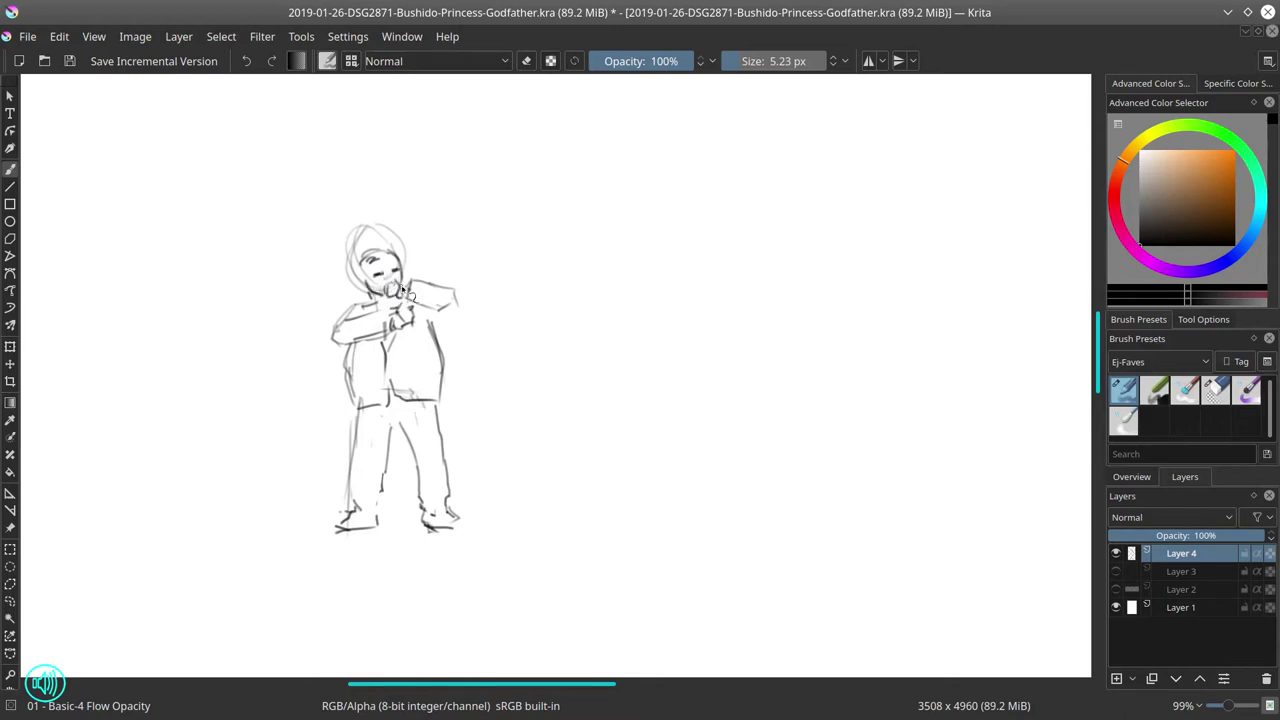
pyautogui.moveTo(360, 270); pyautogui.dragTo(402, 268)
# Step: Erase the construction circle around the head, and redraw the raised hand and forearm while cleaning up the old arm lines
pyautogui.click(1216, 391)
pyautogui.moveTo(362, 228)
pyautogui.mouseDown()
pyautogui.moveTo(350, 244)
pyautogui.moveTo(397, 231)
pyautogui.moveTo(413, 296)
pyautogui.moveTo(440, 328)
pyautogui.mouseUp()
pyautogui.click(1123, 390)
pyautogui.click(1216, 391)
pyautogui.moveTo(424, 281); pyautogui.dragTo(458, 288)
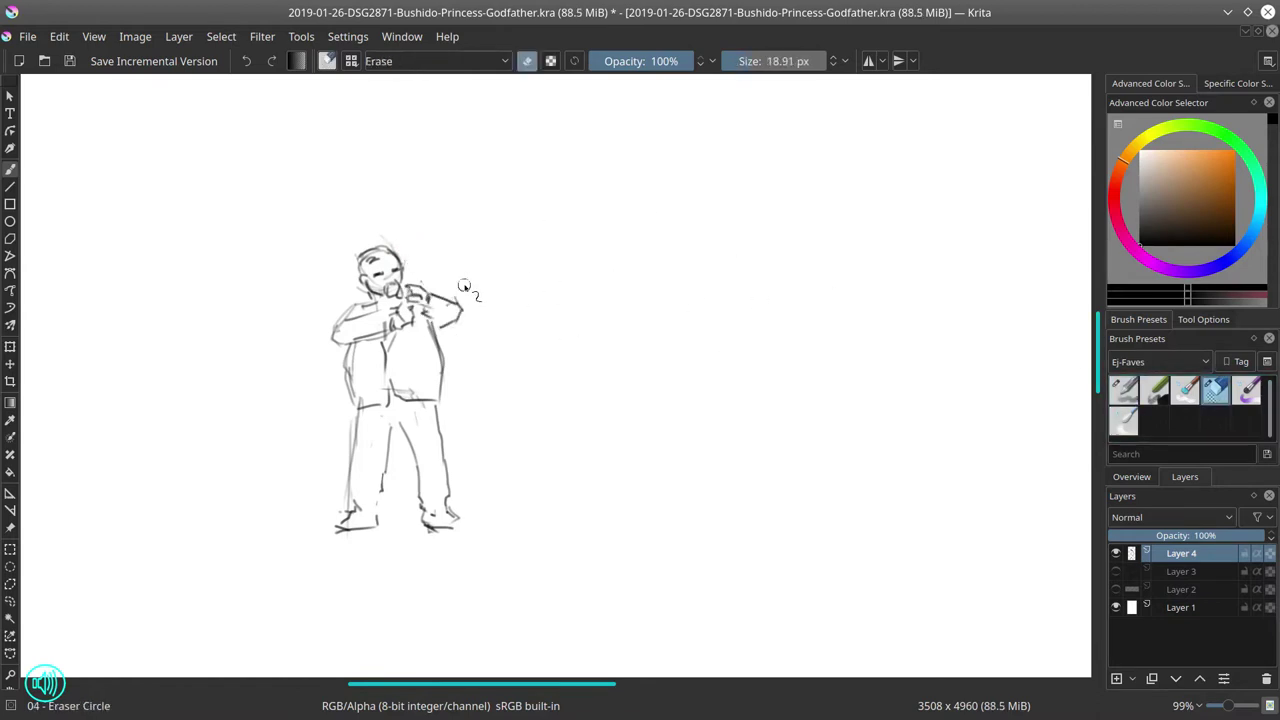
# Step: Erase the jacket's outline, redraw it with a front opening, hem and collar, and reinforce the inner trouser line
pyautogui.moveTo(349, 350)
pyautogui.mouseDown()
pyautogui.moveTo(353, 402)
pyautogui.moveTo(440, 398)
pyautogui.mouseUp()
pyautogui.press('/')
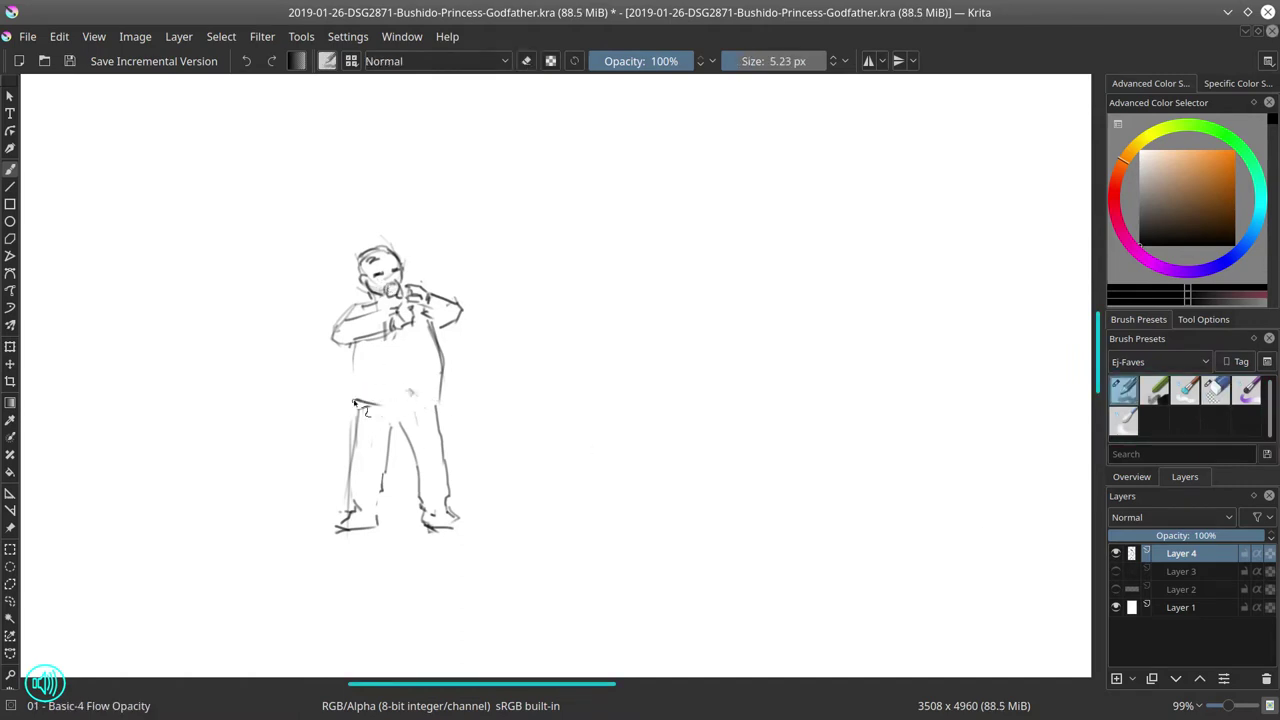
pyautogui.moveTo(354, 402); pyautogui.dragTo(388, 384)
pyautogui.moveTo(350, 346)
pyautogui.mouseDown()
pyautogui.moveTo(348, 398)
pyautogui.moveTo(380, 424)
pyautogui.mouseUp()
pyautogui.moveTo(390, 362)
pyautogui.mouseDown()
pyautogui.moveTo(395, 405)
pyautogui.moveTo(442, 400)
pyautogui.mouseUp()
pyautogui.moveTo(430, 330); pyautogui.dragTo(440, 405)
pyautogui.moveTo(434, 360); pyautogui.dragTo(442, 404)
pyautogui.moveTo(396, 330); pyautogui.dragTo(393, 355)
pyautogui.moveTo(383, 307); pyautogui.dragTo(378, 304)
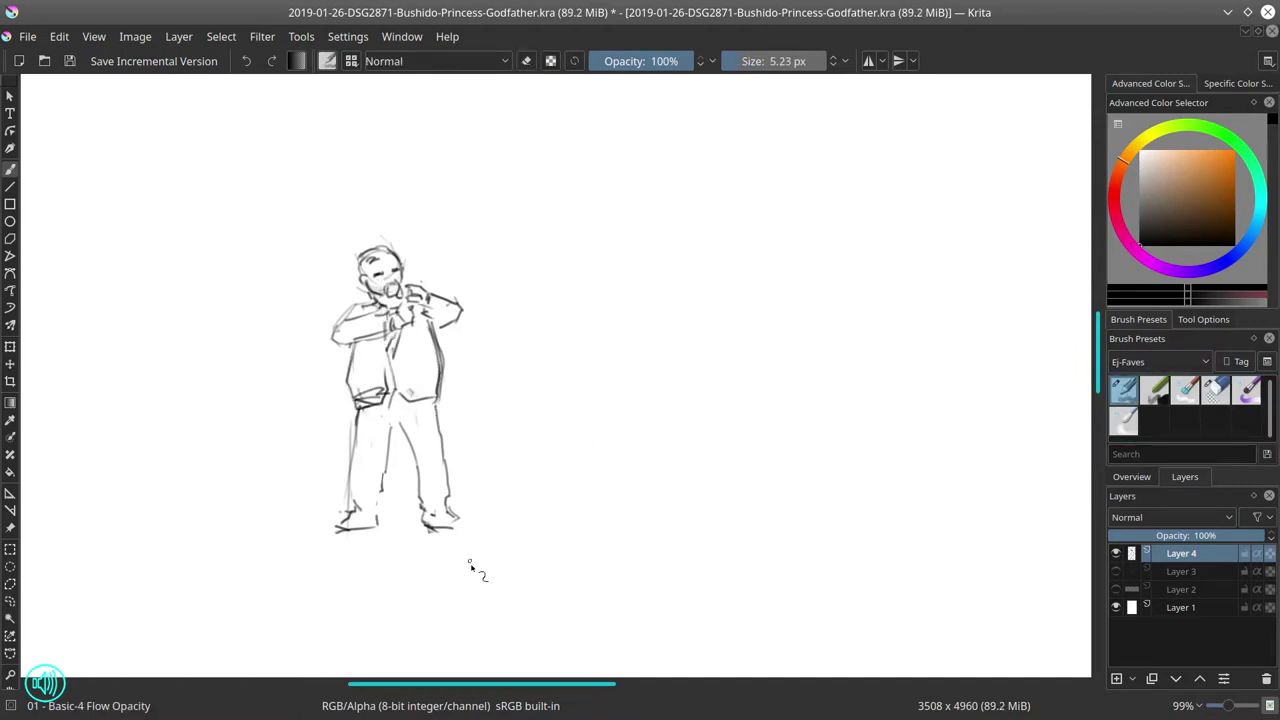
pyautogui.moveTo(385, 471); pyautogui.dragTo(380, 520)
# Step: Show Layer 2 again and sketch a low rocky mound with an arrow stuck in it to the right of the man
pyautogui.moveTo(491, 516)
pyautogui.mouseDown()
pyautogui.moveTo(543, 490)
pyautogui.moveTo(610, 482)
pyautogui.moveTo(618, 501)
pyautogui.moveTo(604, 506)
pyautogui.mouseUp()
pyautogui.click(1116, 589)
pyautogui.moveTo(584, 500); pyautogui.dragTo(676, 518)
pyautogui.moveTo(560, 482); pyautogui.dragTo(572, 416)
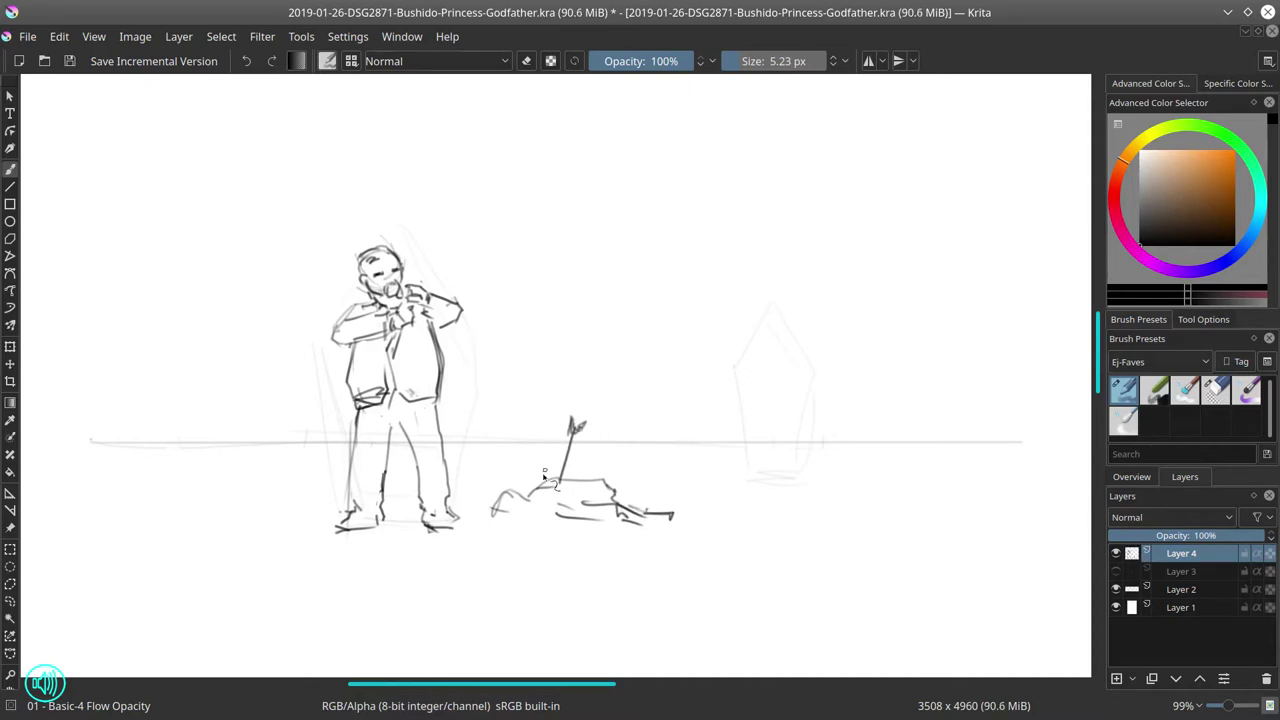
# Step: Sketch two more upright arrows beside the mound, extend its rocks to the right, and add a rock left of the man
pyautogui.moveTo(542, 492); pyautogui.dragTo(540, 460)
pyautogui.moveTo(473, 490)
pyautogui.mouseDown()
pyautogui.moveTo(514, 466)
pyautogui.moveTo(483, 470)
pyautogui.moveTo(489, 438)
pyautogui.mouseUp()
pyautogui.moveTo(616, 489); pyautogui.dragTo(712, 488)
pyautogui.moveTo(673, 515); pyautogui.dragTo(741, 503)
pyautogui.moveTo(317, 479)
pyautogui.mouseDown()
pyautogui.moveTo(244, 496)
pyautogui.moveTo(220, 472)
pyautogui.moveTo(244, 502)
pyautogui.mouseUp()
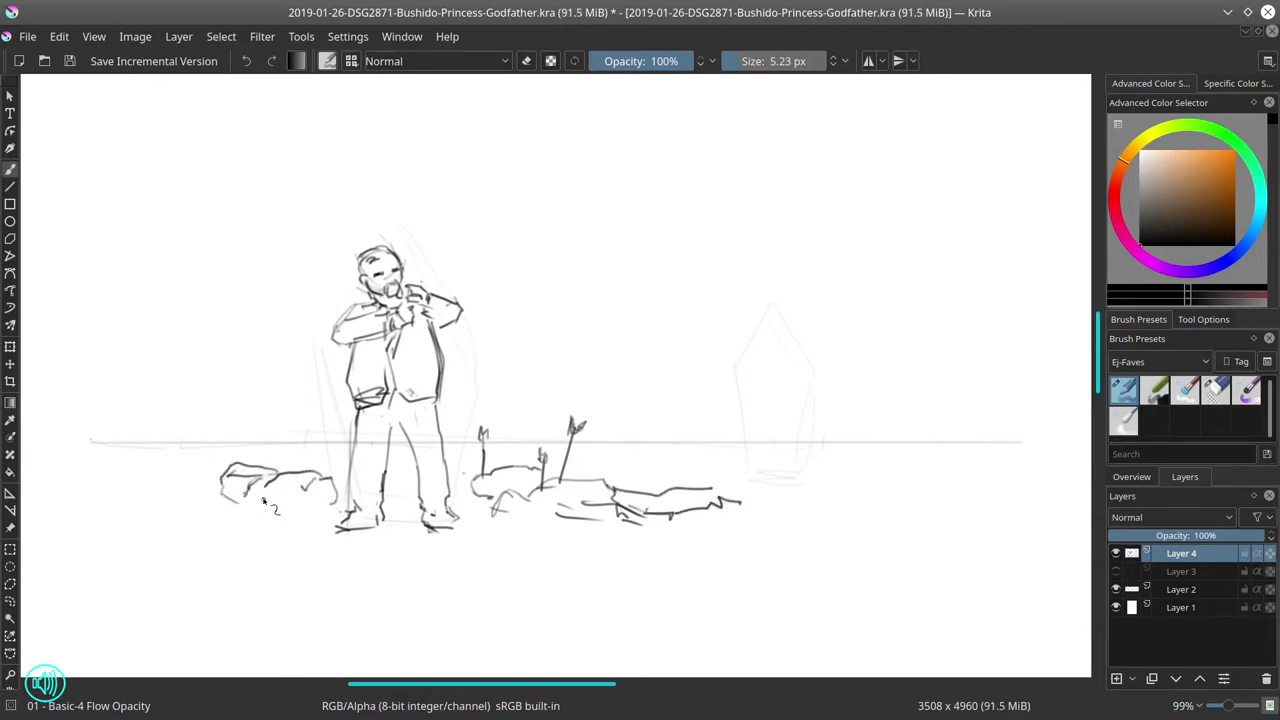
# Step: Move the Layer 4 drawing up onto the ground line, and finish the left rocks with a flat slab and an upright arrow
pyautogui.press('t')
pyautogui.moveTo(631, 495); pyautogui.dragTo(616, 460)
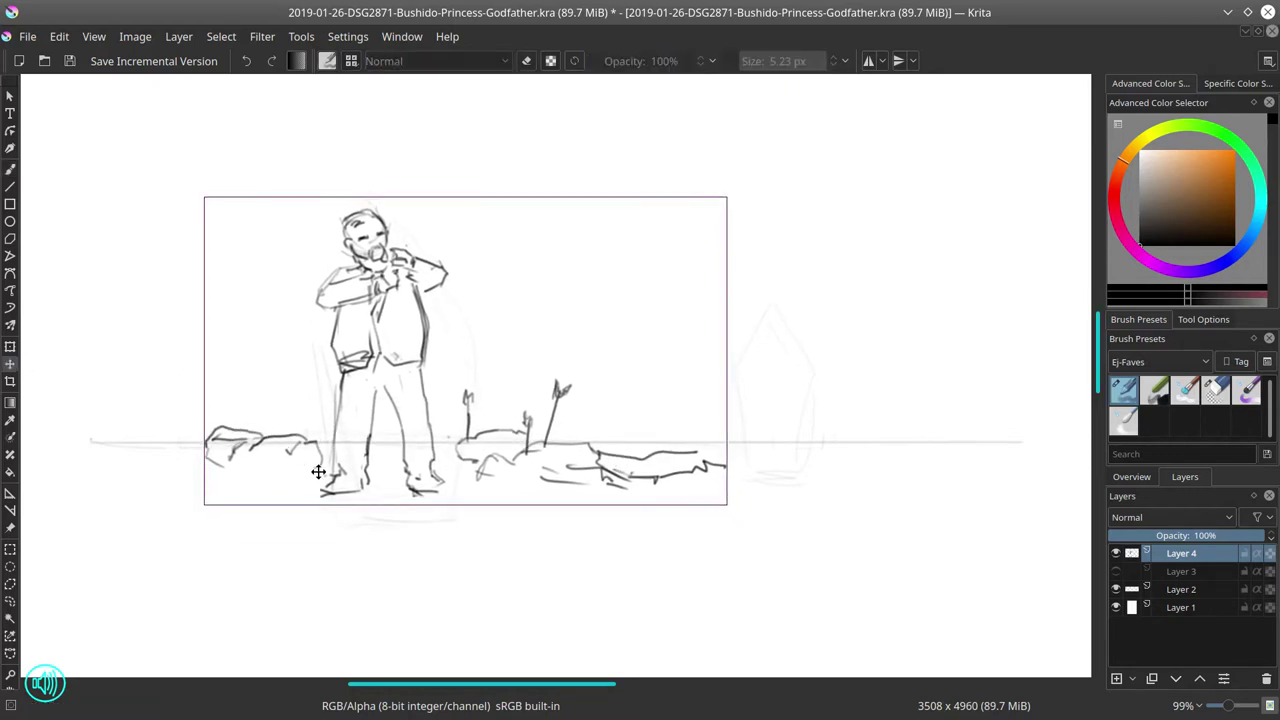
pyautogui.press('b')
pyautogui.moveTo(296, 469); pyautogui.dragTo(222, 466)
pyautogui.moveTo(200, 459)
pyautogui.mouseDown()
pyautogui.moveTo(162, 459)
pyautogui.moveTo(200, 465)
pyautogui.mouseUp()
pyautogui.moveTo(301, 397)
pyautogui.mouseDown()
pyautogui.moveTo(304, 442)
pyautogui.moveTo(298, 410)
pyautogui.mouseUp()
pyautogui.moveTo(303, 393); pyautogui.dragTo(298, 411)
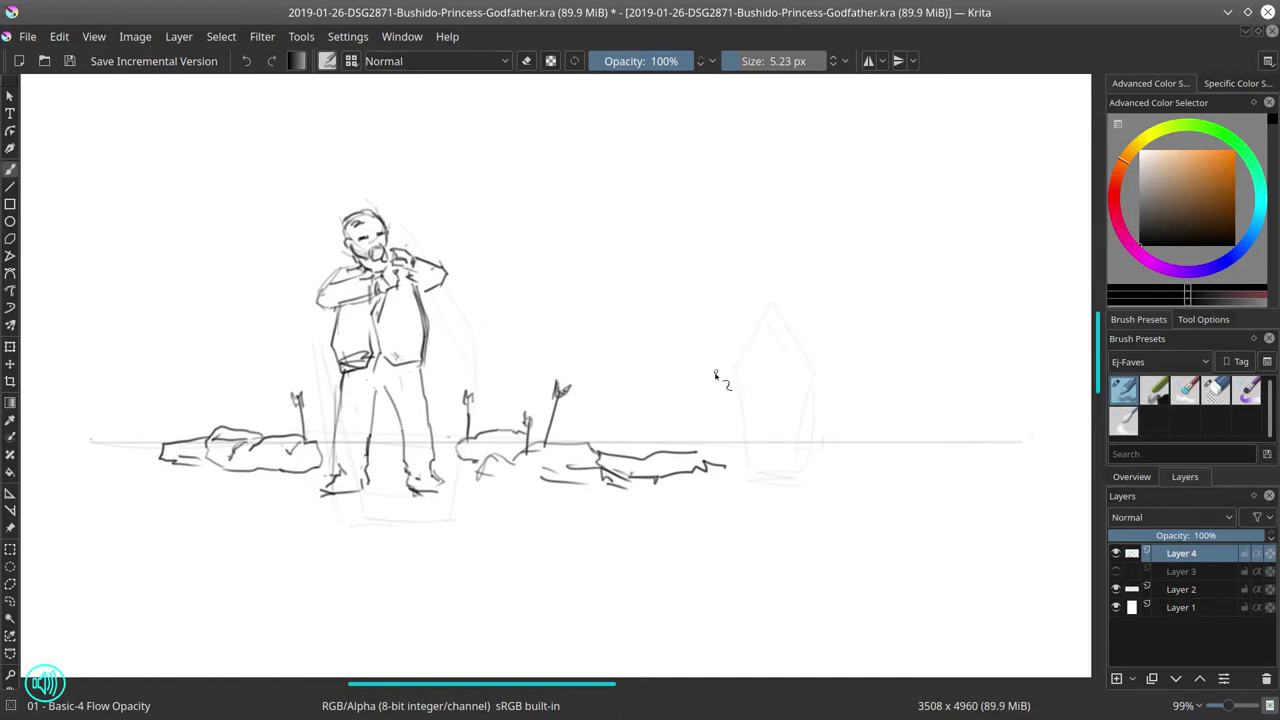
pyautogui.click(10, 365)
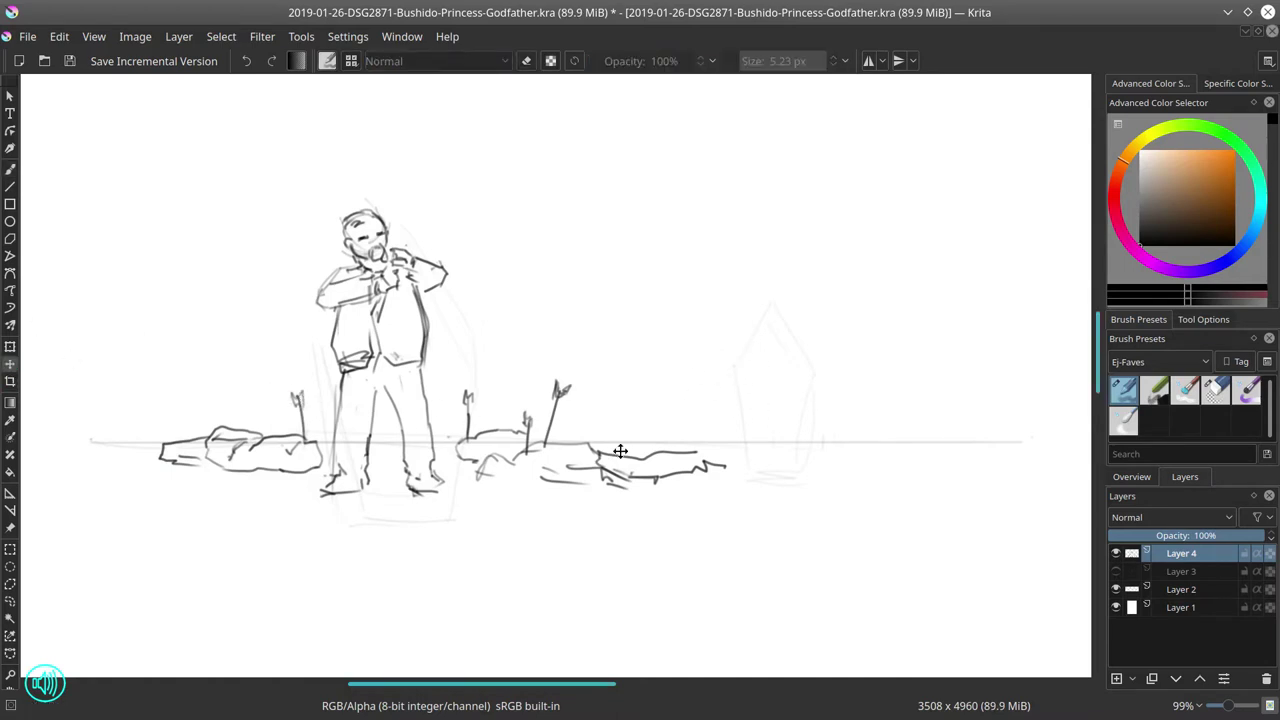
pyautogui.moveTo(621, 457); pyautogui.dragTo(641, 474)
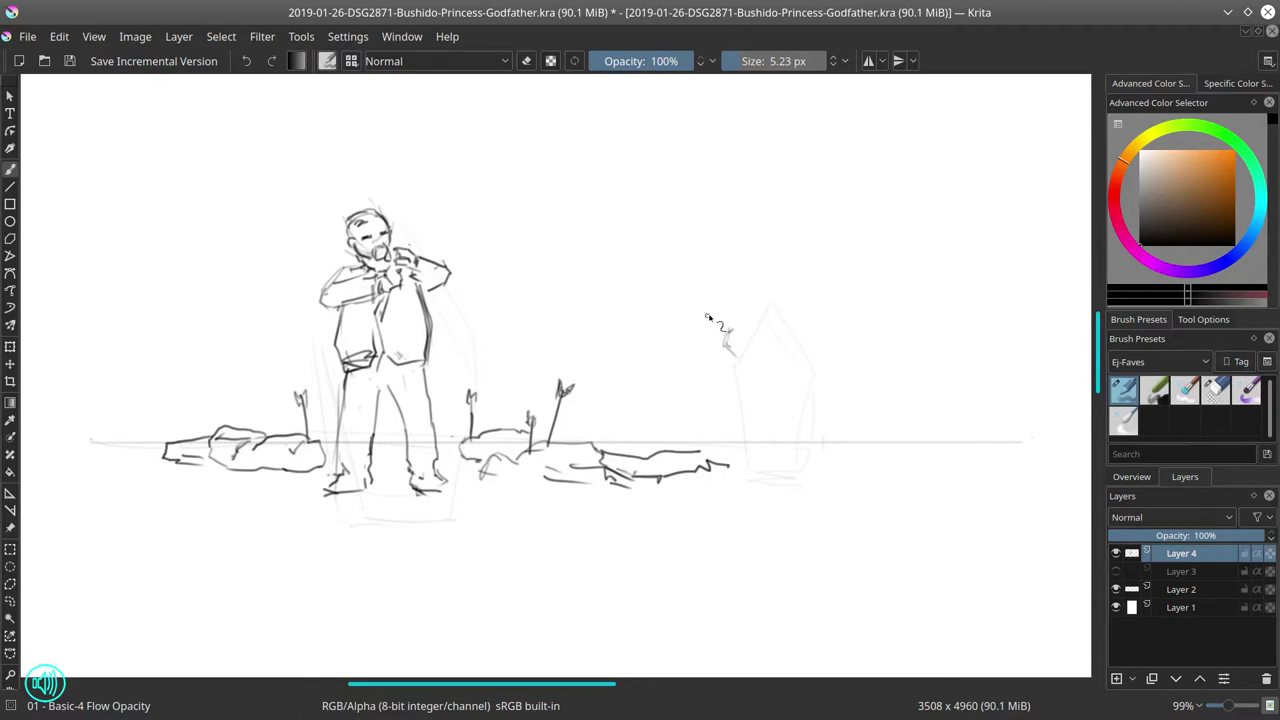
# Step: Erase the stray marks beside the right-hand guide shape, and sketch a small figure's head circle, torso and waist-level bow there
pyautogui.click(1216, 390)
pyautogui.moveTo(730, 330); pyautogui.dragTo(736, 355)
pyautogui.click(1124, 390)
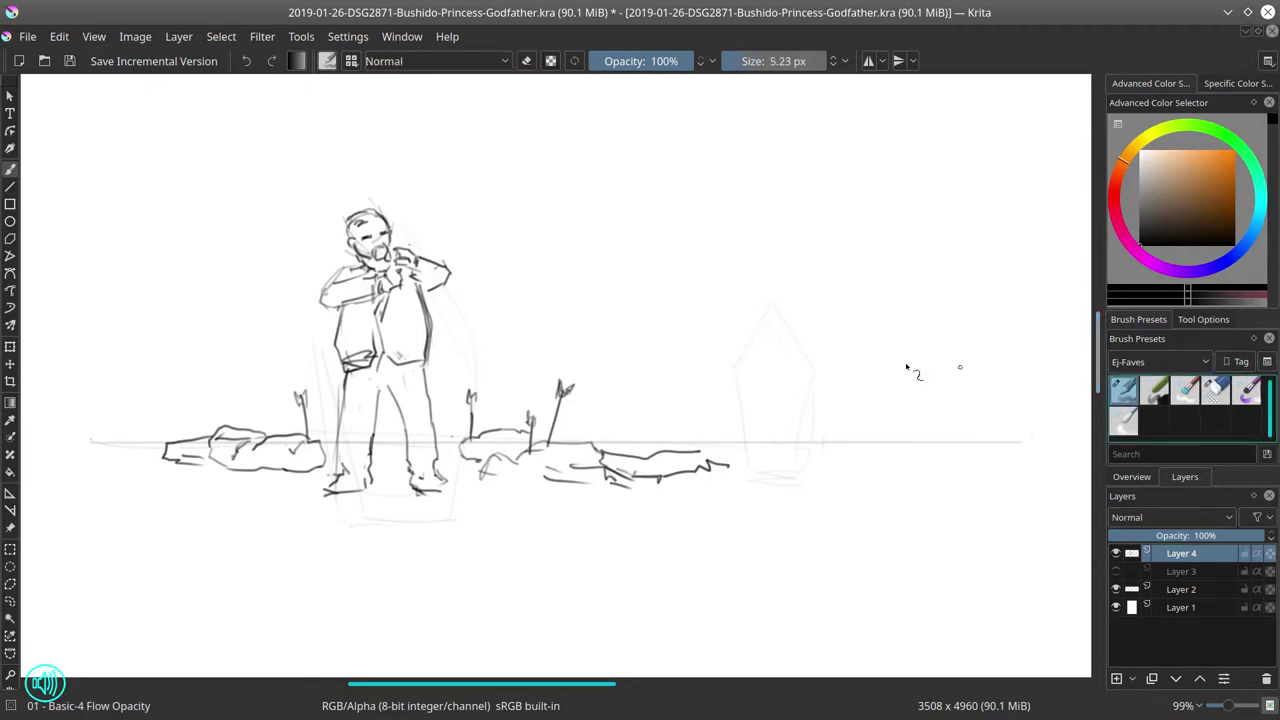
pyautogui.moveTo(742, 307)
pyautogui.mouseDown()
pyautogui.moveTo(722, 356)
pyautogui.moveTo(768, 329)
pyautogui.moveTo(753, 364)
pyautogui.moveTo(703, 372)
pyautogui.moveTo(731, 386)
pyautogui.mouseUp()
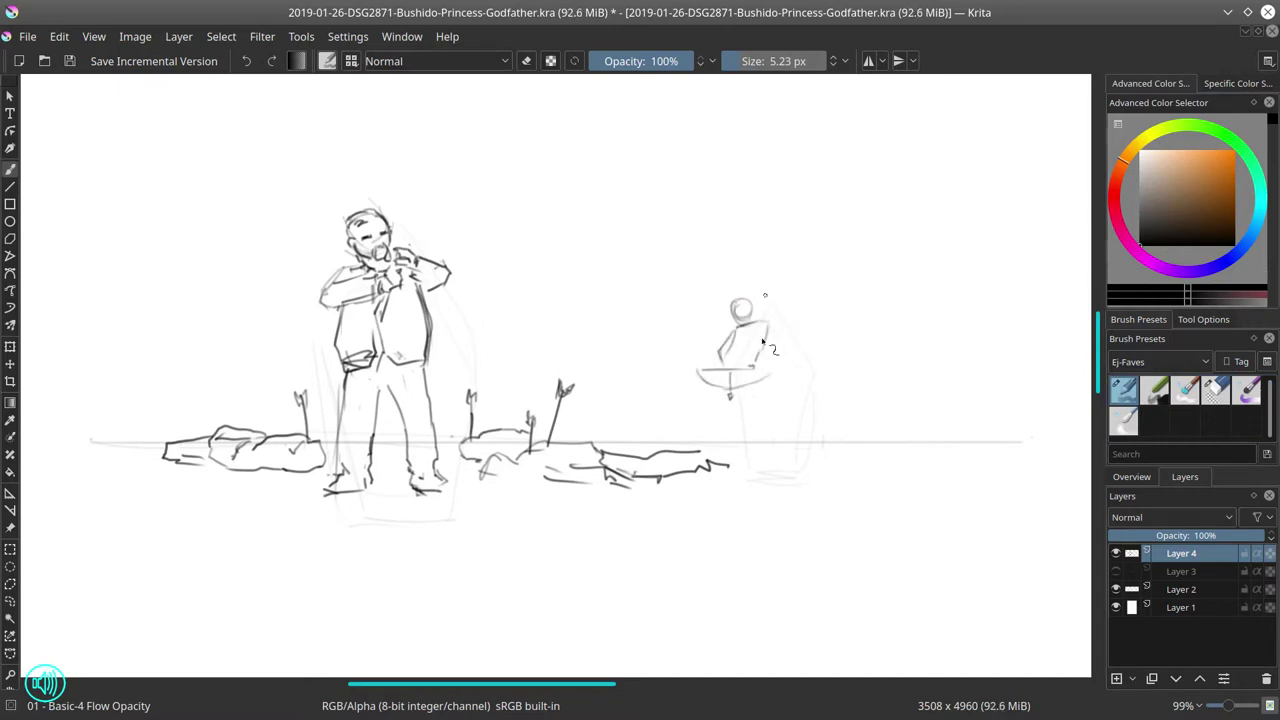
# Step: Draw the small figure's bent arm and a long flared skirt with its hem, undoing the stray skirt stroke
pyautogui.moveTo(752, 324); pyautogui.dragTo(788, 458)
pyautogui.moveTo(750, 384); pyautogui.dragTo(728, 432)
pyautogui.hotkey('ctrl', 'z')
pyautogui.moveTo(748, 380)
pyautogui.mouseDown()
pyautogui.moveTo(726, 449)
pyautogui.moveTo(771, 458)
pyautogui.mouseUp()
pyautogui.moveTo(778, 454); pyautogui.dragTo(791, 453)
pyautogui.moveTo(773, 377); pyautogui.dragTo(783, 410)
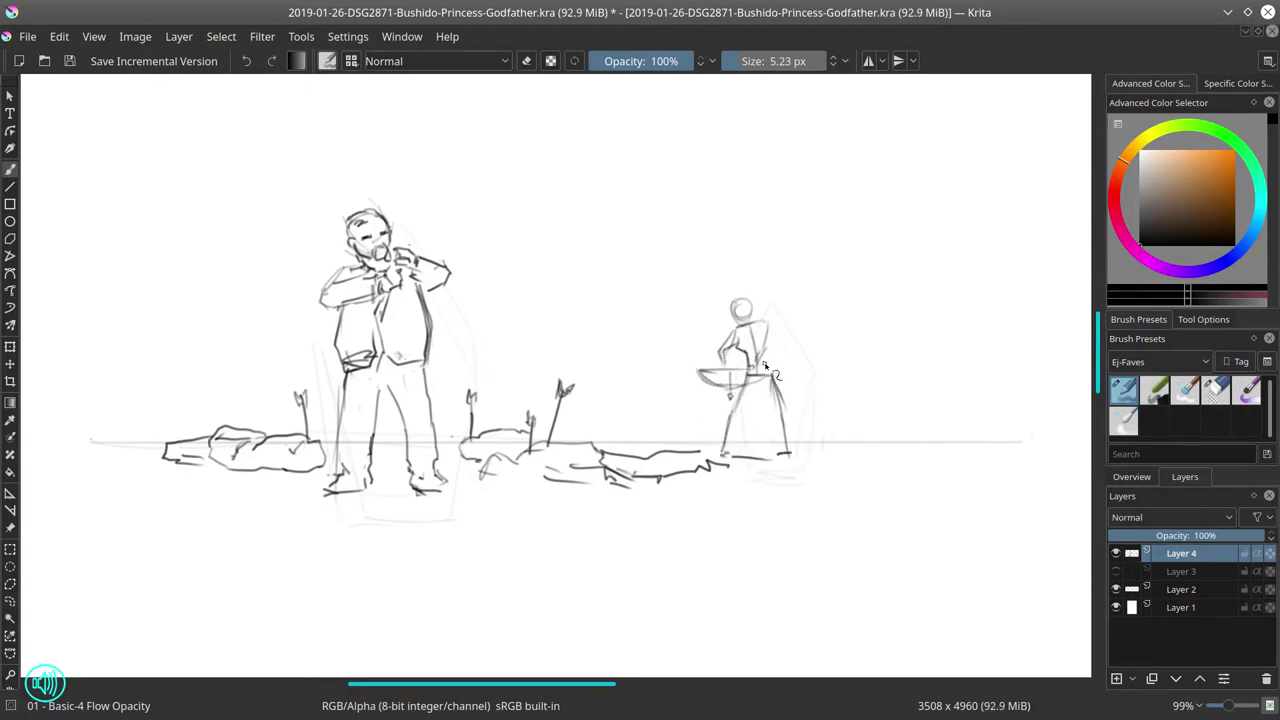
# Step: Darken the skirt's right edge and the hand, and rework the bow into a long, nearly straight shape across the waist
pyautogui.moveTo(780, 380); pyautogui.dragTo(796, 460)
pyautogui.moveTo(745, 375); pyautogui.dragTo(752, 369)
pyautogui.moveTo(761, 350)
pyautogui.mouseDown()
pyautogui.moveTo(736, 375)
pyautogui.moveTo(752, 388)
pyautogui.moveTo(707, 380)
pyautogui.moveTo(731, 364)
pyautogui.moveTo(754, 377)
pyautogui.moveTo(686, 363)
pyautogui.moveTo(769, 368)
pyautogui.moveTo(676, 360)
pyautogui.moveTo(740, 372)
pyautogui.mouseUp()
pyautogui.click(1216, 390)
pyautogui.click(1125, 394)
pyautogui.hotkey('ctrl', 'z')
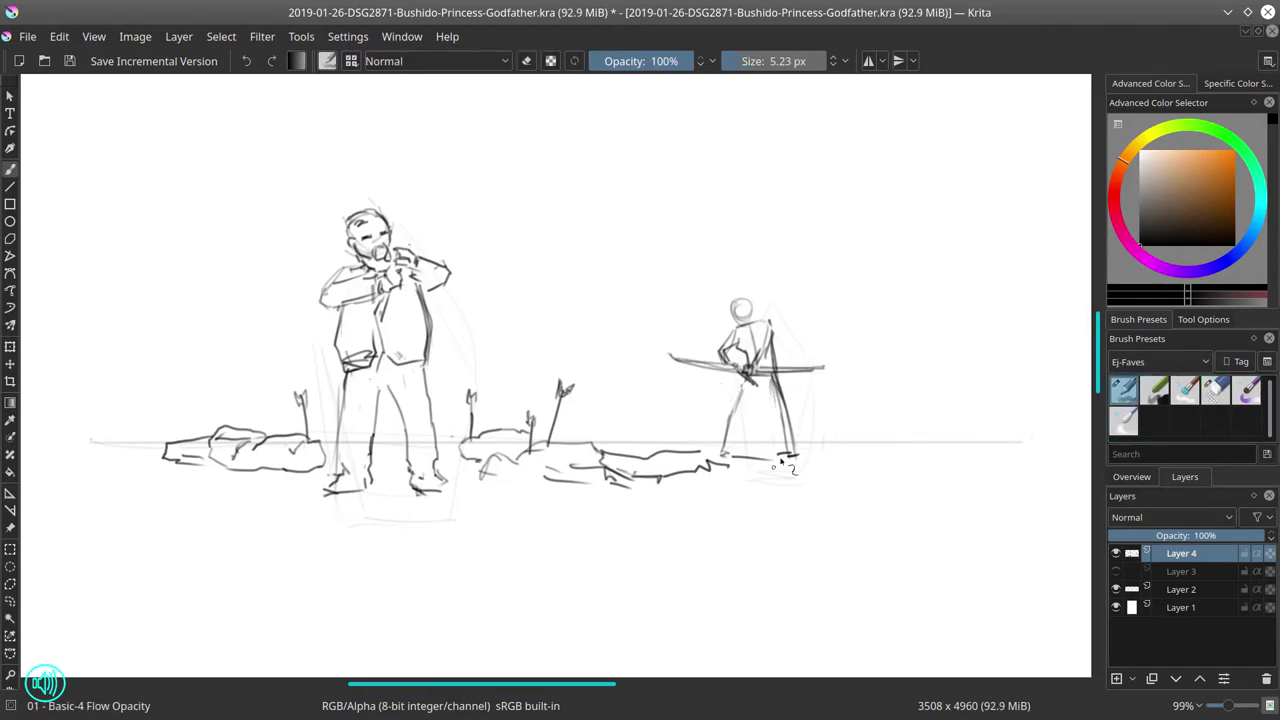
# Step: Erase the small figure's head circle, and draw the face, pigtails and feathered strokes above the shoulder
pyautogui.click(1216, 391)
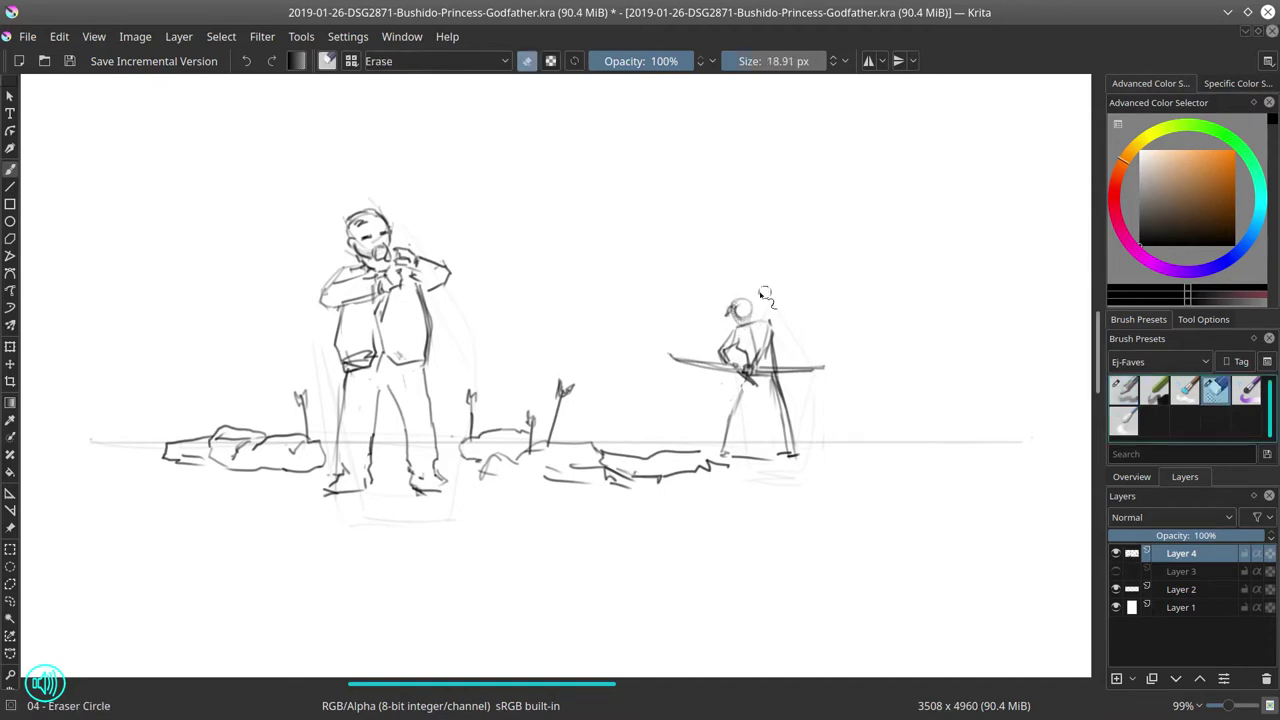
pyautogui.moveTo(735, 307)
pyautogui.mouseDown()
pyautogui.moveTo(757, 344)
pyautogui.moveTo(760, 305)
pyautogui.moveTo(752, 312)
pyautogui.mouseUp()
pyautogui.click(1129, 392)
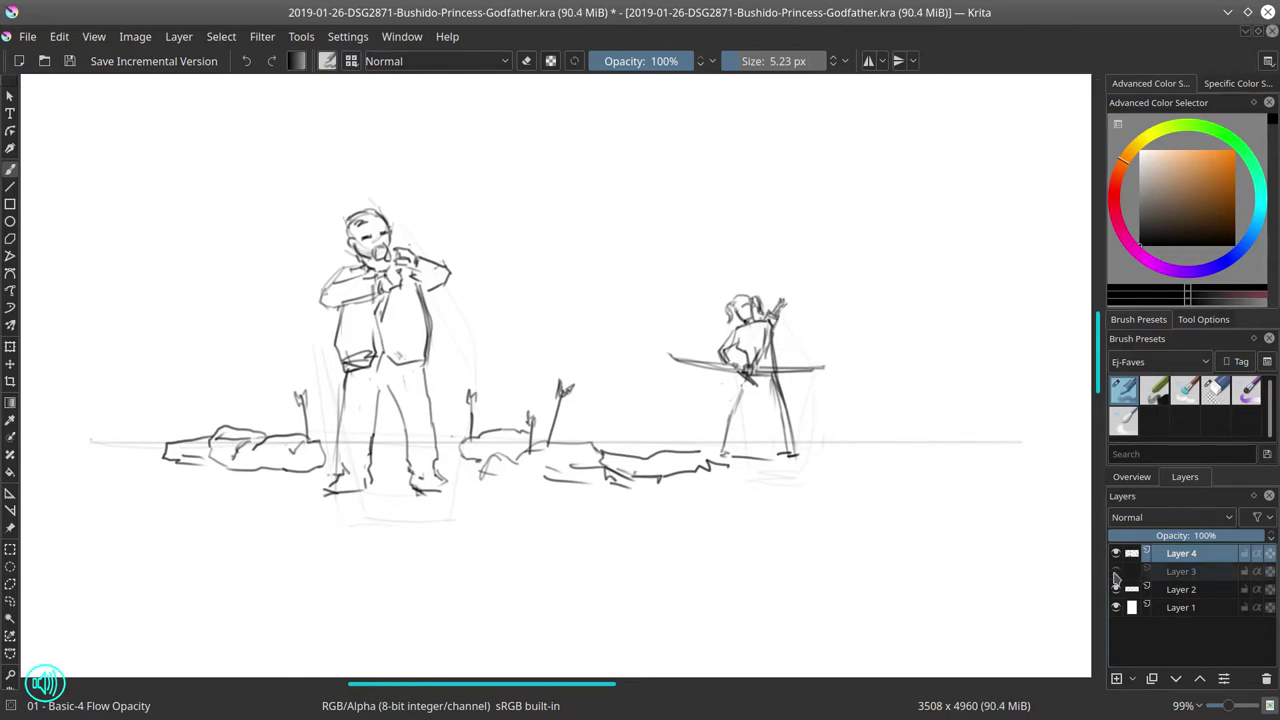
# Step: Show Layer 3, hide Layer 2, and set Layer 3's opacity to 100%
pyautogui.click(1116, 572)
pyautogui.click(1117, 590)
pyautogui.click(1197, 573)
pyautogui.moveTo(1215, 536); pyautogui.dragTo(1275, 535)
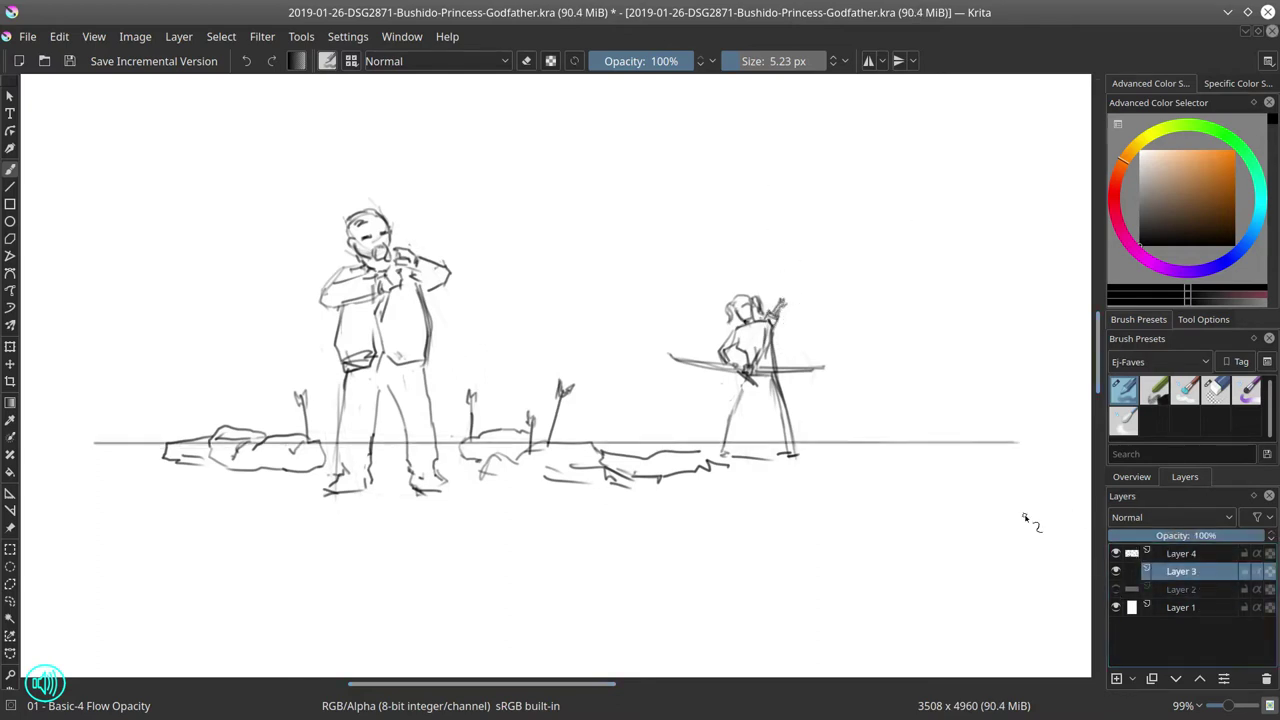
# Step: Erase Layer 3's ground line where it crosses the man and rocks, and nudge the Layer 4 drawing slightly upward
pyautogui.click(1216, 390)
pyautogui.moveTo(312, 449)
pyautogui.mouseDown()
pyautogui.moveTo(542, 452)
pyautogui.moveTo(590, 468)
pyautogui.moveTo(558, 464)
pyautogui.mouseUp()
pyautogui.click(1200, 553)
pyautogui.click(10, 364)
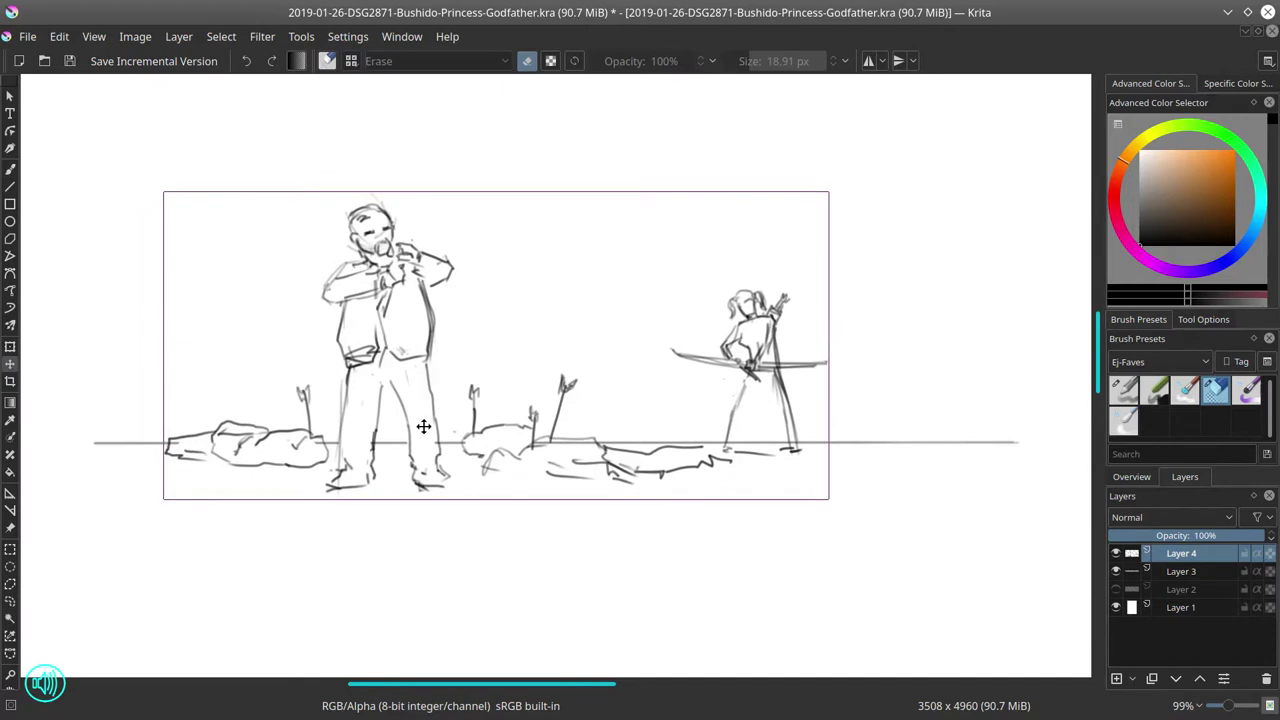
pyautogui.click(11, 172)
pyautogui.press('pagedown')
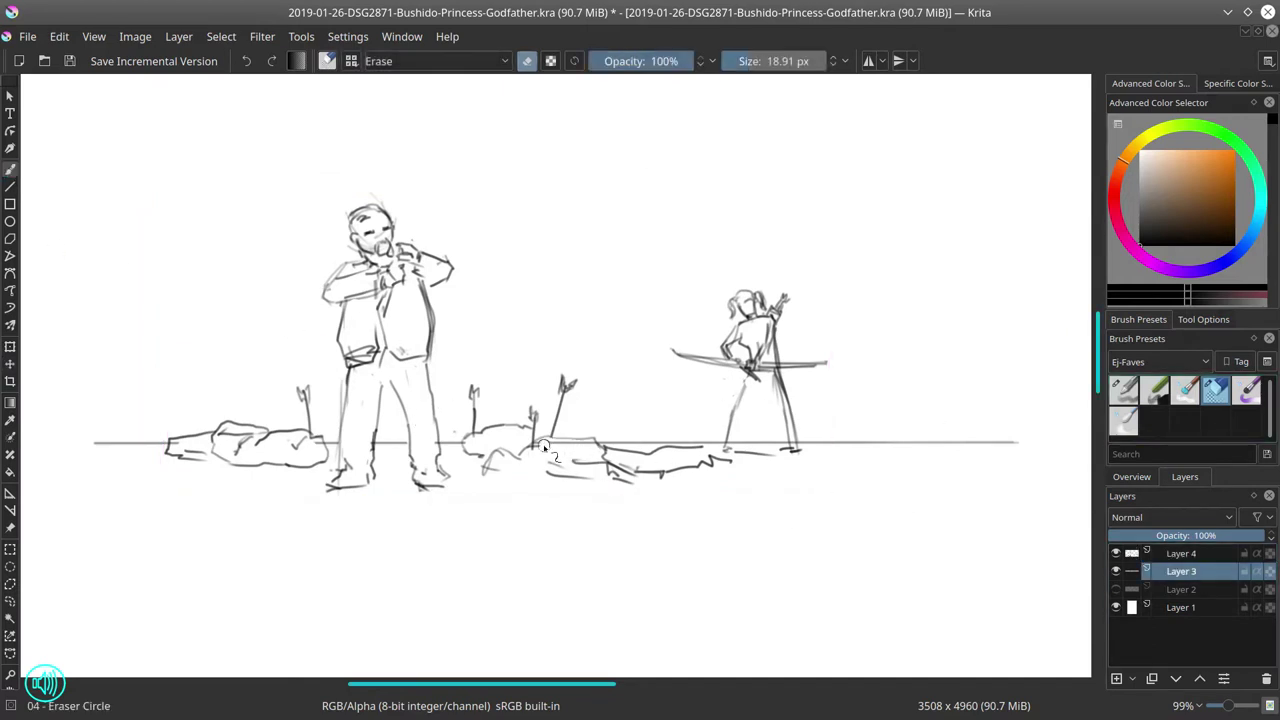
pyautogui.press('pageup')
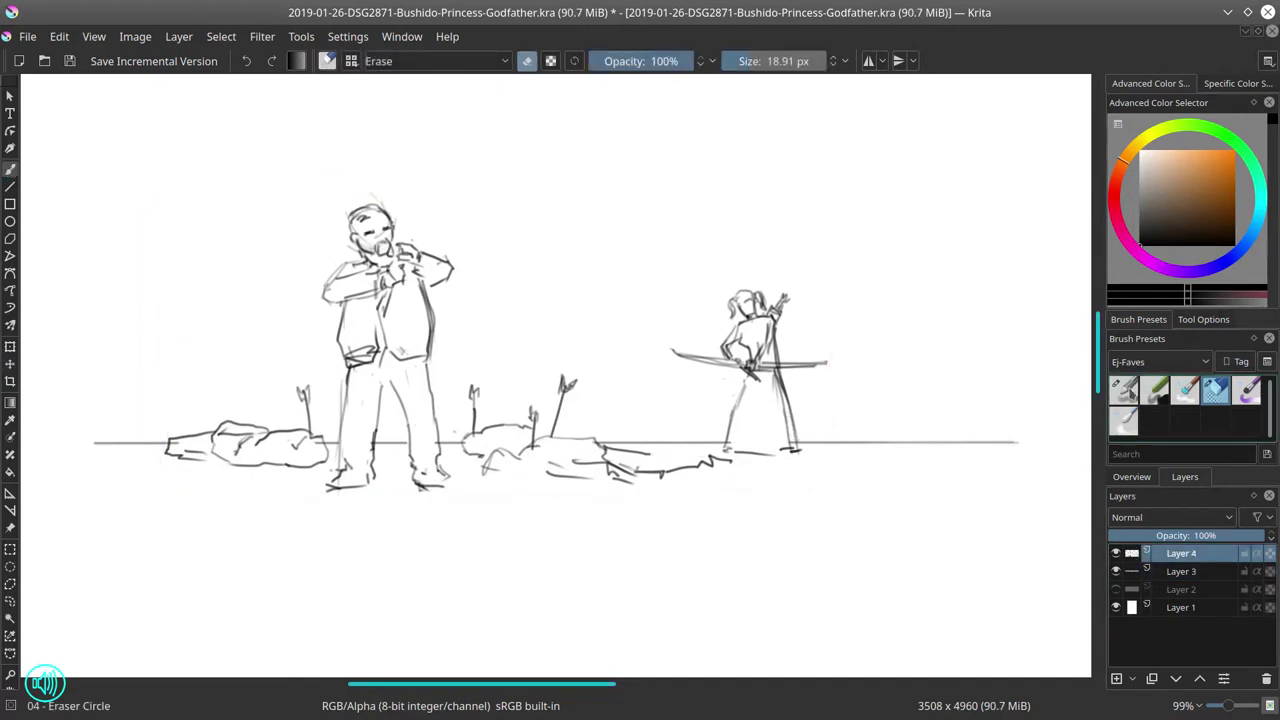
# Step: Merge Layer 4 into Layer 3, and sketch a lower ledge of rocks in front of the mound
pyautogui.press('e')
pyautogui.rightClick(1210, 554)
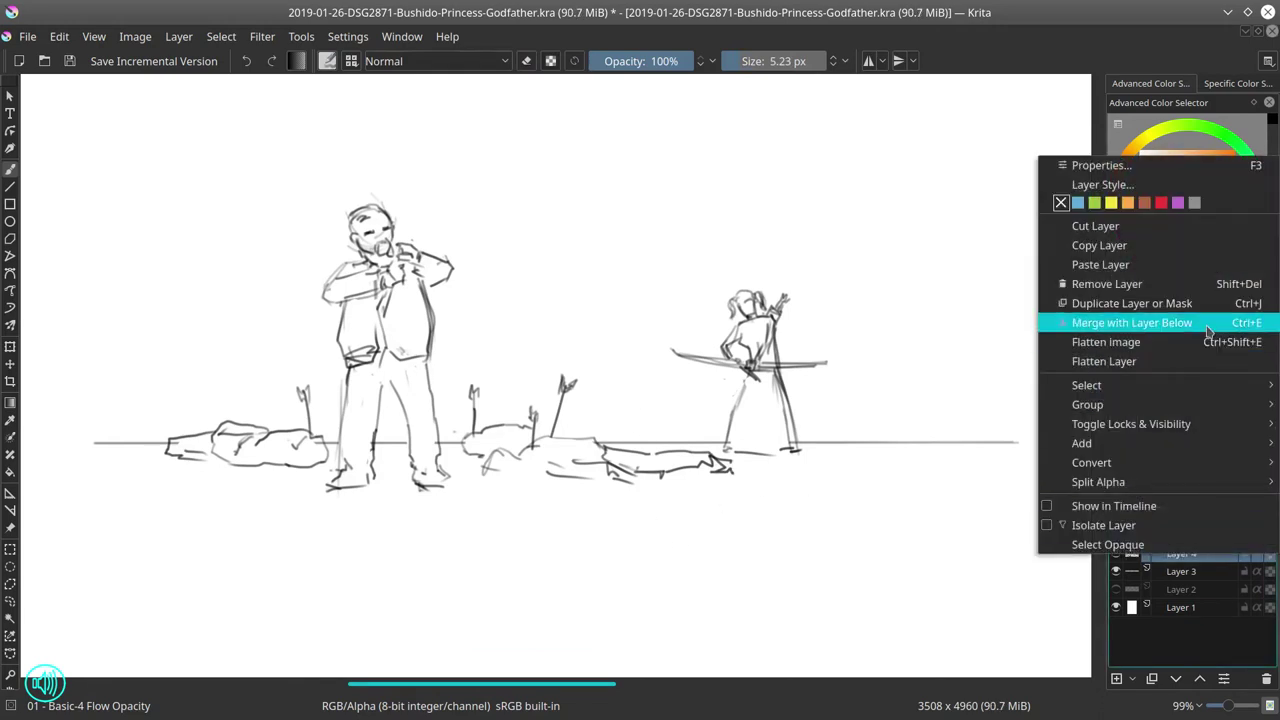
pyautogui.click(1206, 325)
pyautogui.moveTo(490, 473); pyautogui.dragTo(521, 491)
pyautogui.moveTo(530, 494); pyautogui.dragTo(700, 489)
pyautogui.moveTo(674, 488); pyautogui.dragTo(718, 478)
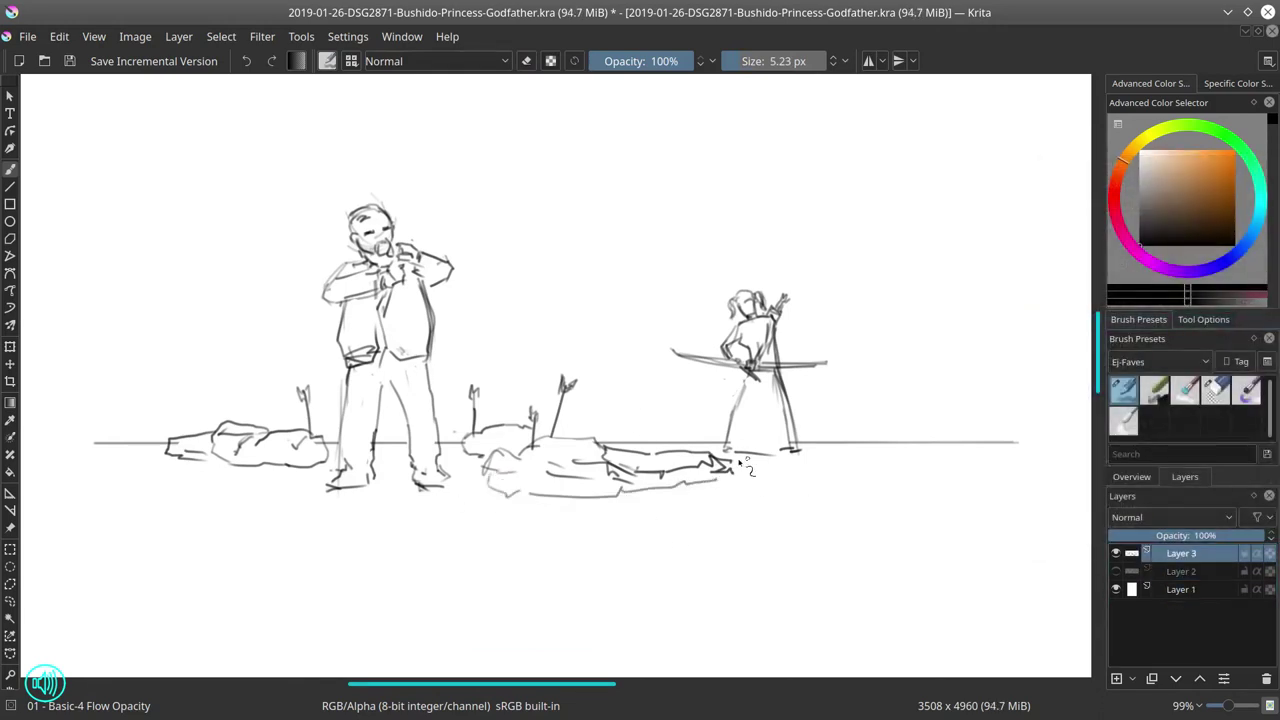
# Step: Outline the small pigtailed figure and her bow with a polygonal selection
pyautogui.click(10, 584)
pyautogui.click(818, 282)
pyautogui.click(766, 247)
pyautogui.click(689, 290)
pyautogui.click(651, 325)
pyautogui.click(670, 370)
pyautogui.click(722, 385)
pyautogui.click(714, 417)
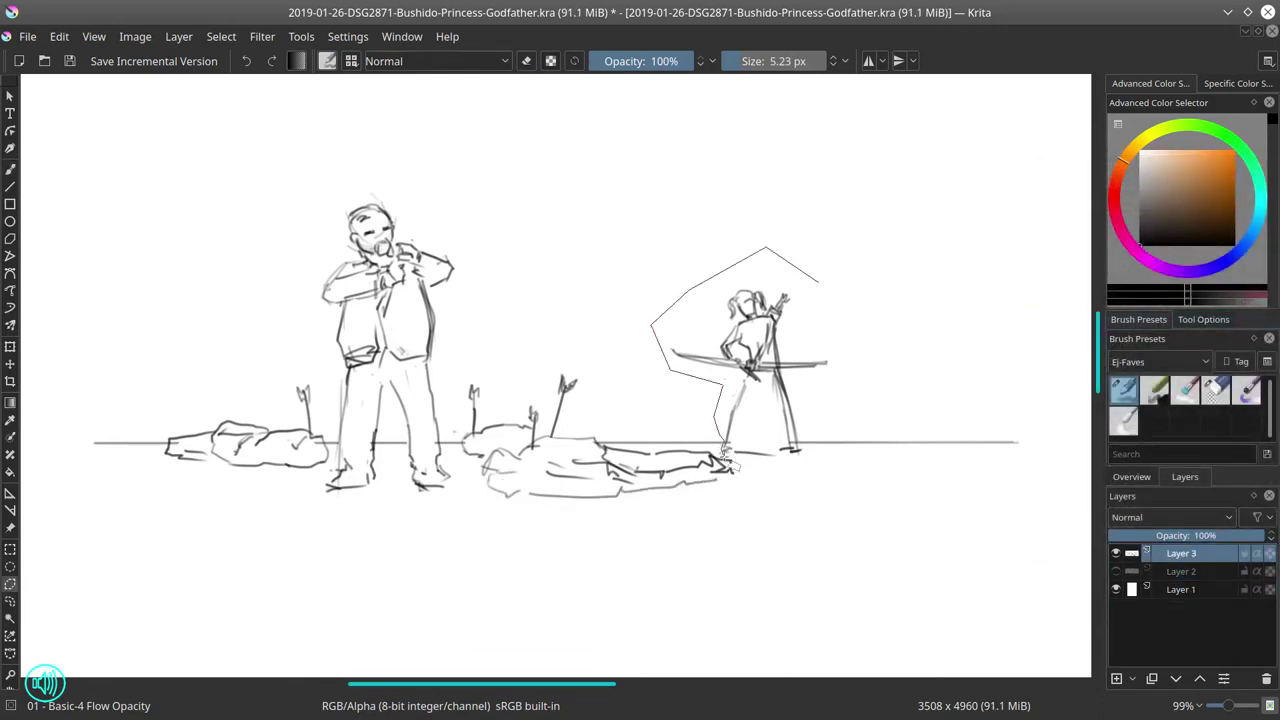
pyautogui.moveTo(812, 398); pyautogui.dragTo(845, 308)
# Step: Paste a merged copy of the selected figure as a new layer, mirror it vertically, and deselect
pyautogui.click(60, 36)
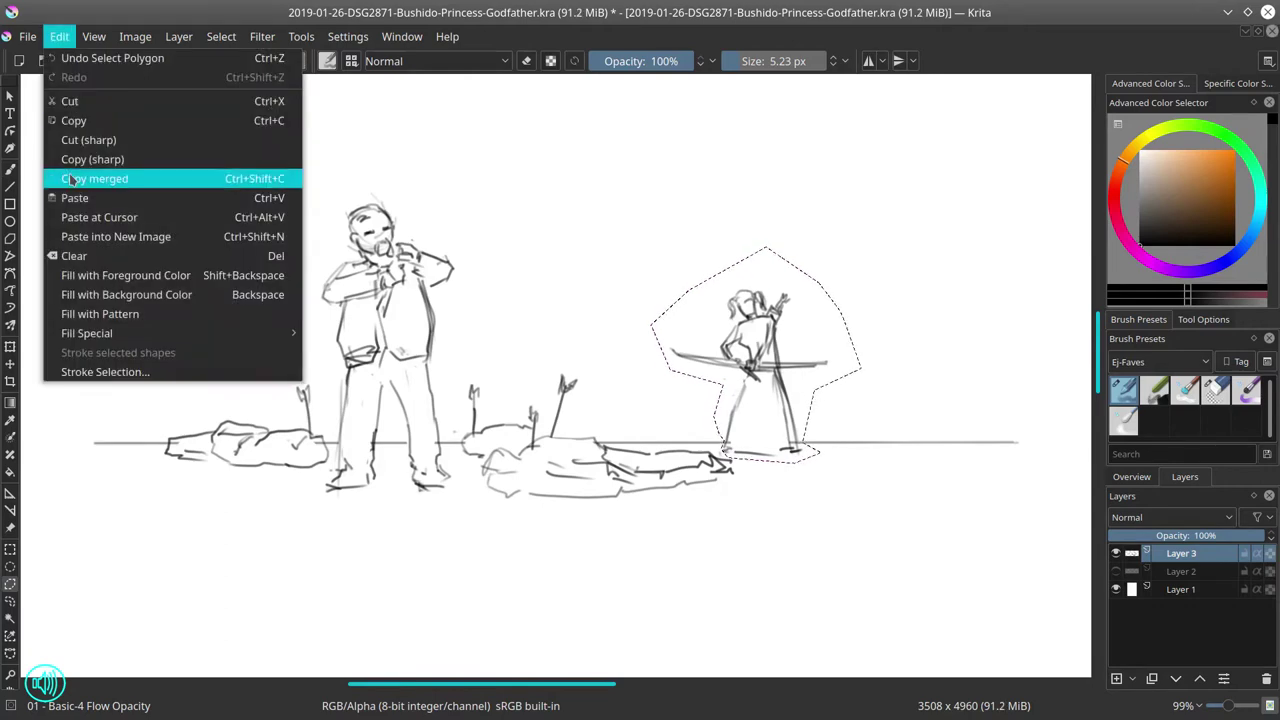
pyautogui.click(95, 178)
pyautogui.click(75, 198)
pyautogui.click(179, 37)
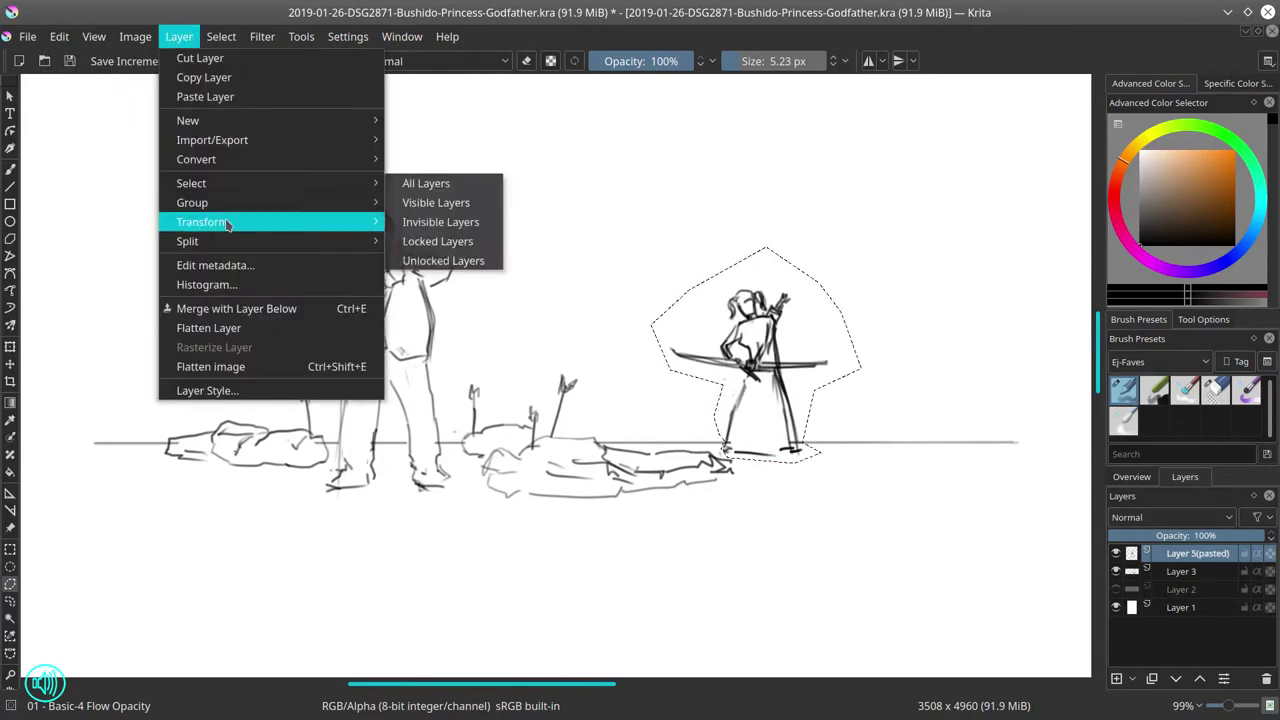
pyautogui.moveTo(229, 222)
pyautogui.click(445, 229)
pyautogui.click(221, 37)
pyautogui.click(236, 78)
# Step: Move the upside-down copy directly beneath the small figure's hem as a reflection, and merge it into Layer 3
pyautogui.press('t')
pyautogui.moveTo(776, 648); pyautogui.dragTo(776, 461)
pyautogui.click(227, 42)
pyautogui.click(229, 44)
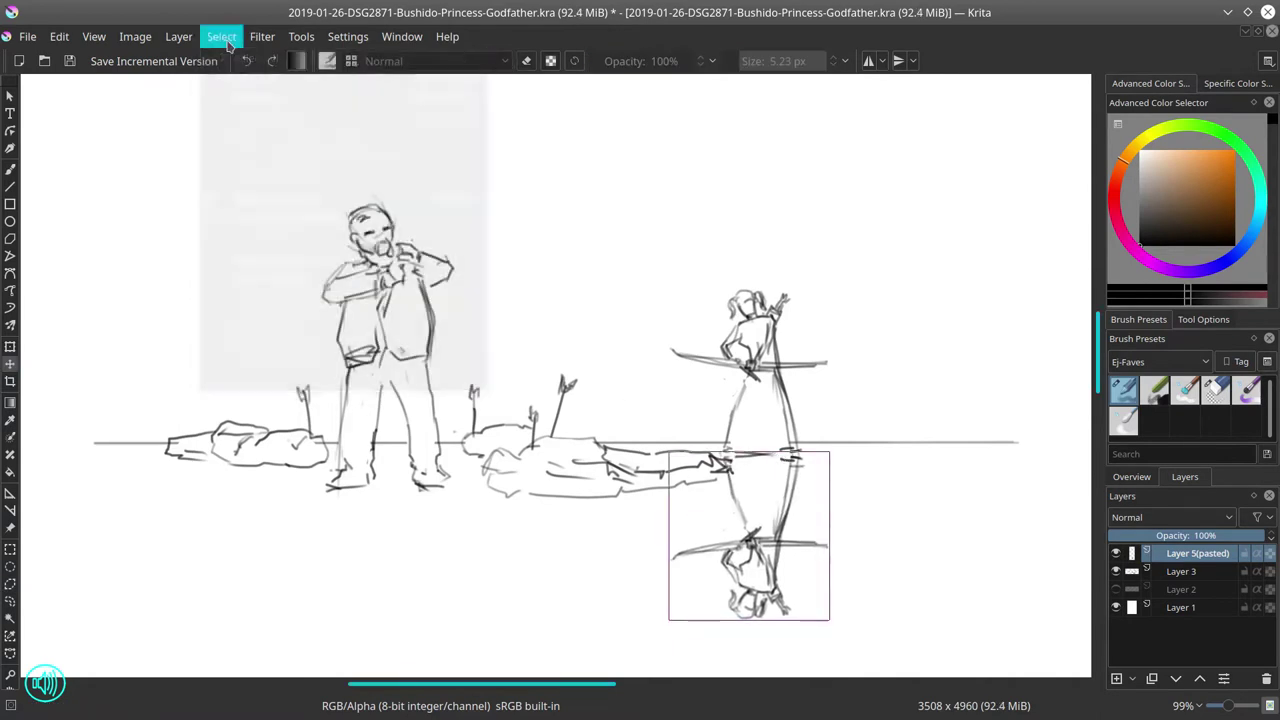
pyautogui.rightClick(1196, 554)
pyautogui.click(1115, 345)
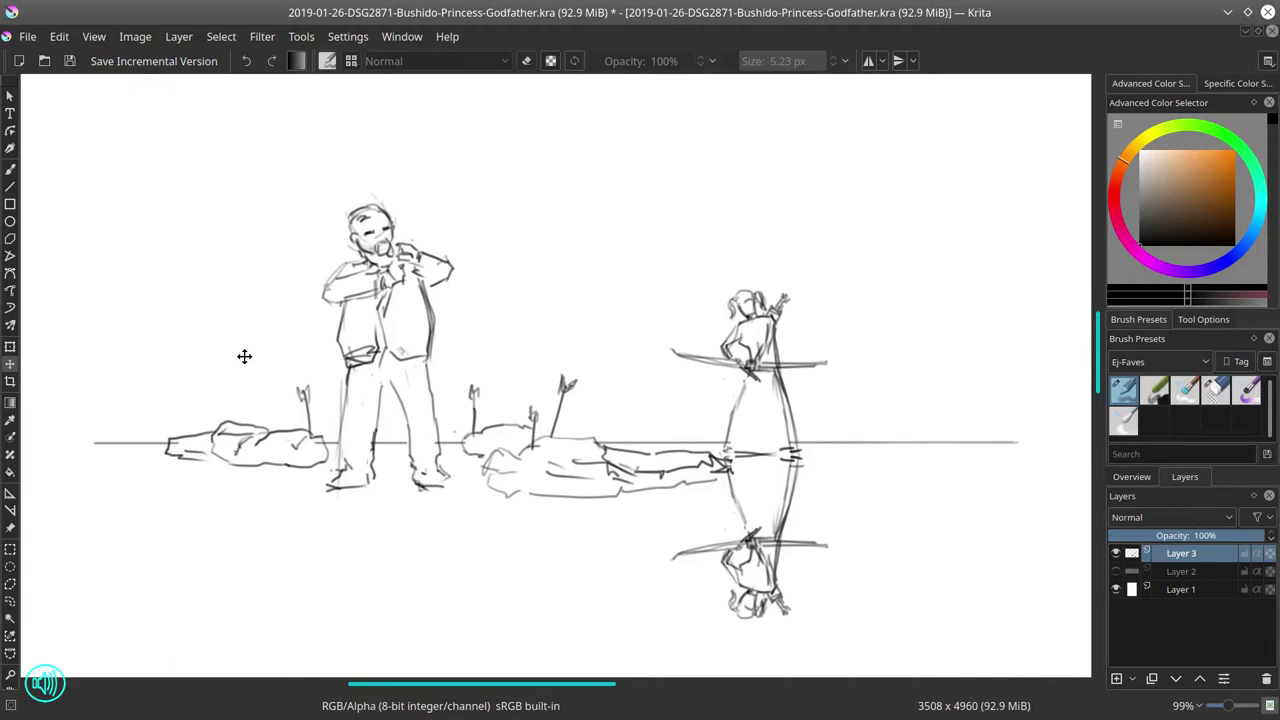
# Step: Outline the man together with all the surrounding rocks and arrows with a polygonal selection
pyautogui.click(10, 584)
pyautogui.click(245, 373)
pyautogui.click(142, 403)
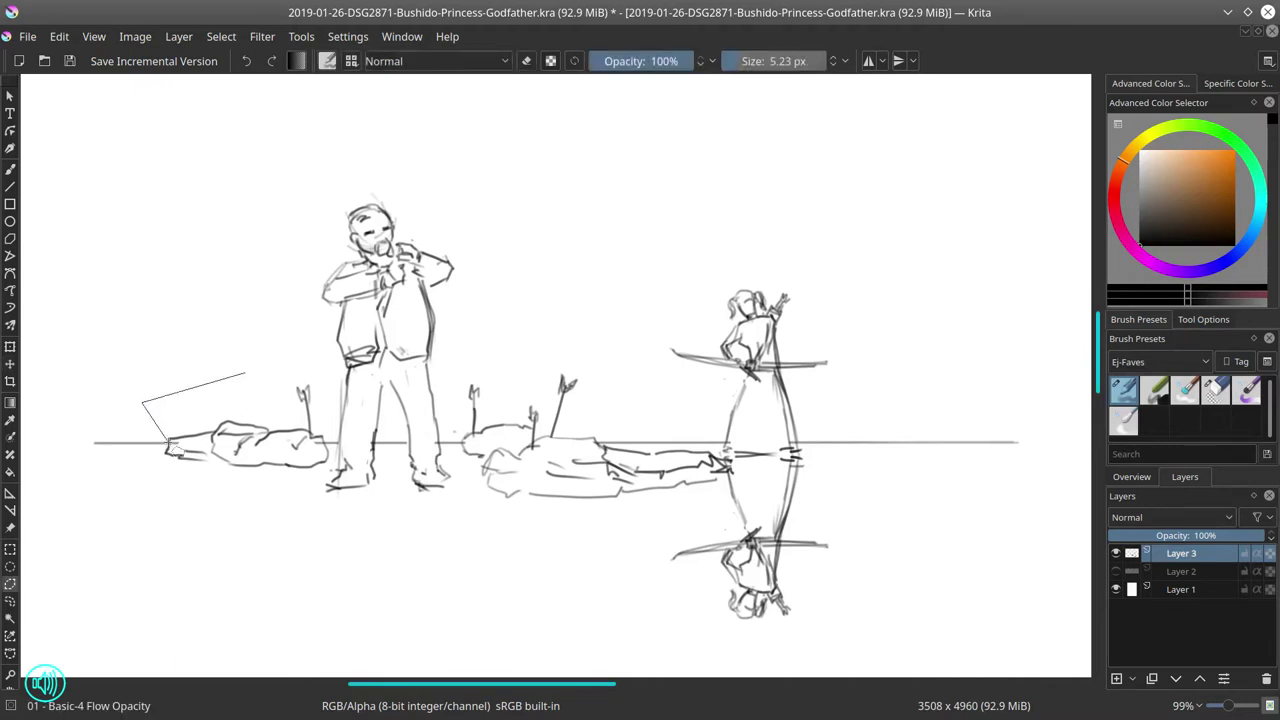
pyautogui.click(168, 442)
pyautogui.click(152, 475)
pyautogui.click(410, 523)
pyautogui.click(642, 529)
pyautogui.click(724, 489)
pyautogui.click(716, 451)
pyautogui.click(598, 441)
pyautogui.click(587, 418)
pyautogui.click(598, 345)
pyautogui.click(548, 256)
pyautogui.click(425, 172)
pyautogui.click(287, 155)
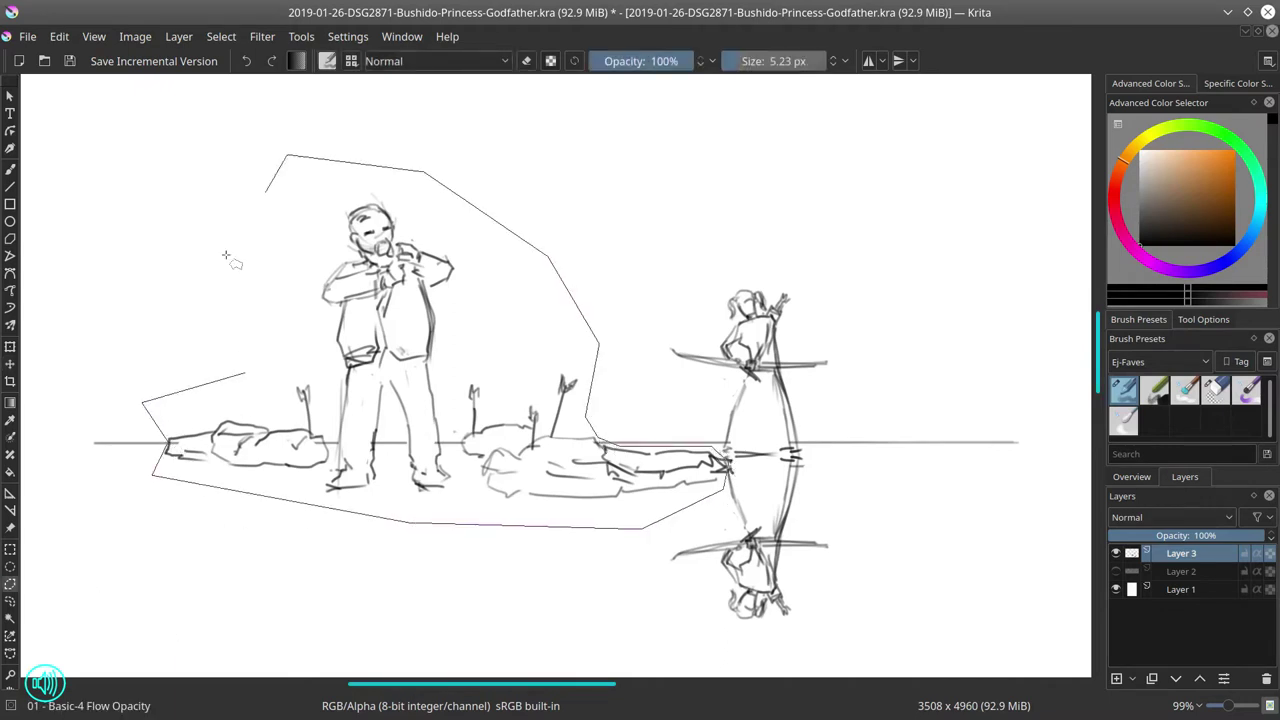
pyautogui.doubleClick(217, 265)
# Step: Move the selected man and rocks slightly down below the ground line, and clear the selection
pyautogui.click(10, 363)
pyautogui.moveTo(463, 434); pyautogui.dragTo(464, 441)
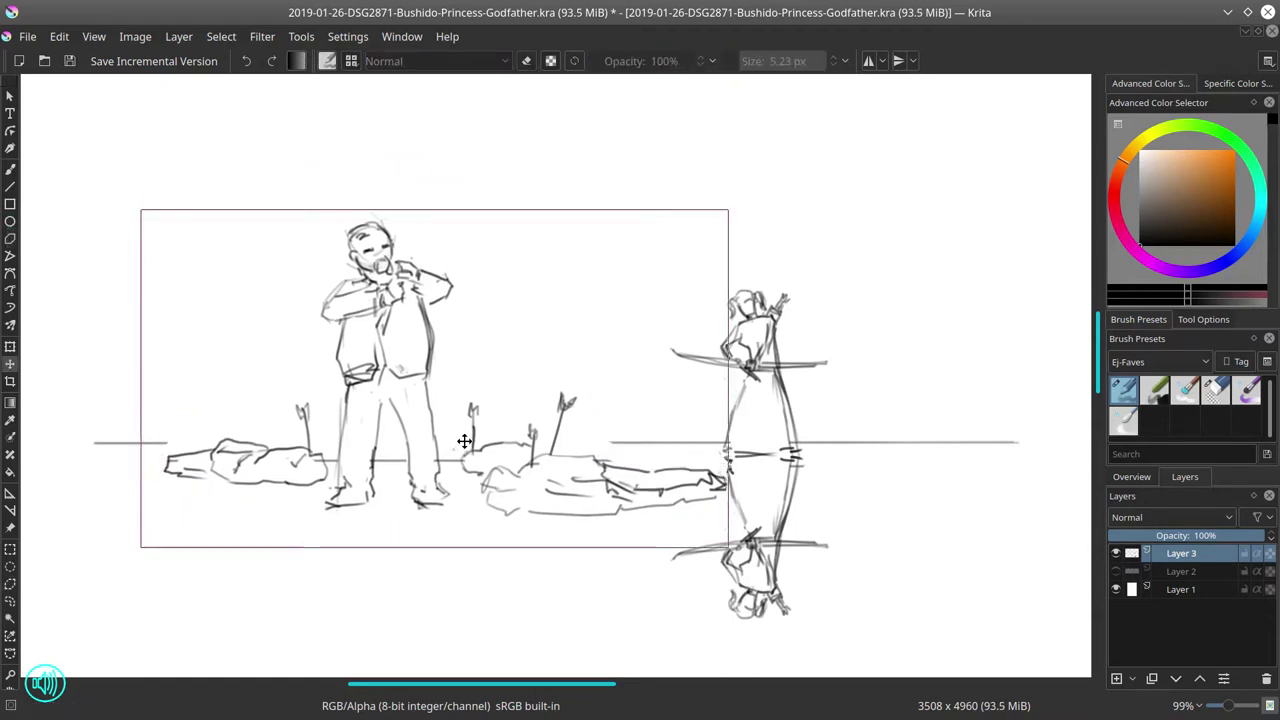
pyautogui.press('Return')
pyautogui.click(221, 36)
pyautogui.click(229, 82)
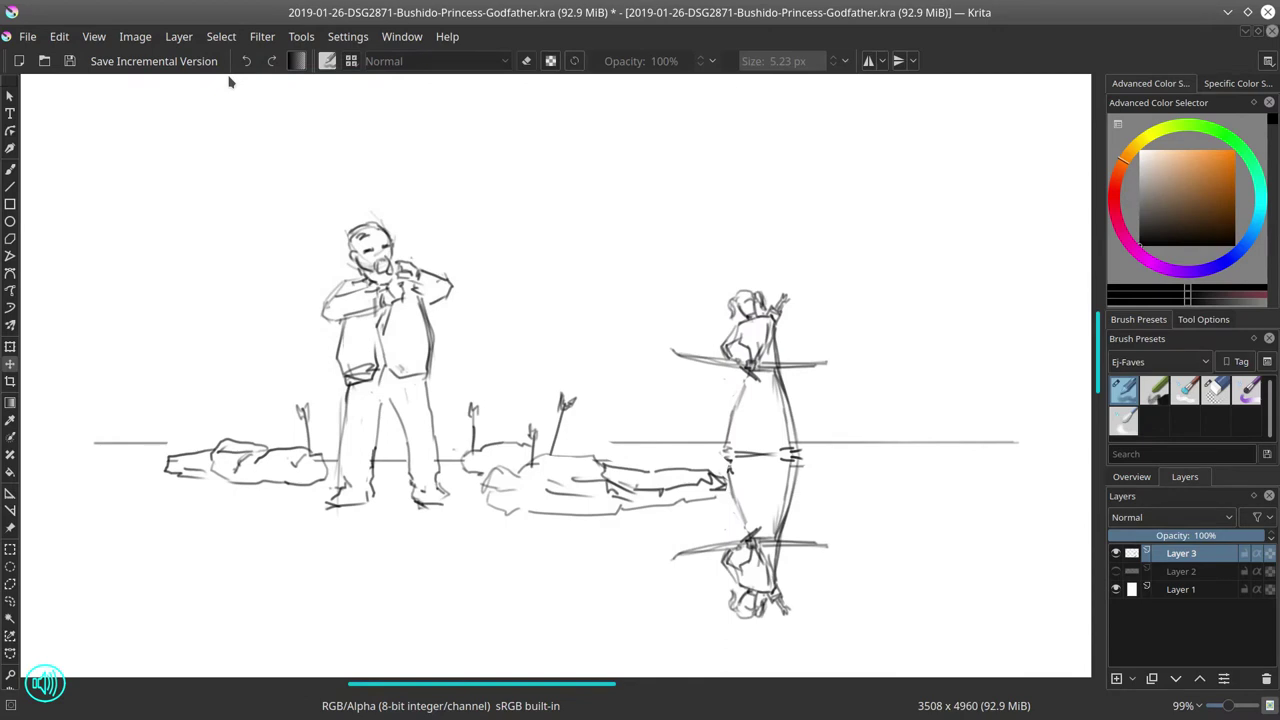
# Step: Show Layer 2 and erase its faint guide shapes around both figures with the eraser enlarged to 52.14 px
pyautogui.click(1116, 572)
pyautogui.click(1188, 575)
pyautogui.click(1216, 391)
pyautogui.click(10, 169)
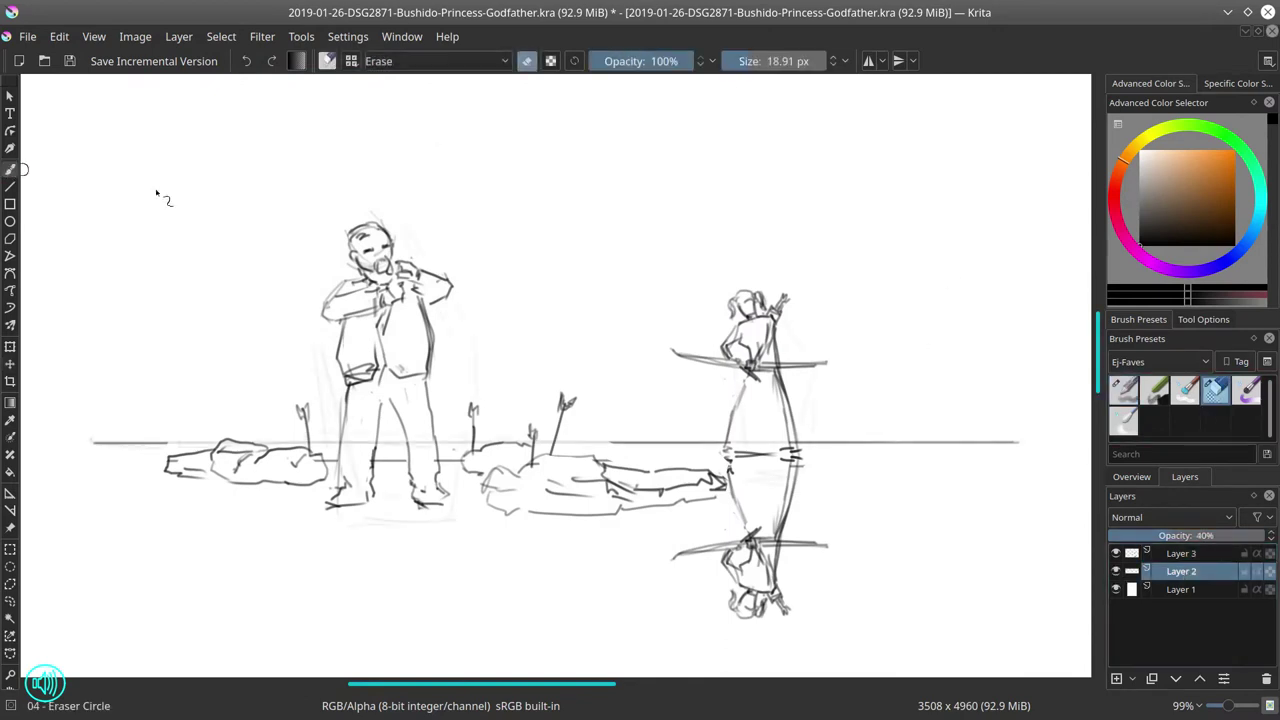
pyautogui.keyDown('shift'); pyautogui.moveTo(763, 308); pyautogui.dragTo(820, 308); pyautogui.keyUp('shift')
pyautogui.moveTo(740, 393)
pyautogui.mouseDown()
pyautogui.moveTo(828, 388)
pyautogui.moveTo(791, 388)
pyautogui.mouseUp()
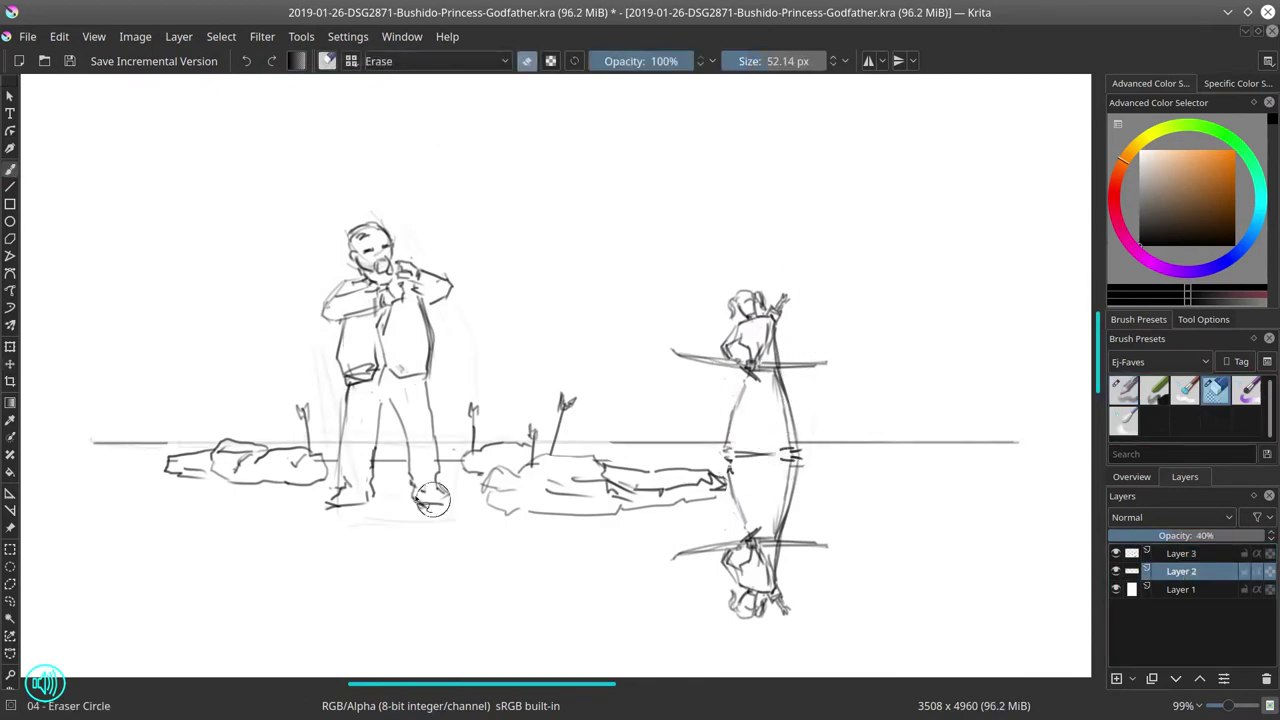
pyautogui.moveTo(433, 500)
pyautogui.mouseDown()
pyautogui.moveTo(295, 464)
pyautogui.moveTo(315, 466)
pyautogui.moveTo(340, 529)
pyautogui.moveTo(390, 489)
pyautogui.moveTo(362, 424)
pyautogui.moveTo(418, 439)
pyautogui.moveTo(397, 329)
pyautogui.moveTo(319, 334)
pyautogui.moveTo(328, 421)
pyautogui.mouseUp()
pyautogui.moveTo(412, 256); pyautogui.dragTo(469, 410)
# Step: Erase the overlapping ground-line pieces around the man and rocks with a 17.47 px eraser, and set Layer 2's opacity to 100%
pyautogui.click(1184, 553)
pyautogui.keyDown('shift'); pyautogui.moveTo(378, 470); pyautogui.dragTo(355, 470); pyautogui.keyUp('shift')
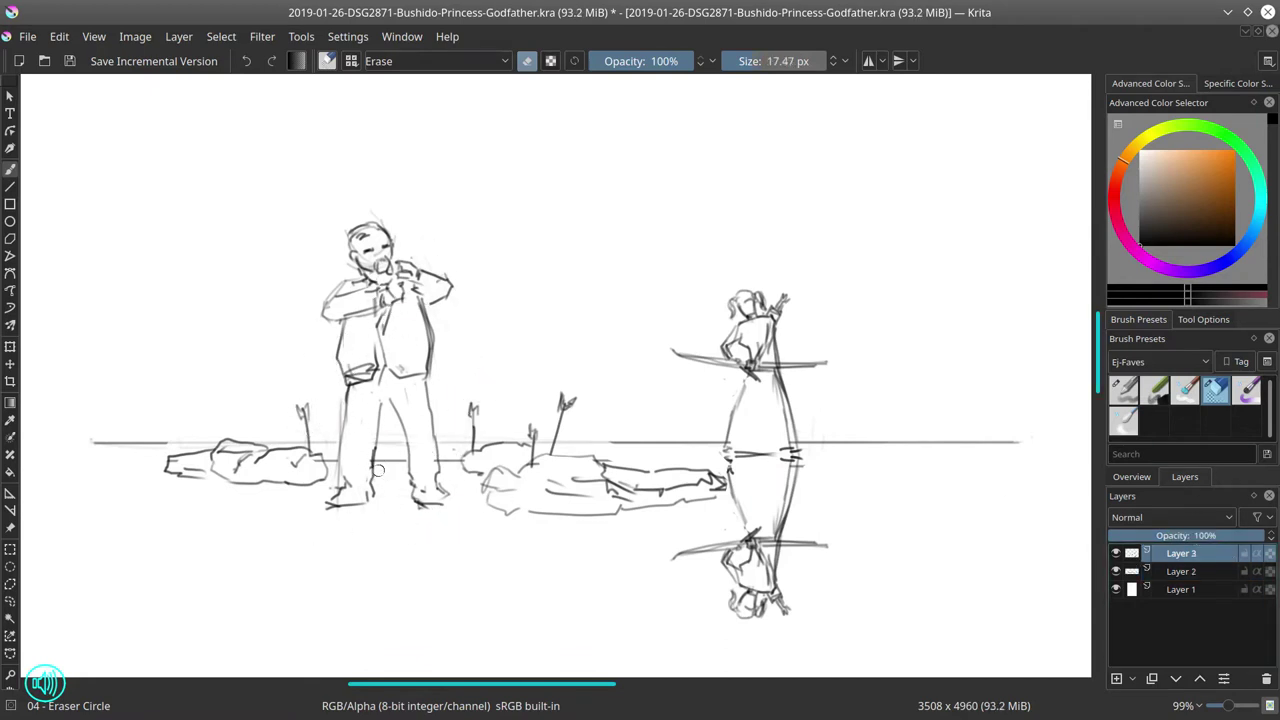
pyautogui.press('pagedown')
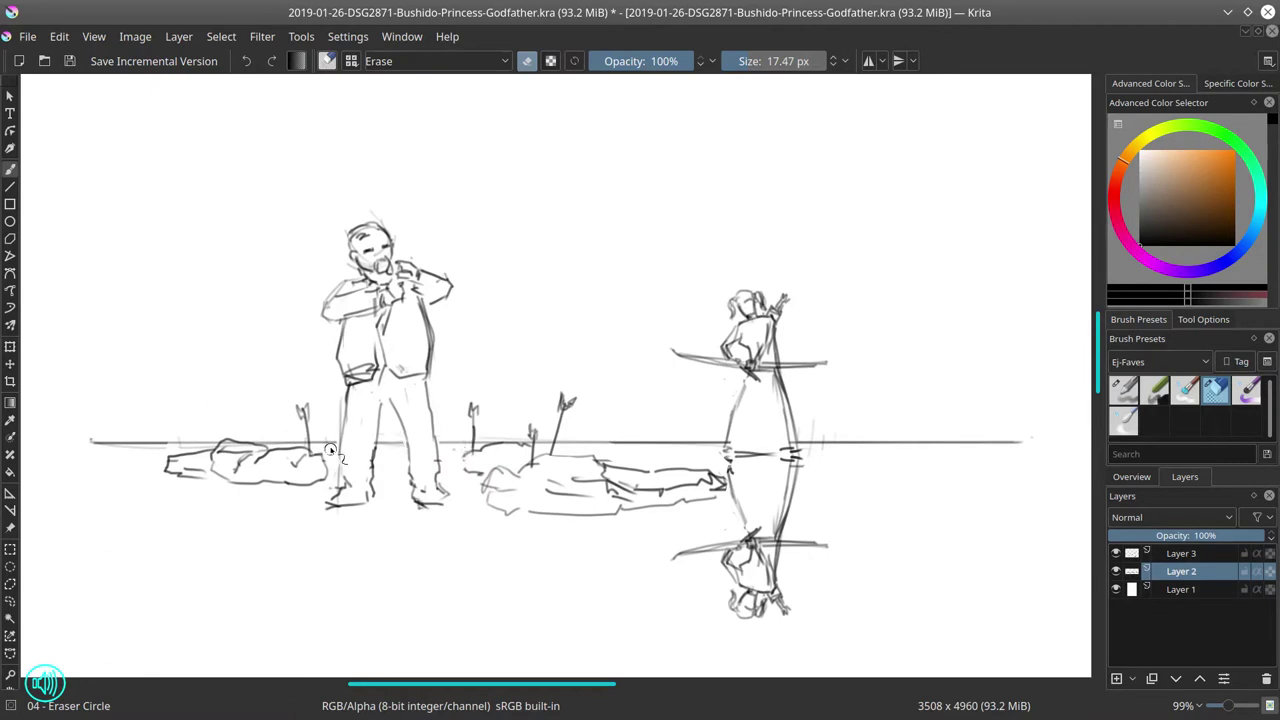
# Step: Merge Layer 3 into Layer 2 and save the drawing
pyautogui.rightClick(1209, 558)
pyautogui.click(1160, 326)
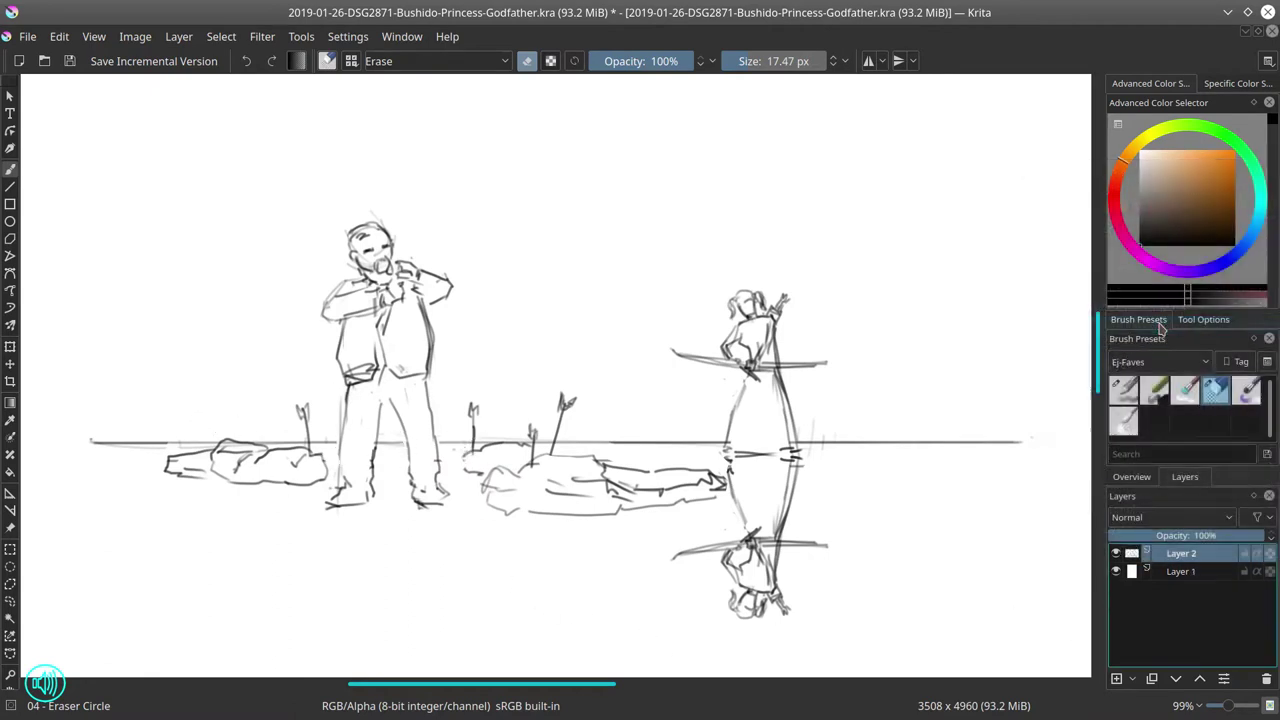
pyautogui.click(69, 64)
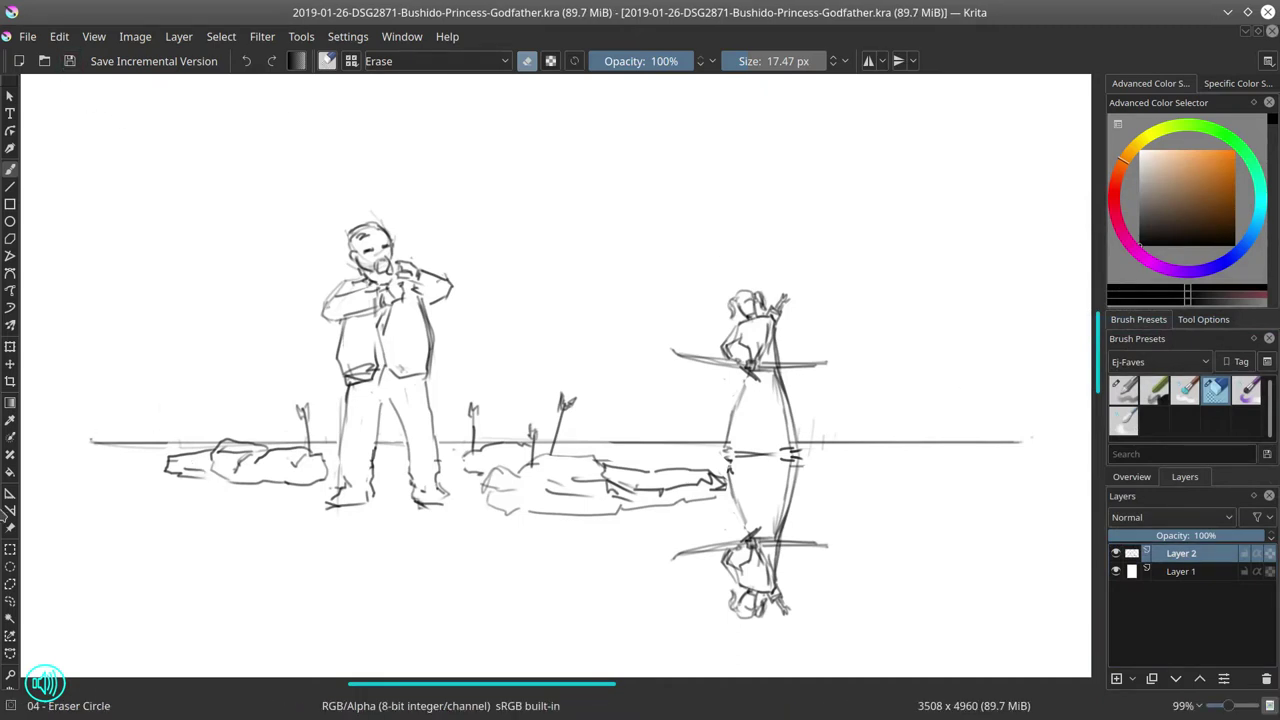
# Step: Add a vanishing point assistant centred above the ground line between the figures, and level its side handles horizontally
pyautogui.click(10, 493)
pyautogui.click(1203, 319)
pyautogui.click(1182, 366)
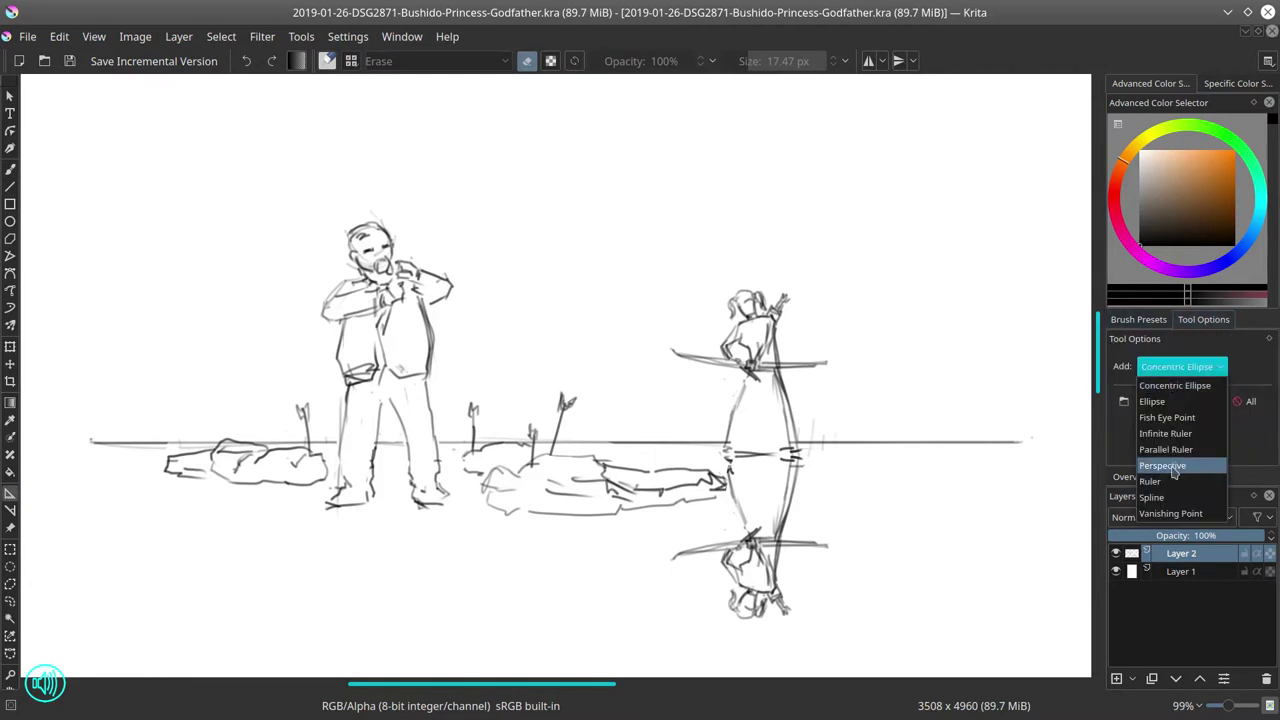
pyautogui.click(1170, 513)
pyautogui.click(571, 238)
pyautogui.moveTo(380, 244); pyautogui.dragTo(403, 298)
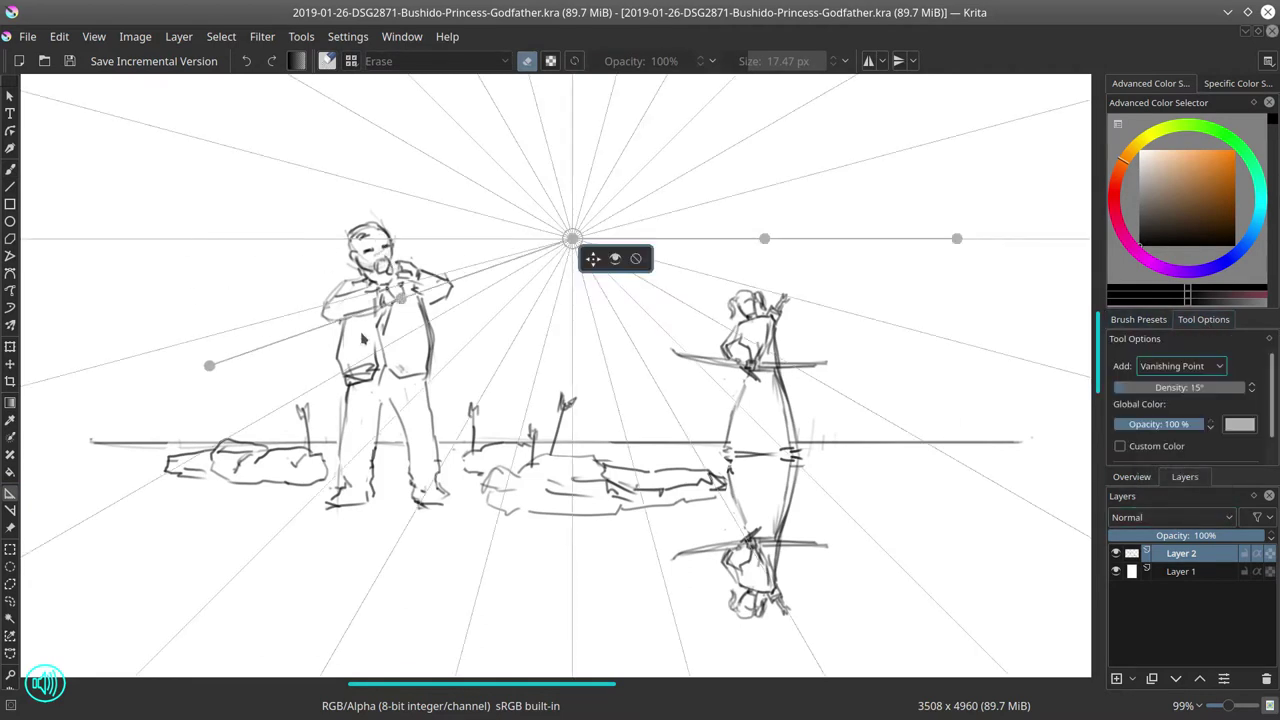
pyautogui.moveTo(764, 238); pyautogui.dragTo(783, 241)
pyautogui.moveTo(399, 298); pyautogui.dragTo(366, 239)
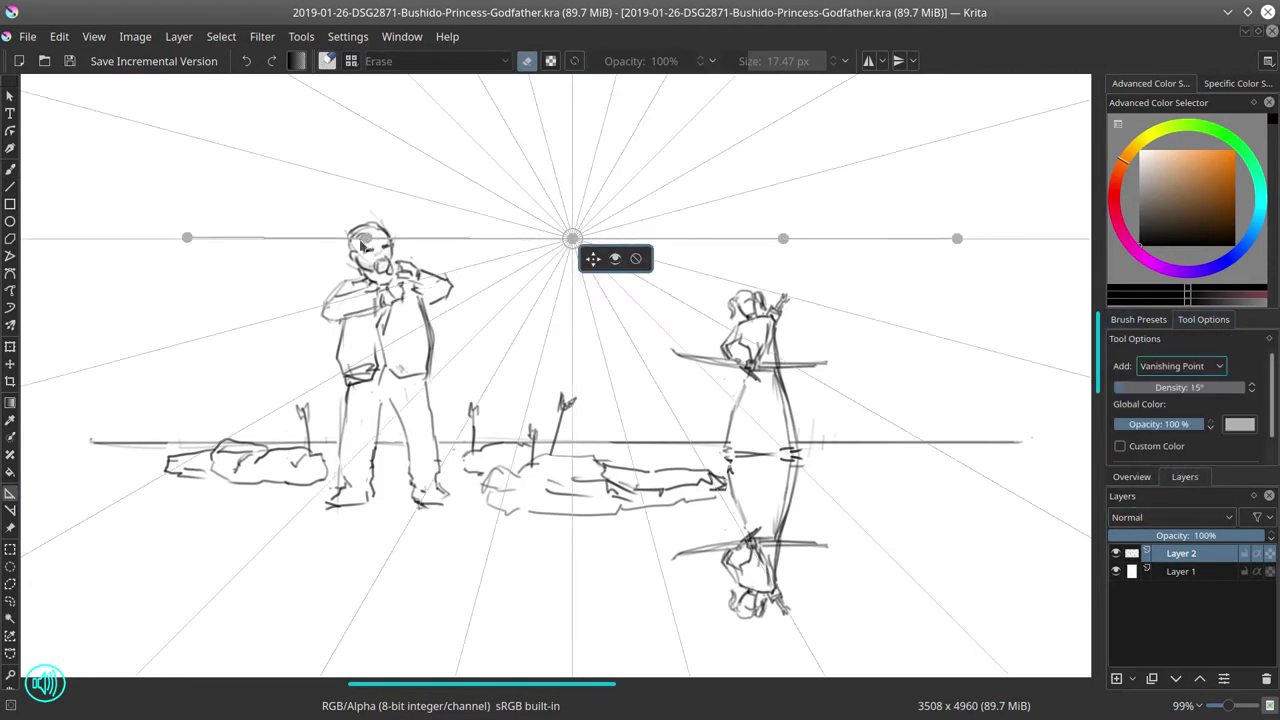
# Step: Reshape the vanishing point assistant by angling its side handles steeply downward so the guide lines converge above the figures
pyautogui.moveTo(188, 238); pyautogui.dragTo(129, 236)
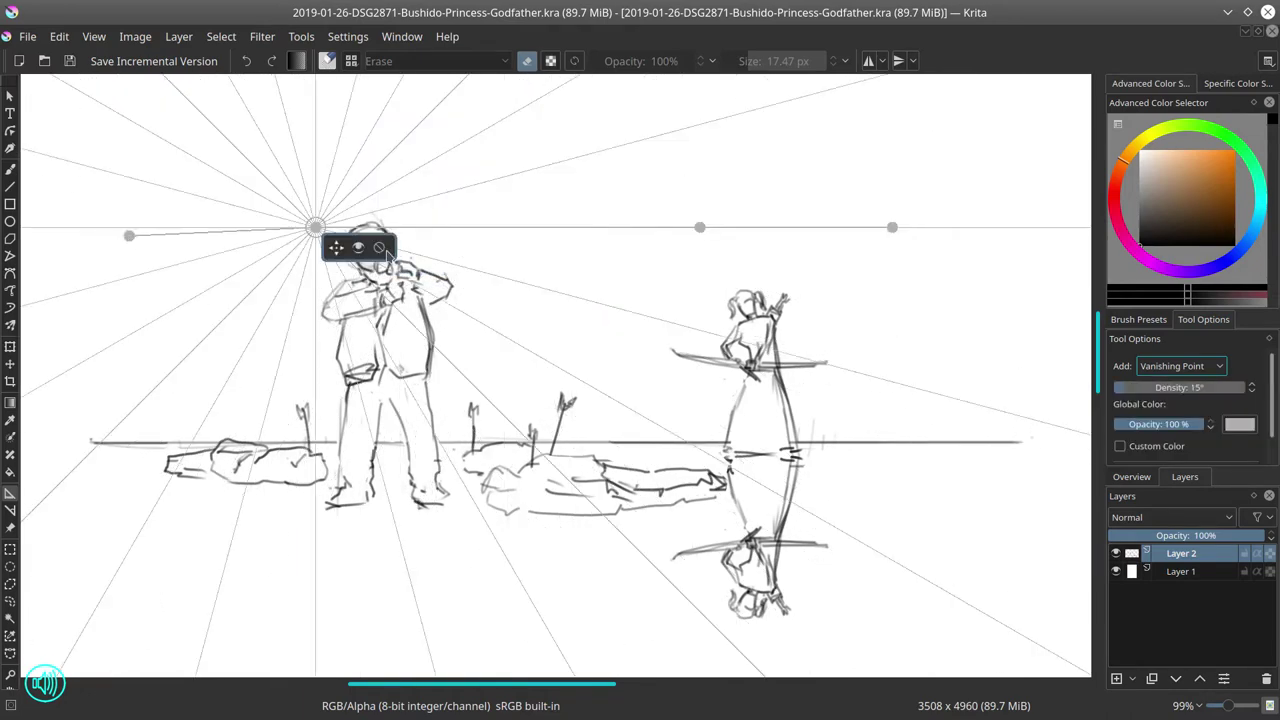
pyautogui.click(384, 250)
pyautogui.click(508, 188)
pyautogui.moveTo(317, 190); pyautogui.dragTo(330, 255)
pyautogui.moveTo(700, 190); pyautogui.dragTo(698, 231)
pyautogui.moveTo(884, 272); pyautogui.dragTo(838, 394)
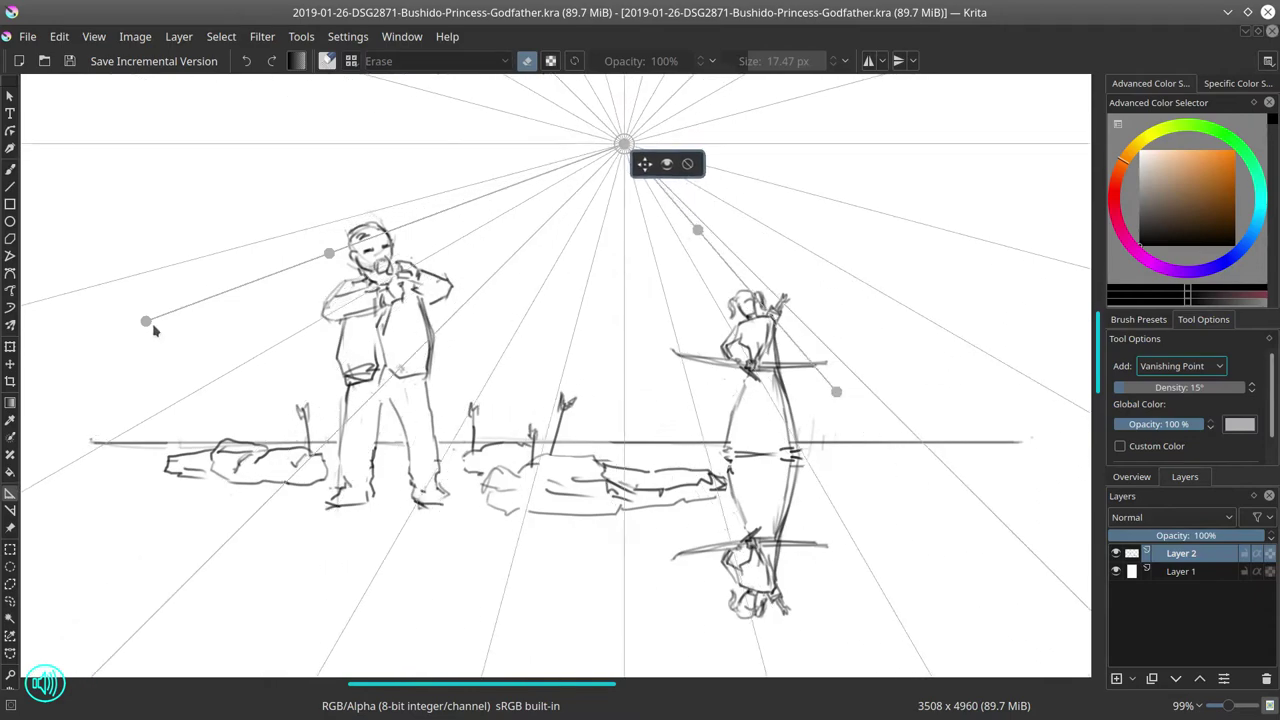
pyautogui.moveTo(149, 323); pyautogui.dragTo(304, 442)
# Step: Set the assistant's density to 1° and align its lower handles near the ground line until the guides run almost vertical
pyautogui.moveTo(1252, 391); pyautogui.dragTo(1116, 387)
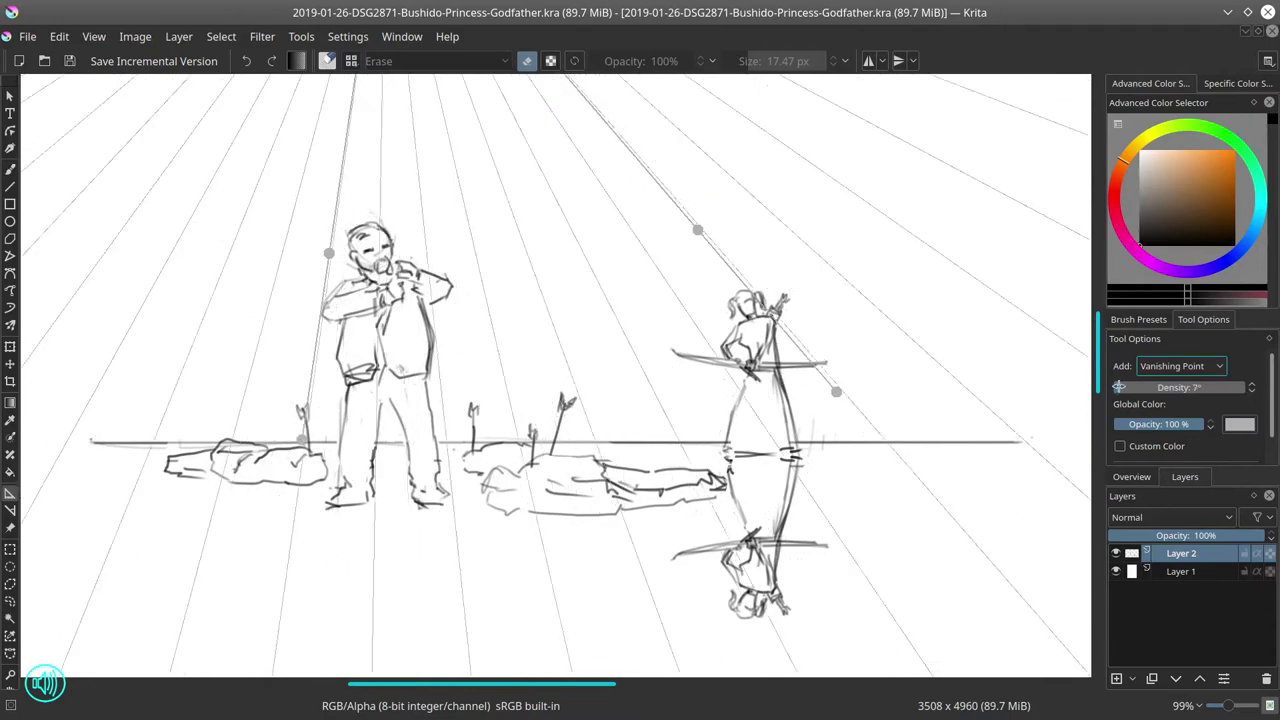
pyautogui.moveTo(836, 391); pyautogui.dragTo(704, 456)
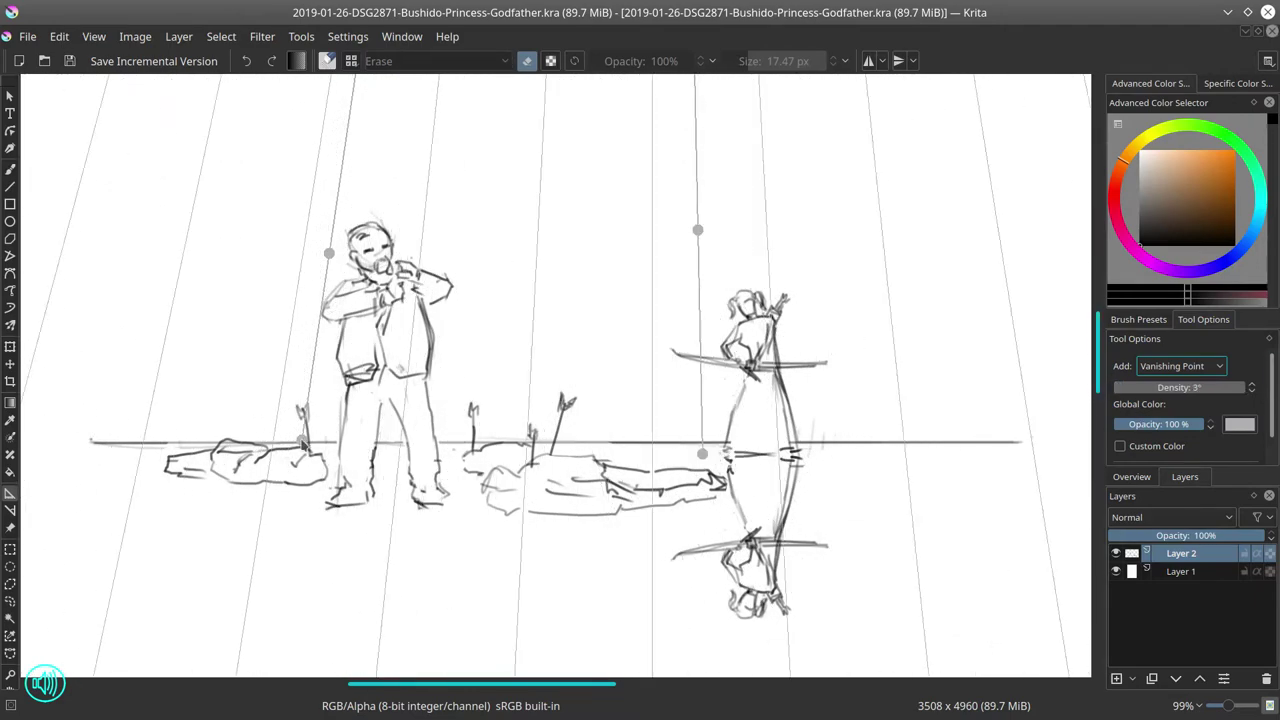
pyautogui.moveTo(302, 443); pyautogui.dragTo(324, 456)
pyautogui.moveTo(1120, 387); pyautogui.dragTo(1094, 396)
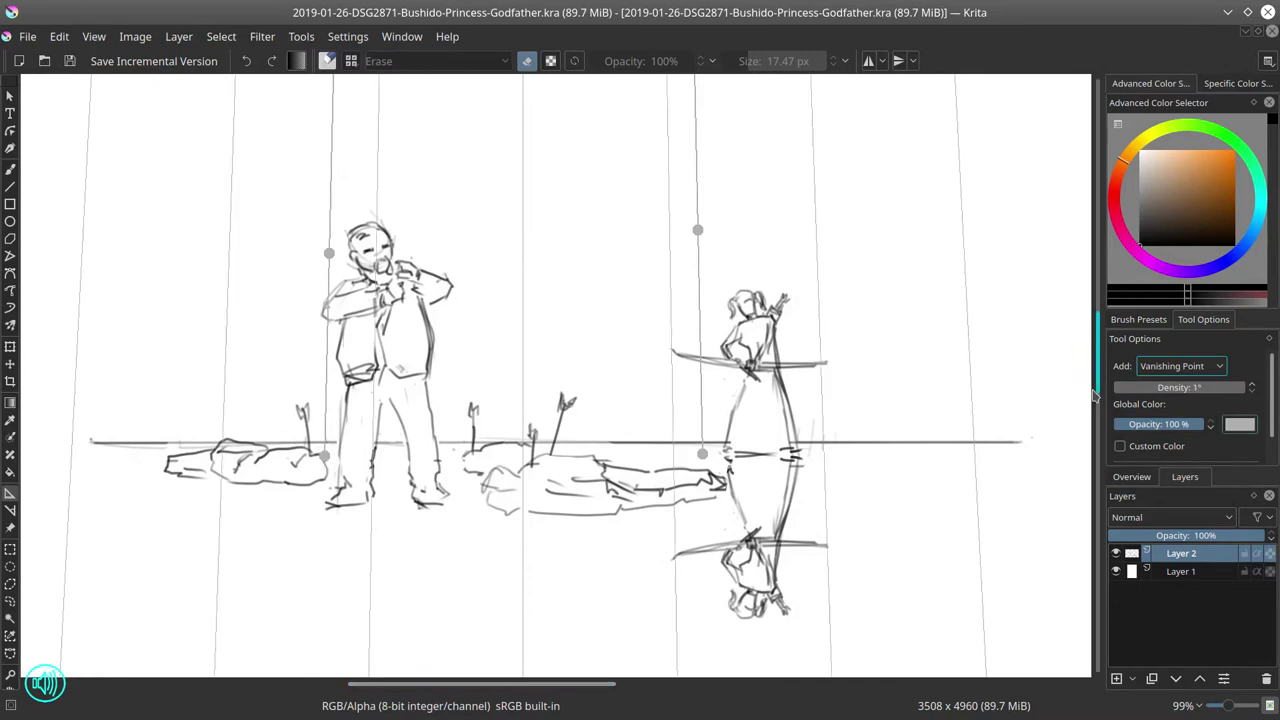
pyautogui.moveTo(324, 456); pyautogui.dragTo(326, 459)
pyautogui.moveTo(703, 455); pyautogui.dragTo(701, 454)
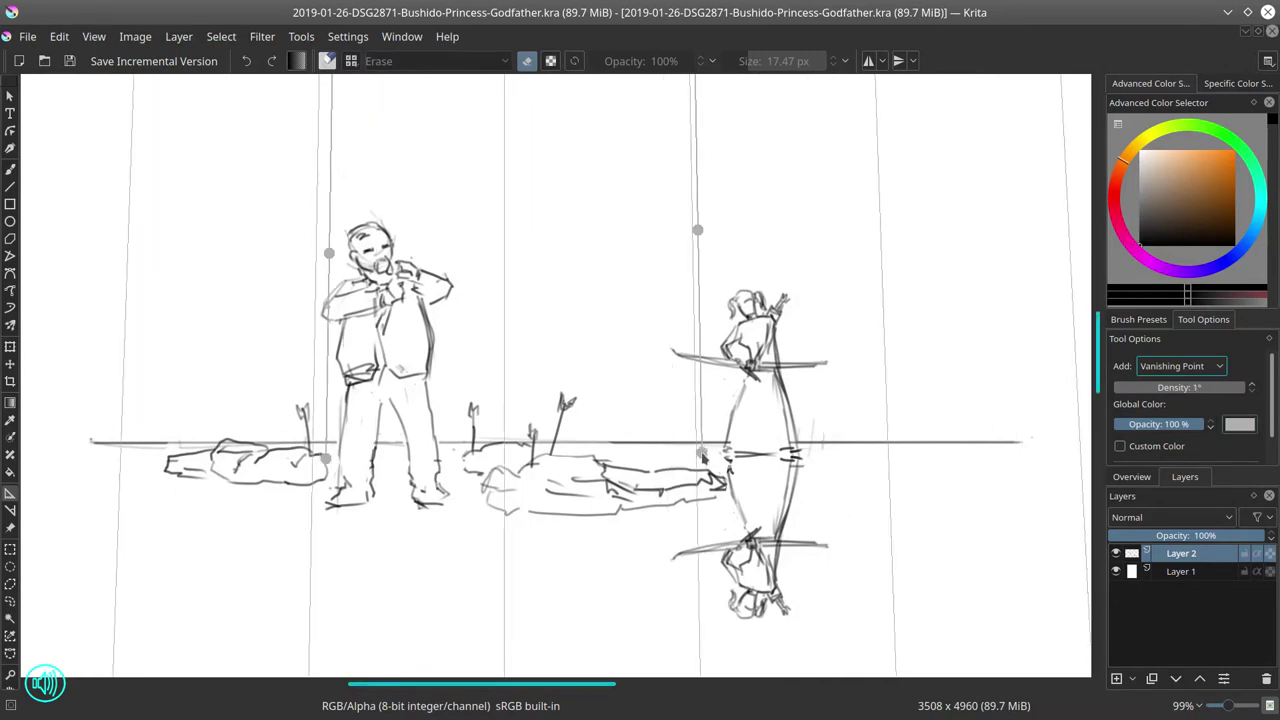
# Step: Turn on Snap to Assistants for the freehand brush and choose the Basic-4 Flow Opacity preset
pyautogui.click(10, 168)
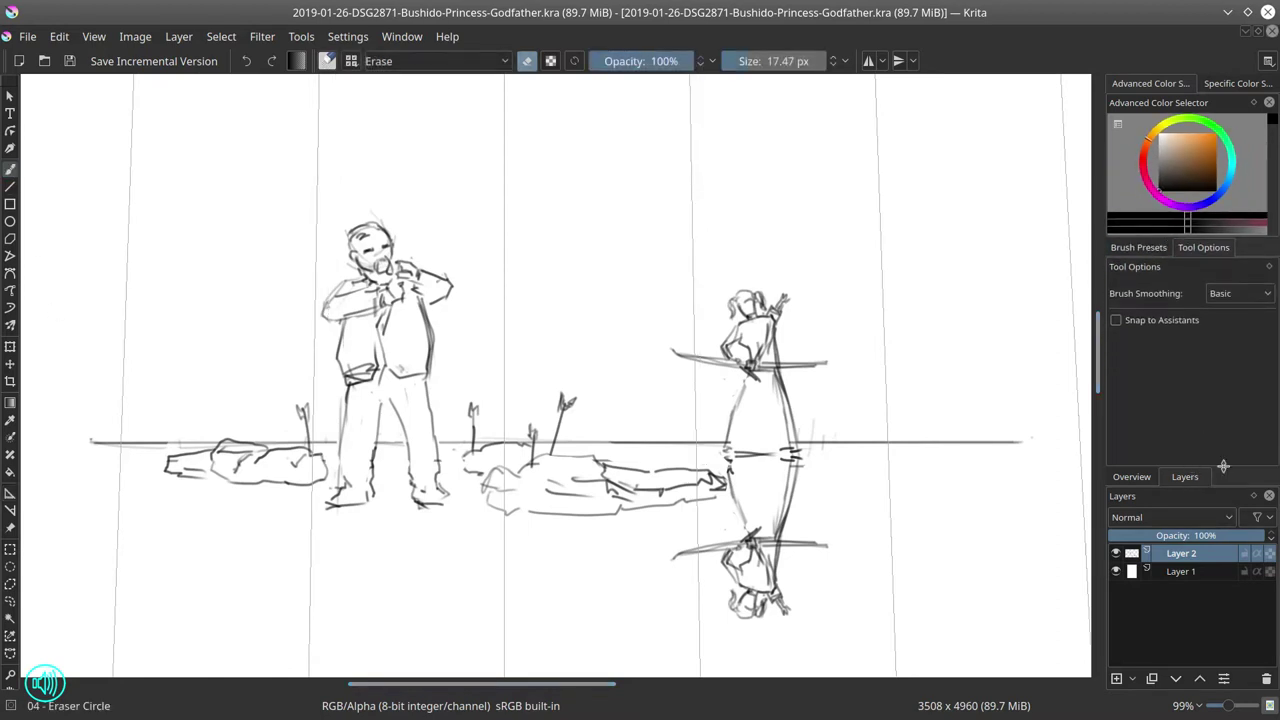
pyautogui.moveTo(1151, 464); pyautogui.dragTo(1153, 407)
pyautogui.click(1116, 320)
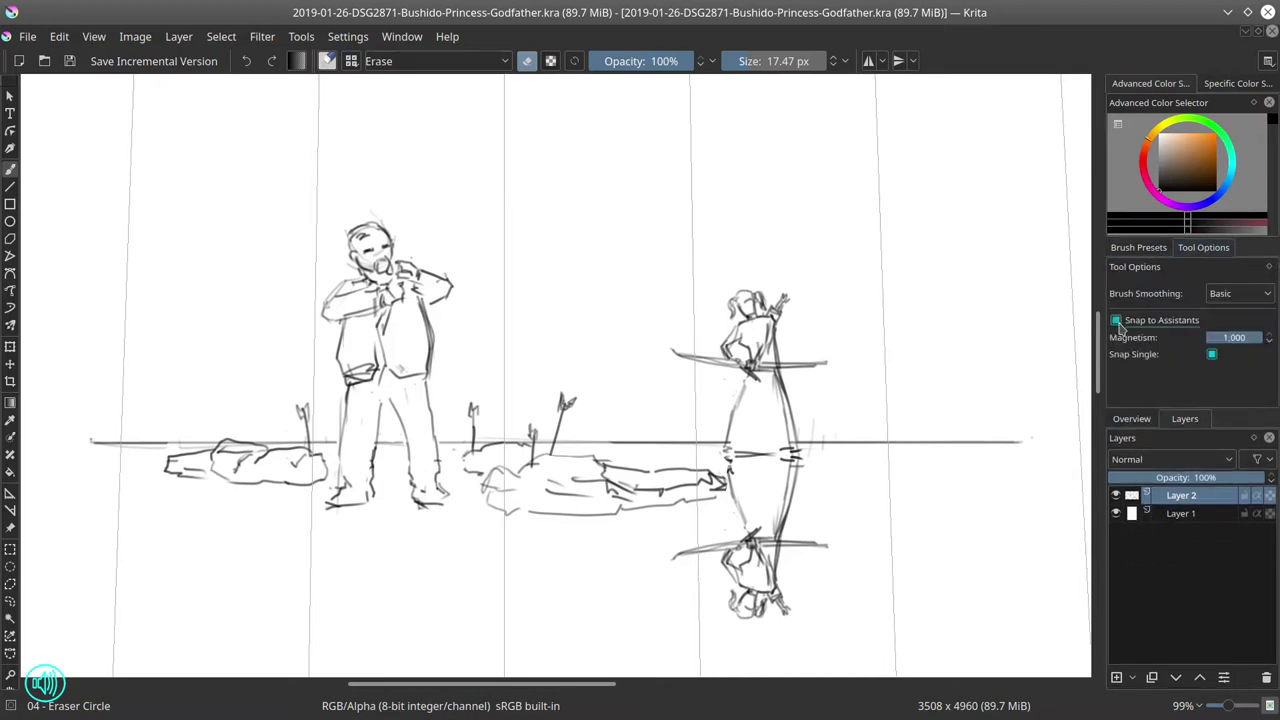
pyautogui.click(1098, 268)
pyautogui.moveTo(1097, 272)
pyautogui.mouseDown()
pyautogui.moveTo(1097, 367)
pyautogui.moveTo(1098, 350)
pyautogui.mouseUp()
pyautogui.click(1143, 250)
pyautogui.click(1123, 318)
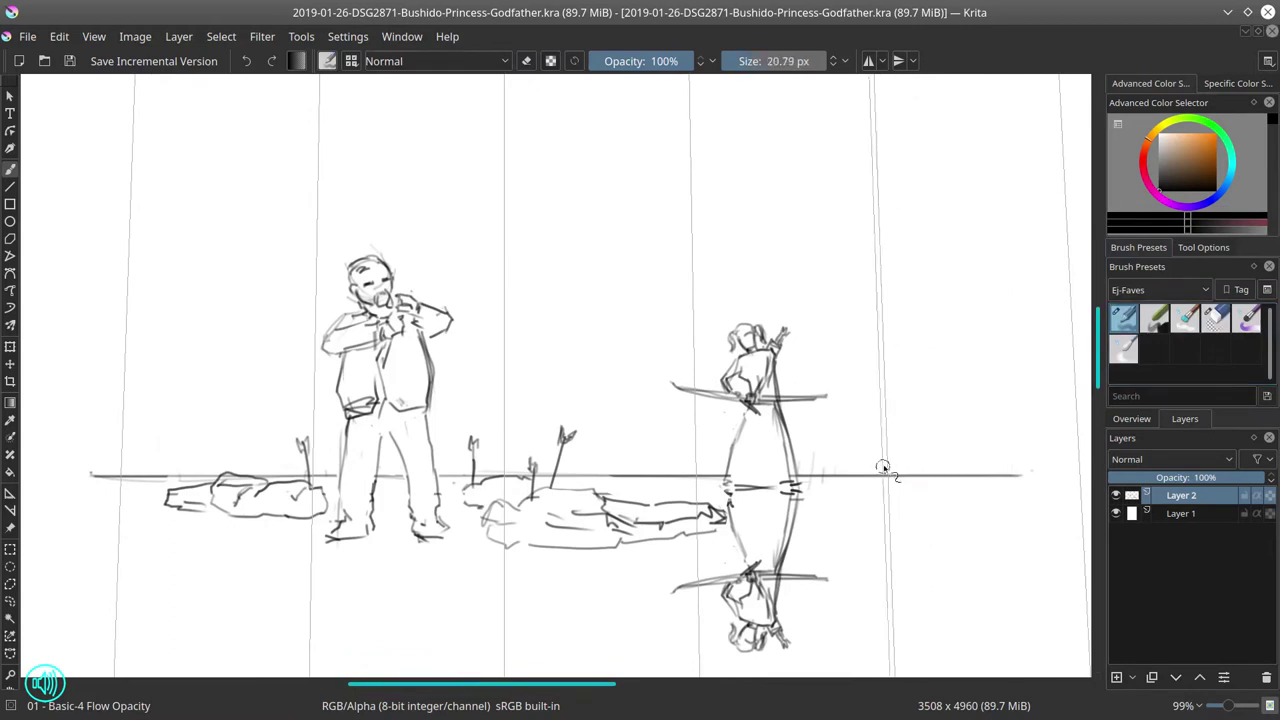
# Step: Paint six upright pillars from the ground line upward along the guides with a 20.79 px brush, and remove the guides from view
pyautogui.moveTo(885, 470); pyautogui.dragTo(877, 158)
pyautogui.moveTo(1078, 466); pyautogui.dragTo(1058, 84)
pyautogui.moveTo(697, 466); pyautogui.dragTo(688, 80)
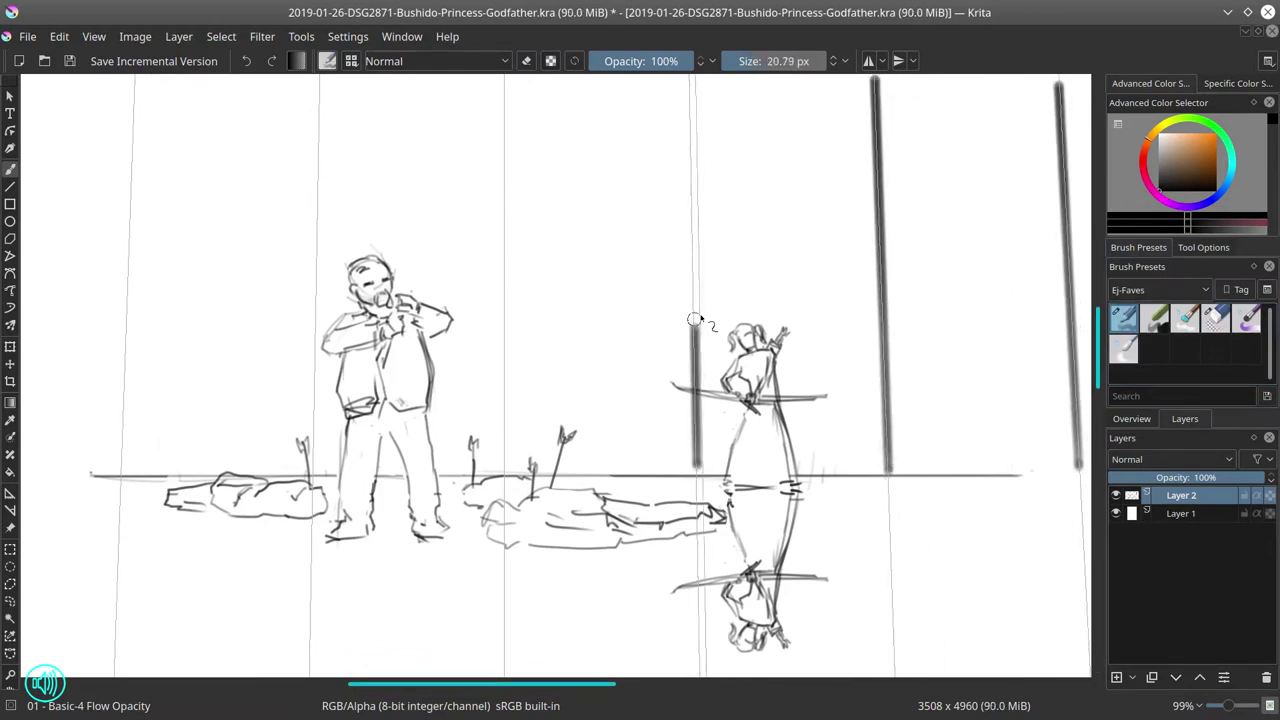
pyautogui.moveTo(509, 468); pyautogui.dragTo(506, 82)
pyautogui.moveTo(313, 466); pyautogui.dragTo(320, 80)
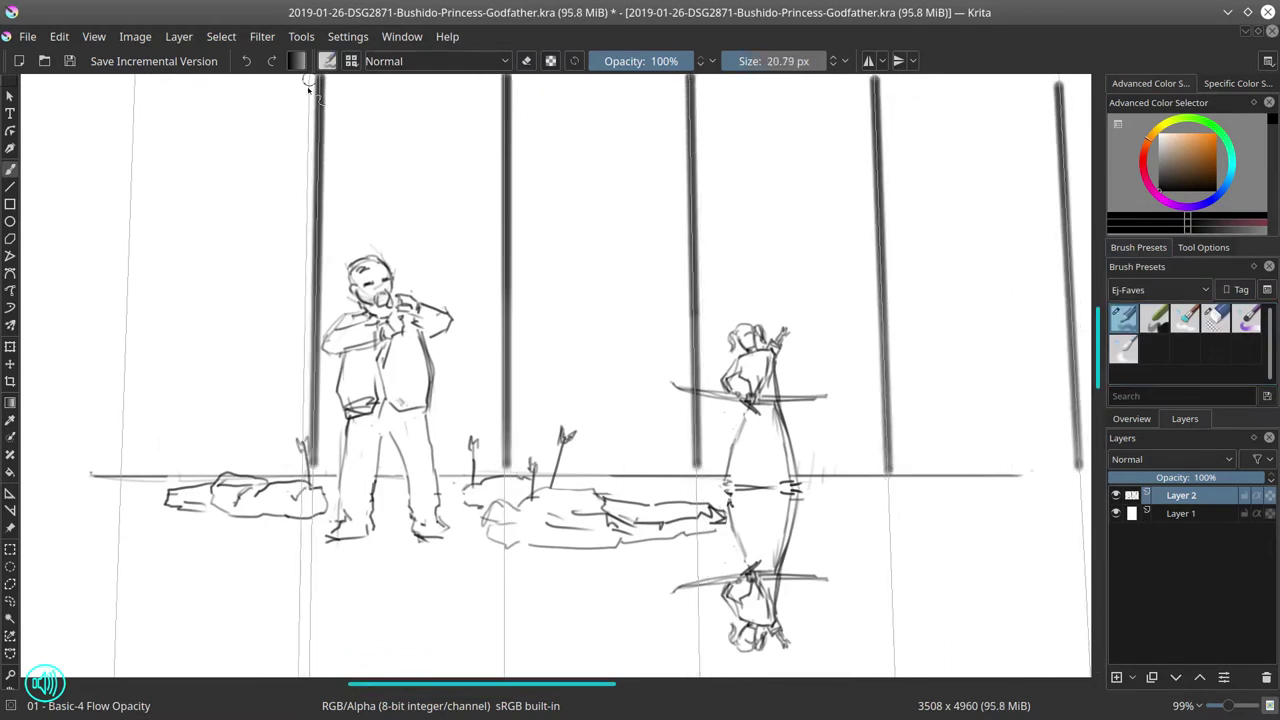
pyautogui.moveTo(120, 468); pyautogui.dragTo(134, 80)
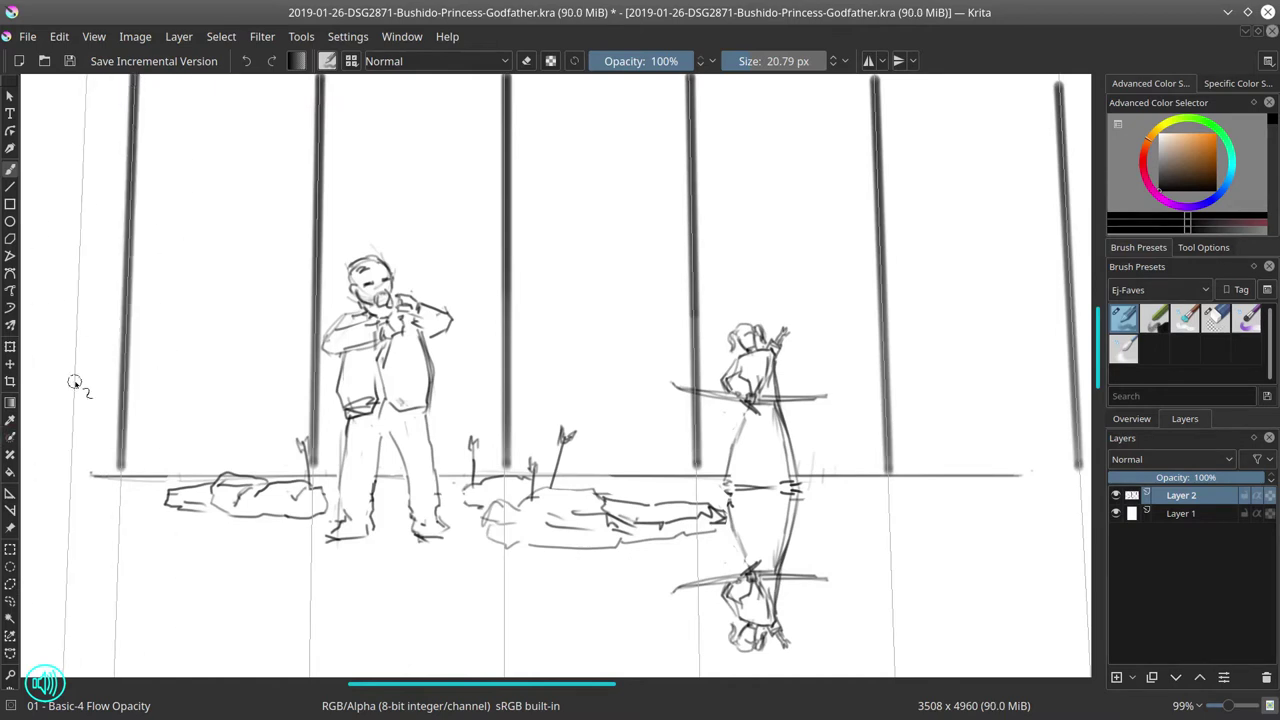
pyautogui.click(1203, 247)
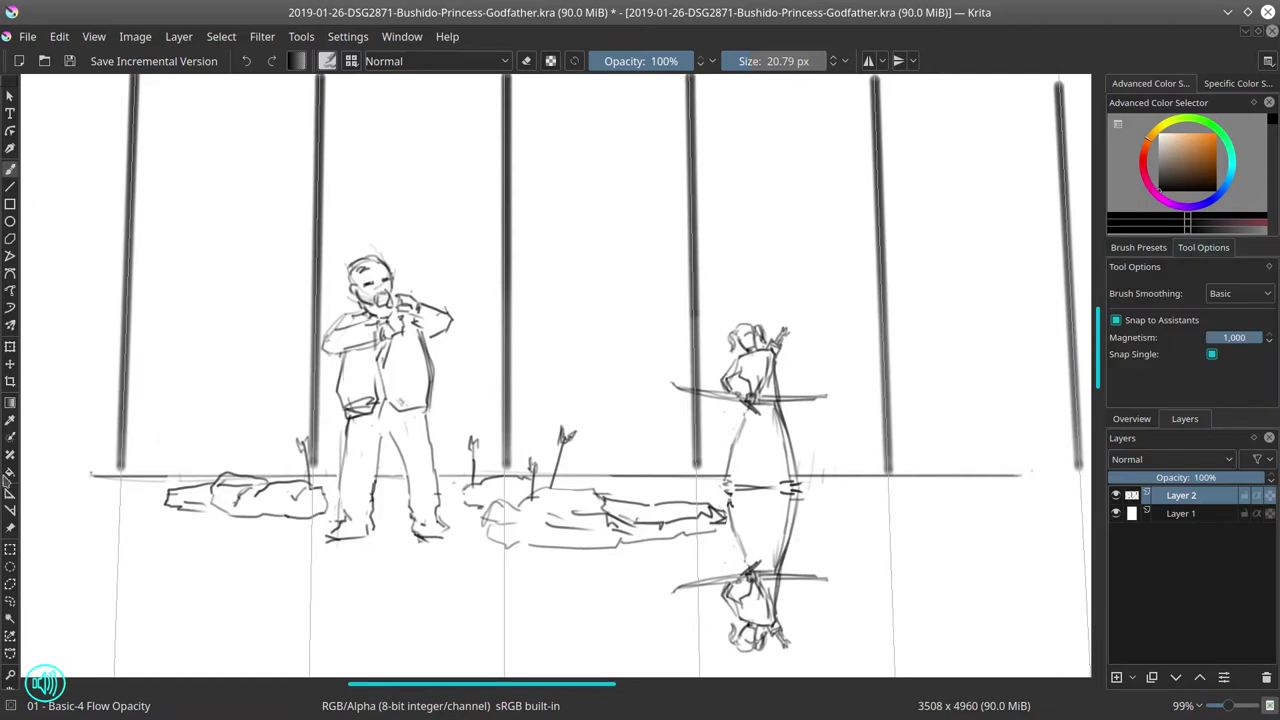
pyautogui.click(10, 492)
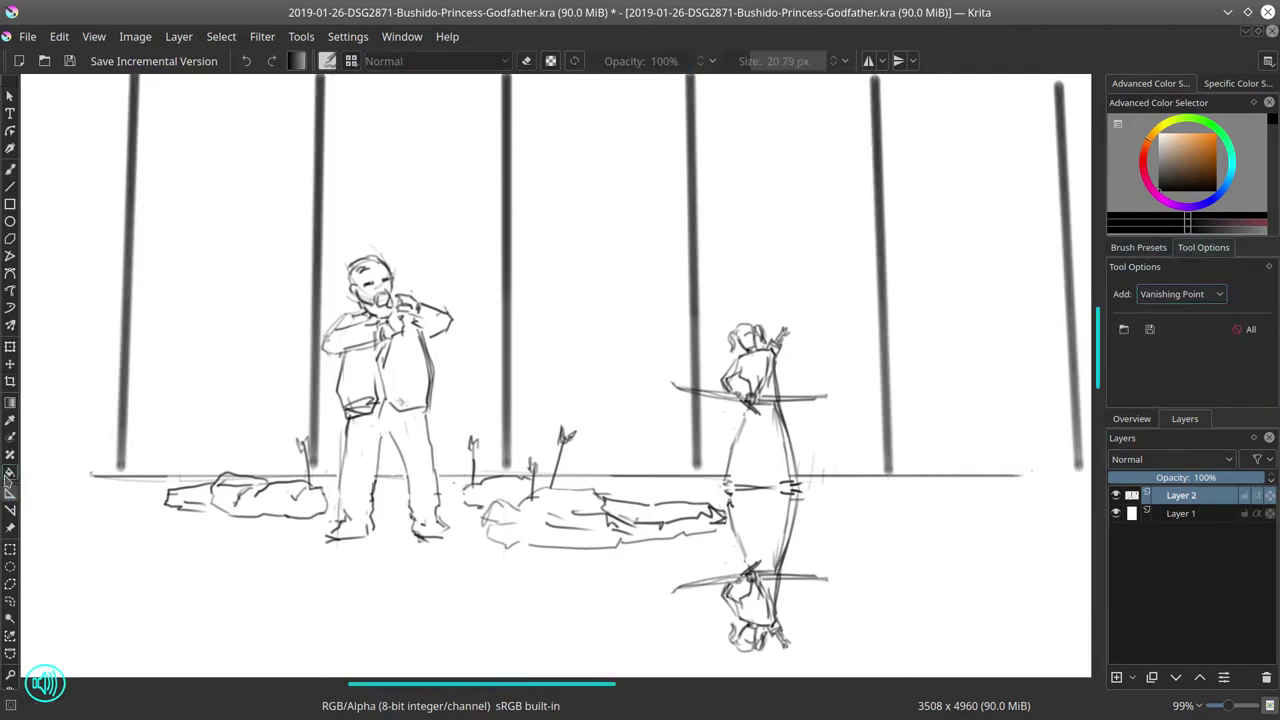
# Step: Select the standing man with a polygonal outline and move him slightly right, midway between the second and third pillars
pyautogui.click(10, 585)
pyautogui.click(437, 236)
pyautogui.click(377, 222)
pyautogui.click(334, 256)
pyautogui.click(332, 298)
pyautogui.click(322, 350)
pyautogui.click(327, 375)
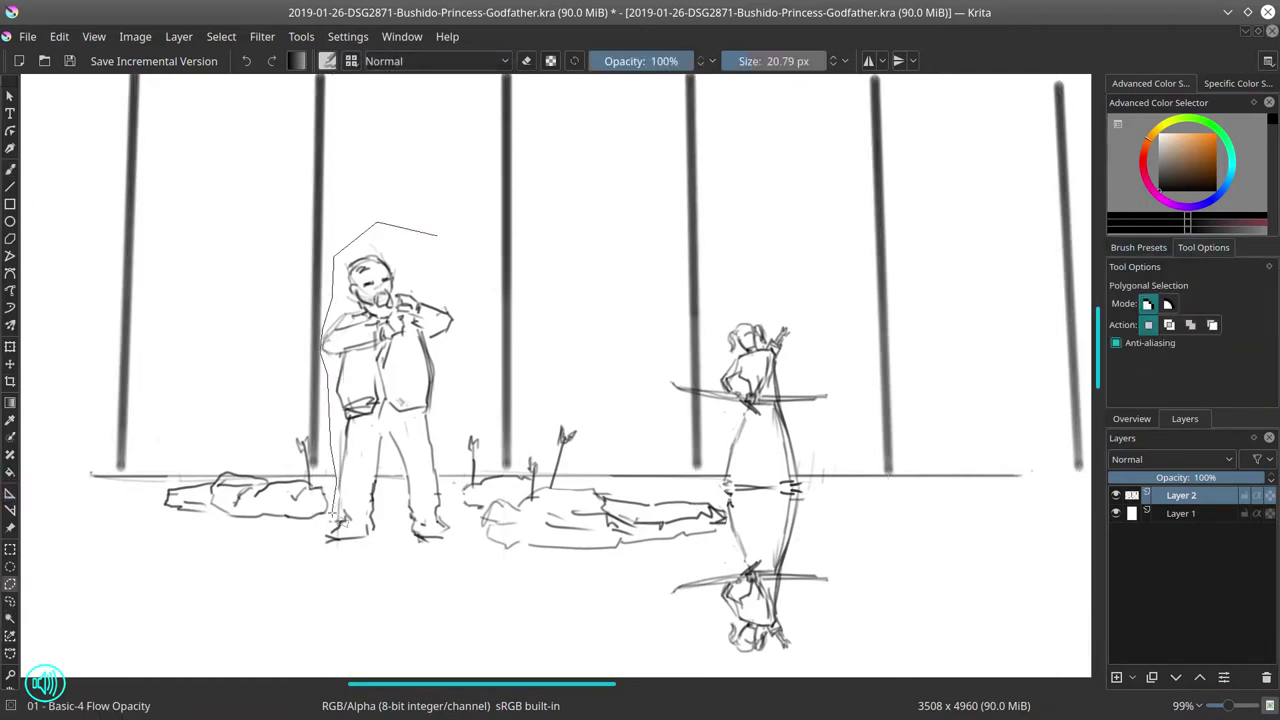
pyautogui.click(320, 551)
pyautogui.click(443, 477)
pyautogui.click(472, 317)
pyautogui.doubleClick(455, 249)
pyautogui.click(10, 364)
pyautogui.moveTo(390, 404); pyautogui.dragTo(405, 403)
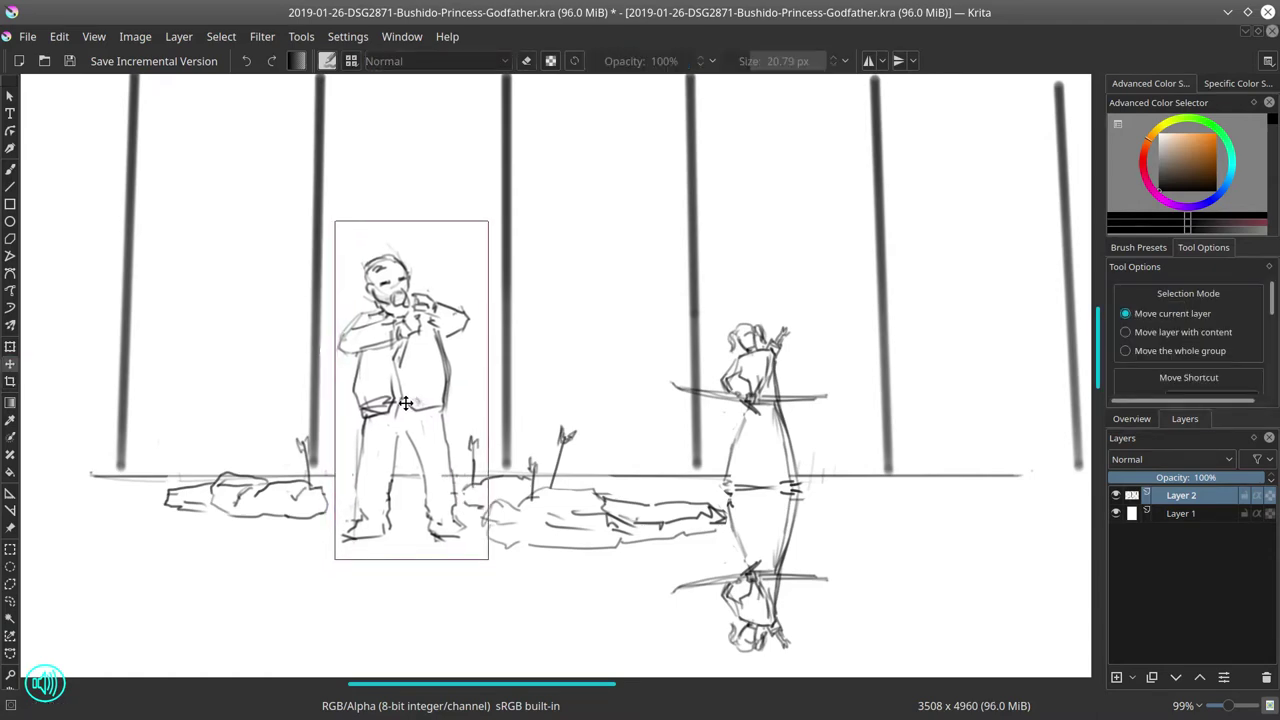
# Step: Create the man's reflection from a vertically mirrored copy placed directly under his feet, and merge it into Layer 2
pyautogui.click(59, 38)
pyautogui.click(74, 119)
pyautogui.click(62, 42)
pyautogui.click(78, 197)
pyautogui.click(216, 38)
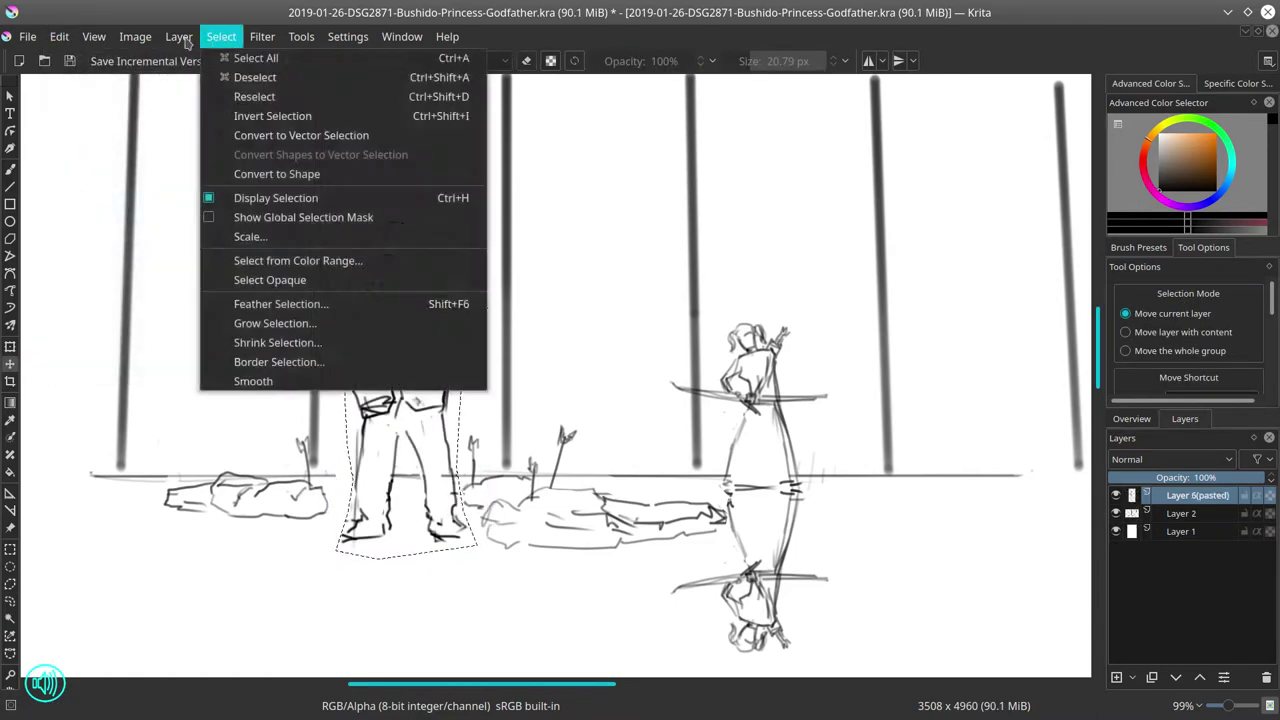
pyautogui.moveTo(179, 37)
pyautogui.moveTo(300, 220)
pyautogui.click(457, 240)
pyautogui.moveTo(447, 649); pyautogui.dragTo(445, 560)
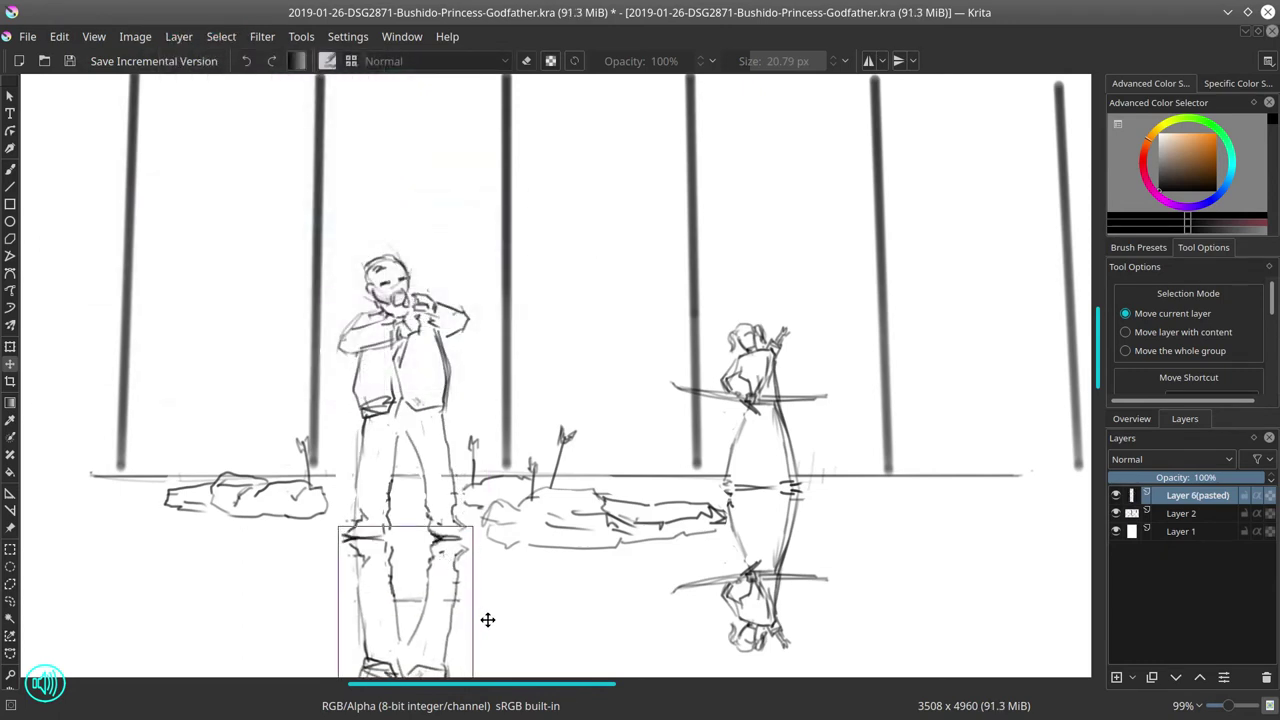
pyautogui.hotkey('ctrl', 'e')
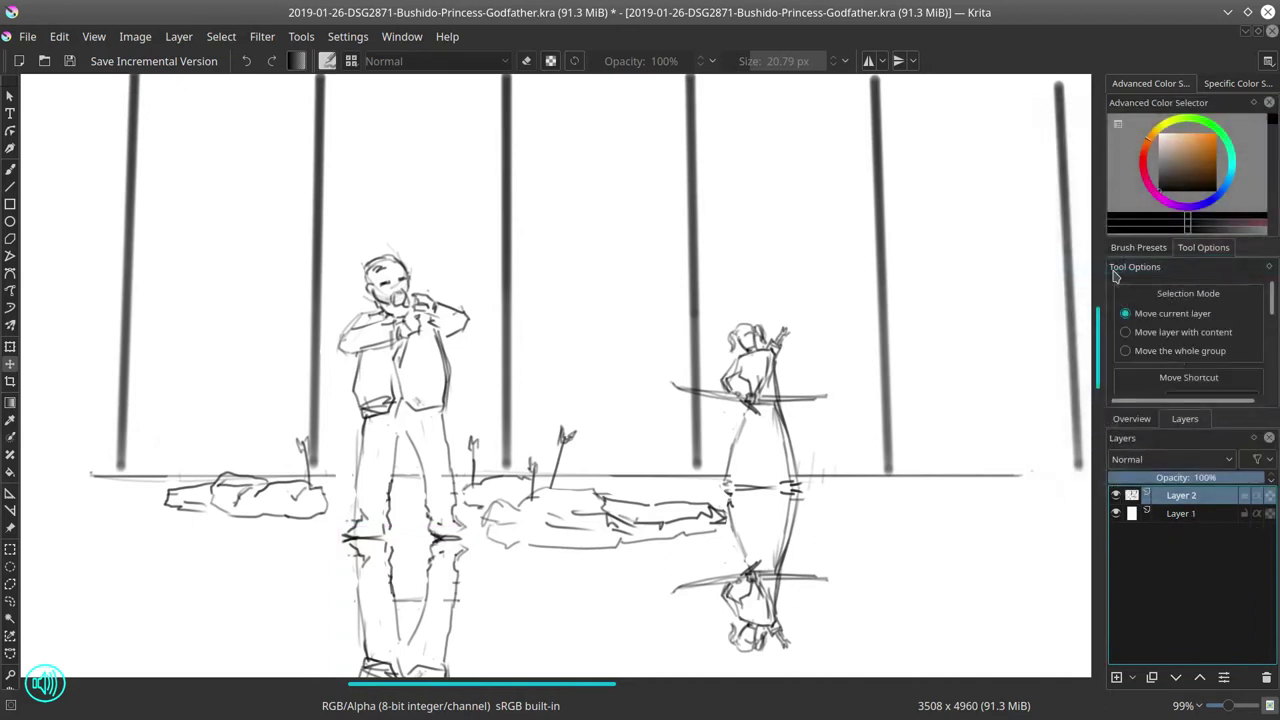
# Step: Sketch reflections of the rocks and arrows below them on both sides of the man with a 5.08 px brush, and save
pyautogui.press('b')
pyautogui.click(737, 61)
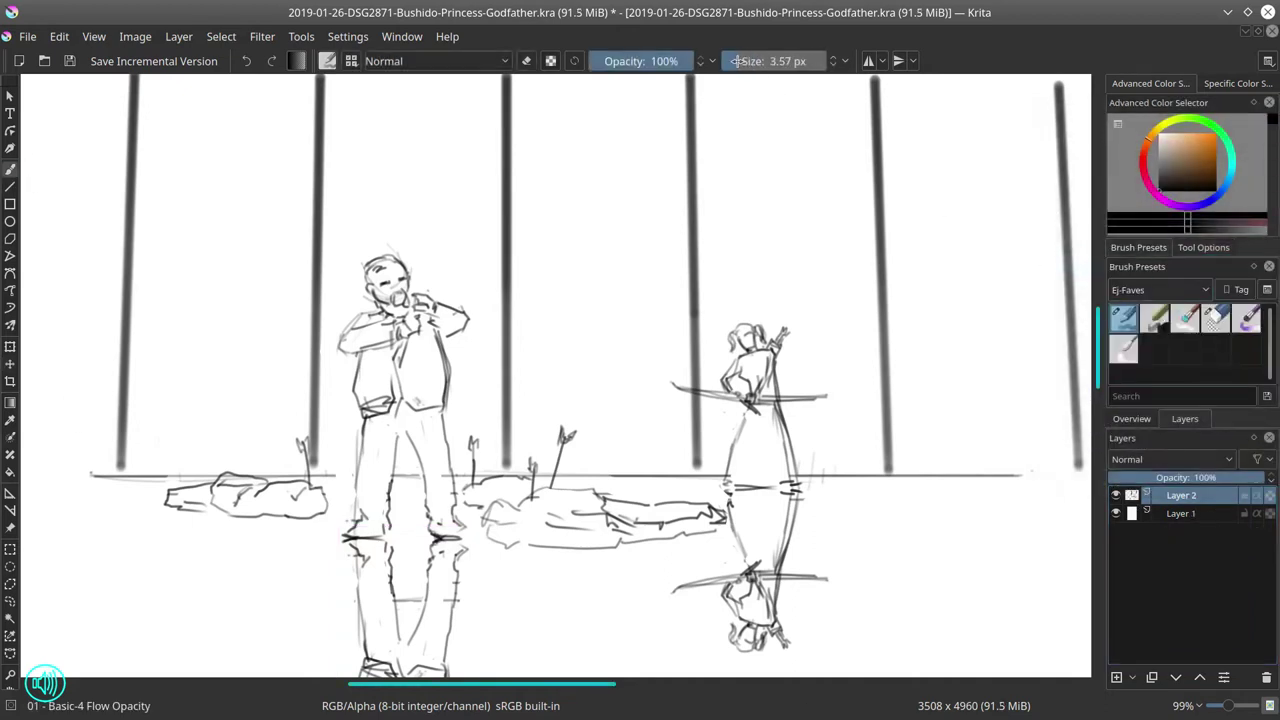
pyautogui.moveTo(210, 541)
pyautogui.mouseDown()
pyautogui.moveTo(264, 548)
pyautogui.moveTo(323, 527)
pyautogui.mouseUp()
pyautogui.moveTo(467, 510)
pyautogui.mouseDown()
pyautogui.moveTo(478, 563)
pyautogui.moveTo(563, 589)
pyautogui.mouseUp()
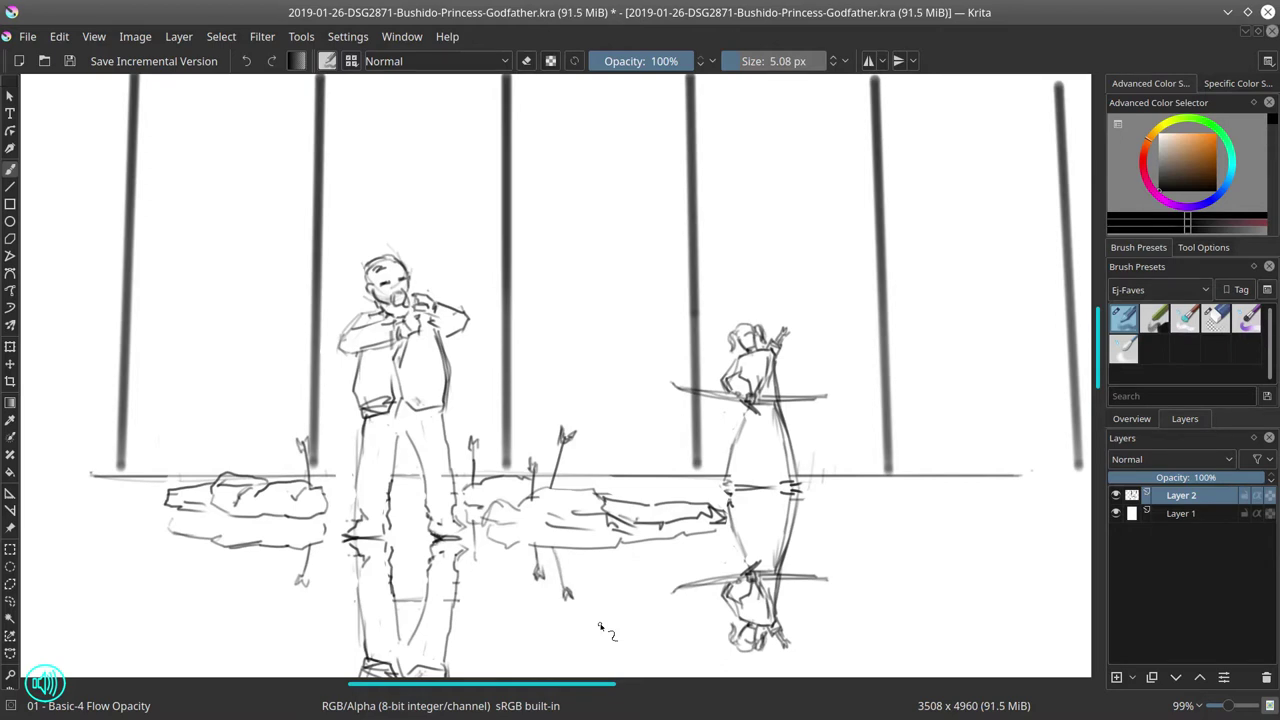
pyautogui.click(68, 65)
# Step: Crop the image to a wide 1614 x 712 px frame around the figures and pillars, and save the drawing
pyautogui.scroll(-2, 690, 402)
pyautogui.press('c')
pyautogui.moveTo(291, 294); pyautogui.dragTo(980, 495)
pyautogui.moveTo(636, 290); pyautogui.dragTo(641, 266)
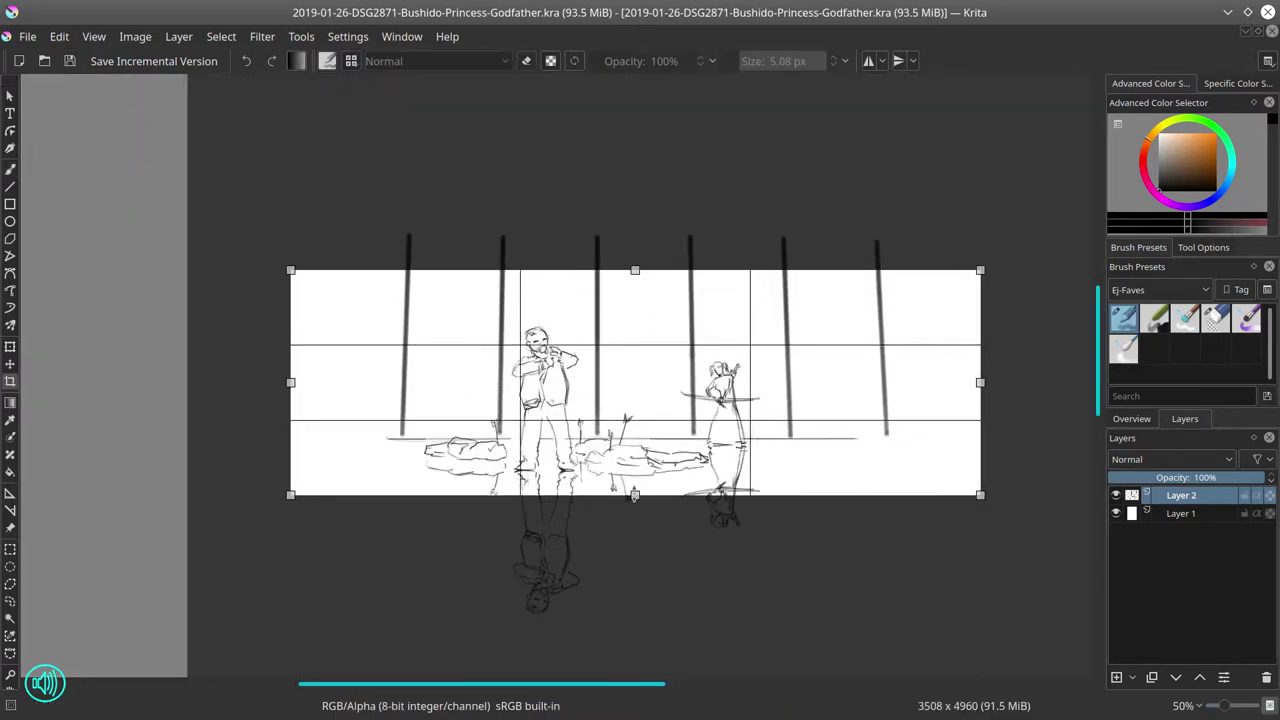
pyautogui.moveTo(634, 495); pyautogui.dragTo(634, 505)
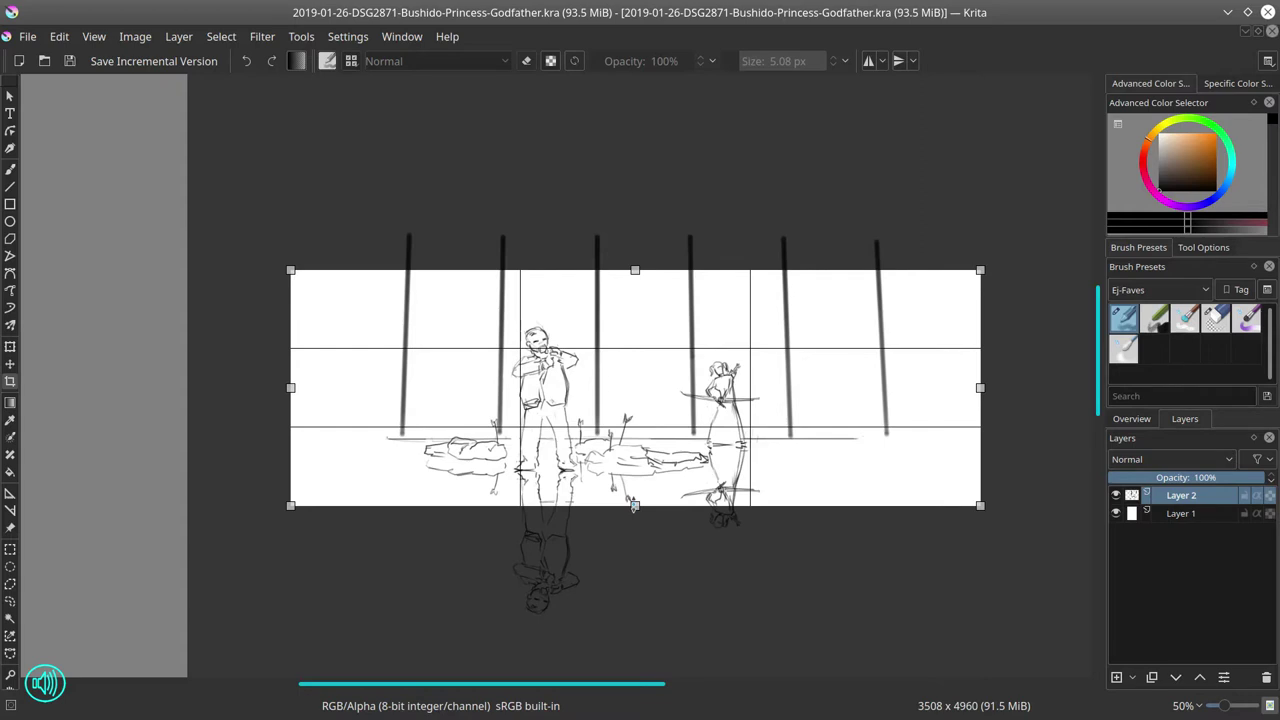
pyautogui.moveTo(278, 396); pyautogui.dragTo(364, 396)
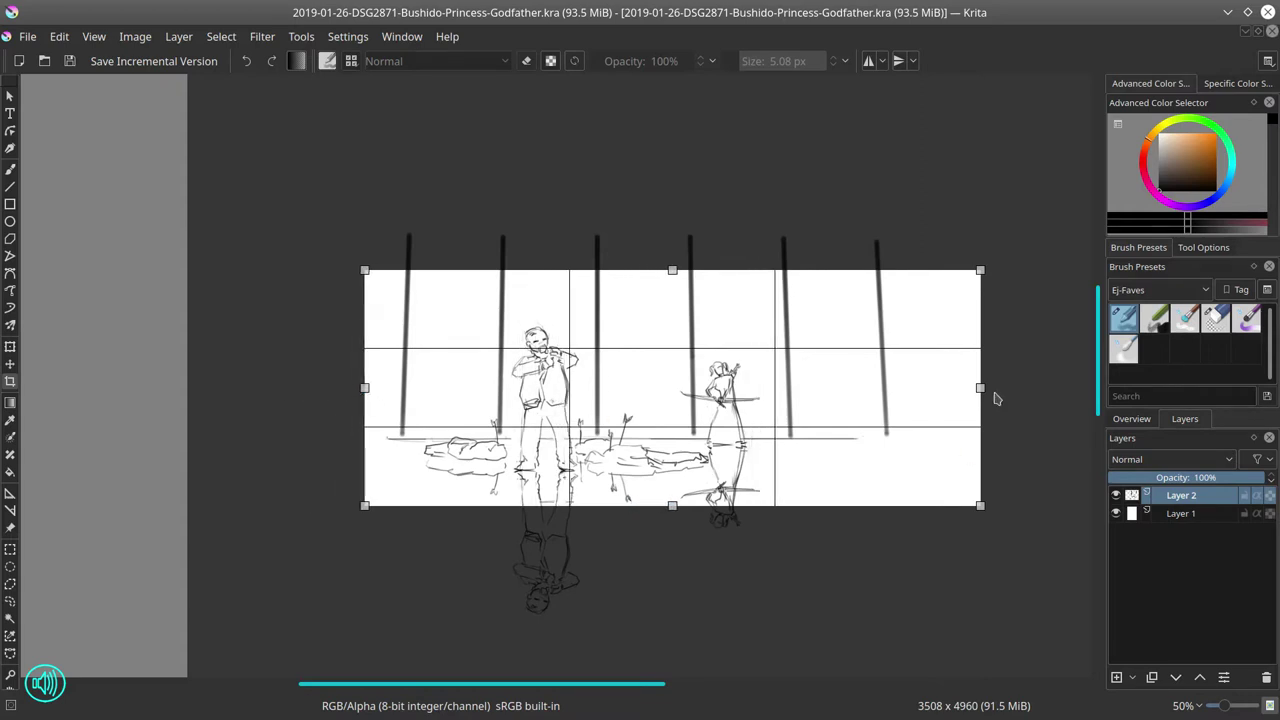
pyautogui.moveTo(984, 392); pyautogui.dragTo(903, 392)
pyautogui.moveTo(634, 506); pyautogui.dragTo(634, 509)
pyautogui.press('Return')
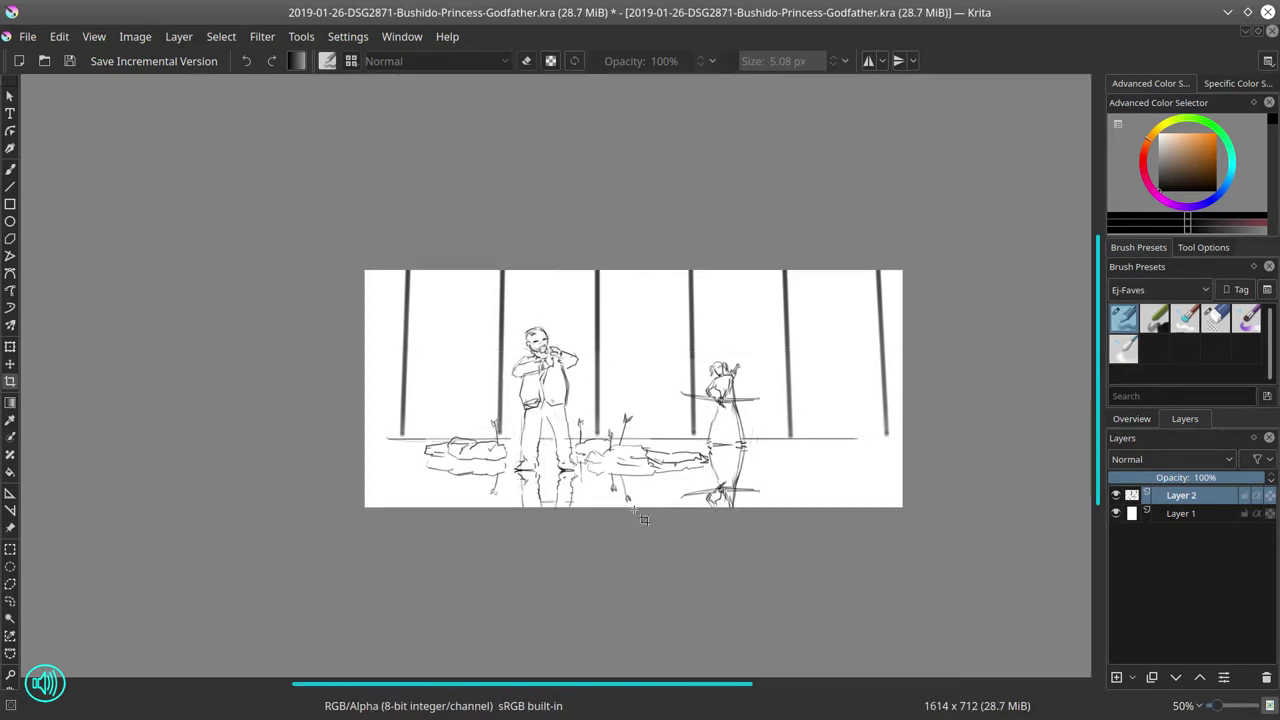
pyautogui.click(70, 61)
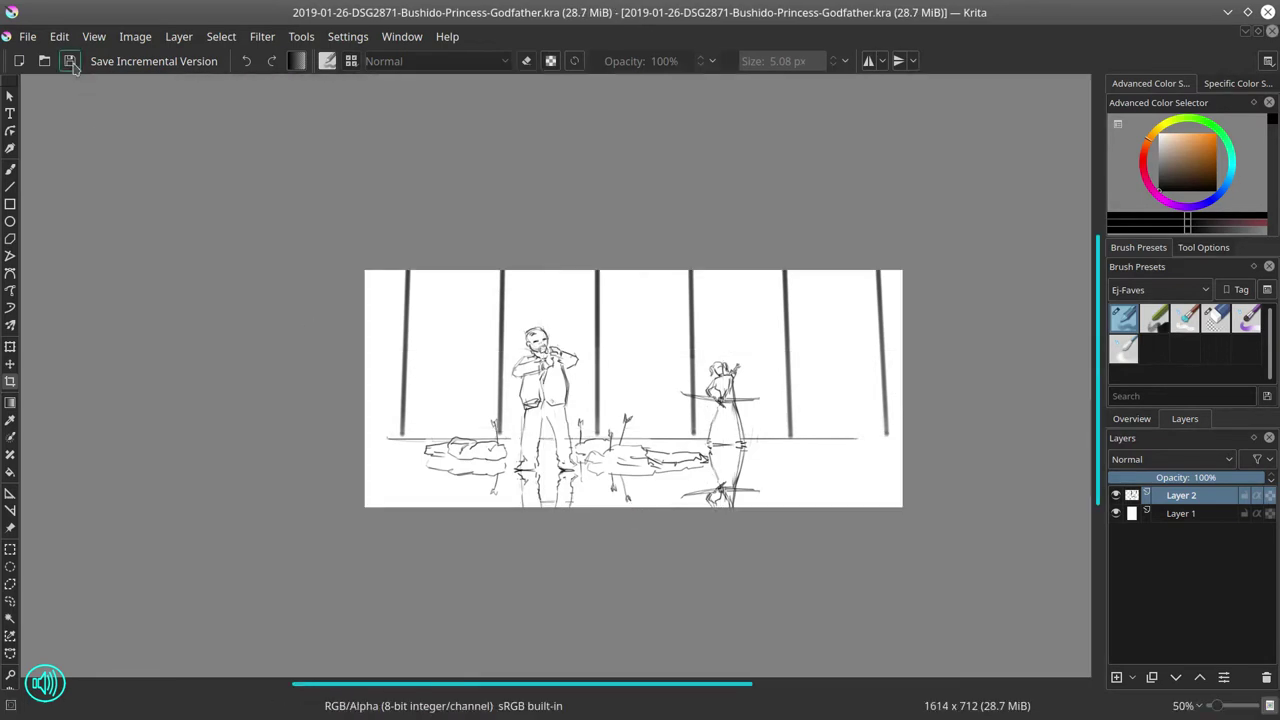
# Step: Resize the canvas to 1600 x 700 px, keeping the anchor centred
pyautogui.click(135, 36)
pyautogui.click(193, 308)
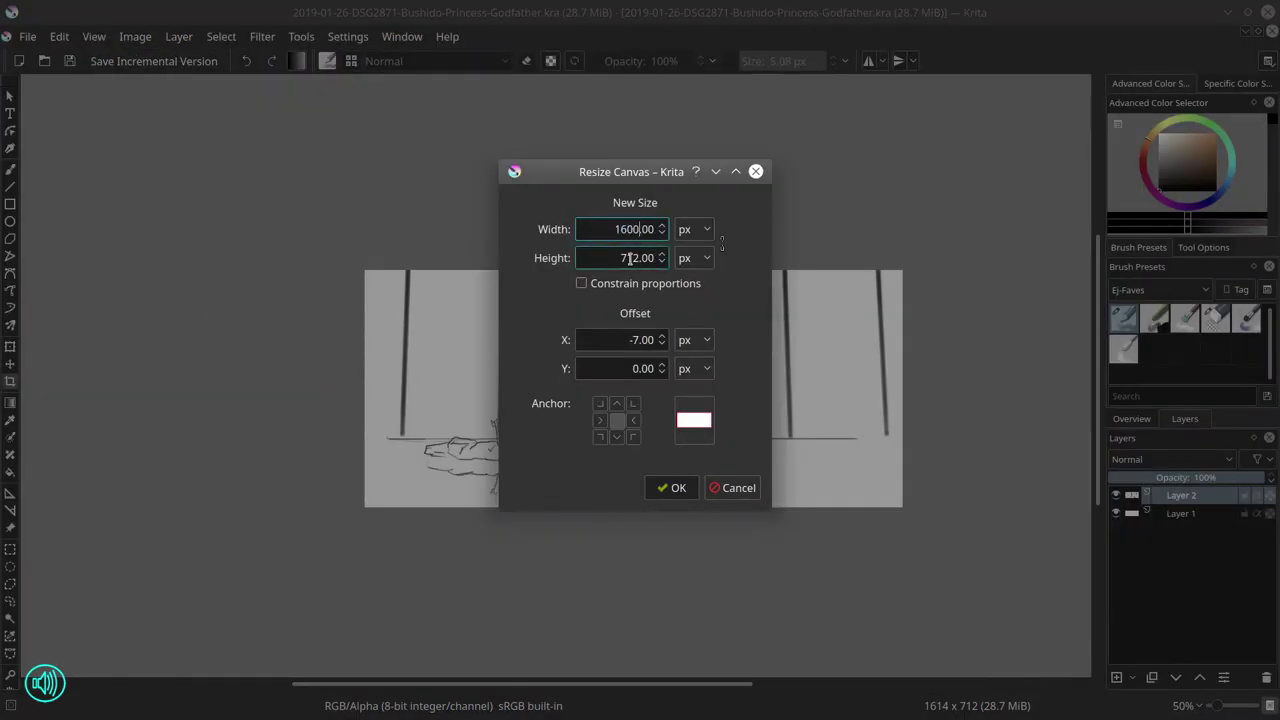
pyautogui.moveTo(628, 258); pyautogui.dragTo(640, 258)
pyautogui.click(673, 489)
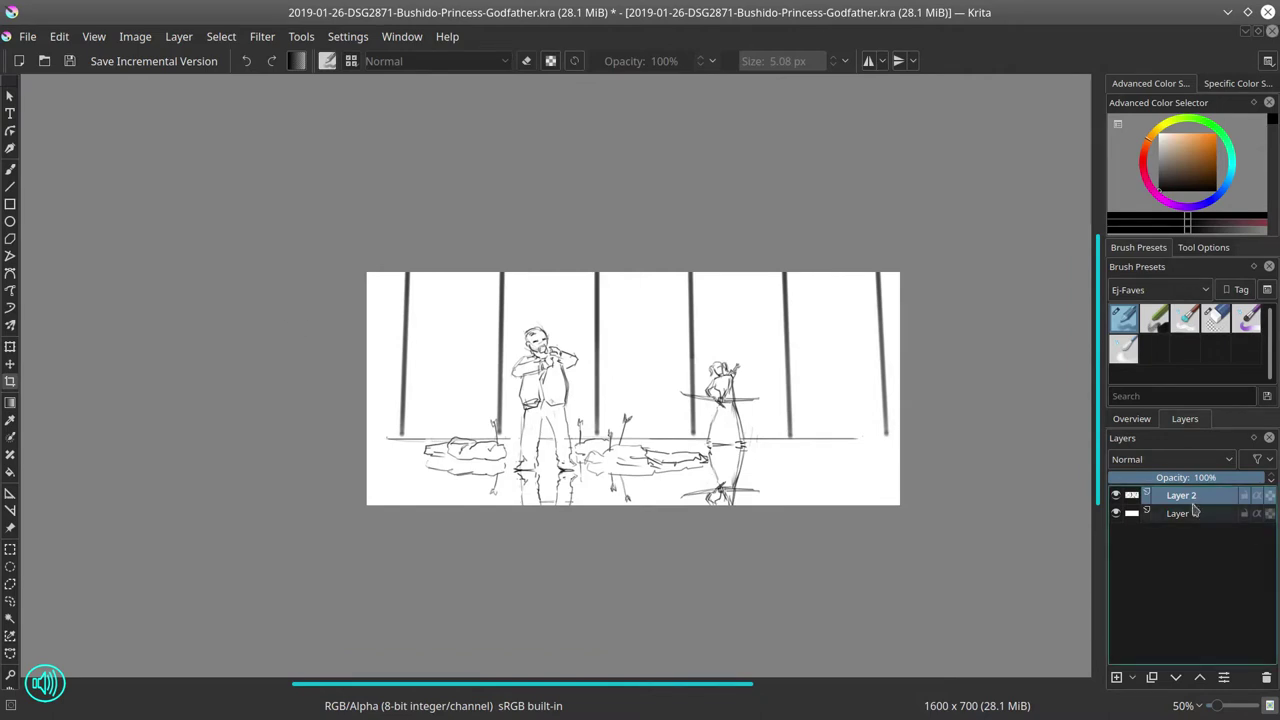
# Step: Duplicate Layer 2, name the copy "sketch original", and hide it
pyautogui.rightClick(1205, 500)
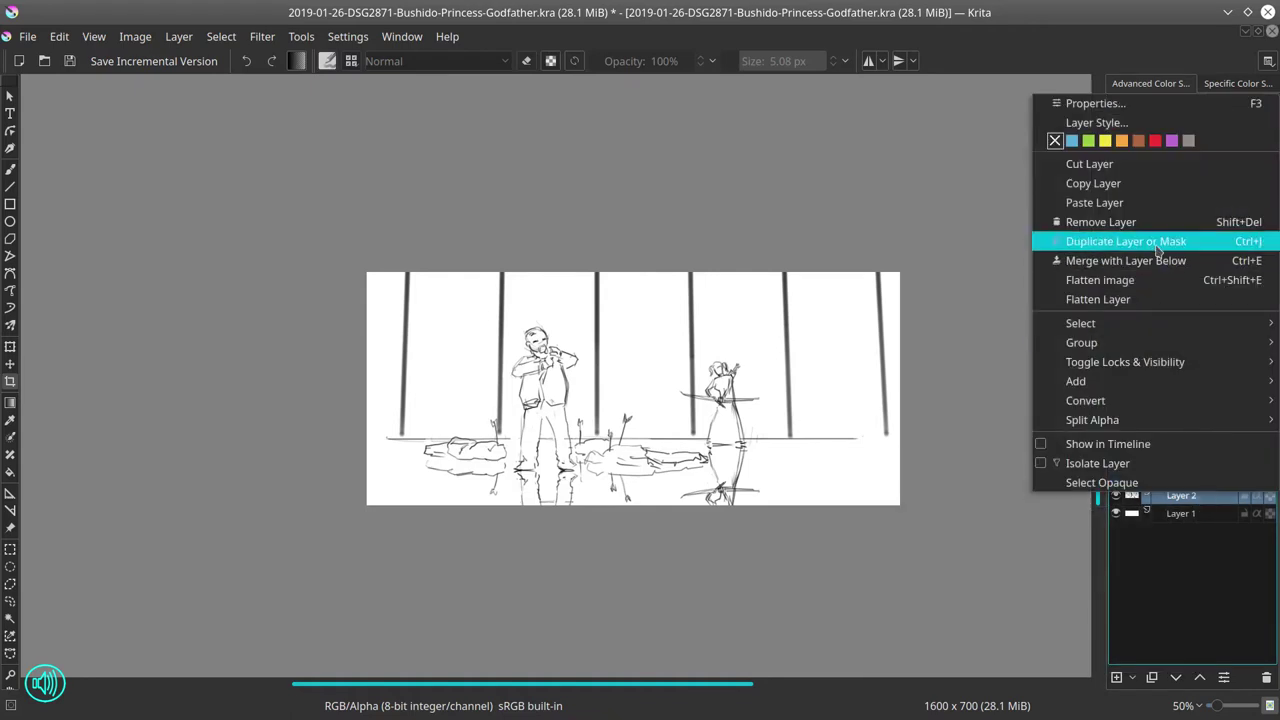
pyautogui.click(1140, 241)
pyautogui.doubleClick(1195, 495)
pyautogui.write('sketch original')
pyautogui.press('Return')
pyautogui.click(1116, 495)
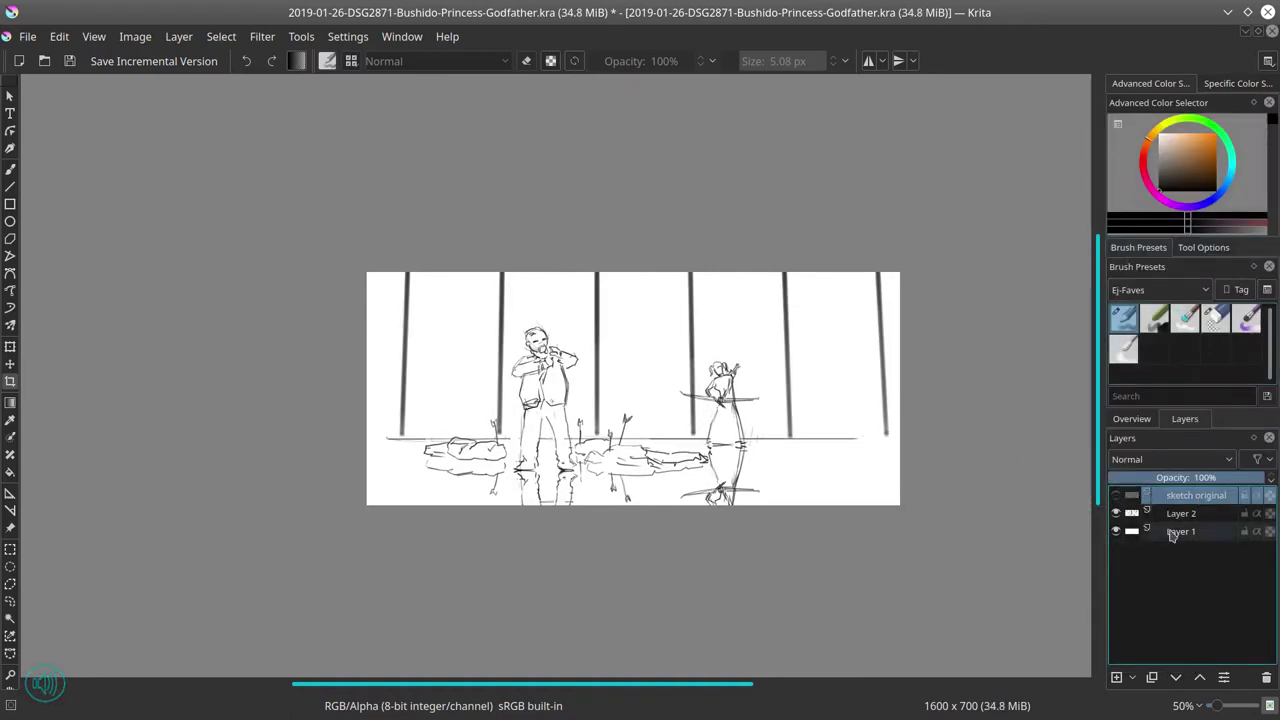
# Step: Fill Layer 1 with a dark navy blue as the background colour
pyautogui.click(1172, 532)
pyautogui.click(10, 472)
pyautogui.click(1215, 200)
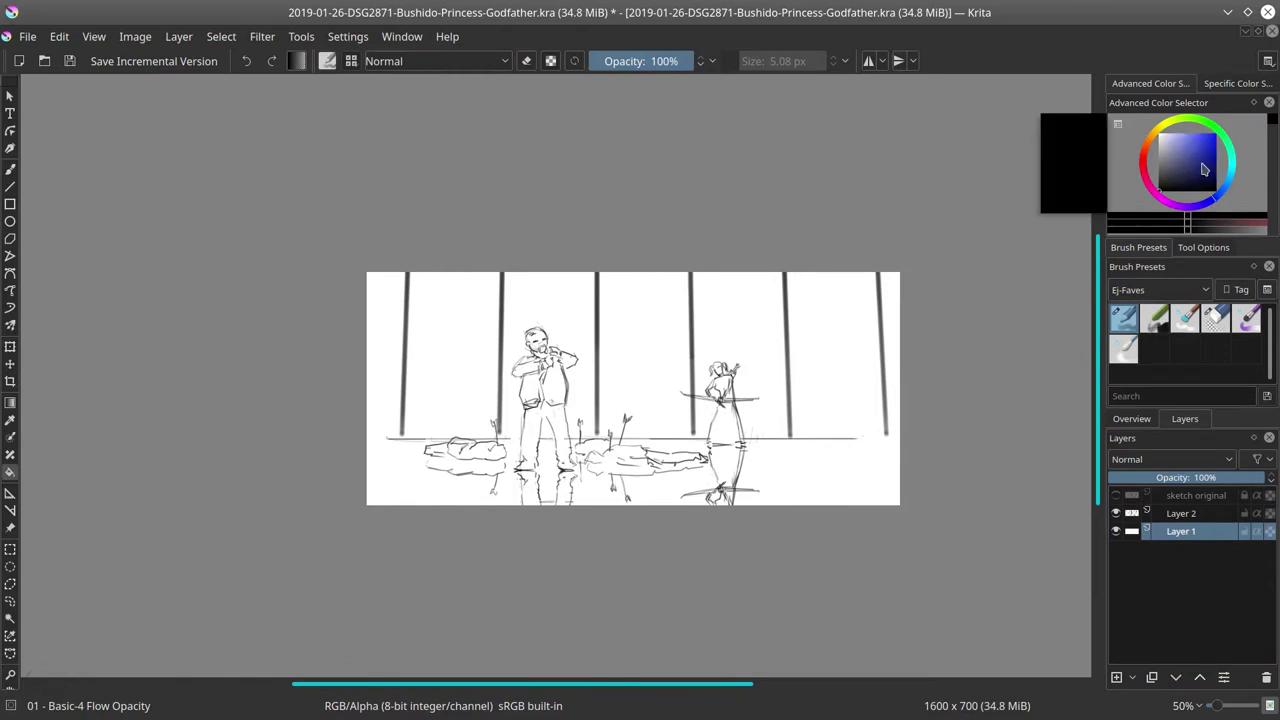
pyautogui.click(1200, 172)
pyautogui.click(658, 395)
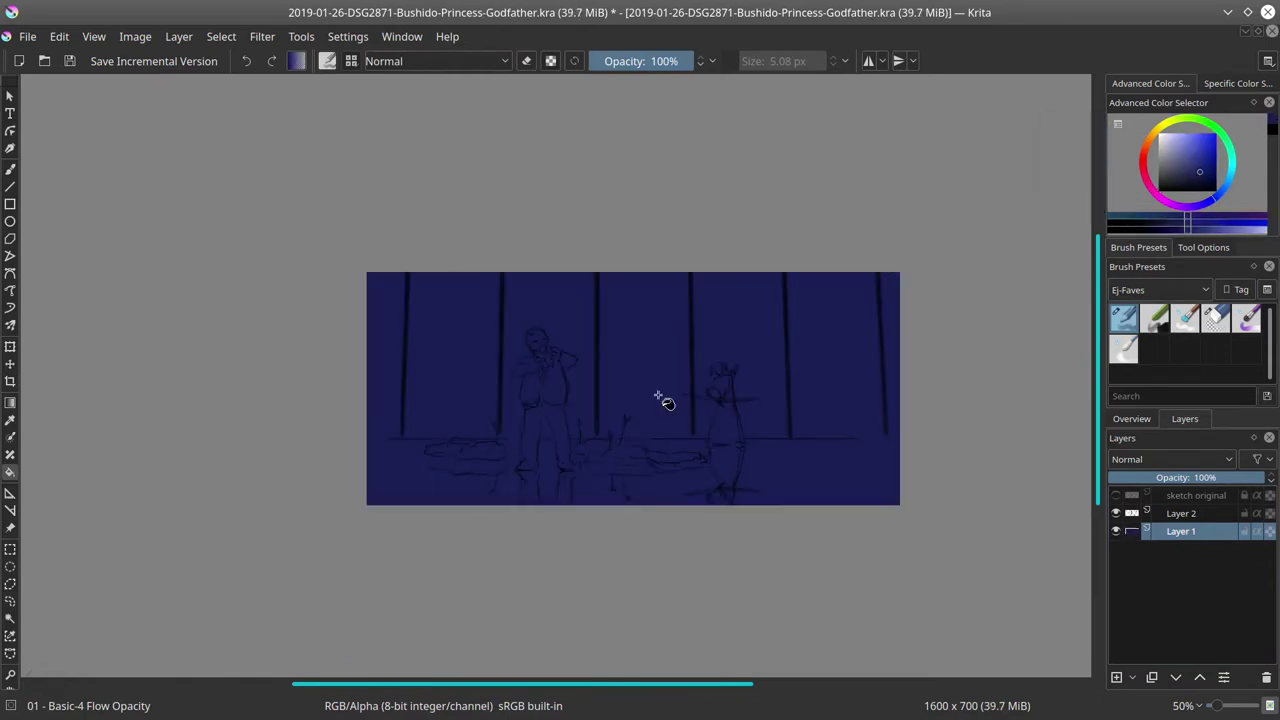
# Step: Fill the area above the horizon line on Layer 1 with light periwinkle blue and clear the selection
pyautogui.click(10, 550)
pyautogui.moveTo(298, 222); pyautogui.dragTo(931, 437)
pyautogui.click(1180, 141)
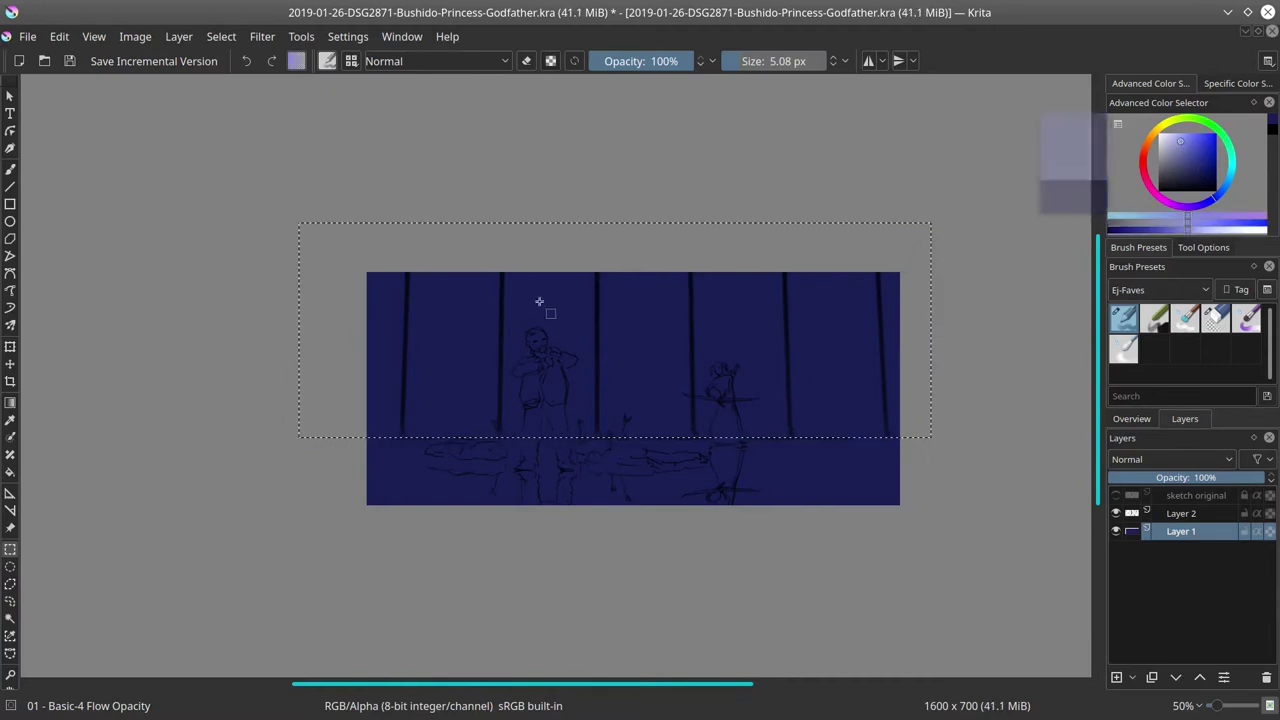
pyautogui.press('f')
pyautogui.click(657, 333)
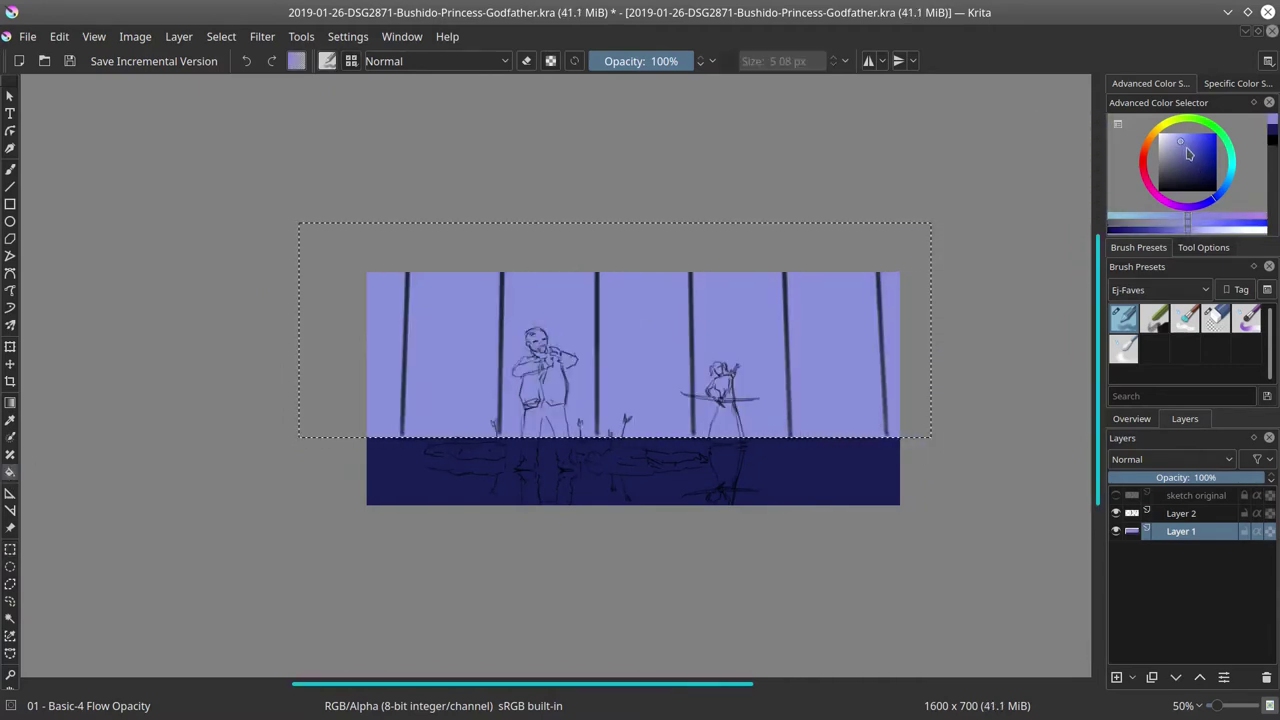
pyautogui.click(221, 36)
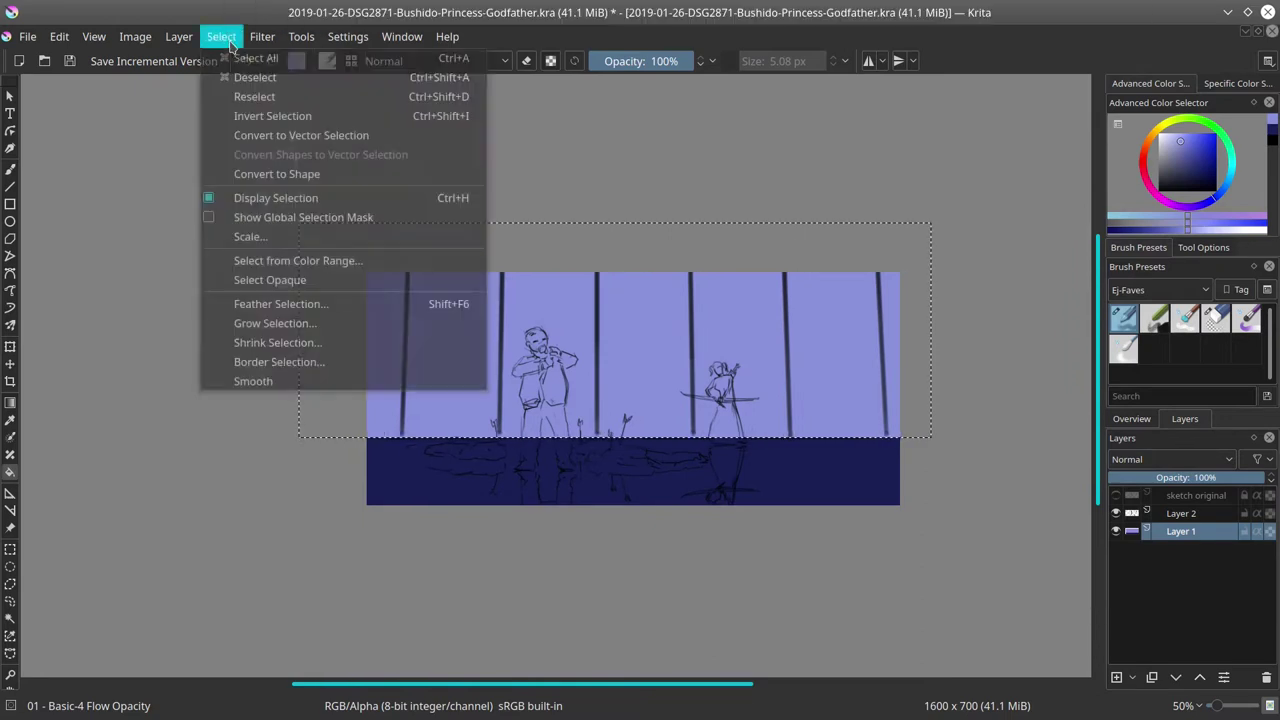
pyautogui.click(230, 76)
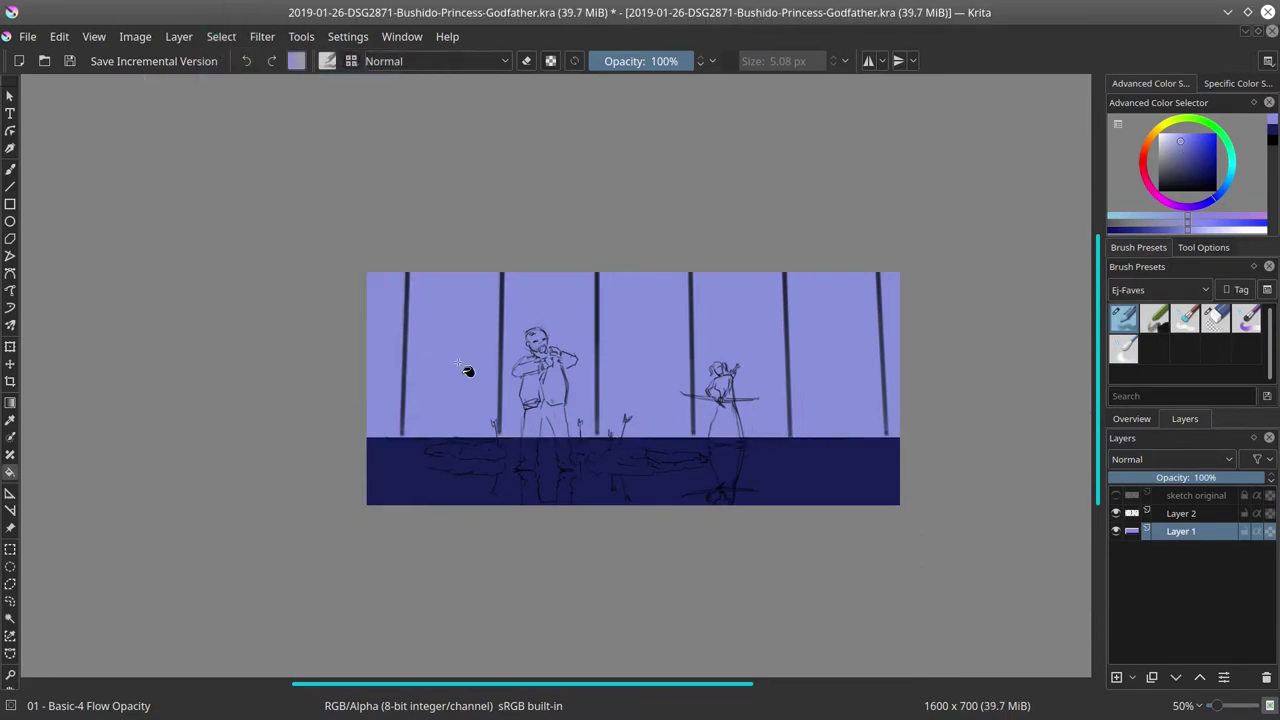
# Step: Outline a jagged tower between the first two pillars as a polygonal selection, adding long tapering spikes pointing towards the standing man
pyautogui.scroll(2, 458, 362)
pyautogui.moveTo(652, 378); pyautogui.dragTo(525, 360)
pyautogui.click(10, 584)
pyautogui.click(261, 475)
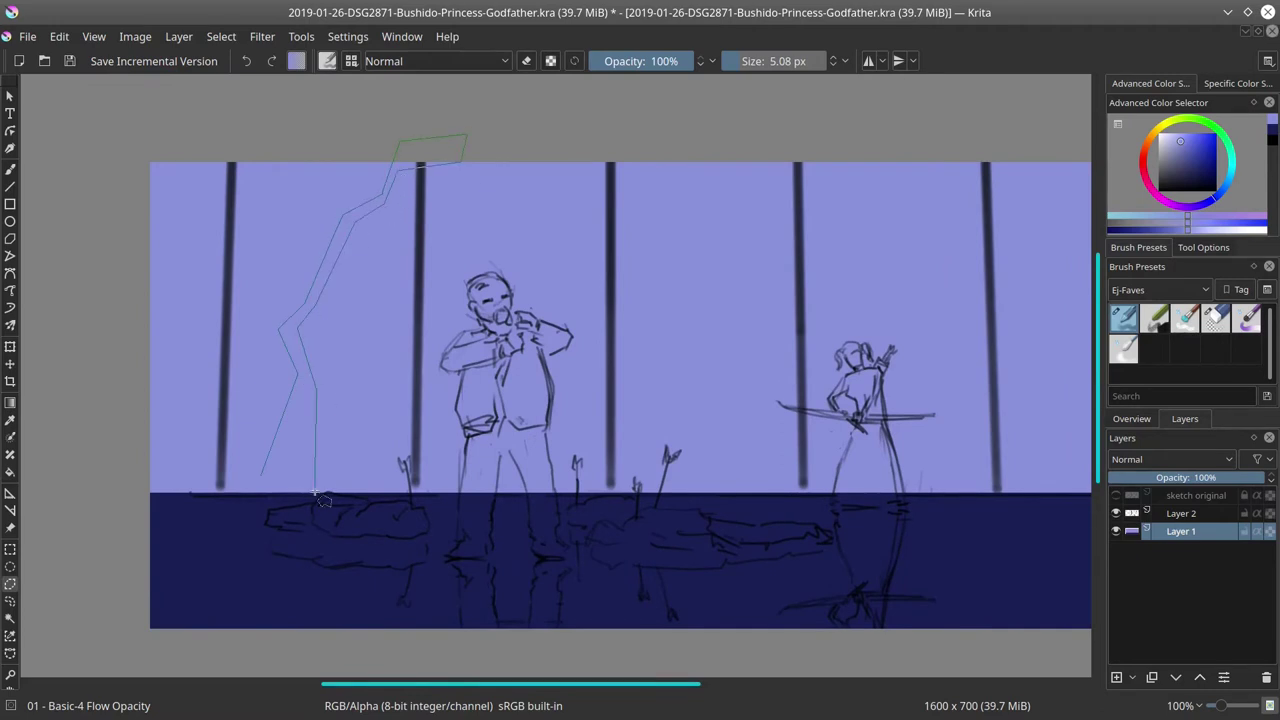
pyautogui.click(1203, 248)
pyautogui.click(1191, 325)
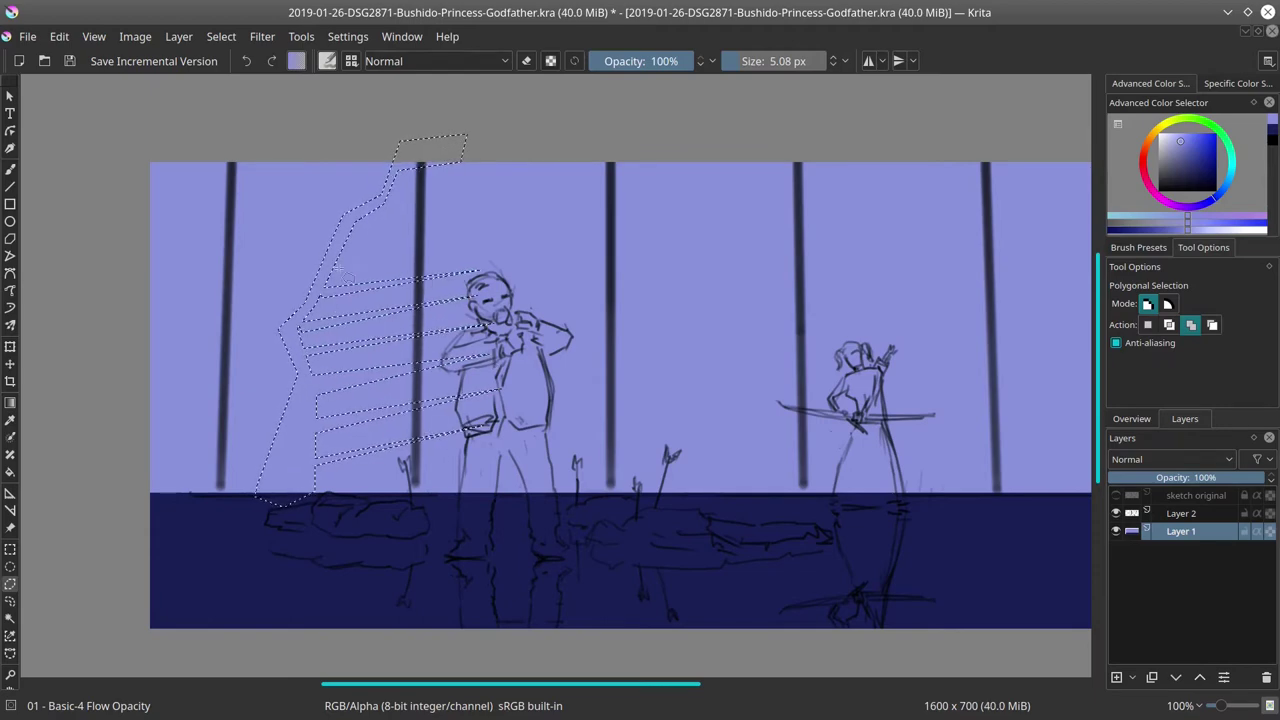
# Step: Add a circle with cut-out crater holes over the first pillar to the selection, with tapering spikes above and below it
pyautogui.click(10, 568)
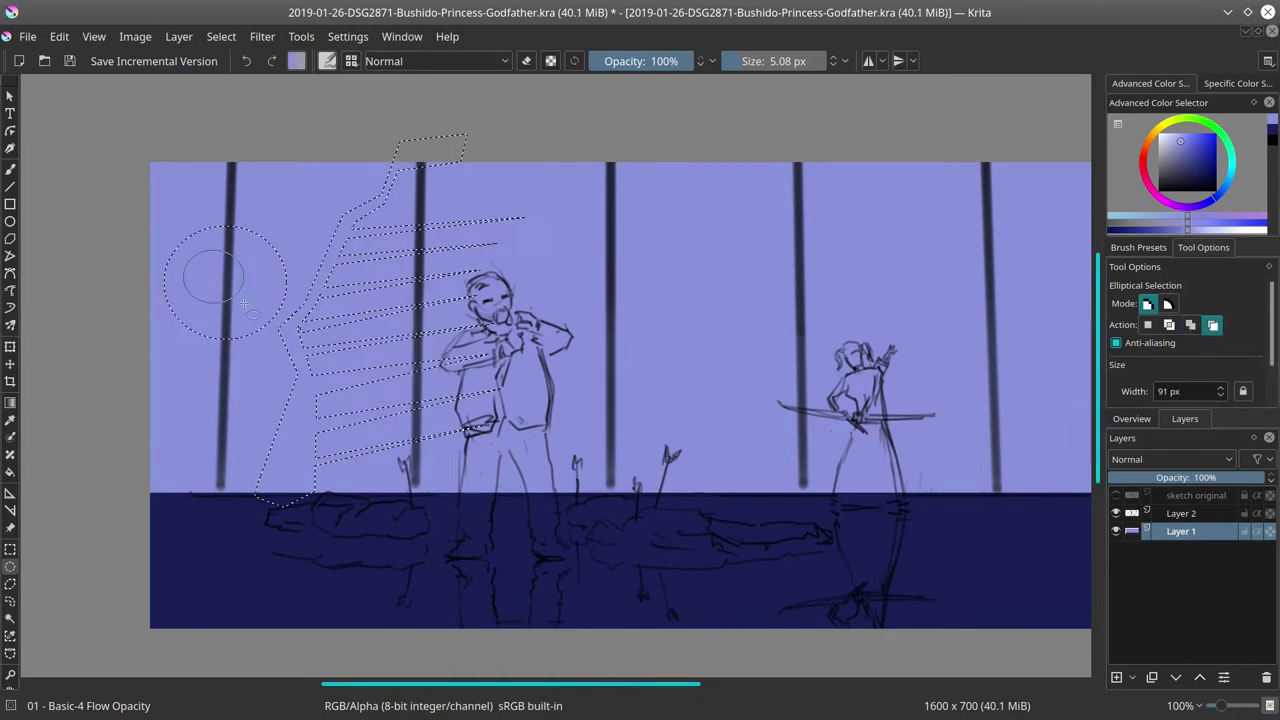
pyautogui.click(10, 584)
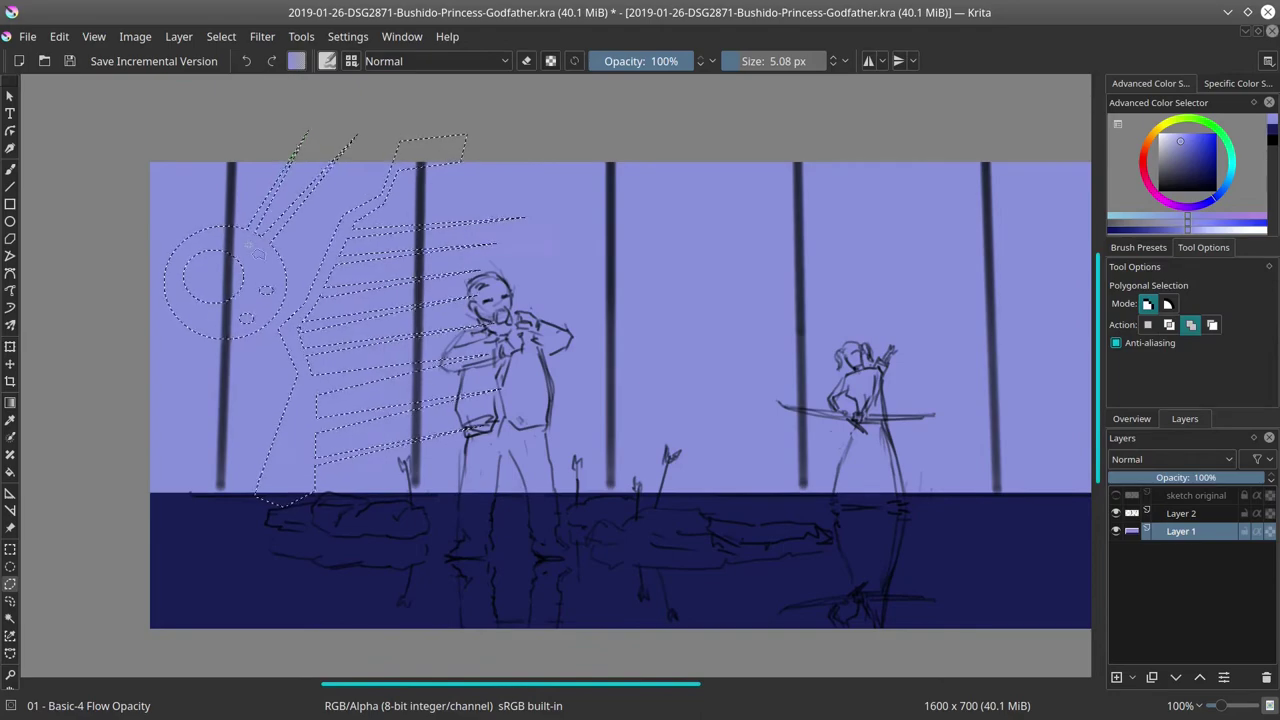
pyautogui.click(162, 454)
pyautogui.doubleClick(207, 338)
# Step: Add a pointed, lightning-like shape with two long tapering tails to the selection, between the third and fourth pillars
pyautogui.click(696, 180)
pyautogui.click(564, 292)
pyautogui.click(696, 198)
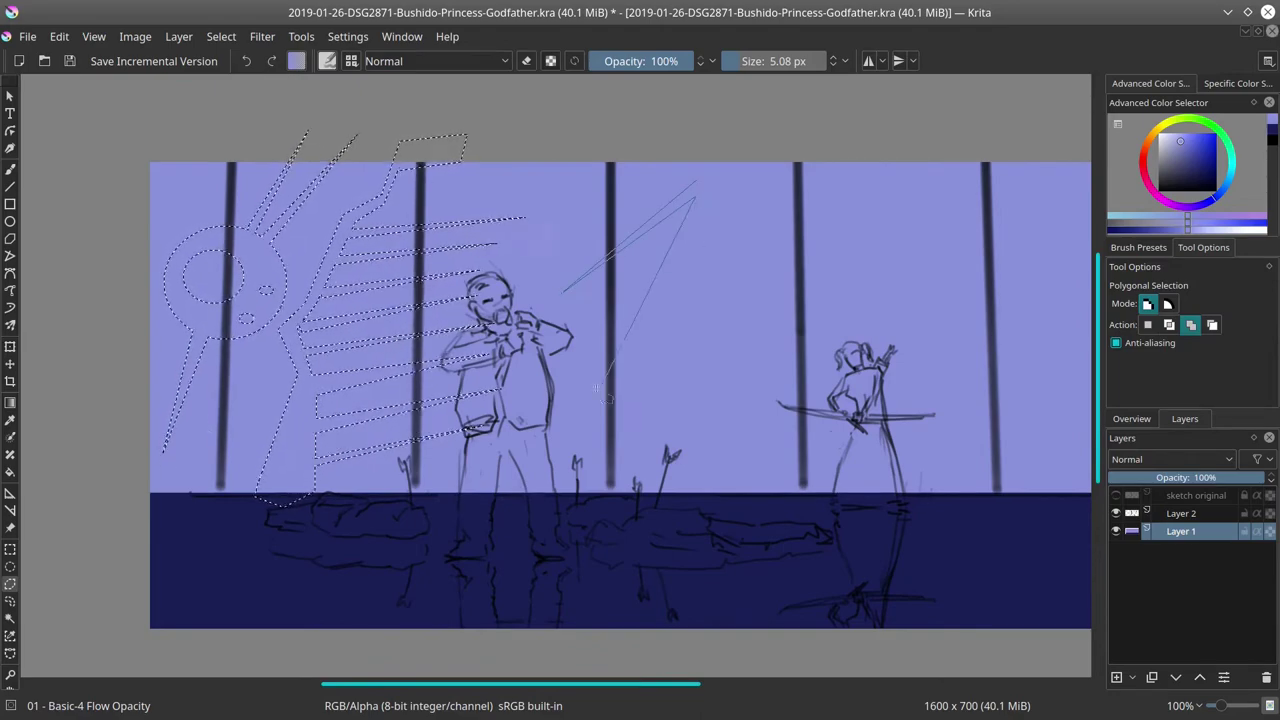
pyautogui.click(594, 388)
pyautogui.click(702, 210)
pyautogui.click(712, 206)
pyautogui.doubleClick(694, 181)
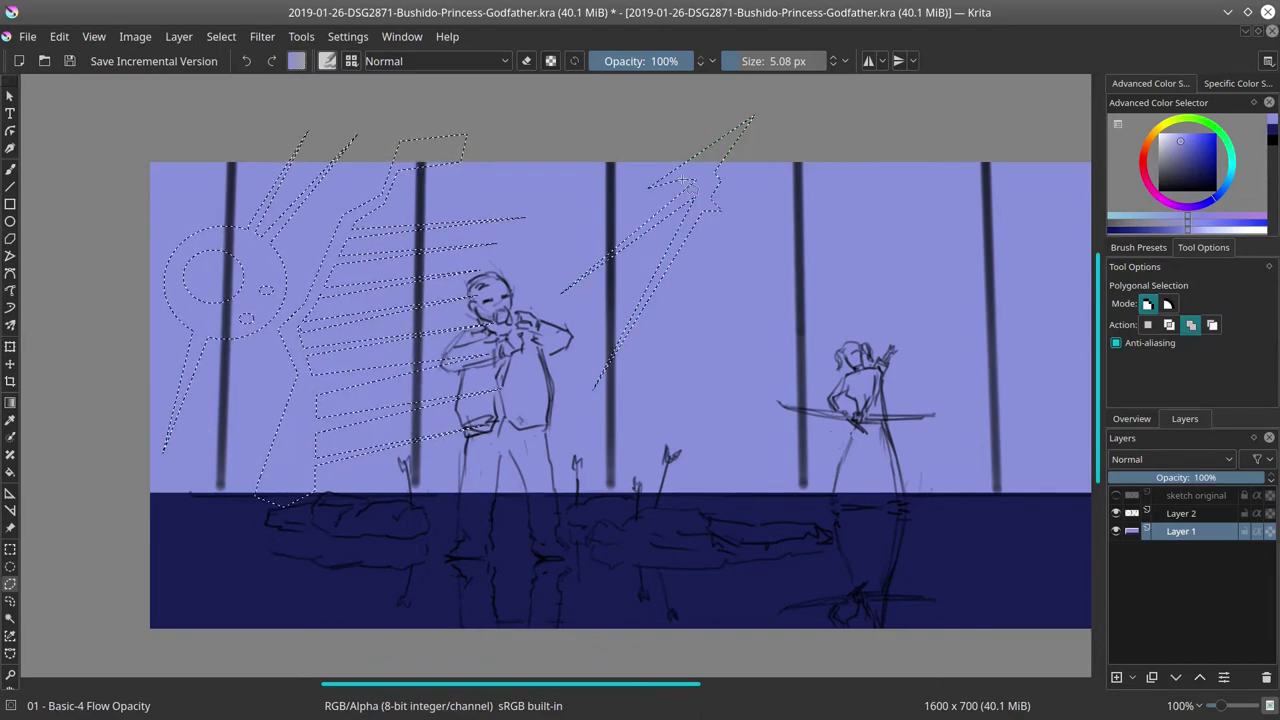
# Step: Add a circle about 553 px wide behind the archer to the selection and subtract three small crater circles from it
pyautogui.moveTo(768, 296); pyautogui.dragTo(717, 277)
pyautogui.click(10, 567)
pyautogui.moveTo(737, 183); pyautogui.dragTo(1104, 522)
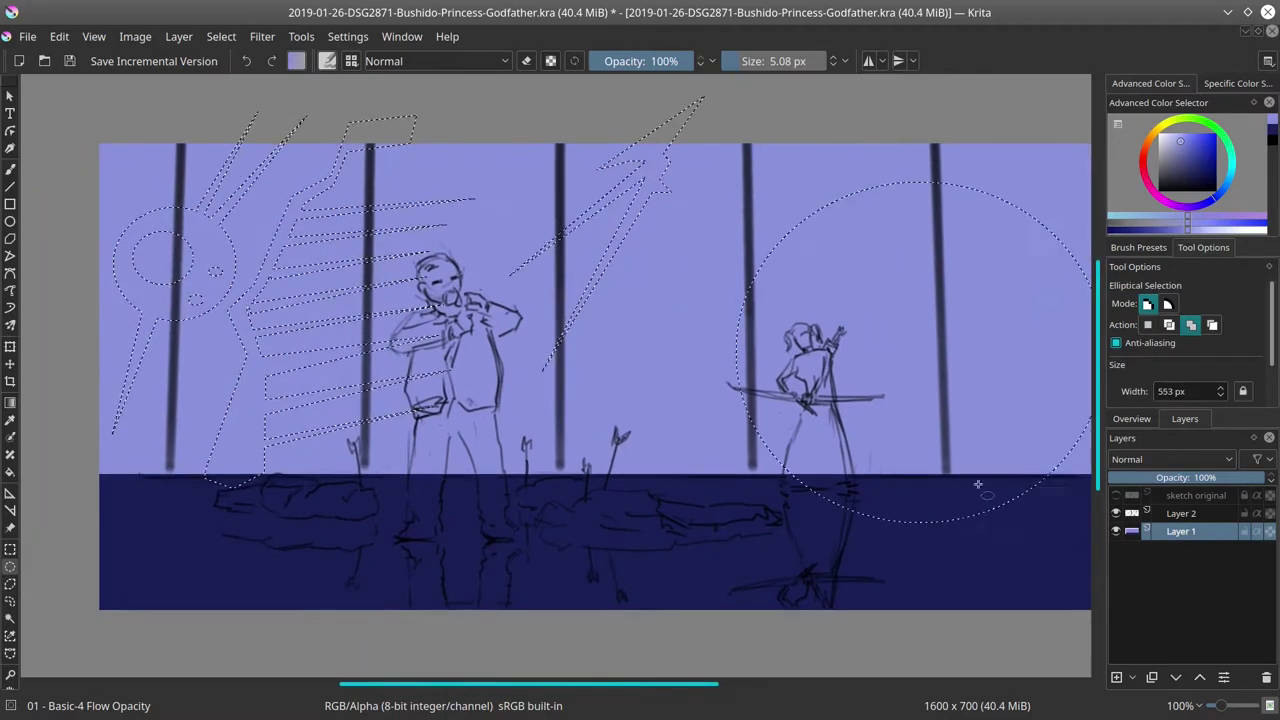
pyautogui.moveTo(977, 483); pyautogui.dragTo(844, 478)
pyautogui.press('s')
pyautogui.moveTo(751, 198)
pyautogui.mouseDown()
pyautogui.moveTo(787, 234)
pyautogui.moveTo(874, 261)
pyautogui.moveTo(943, 330)
pyautogui.mouseUp()
pyautogui.moveTo(511, 400); pyautogui.dragTo(610, 374)
# Step: Subtract the floor area below the horizon from the selected background shapes
pyautogui.click(1163, 136)
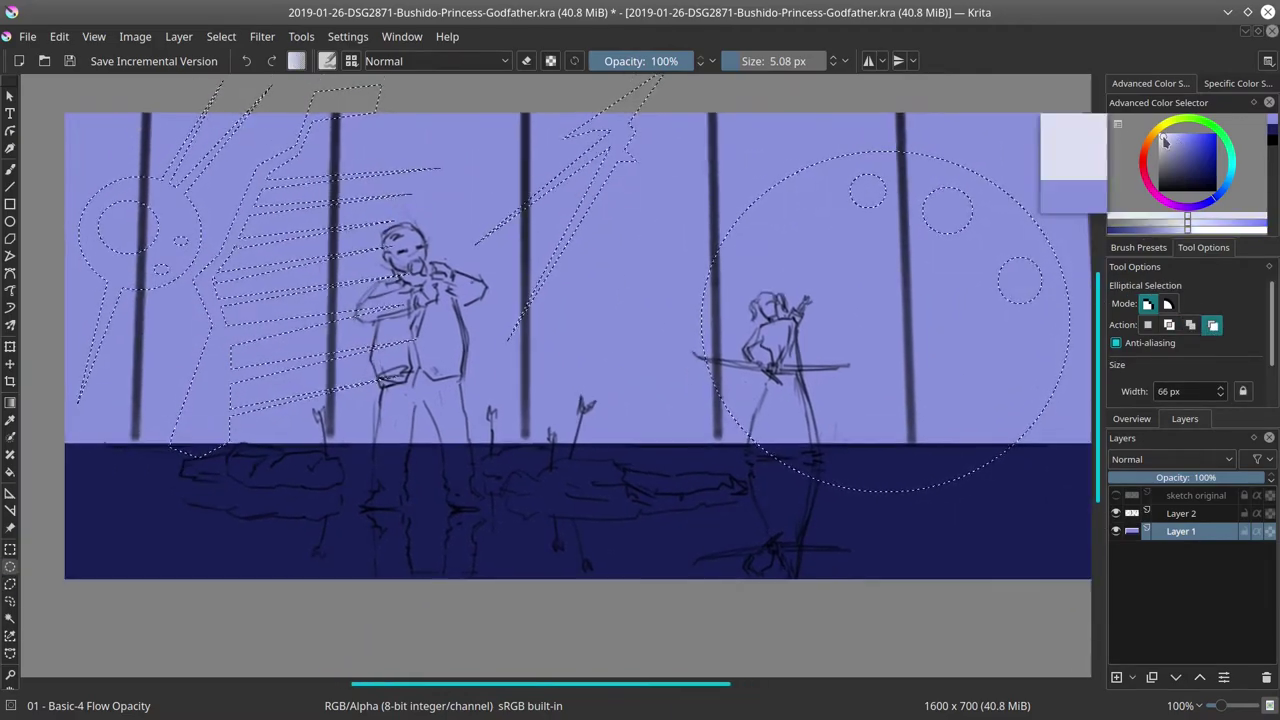
pyautogui.click(10, 549)
pyautogui.scroll(-2, 630, 496)
pyautogui.moveTo(915, 587); pyautogui.dragTo(272, 452)
# Step: Fill the selected background shapes with pale lavender, deselect them, and check the result by toggling Layer 2's visibility
pyautogui.press('1')
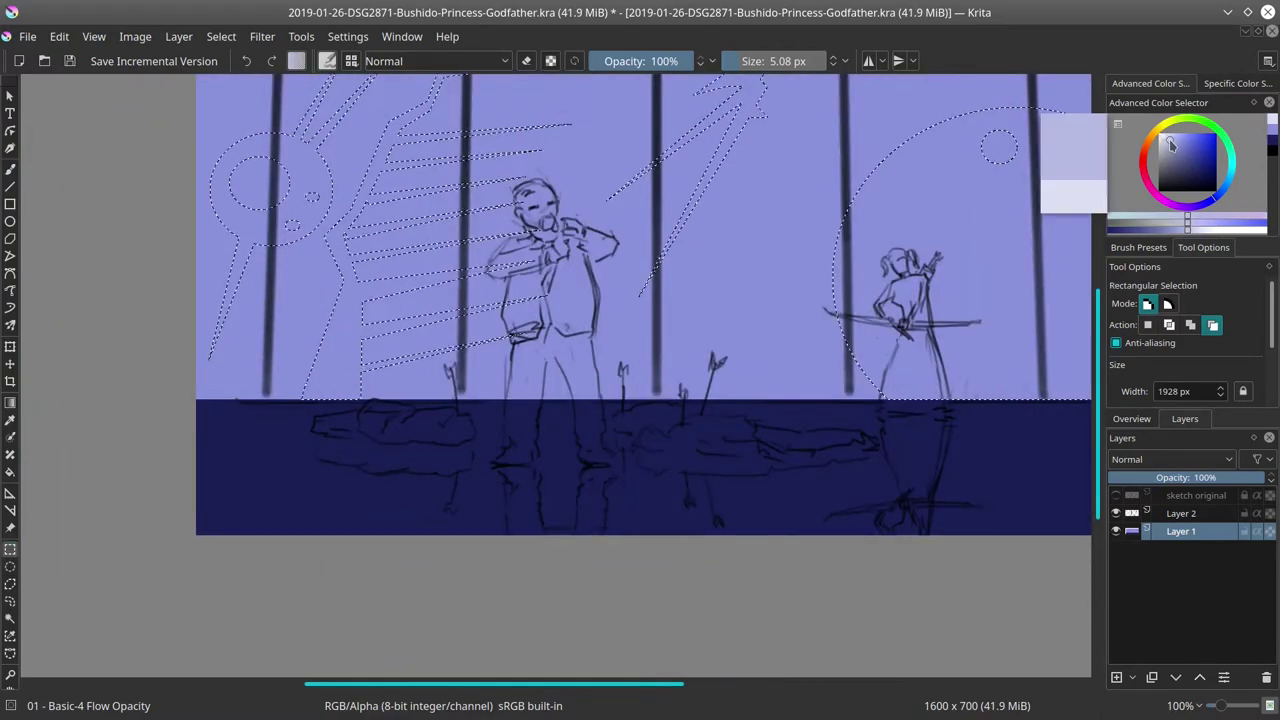
pyautogui.press('f')
pyautogui.click(357, 334)
pyautogui.click(222, 37)
pyautogui.click(255, 77)
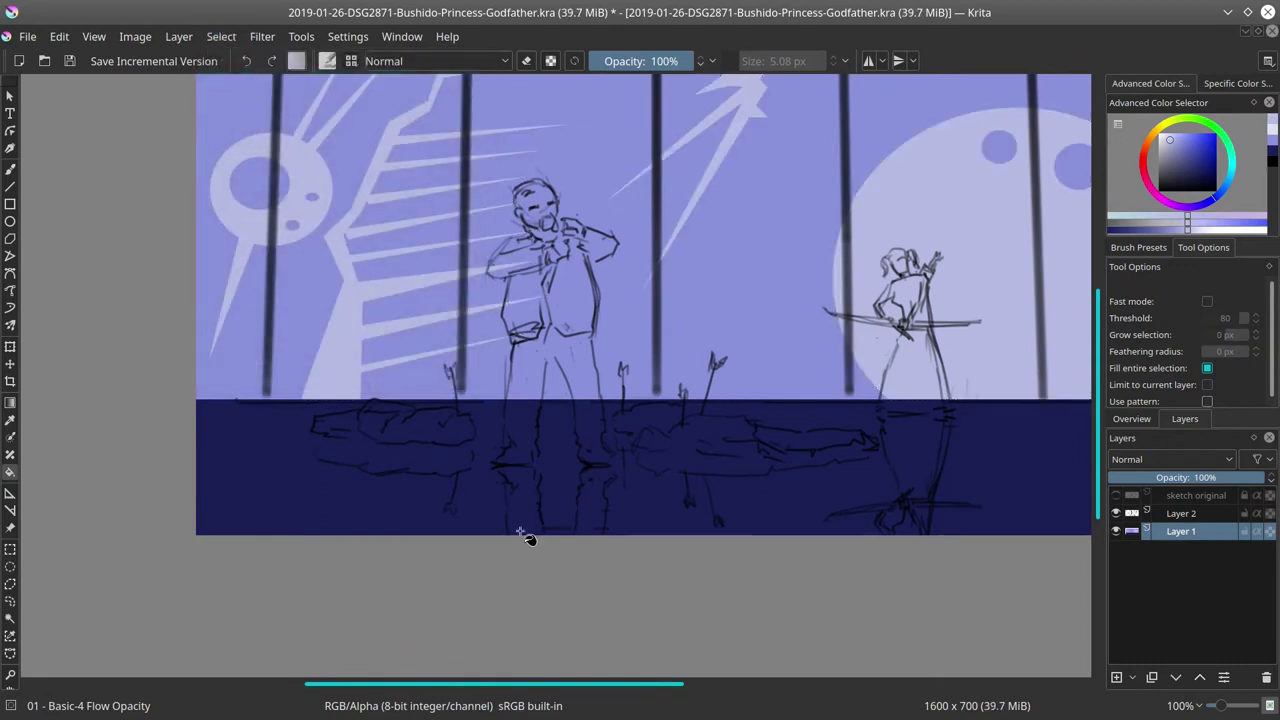
pyautogui.moveTo(599, 451); pyautogui.dragTo(473, 524)
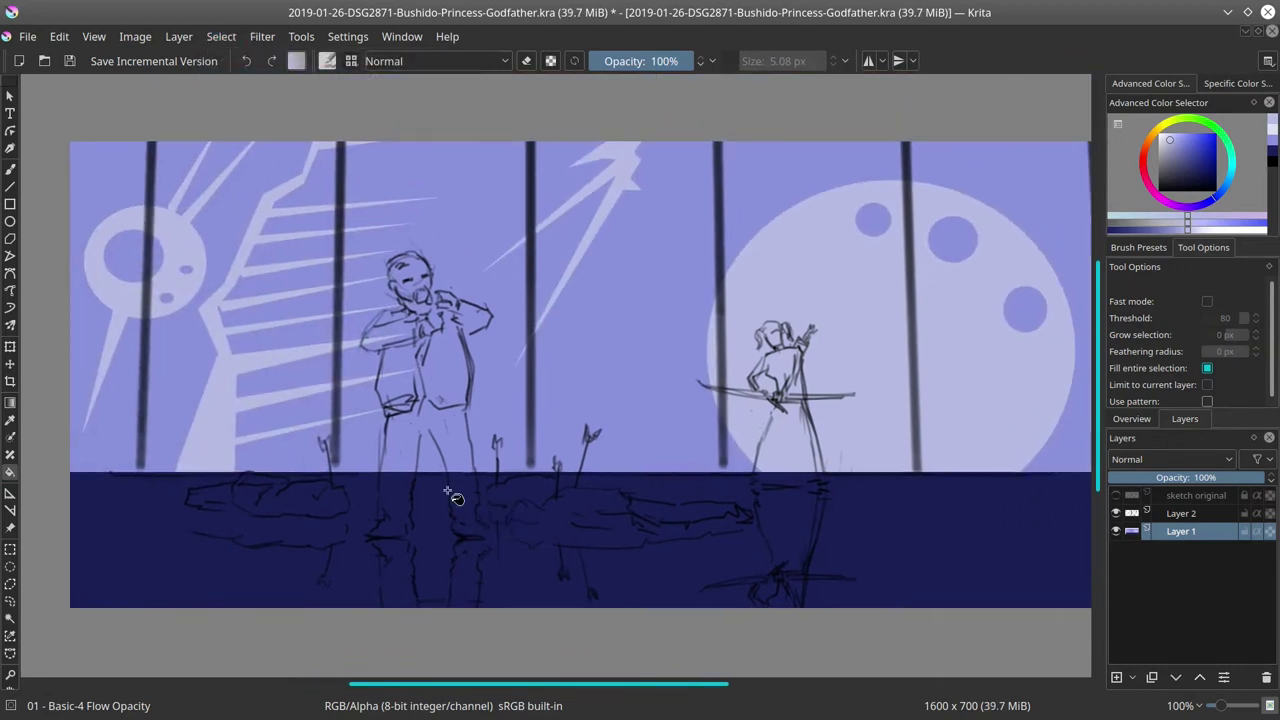
pyautogui.click(1116, 513)
pyautogui.click(1116, 513)
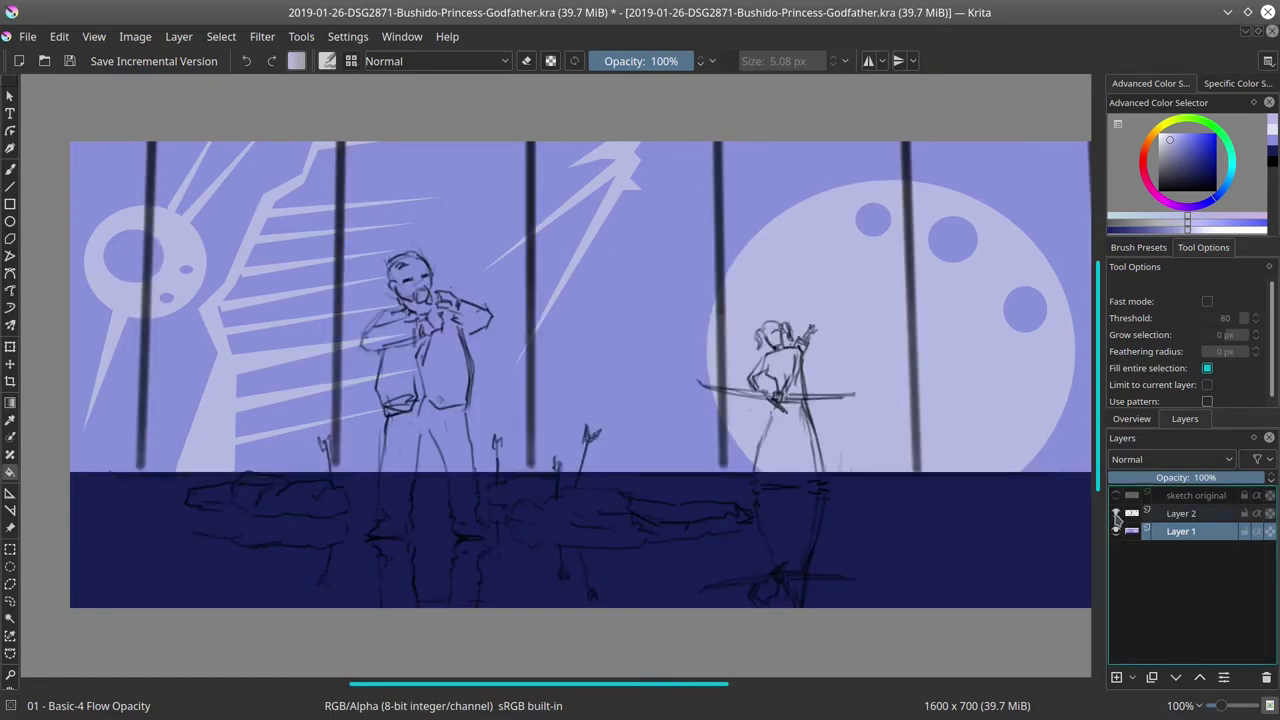
# Step: Scale the image to 3200 x 1400 px with constrained proportions and fit the page in view
pyautogui.click(135, 36)
pyautogui.click(214, 267)
pyautogui.doubleClick(613, 244)
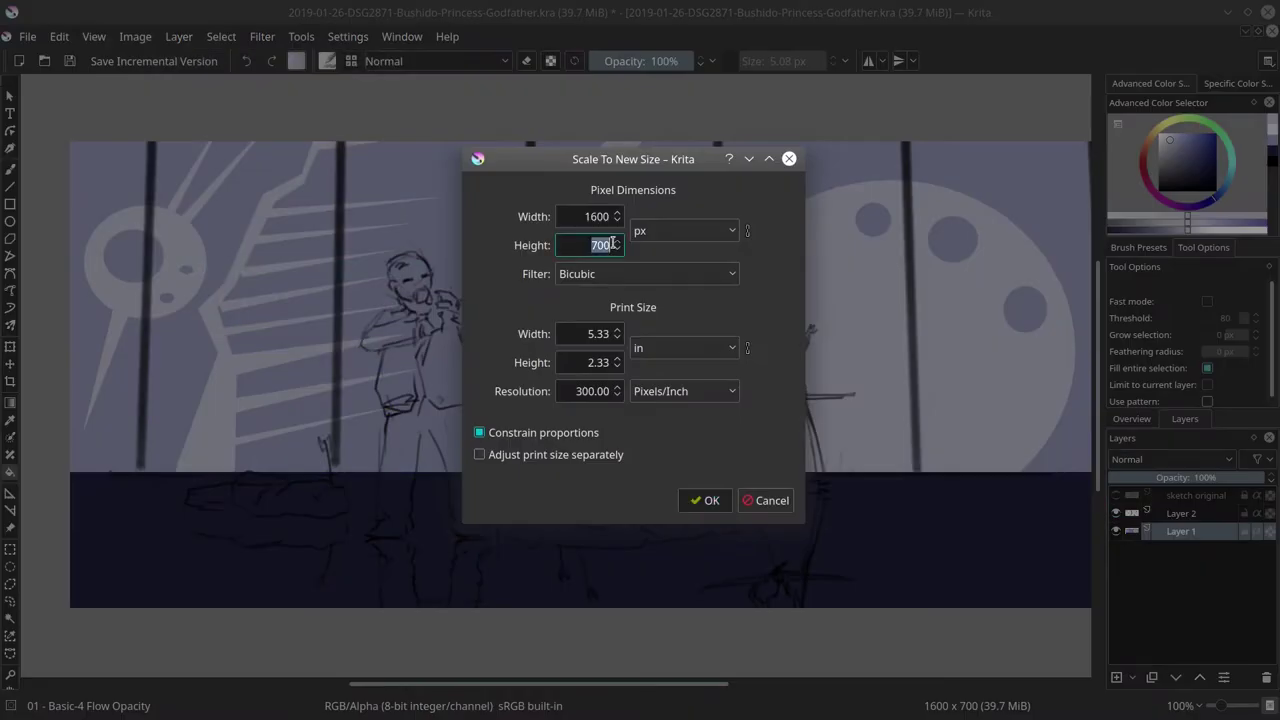
pyautogui.write('1010')
pyautogui.click(703, 501)
pyautogui.press('2')
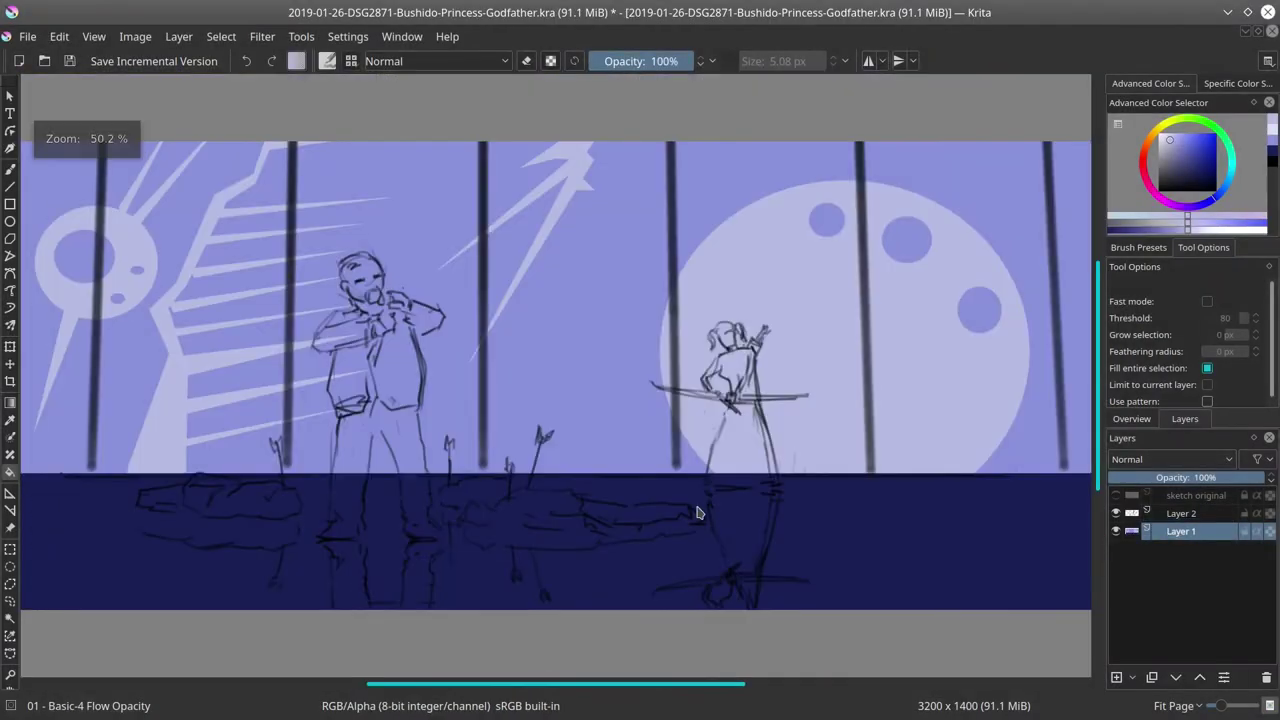
pyautogui.click(10, 551)
pyautogui.moveTo(266, 488); pyautogui.dragTo(194, 490)
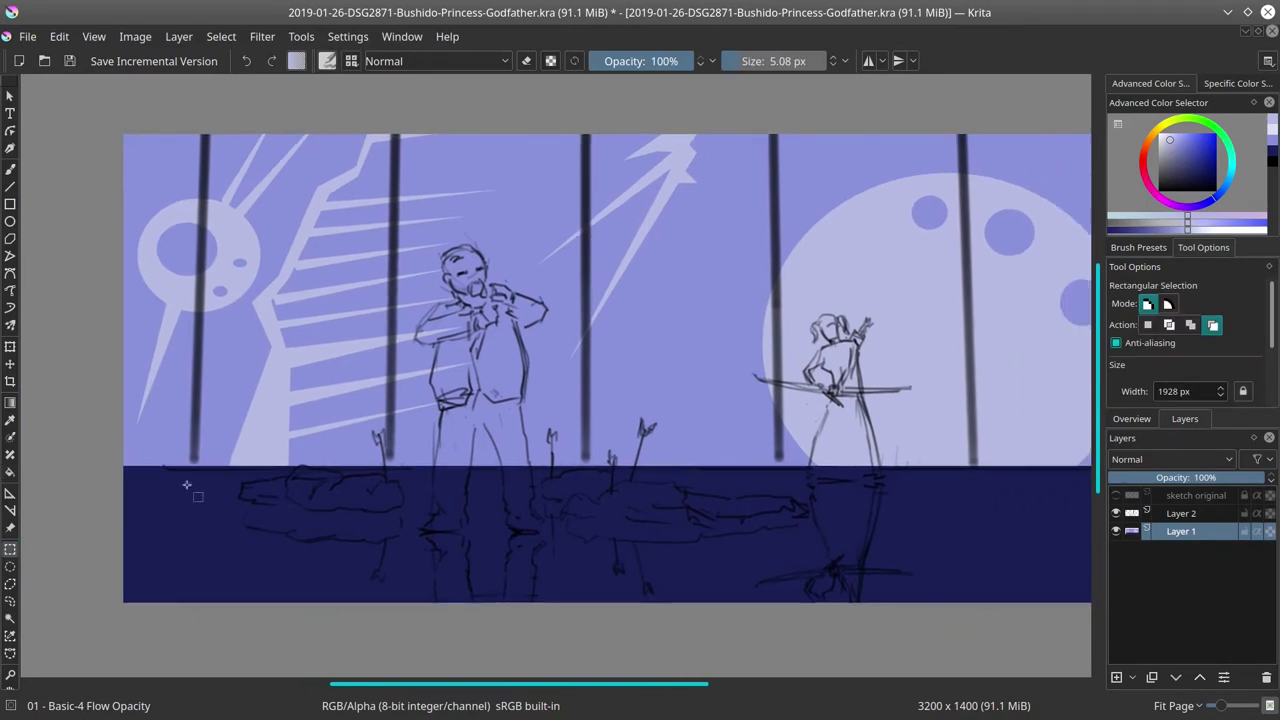
pyautogui.moveTo(718, 481); pyautogui.dragTo(622, 486)
pyautogui.scroll(-1, 621, 486)
pyautogui.moveTo(216, 472); pyautogui.dragTo(950, 477)
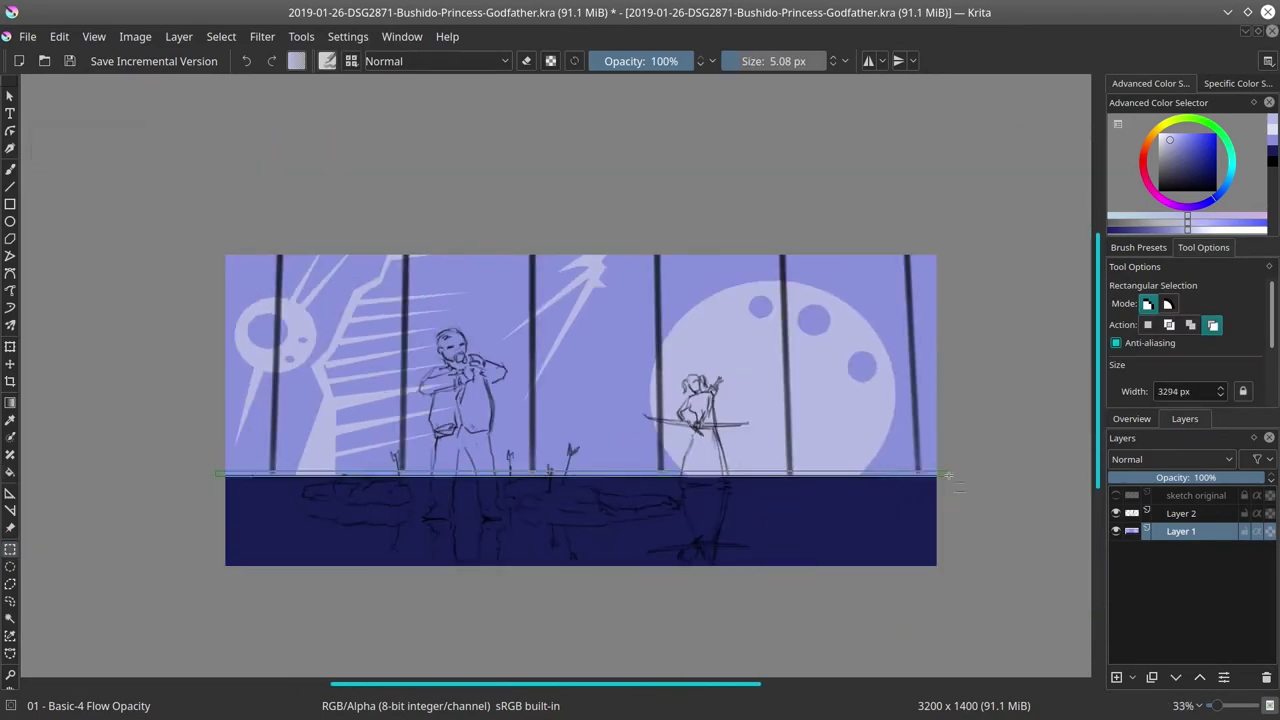
pyautogui.click(221, 36)
pyautogui.click(275, 116)
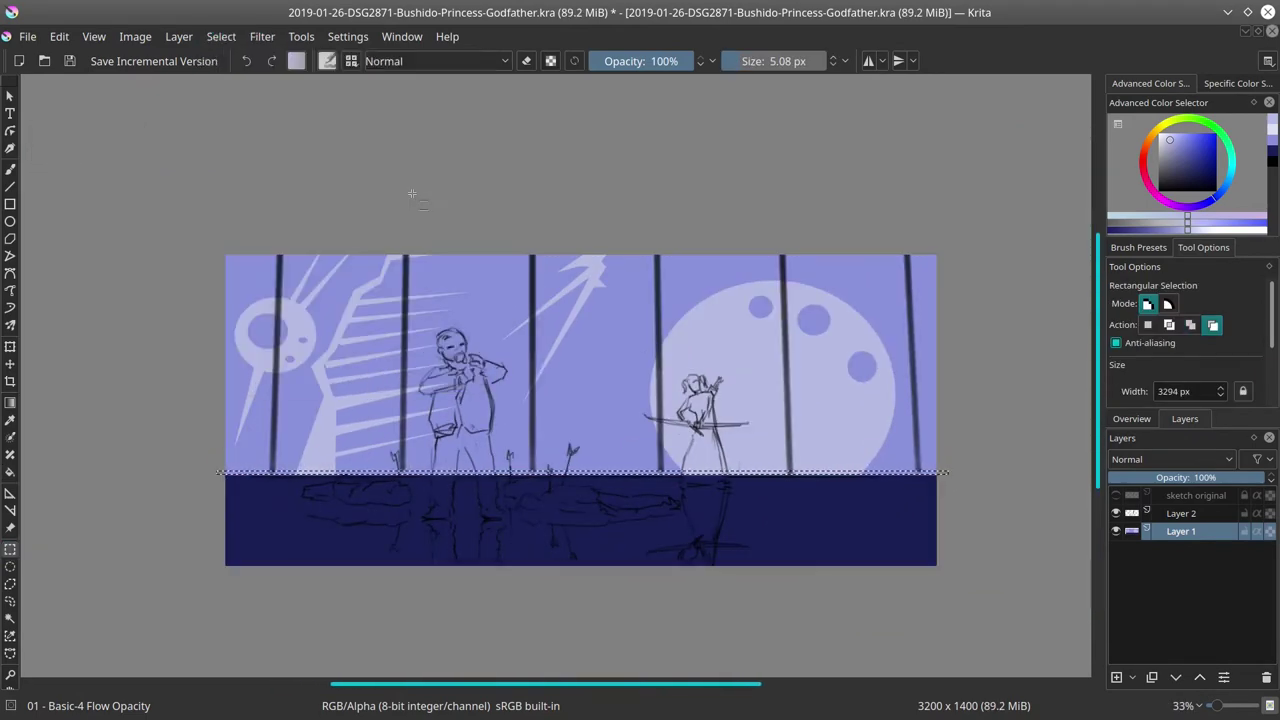
pyautogui.scroll(1, 985, 494)
pyautogui.moveTo(936, 493); pyautogui.dragTo(1097, 501)
pyautogui.scroll(-1, 385, 315)
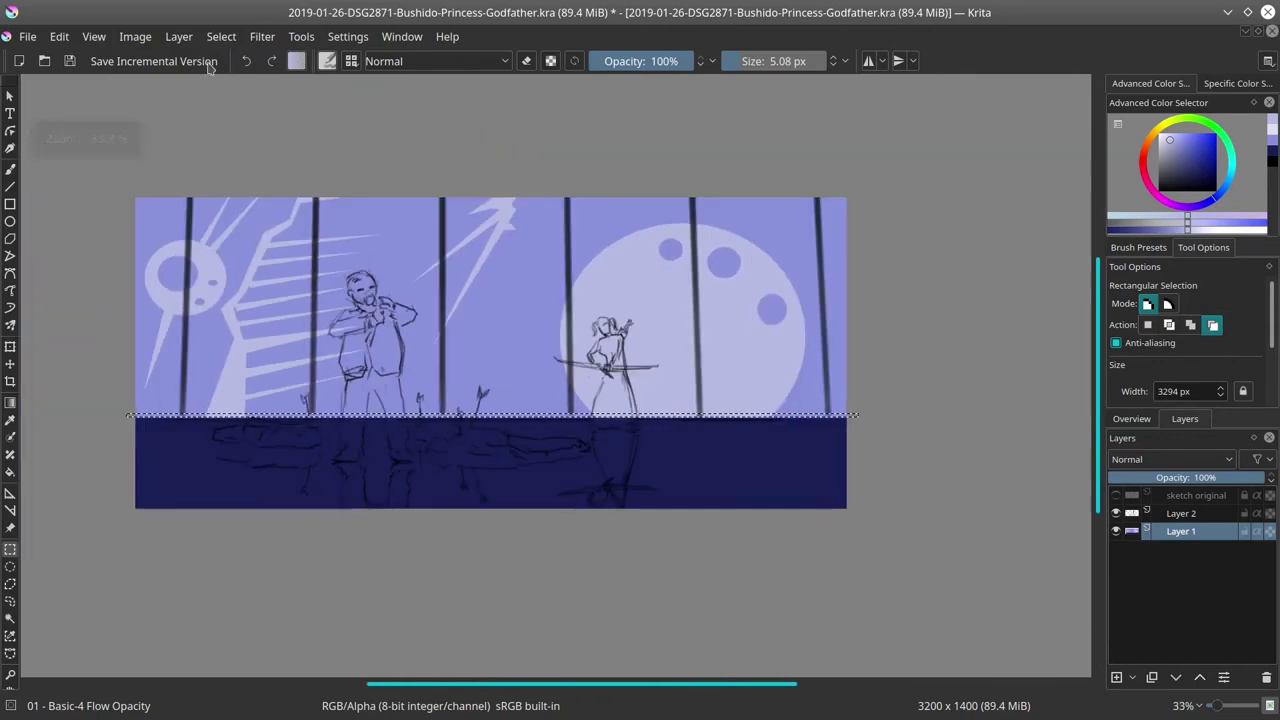
pyautogui.click(221, 37)
pyautogui.click(240, 77)
# Step: Select a thin full-width strip along the horizon by subtracting a rectangle about 3261 px wide and inverting the selection
pyautogui.moveTo(135, 417); pyautogui.dragTo(858, 421)
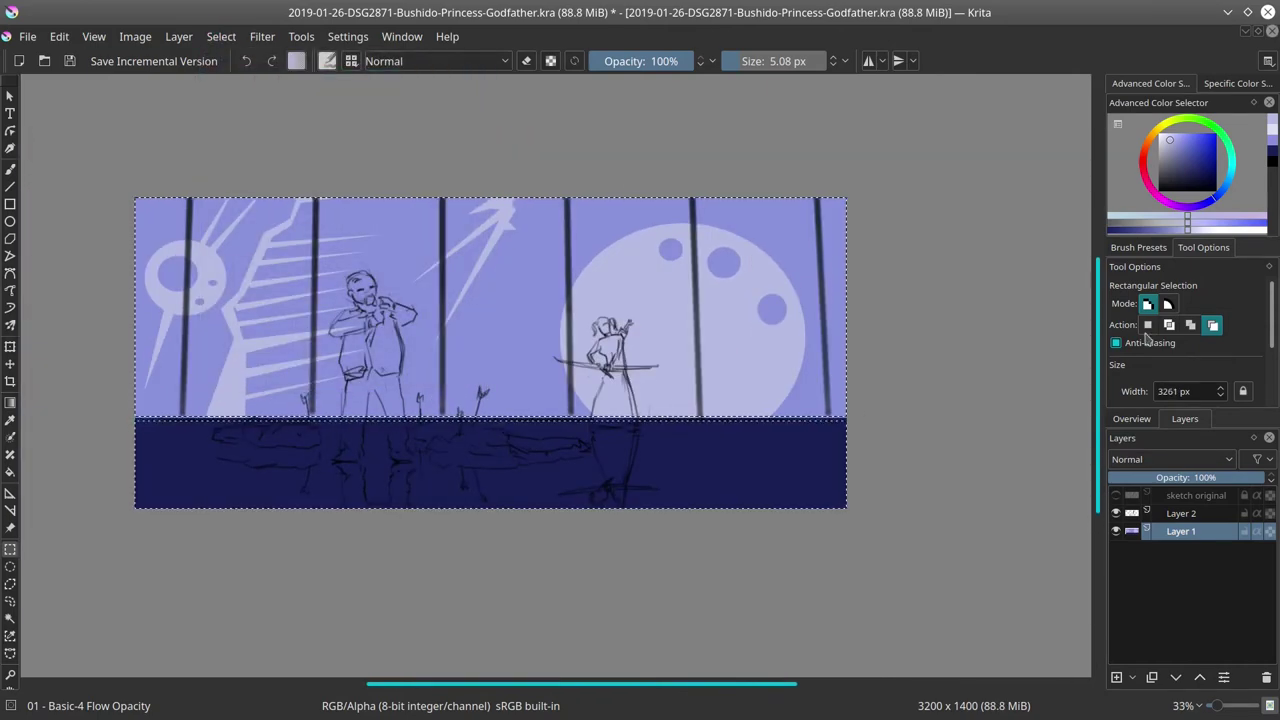
pyautogui.click(221, 36)
pyautogui.click(286, 117)
# Step: Add a polygonal outline of the first pillar, over the ringed circle, to the horizon strip selection
pyautogui.scroll(2, 253, 447)
pyautogui.moveTo(253, 447); pyautogui.dragTo(286, 563)
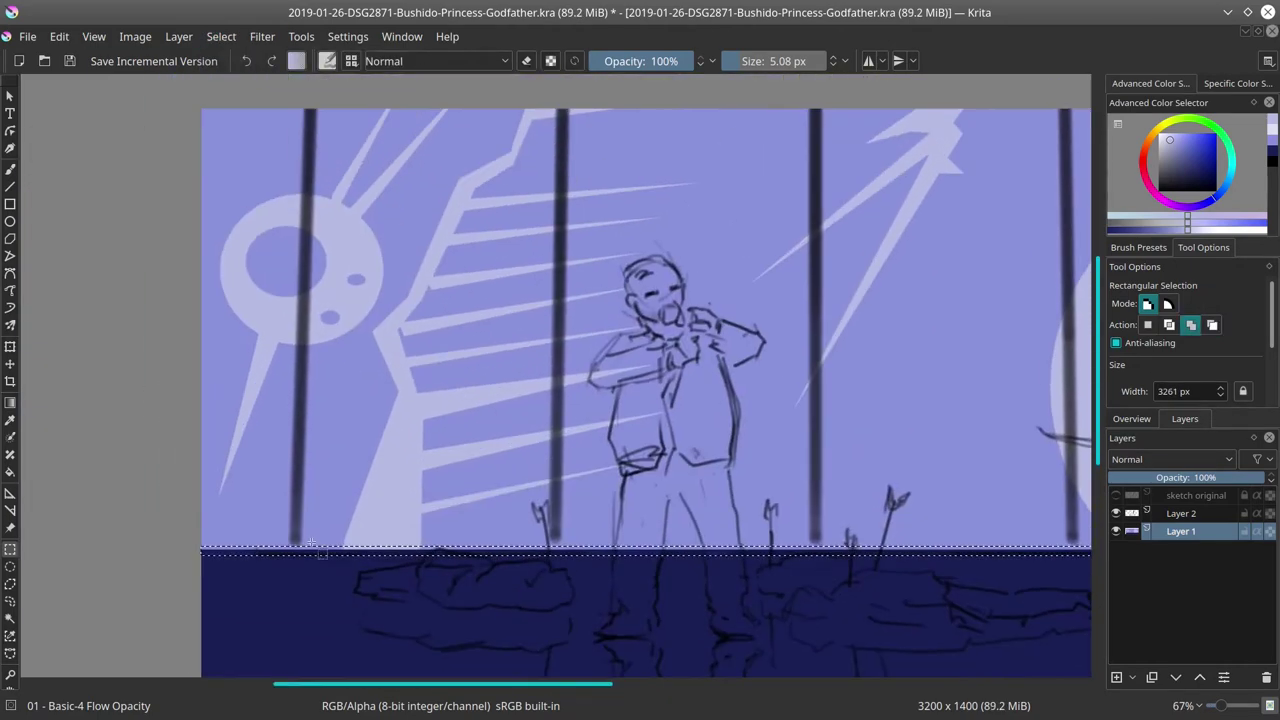
pyautogui.click(10, 584)
pyautogui.click(289, 552)
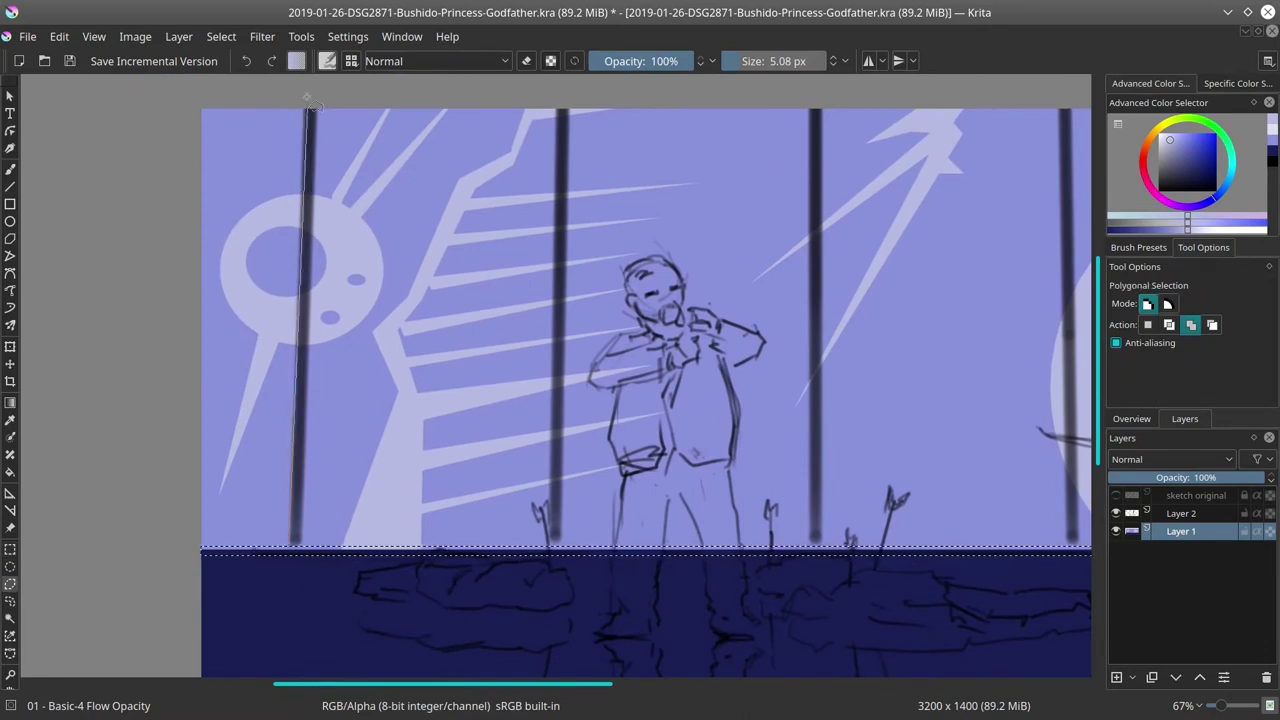
pyautogui.click(305, 96)
pyautogui.click(318, 96)
pyautogui.doubleClick(301, 553)
# Step: Add a polygonal outline of the second pillar, beside the standing man, to the selection
pyautogui.moveTo(530, 404); pyautogui.dragTo(460, 424)
pyautogui.click(480, 572)
pyautogui.click(487, 120)
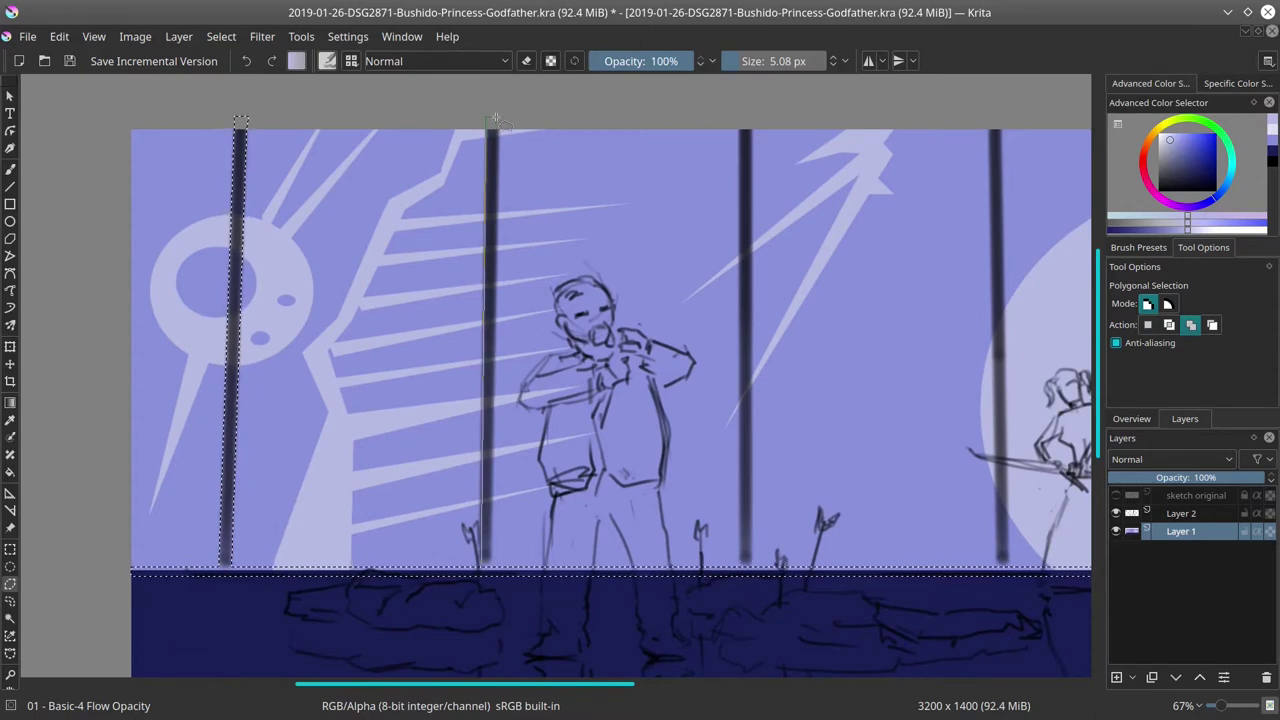
pyautogui.click(499, 120)
pyautogui.click(498, 565)
pyautogui.doubleClick(486, 566)
# Step: Add polygonal outlines of the remaining four pillars, from the third to the sixth, to the selection
pyautogui.moveTo(750, 583); pyautogui.dragTo(510, 588)
pyautogui.click(500, 566)
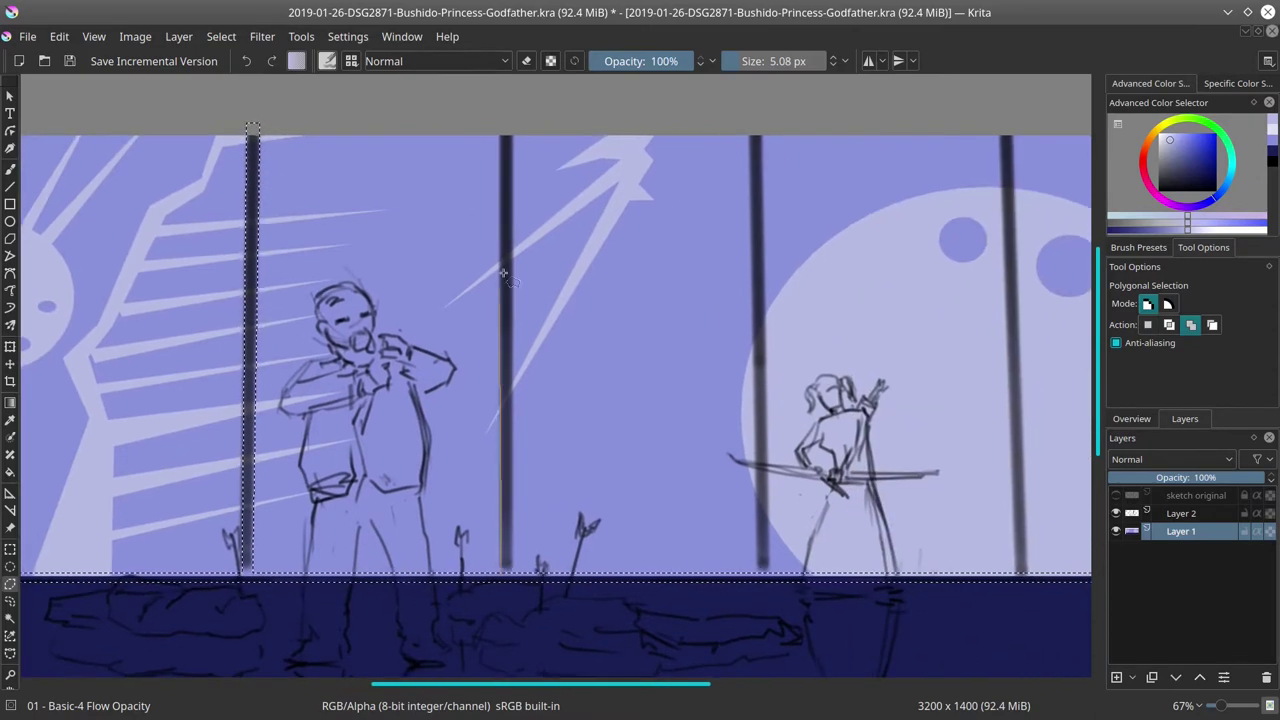
pyautogui.click(500, 127)
pyautogui.click(512, 127)
pyautogui.doubleClick(512, 567)
pyautogui.moveTo(776, 566); pyautogui.dragTo(630, 552)
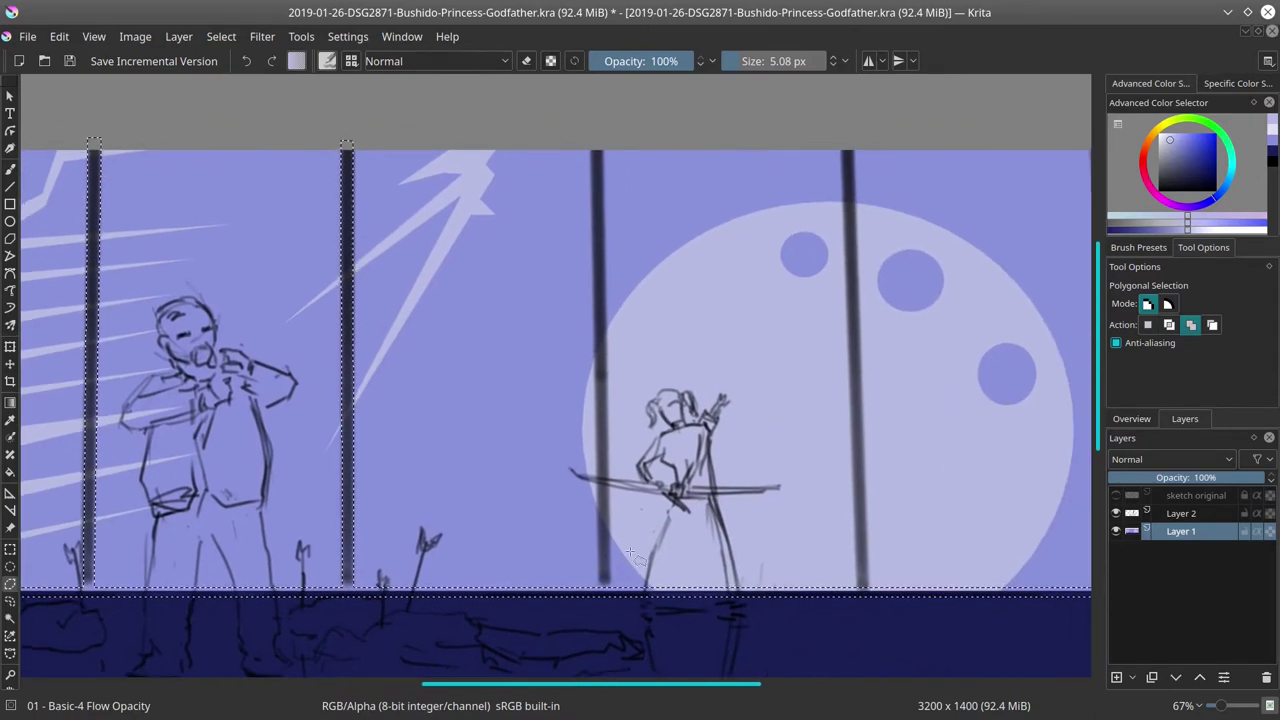
pyautogui.moveTo(608, 594); pyautogui.dragTo(688, 608)
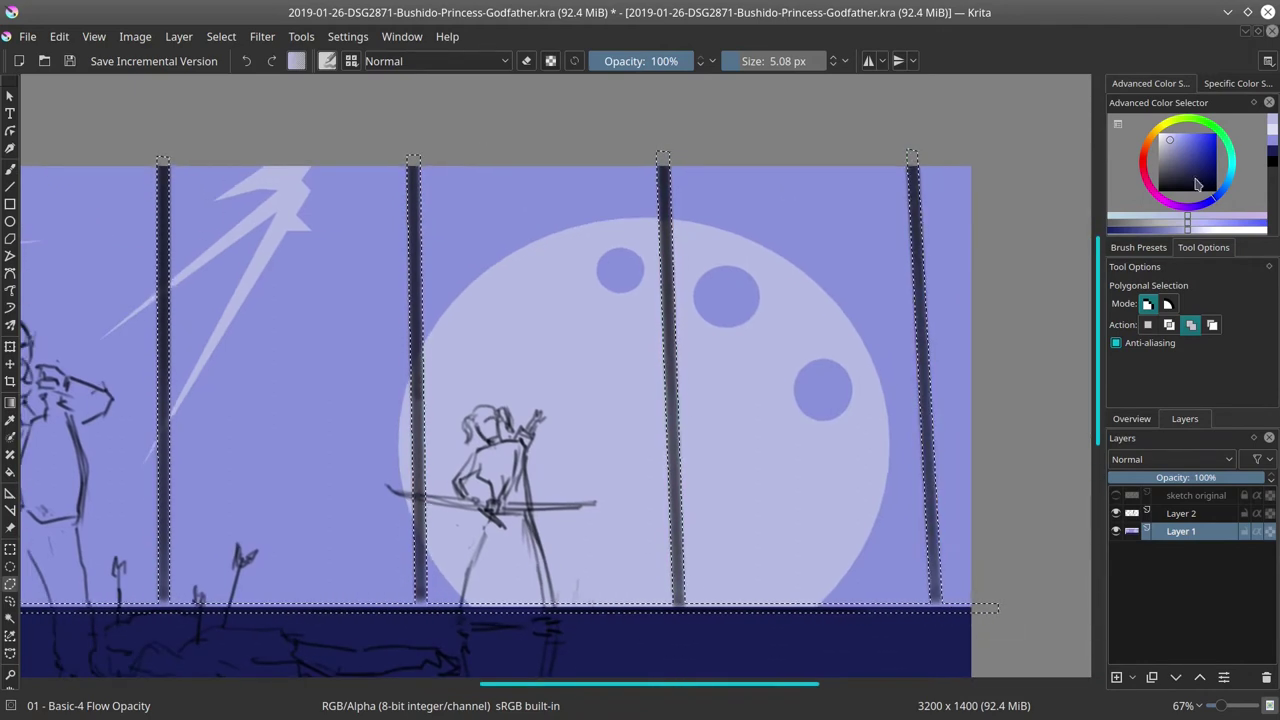
# Step: Fill the selected pillars and horizon strip on Layer 1 with a very dark navy
pyautogui.click(1197, 184)
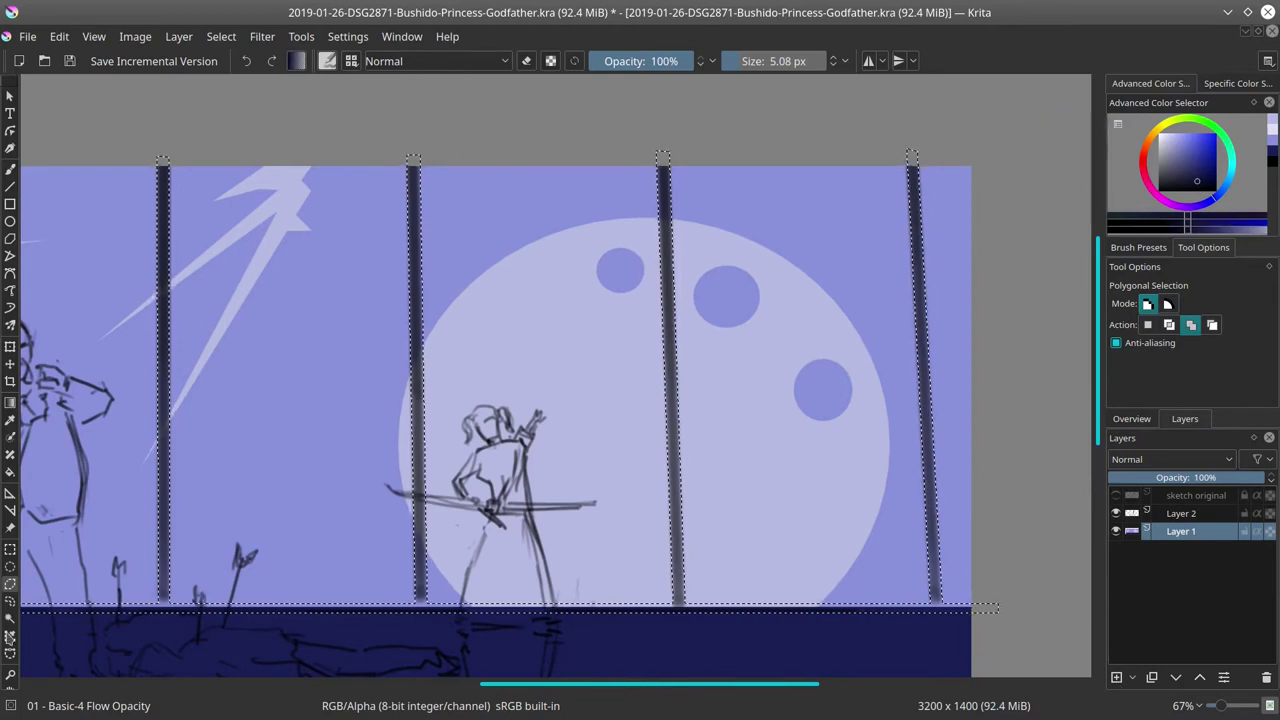
pyautogui.press('f')
pyautogui.click(679, 606)
pyautogui.click(1200, 176)
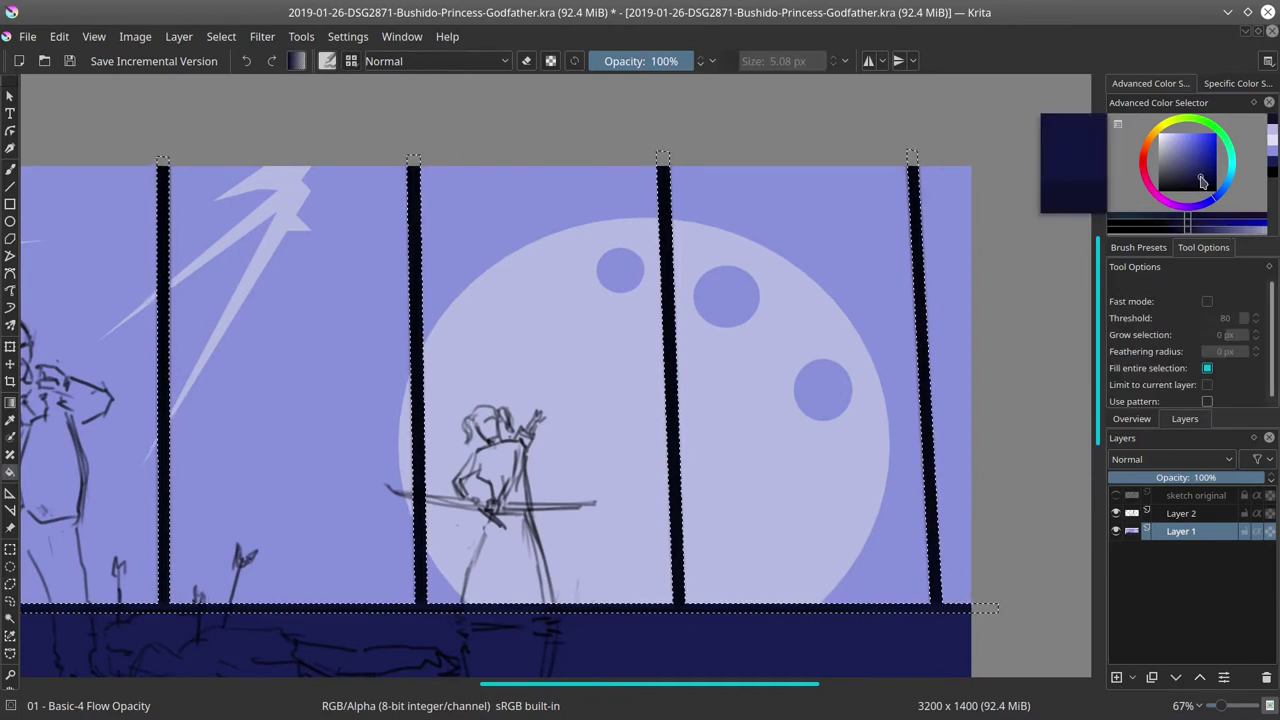
pyautogui.click(687, 617)
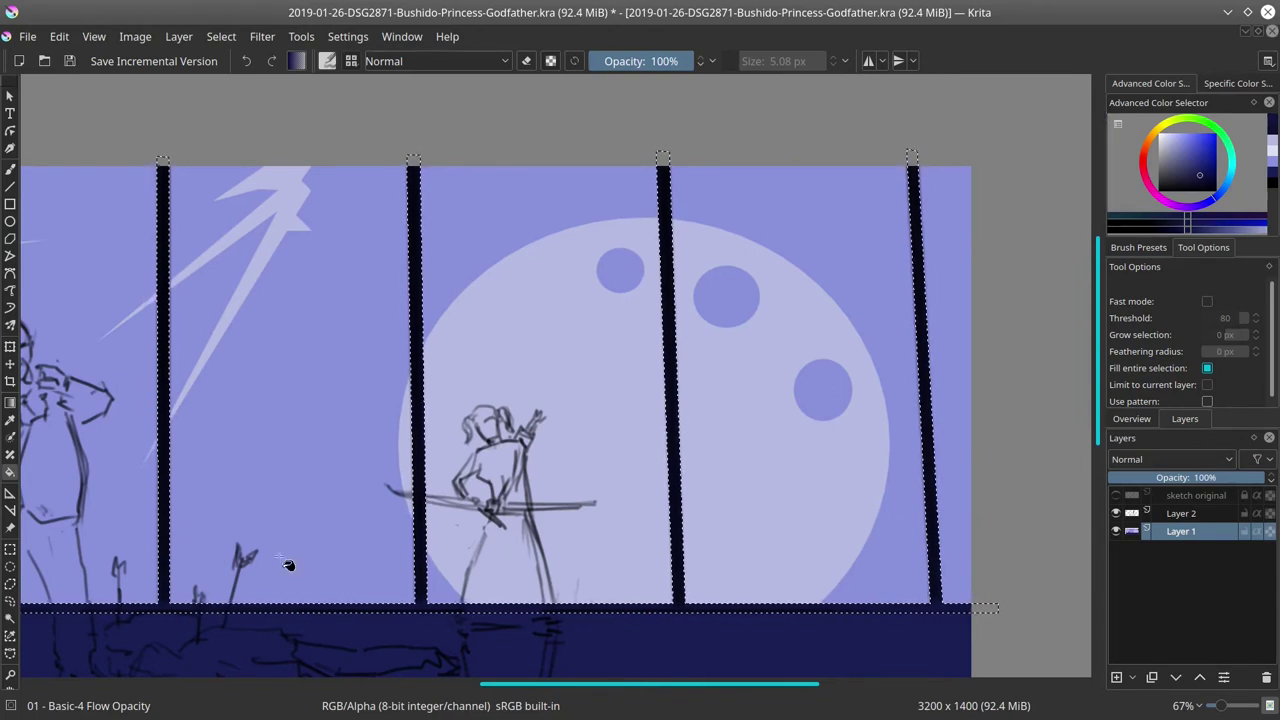
# Step: Sample the floor's navy blue as the painting colour and clear the pillar selection
pyautogui.click(10, 419)
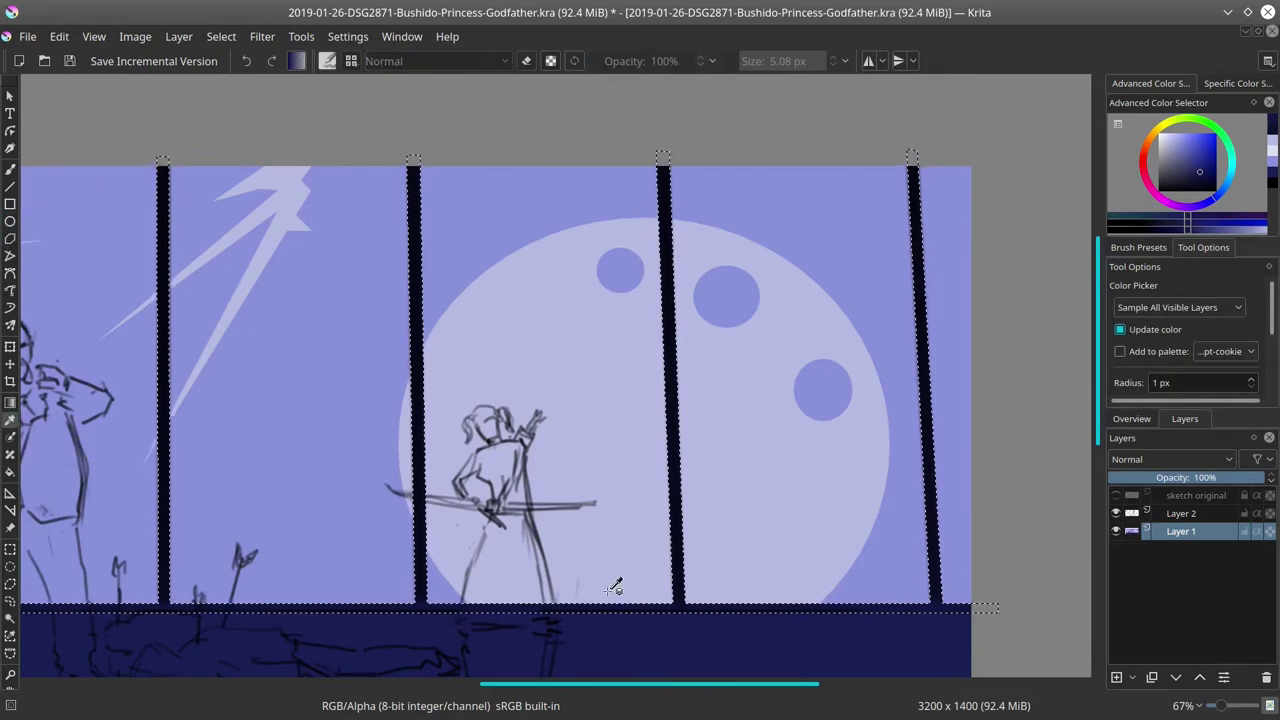
pyautogui.press('-')
pyautogui.press('-')
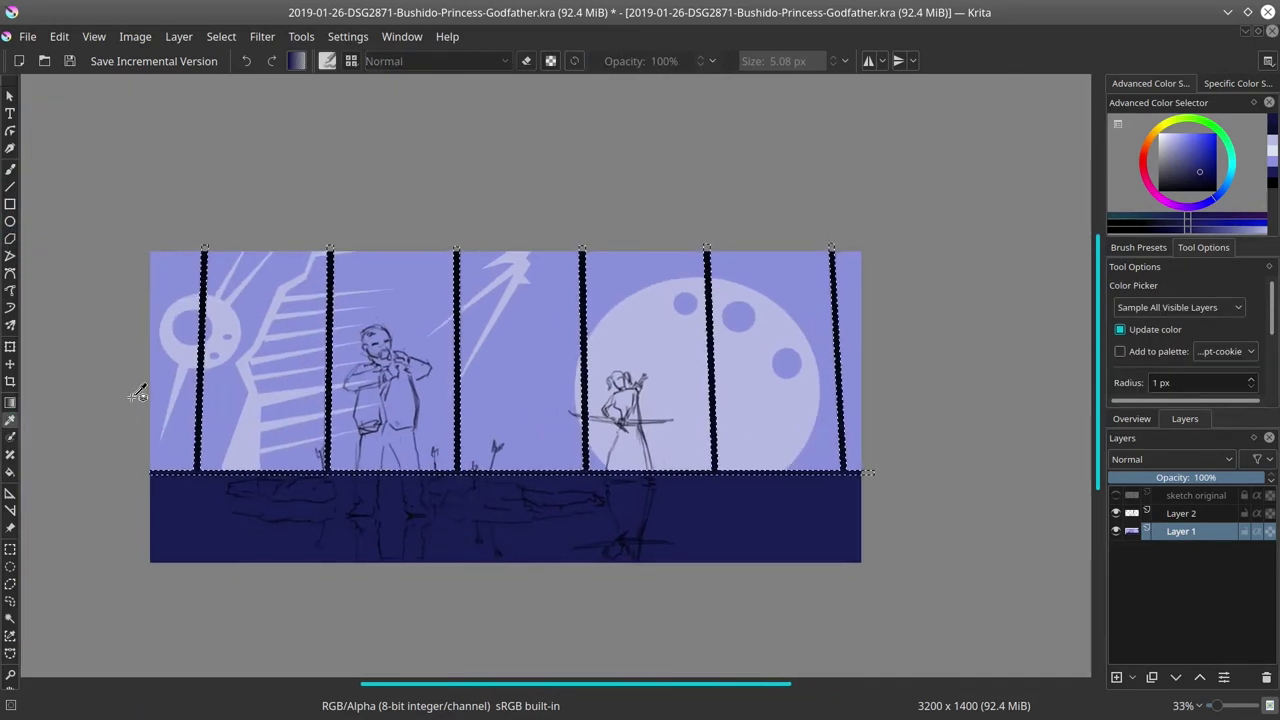
pyautogui.click(221, 36)
pyautogui.click(250, 80)
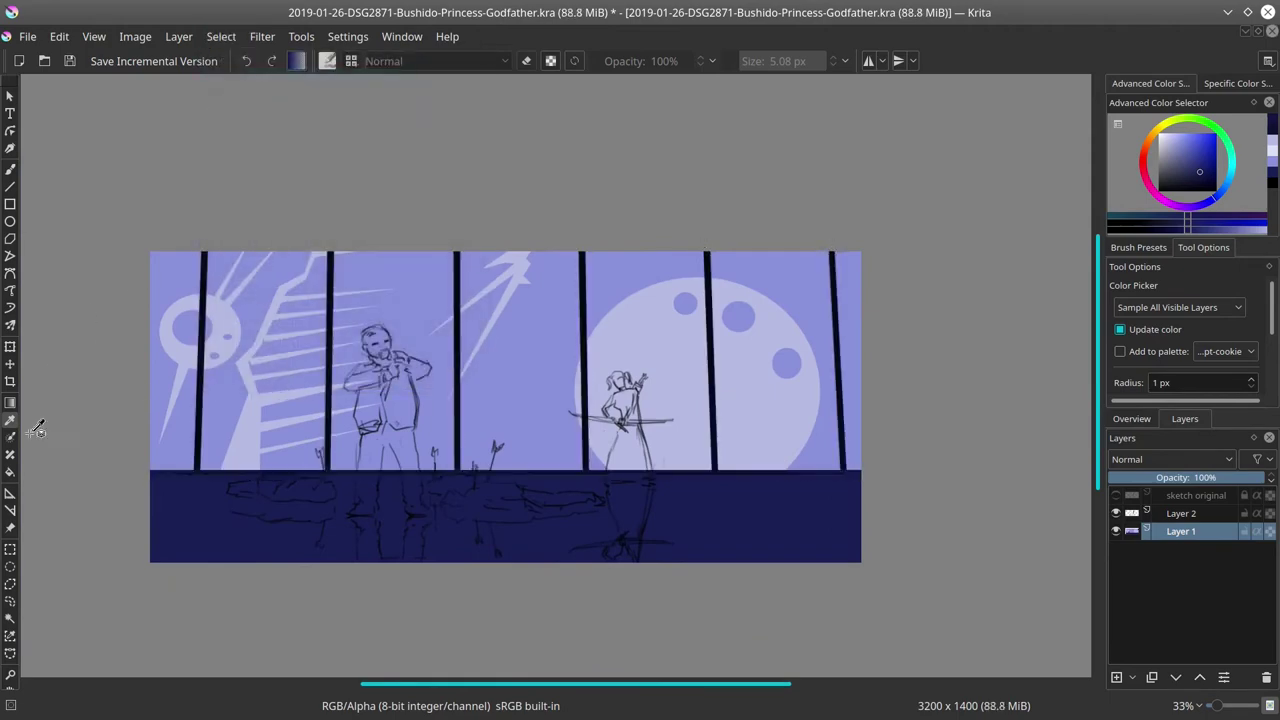
# Step: Undo the pillar deselection and the very dark navy fill, keeping the pillars and horizon strip selected
pyautogui.click(718, 451)
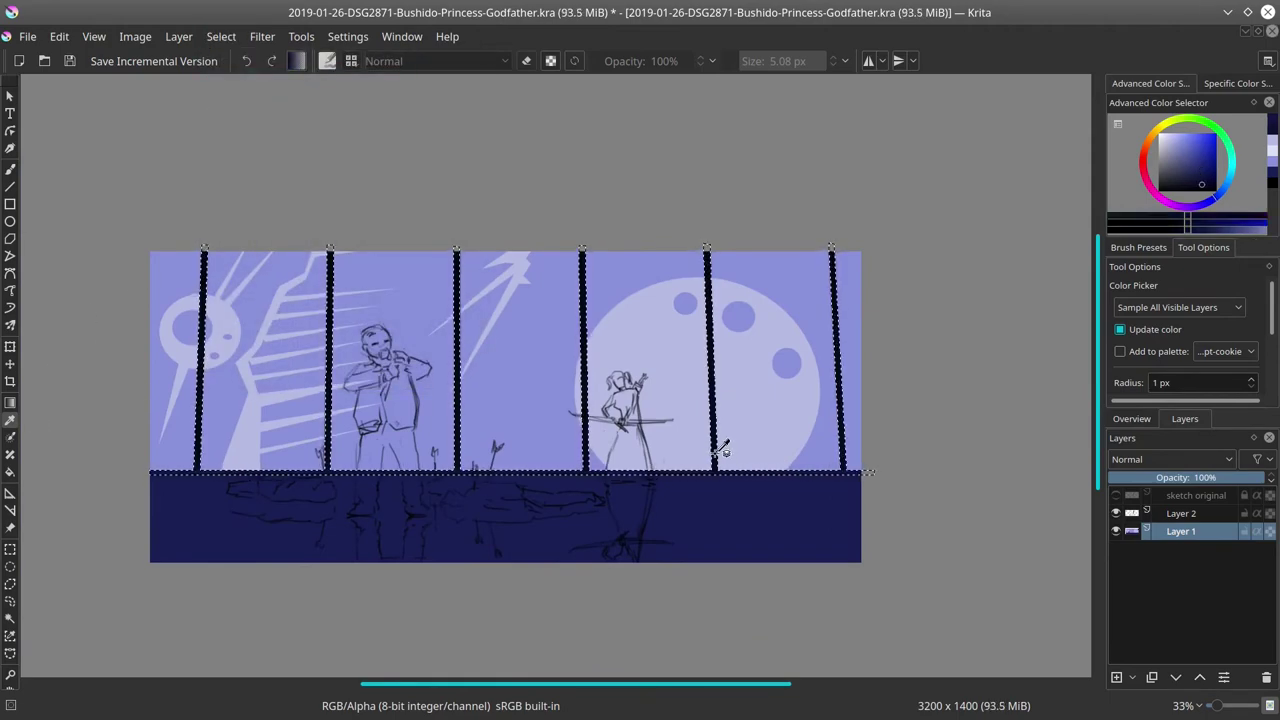
pyautogui.click(63, 38)
pyautogui.click(66, 57)
pyautogui.click(67, 38)
pyautogui.click(68, 57)
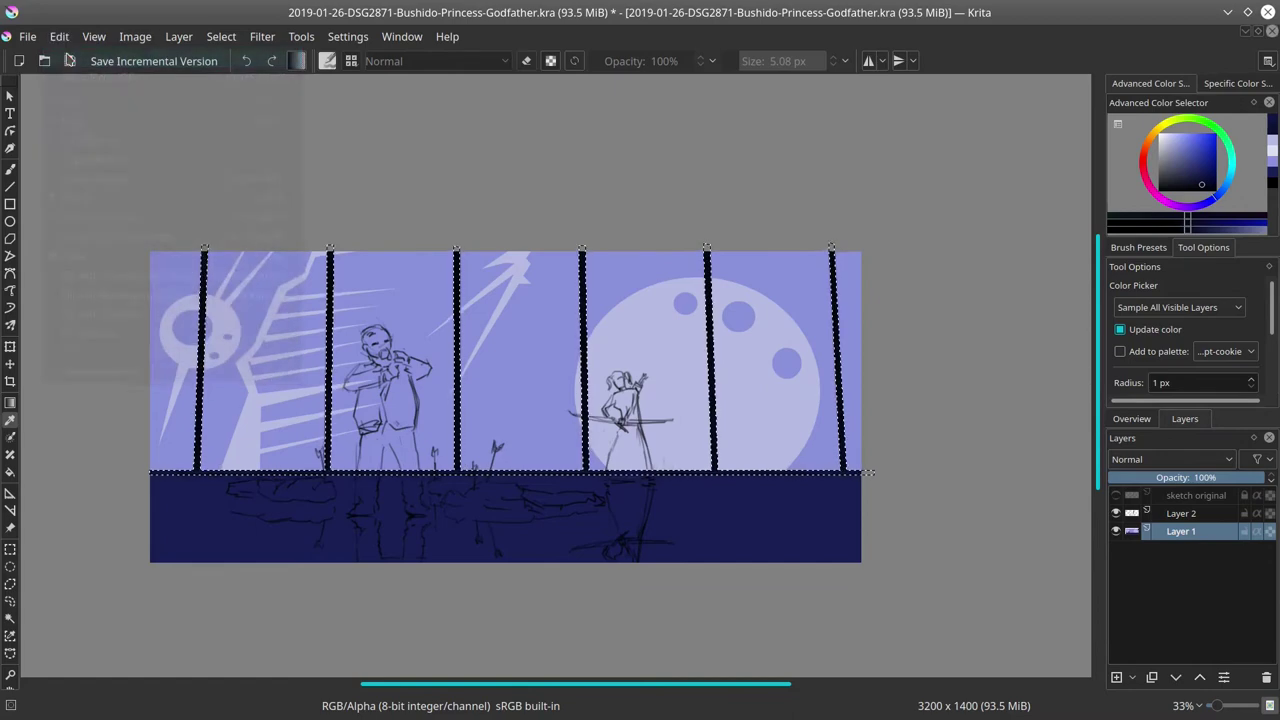
pyautogui.click(68, 38)
pyautogui.click(69, 57)
pyautogui.click(68, 38)
pyautogui.click(70, 57)
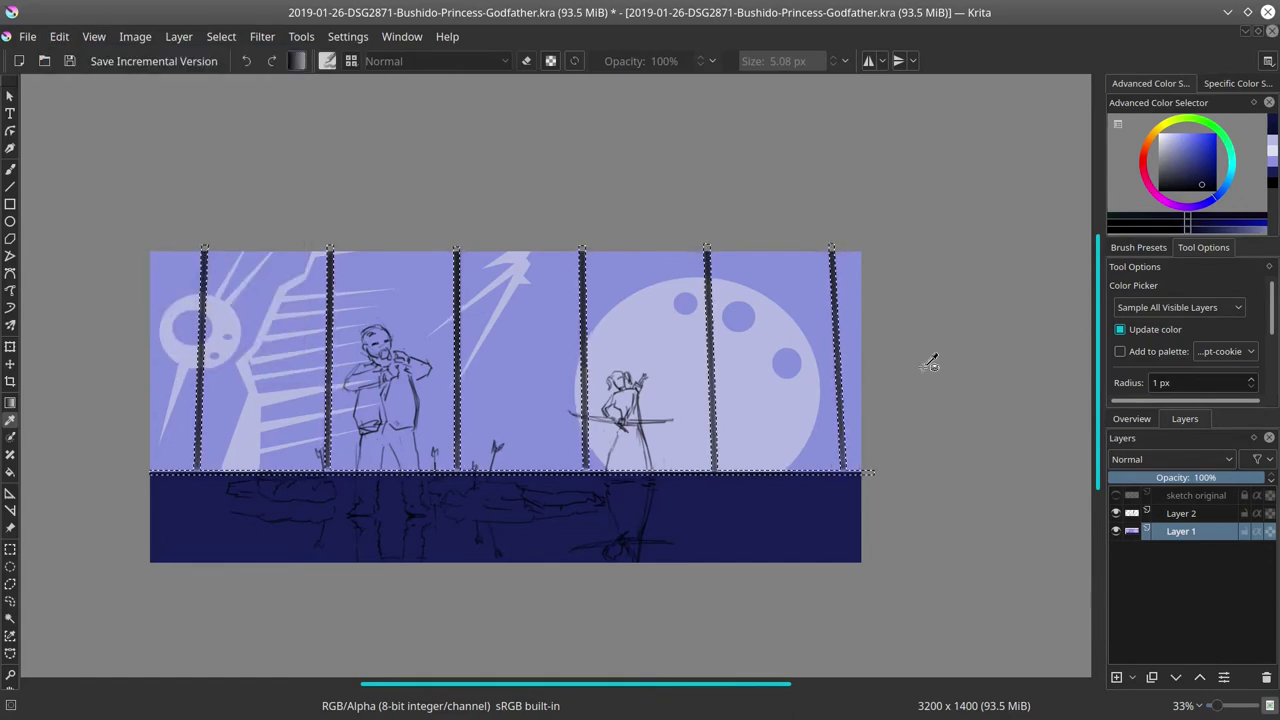
# Step: Refill the selected pillars and horizon strip on Layer 1 with a slightly lighter dark navy
pyautogui.click(706, 531)
pyautogui.click(10, 172)
pyautogui.click(10, 471)
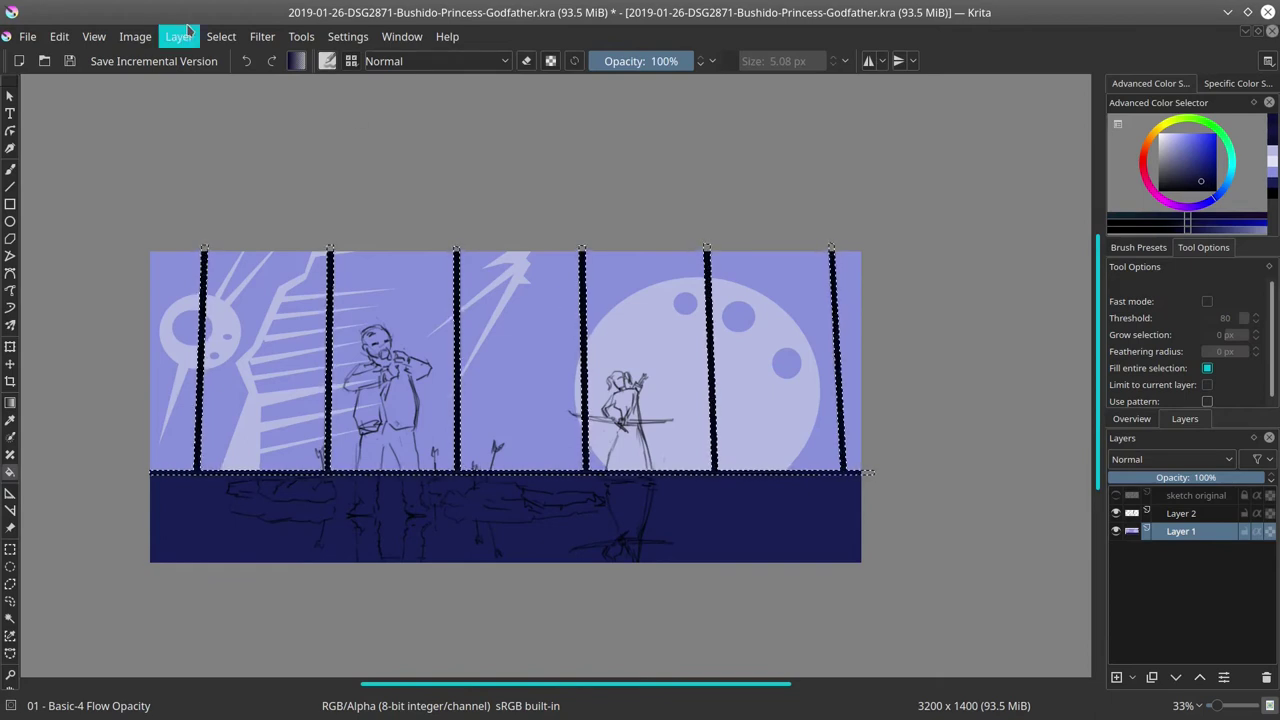
pyautogui.click(10, 421)
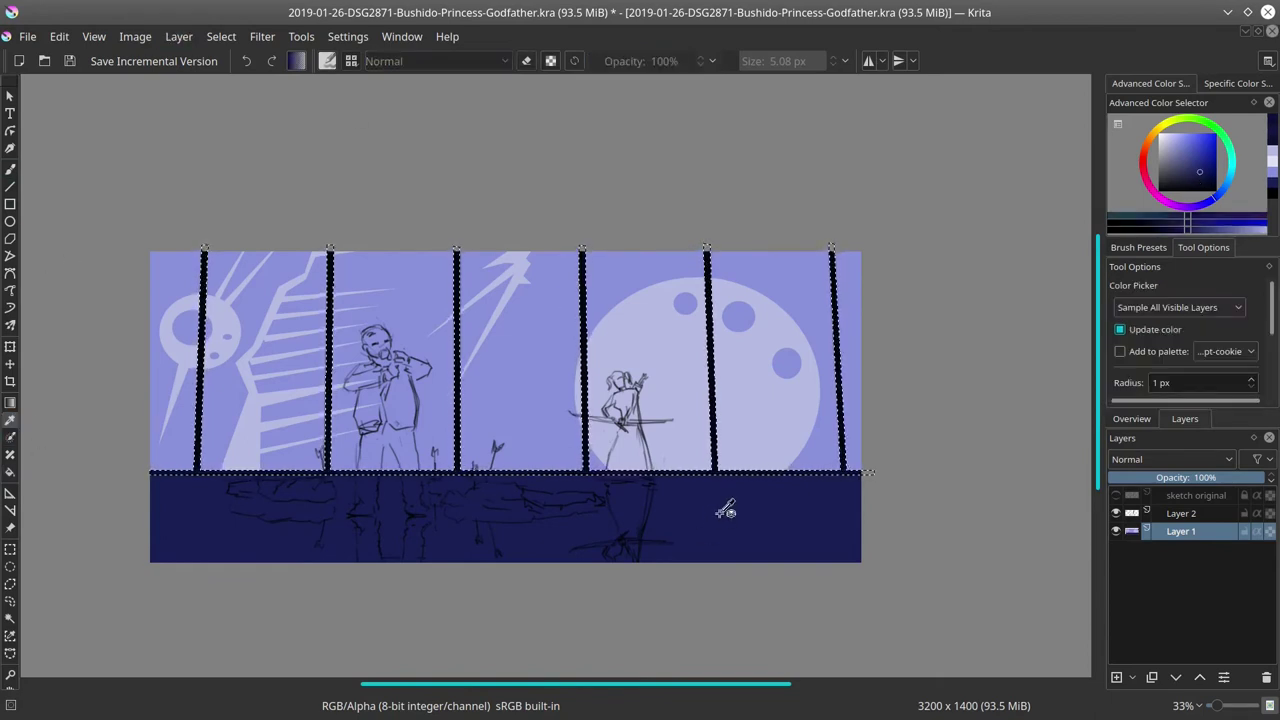
# Step: Hide Layer 2 and clear the pillar selection
pyautogui.click(1116, 513)
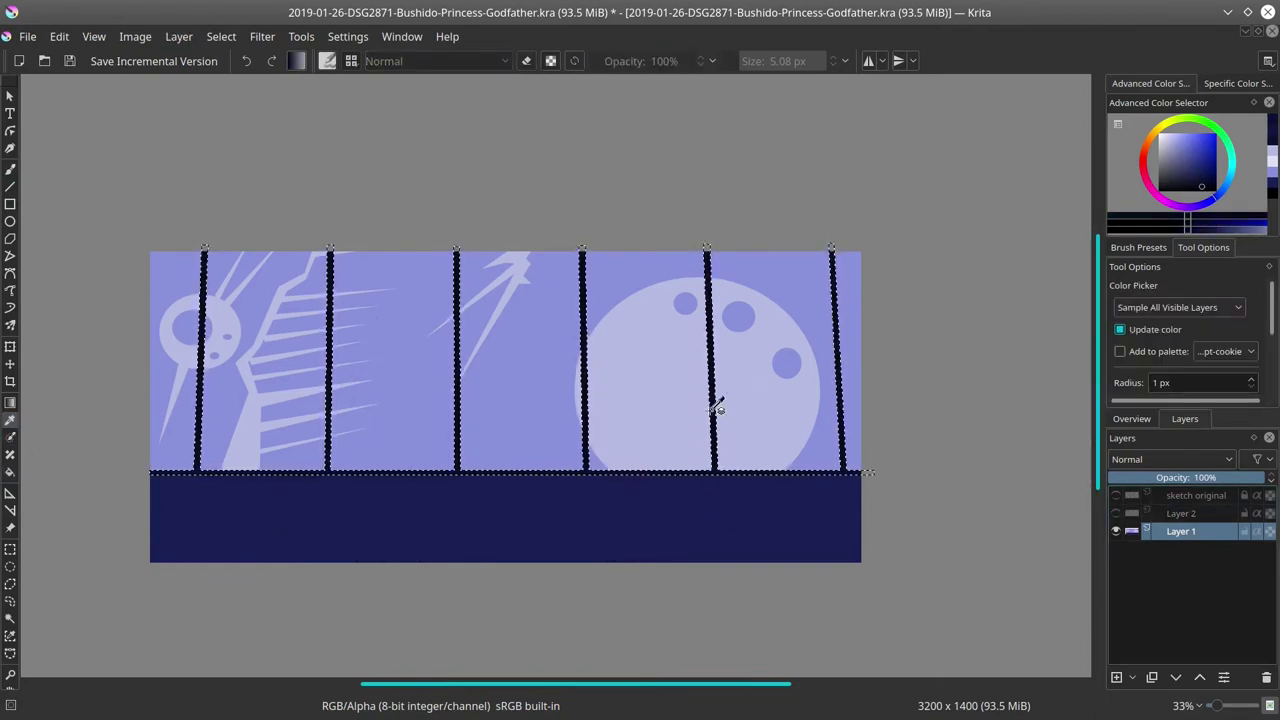
pyautogui.click(221, 36)
pyautogui.click(224, 75)
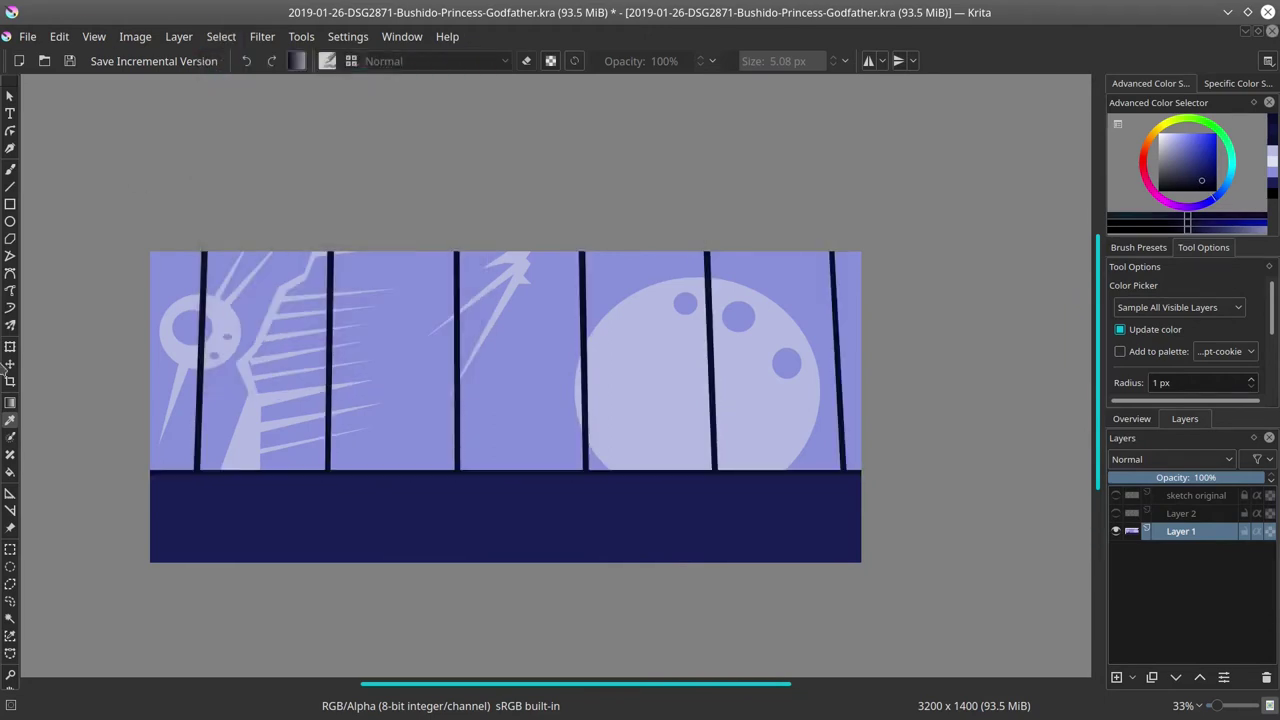
# Step: Select the floor below the horizon strip with a rectangle and fill it with a lighter navy blue
pyautogui.click(10, 549)
pyautogui.moveTo(910, 597)
pyautogui.mouseDown()
pyautogui.moveTo(272, 483)
pyautogui.moveTo(128, 473)
pyautogui.mouseUp()
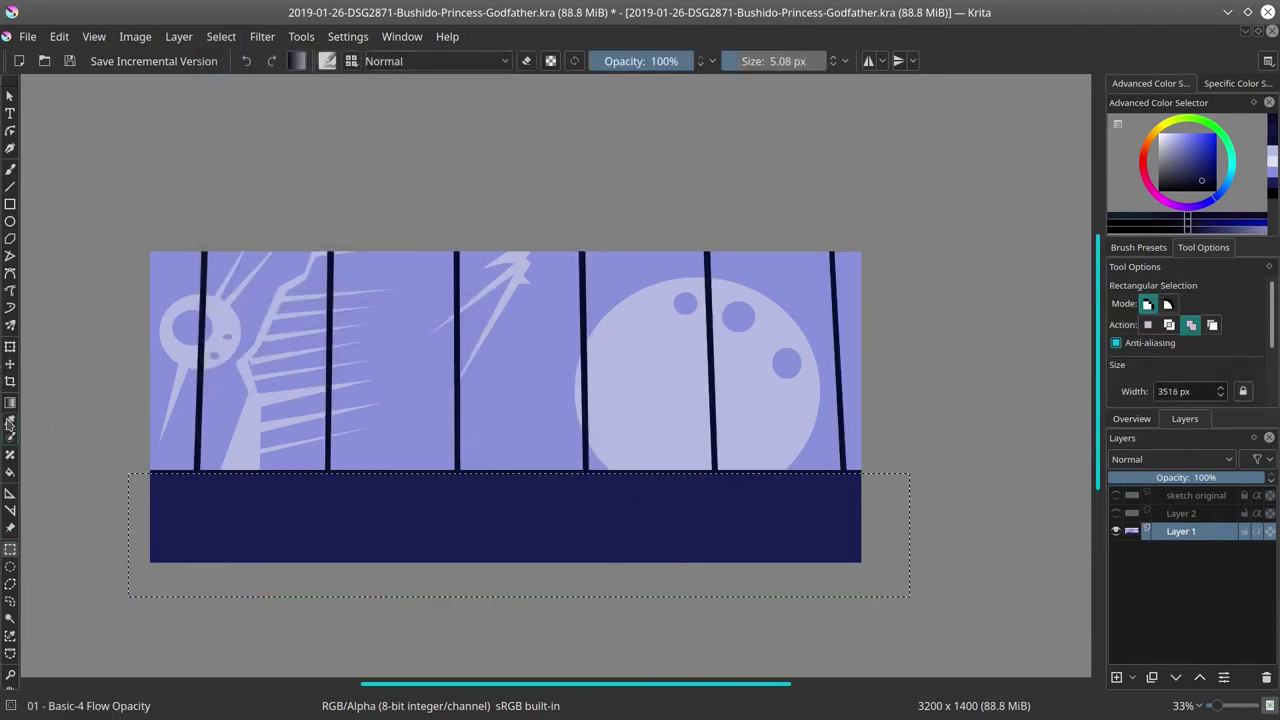
pyautogui.click(10, 421)
pyautogui.click(313, 546)
pyautogui.click(1199, 166)
pyautogui.press('f')
pyautogui.click(346, 531)
# Step: Clear the floor selection, show Layer 2 again and save the document
pyautogui.click(221, 36)
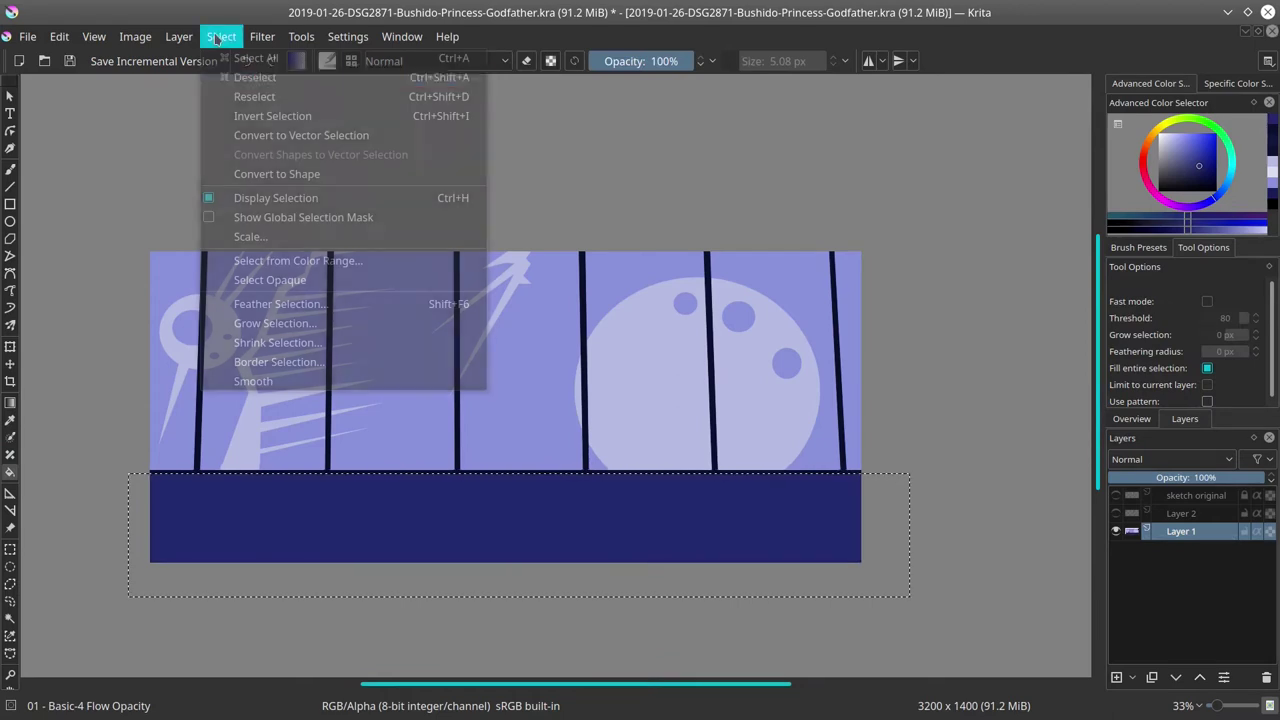
pyautogui.click(224, 78)
pyautogui.click(1116, 513)
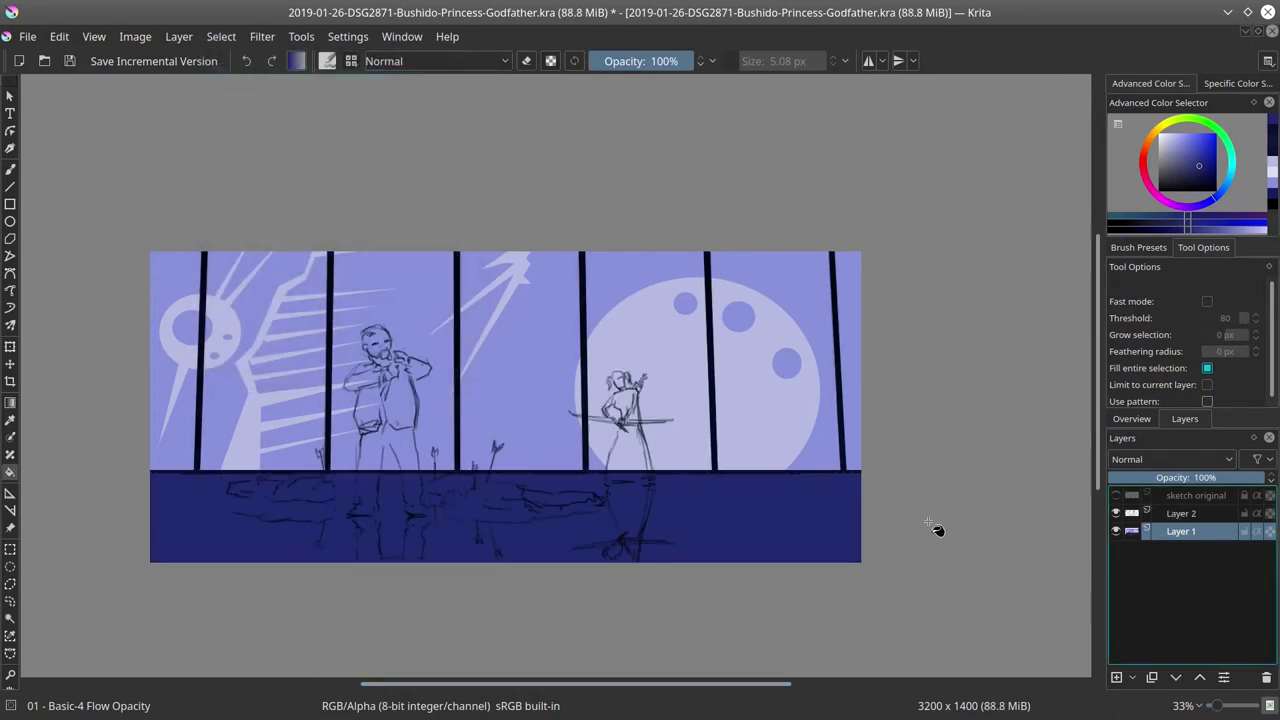
pyautogui.hotkey('ctrl', 's')
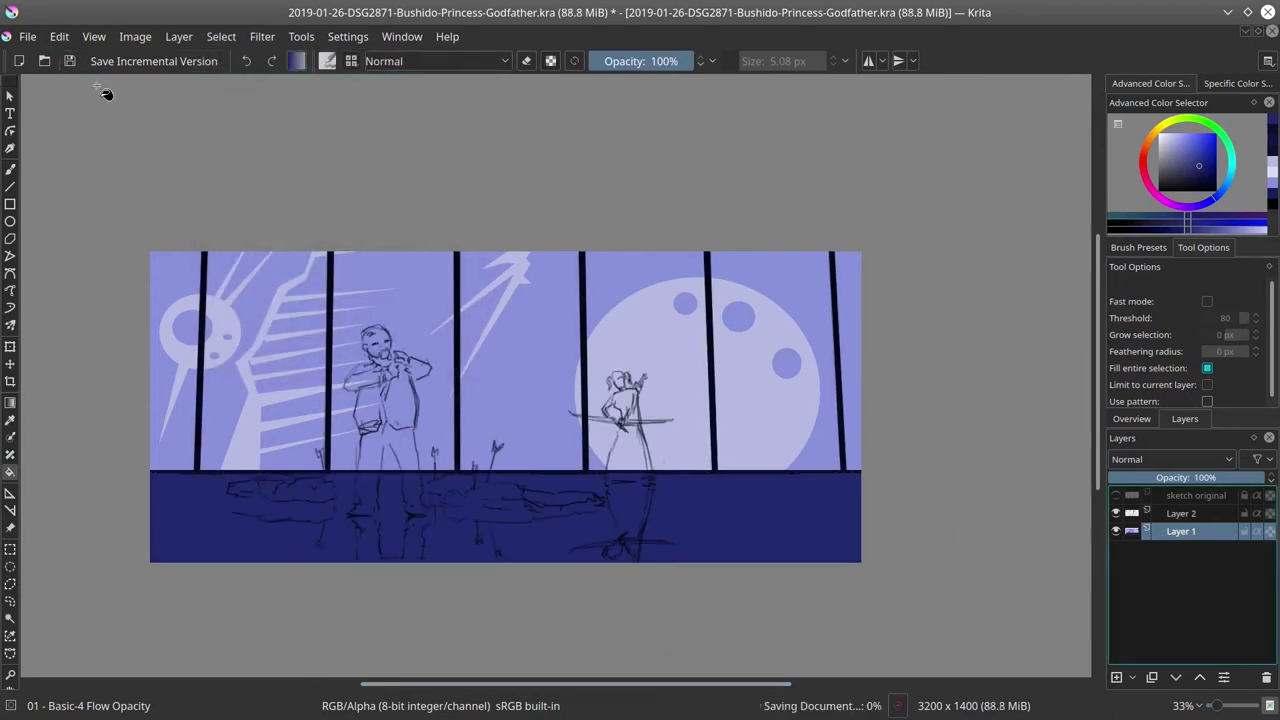
# Step: Duplicate Layer 1, move the copy above Layer 2, hide it, and make Layer 1 the active layer
pyautogui.rightClick(1190, 534)
pyautogui.click(1172, 286)
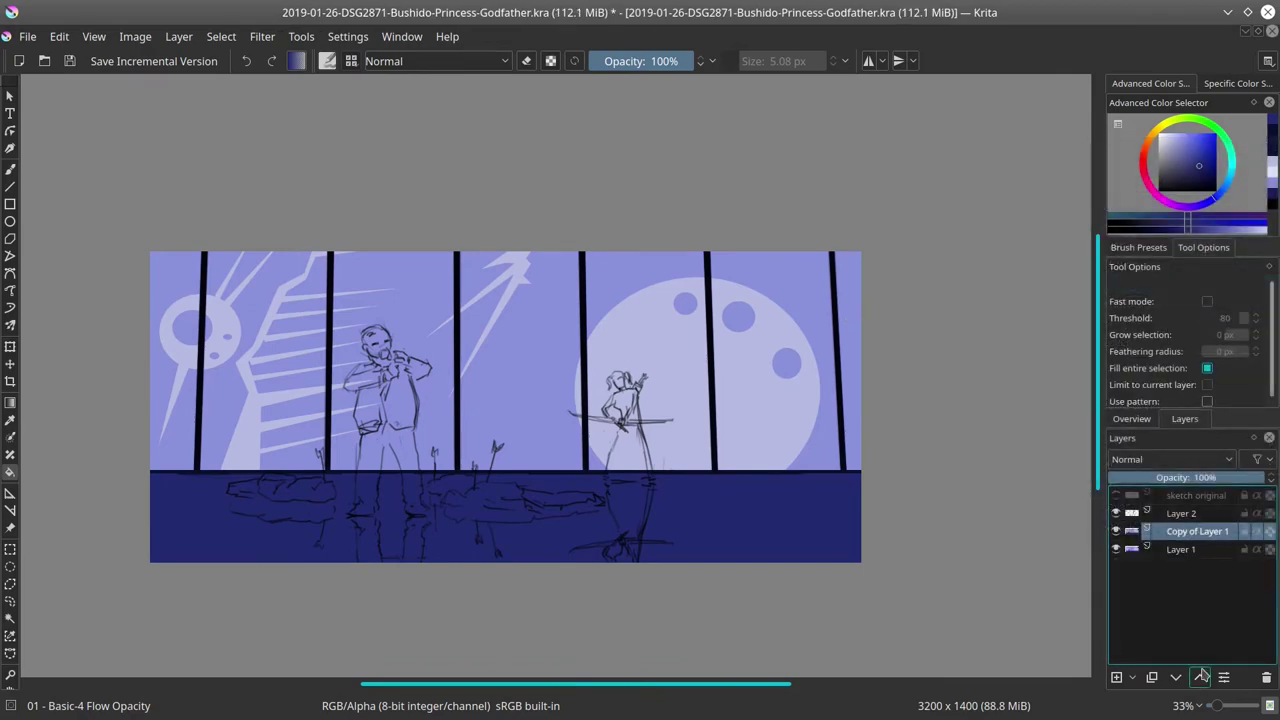
pyautogui.click(1200, 677)
pyautogui.click(1116, 513)
pyautogui.click(1197, 549)
# Step: Set up freehand painting with the Eraser Circle preset from Ej-Faves in Normal blending mode
pyautogui.click(1138, 247)
pyautogui.click(1216, 319)
pyautogui.click(437, 61)
pyautogui.click(437, 279)
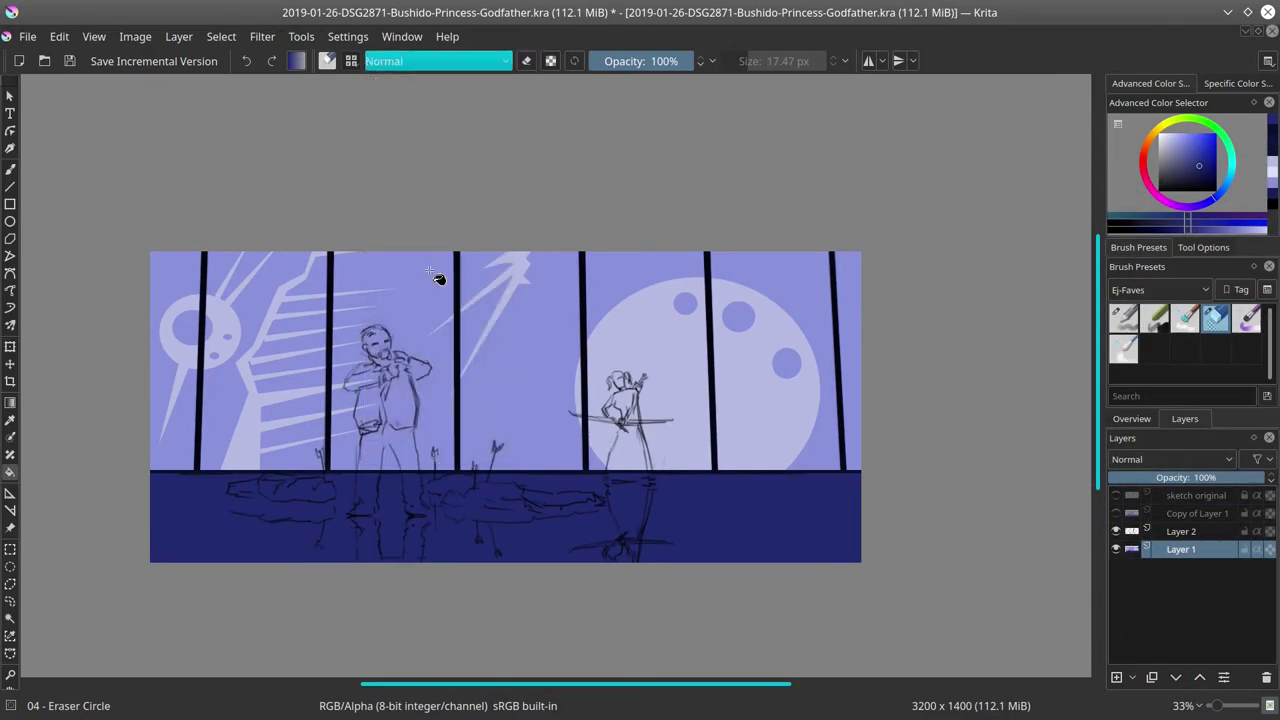
pyautogui.click(10, 170)
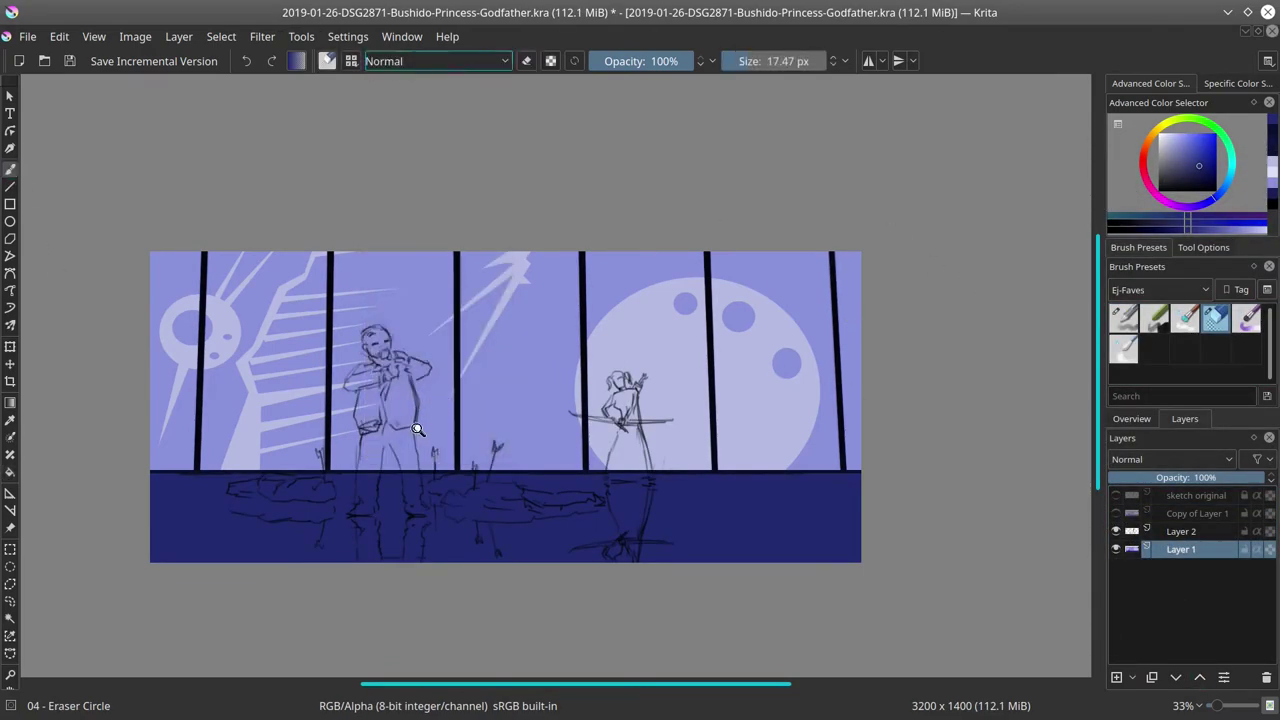
# Step: Sample the dark navy of the pillar beside the standing man as the painting colour, hiding Layer 2 while sampling
pyautogui.moveTo(417, 429)
pyautogui.mouseDown()
pyautogui.moveTo(420, 371)
pyautogui.moveTo(444, 371)
pyautogui.mouseUp()
pyautogui.moveTo(397, 351); pyautogui.dragTo(394, 396)
pyautogui.hotkey('ctrl', 'z')
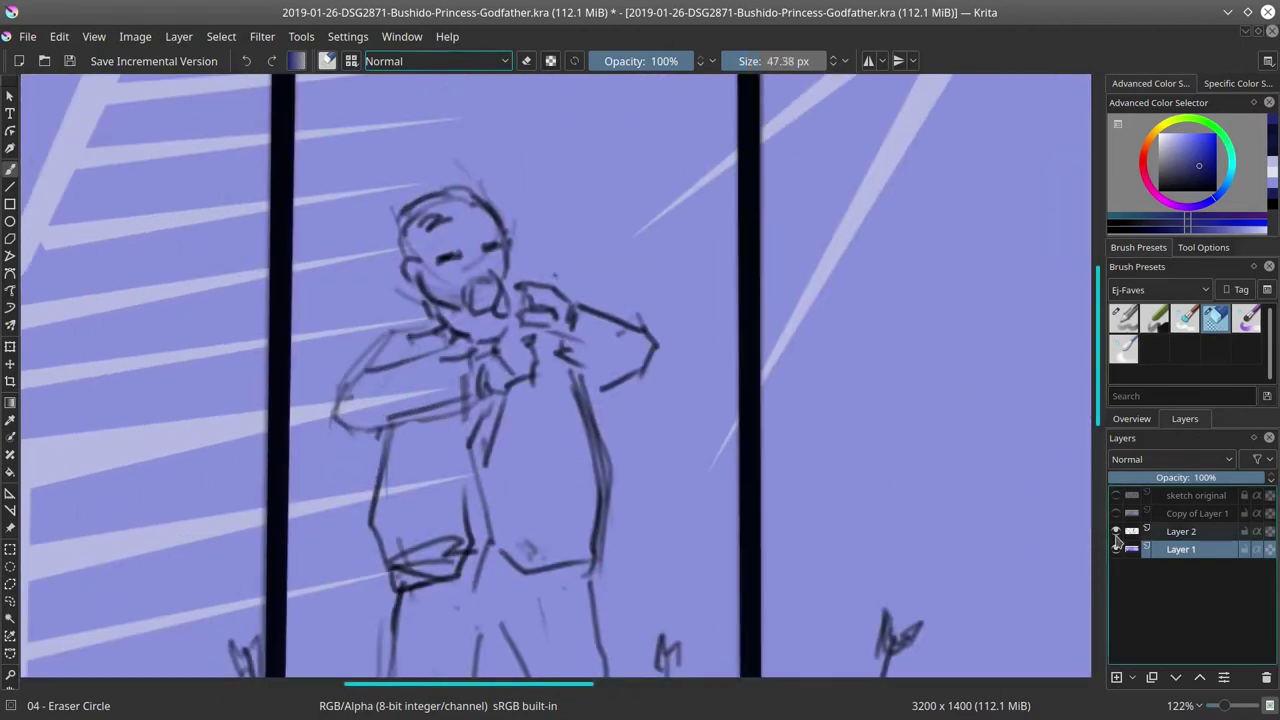
pyautogui.click(1116, 532)
pyautogui.keyDown('ctrl'); pyautogui.click(280, 308); pyautogui.keyUp('ctrl')
pyautogui.click(1116, 532)
# Step: Paint the standing man's bent arm, hair, head and raised hand in dark navy over the sketch
pyautogui.moveTo(405, 350)
pyautogui.mouseDown()
pyautogui.moveTo(350, 405)
pyautogui.moveTo(409, 357)
pyautogui.moveTo(478, 340)
pyautogui.mouseUp()
pyautogui.moveTo(424, 212); pyautogui.dragTo(411, 260)
pyautogui.moveTo(410, 214); pyautogui.dragTo(478, 205)
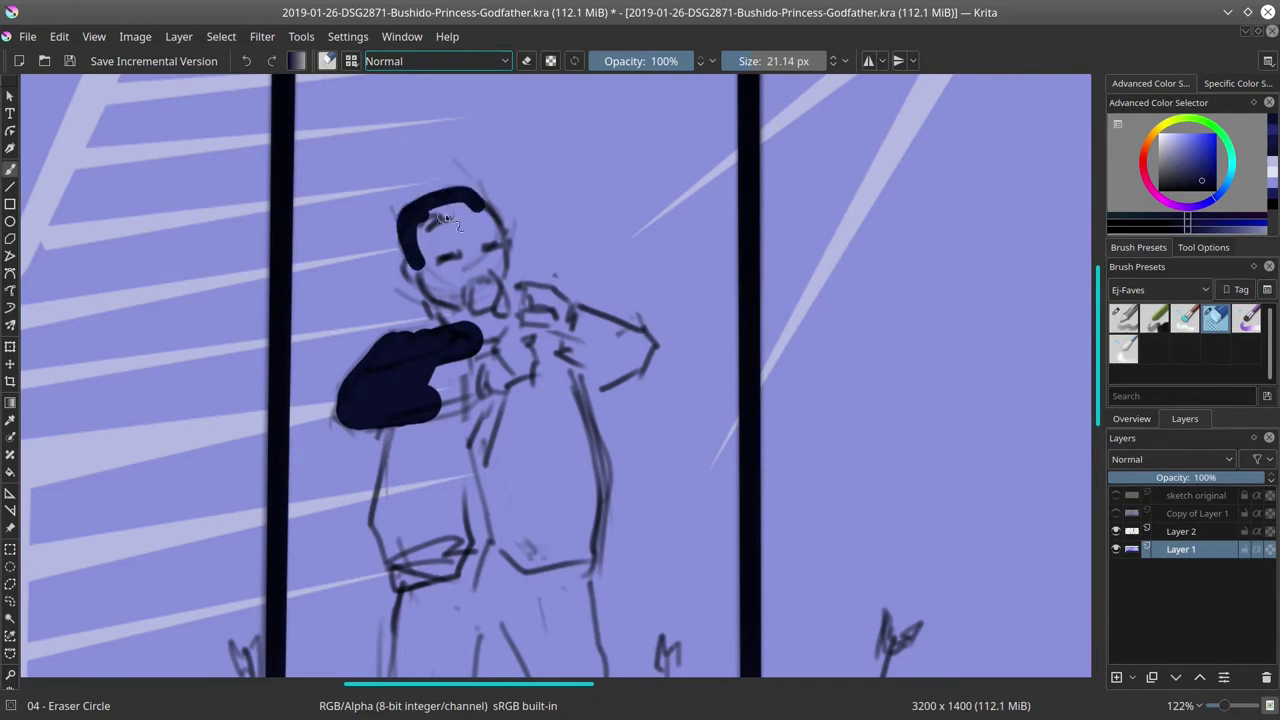
pyautogui.moveTo(414, 266); pyautogui.dragTo(449, 325)
pyautogui.moveTo(426, 232); pyautogui.dragTo(486, 264)
pyautogui.moveTo(490, 335); pyautogui.dragTo(472, 335)
pyautogui.moveTo(495, 298)
pyautogui.mouseDown()
pyautogui.moveTo(497, 332)
pyautogui.moveTo(526, 312)
pyautogui.mouseUp()
pyautogui.moveTo(520, 287)
pyautogui.mouseDown()
pyautogui.moveTo(559, 291)
pyautogui.moveTo(531, 313)
pyautogui.moveTo(551, 322)
pyautogui.moveTo(548, 288)
pyautogui.mouseUp()
pyautogui.moveTo(519, 287)
pyautogui.mouseDown()
pyautogui.moveTo(634, 353)
pyautogui.moveTo(588, 386)
pyautogui.moveTo(632, 366)
pyautogui.moveTo(582, 355)
pyautogui.mouseUp()
# Step: Enlarge the brush up to 72.37 px and paint the standing man's shoulders, other arm and jacket in dark navy
pyautogui.press(']')
pyautogui.press(']')
pyautogui.press(']')
pyautogui.press(']')
pyautogui.press(']')
pyautogui.press(']')
pyautogui.moveTo(588, 362)
pyautogui.mouseDown()
pyautogui.moveTo(497, 363)
pyautogui.moveTo(446, 382)
pyautogui.mouseUp()
pyautogui.moveTo(536, 482); pyautogui.dragTo(527, 360)
pyautogui.moveTo(417, 286)
pyautogui.mouseDown()
pyautogui.moveTo(377, 396)
pyautogui.moveTo(400, 505)
pyautogui.mouseUp()
pyautogui.press(']')
pyautogui.press(']')
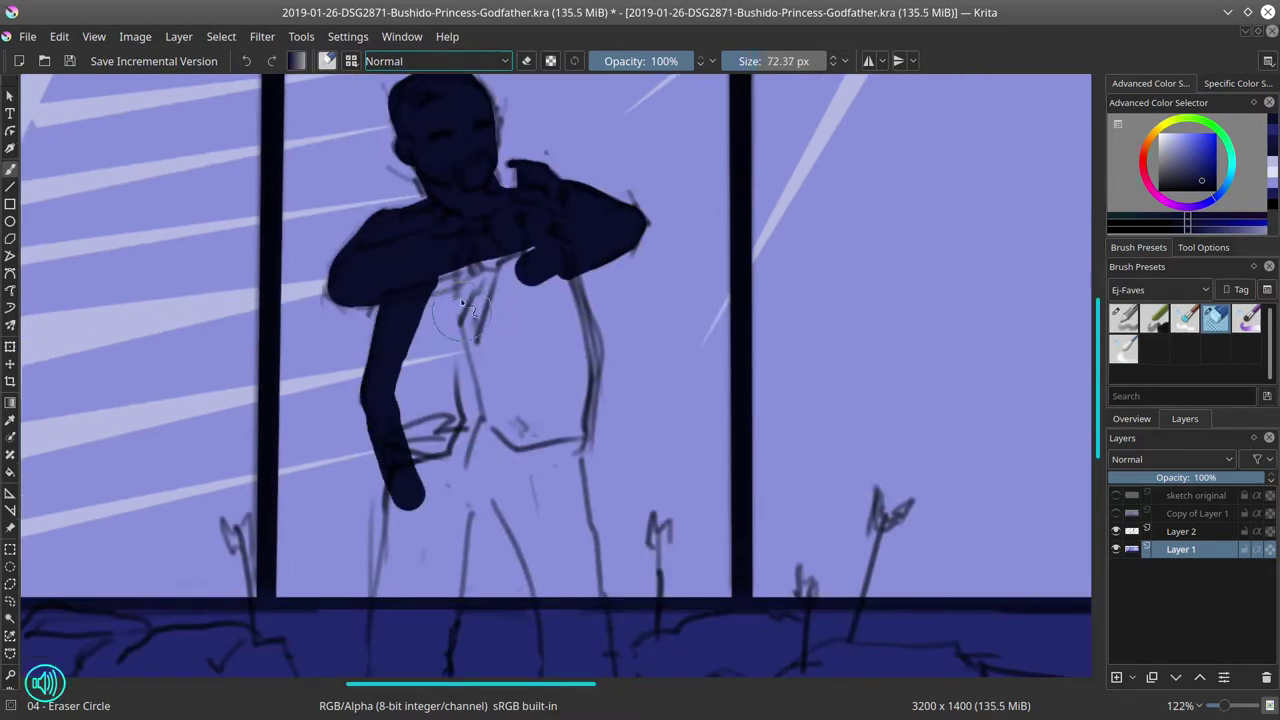
pyautogui.moveTo(424, 348)
pyautogui.mouseDown()
pyautogui.moveTo(462, 416)
pyautogui.moveTo(561, 360)
pyautogui.moveTo(556, 311)
pyautogui.moveTo(549, 458)
pyautogui.mouseUp()
# Step: Paint the man's first leg down to the shoe in dark navy with a smaller brush of about 44 px
pyautogui.scroll(-3, 549, 458)
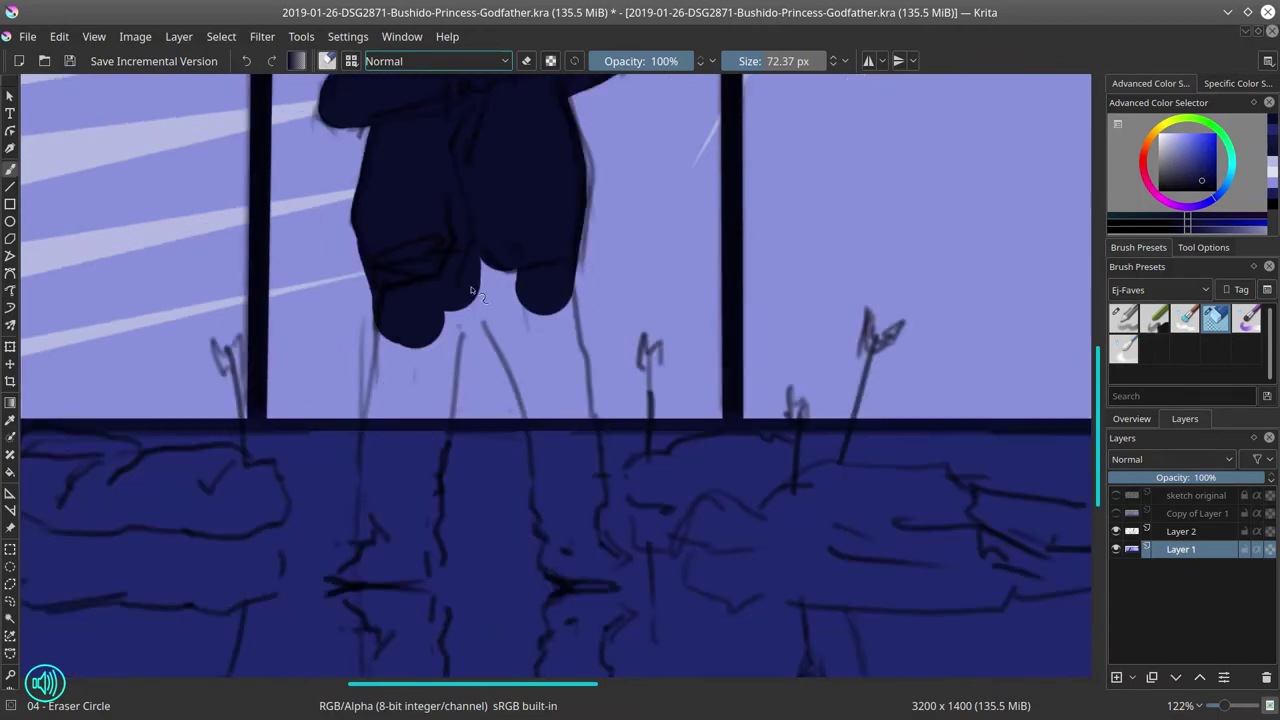
pyautogui.press('[')
pyautogui.press('[')
pyautogui.press('[')
pyautogui.moveTo(398, 320)
pyautogui.mouseDown()
pyautogui.moveTo(362, 574)
pyautogui.moveTo(429, 537)
pyautogui.moveTo(420, 551)
pyautogui.moveTo(420, 414)
pyautogui.moveTo(474, 260)
pyautogui.mouseUp()
pyautogui.press(']')
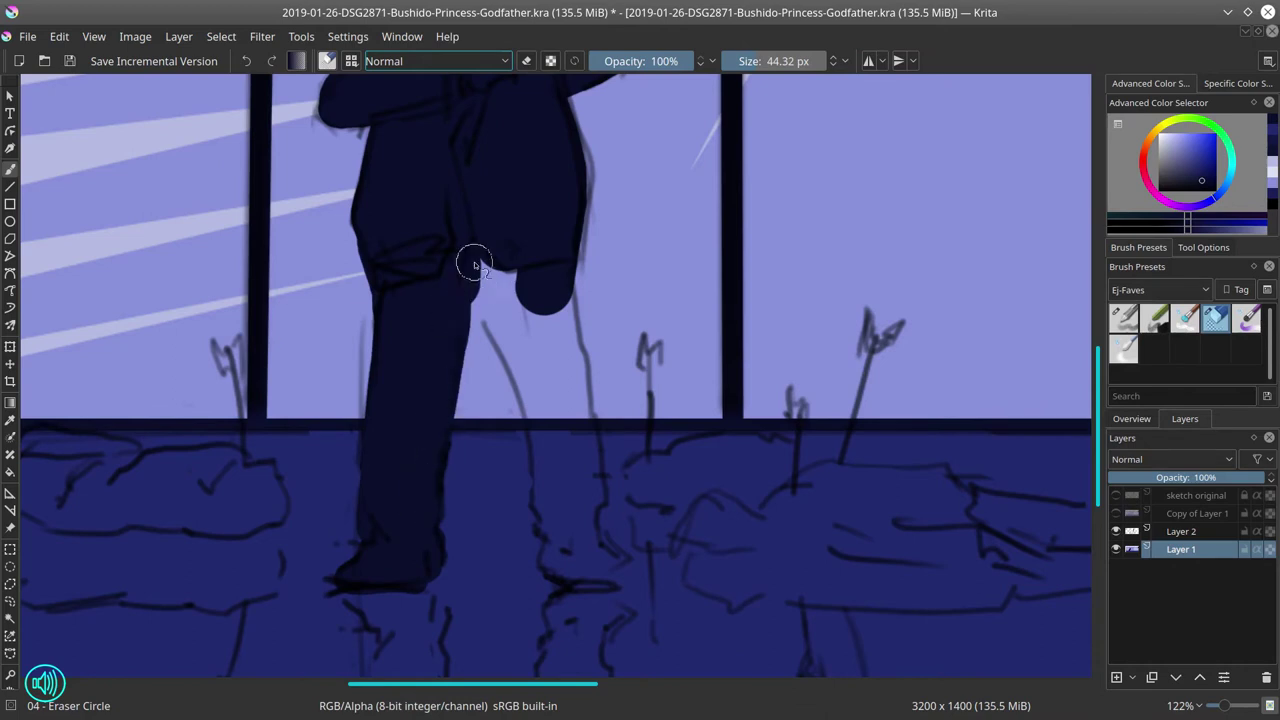
# Step: Hide Layer 2 to examine the man's silhouette without the sketch lines, and show it again
pyautogui.click(1117, 532)
pyautogui.scroll(-4, 572, 435)
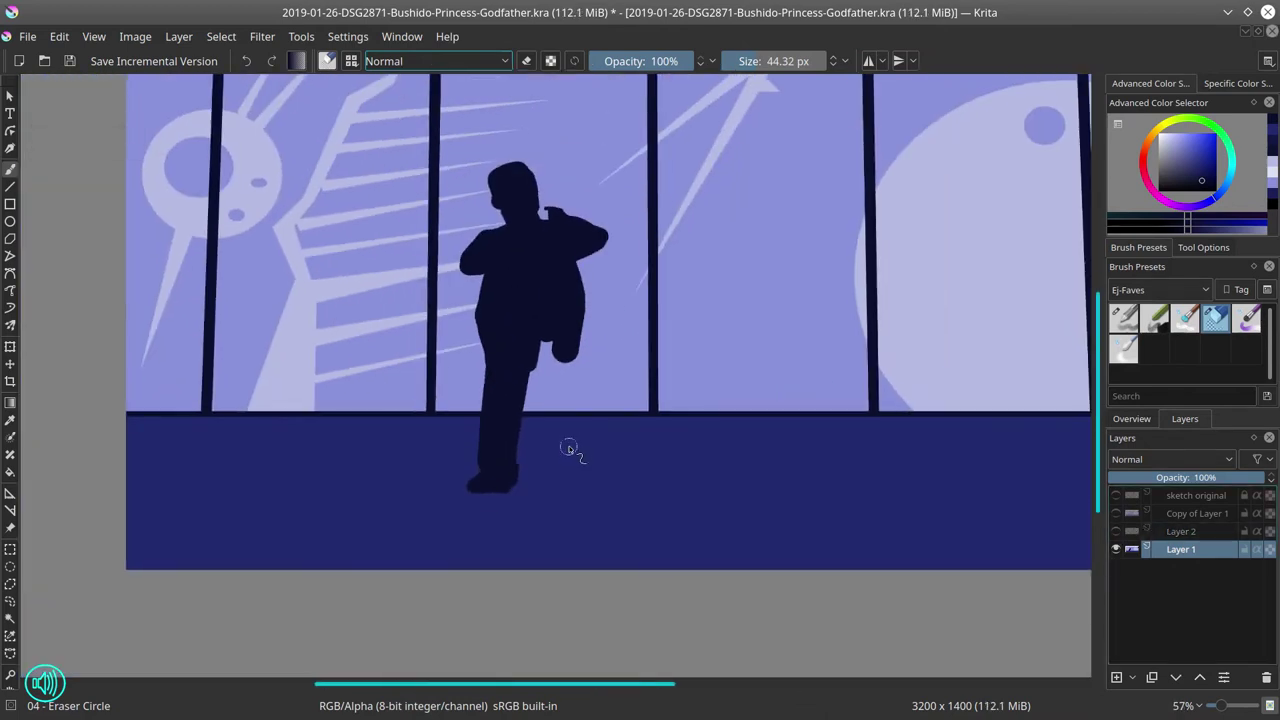
pyautogui.click(488, 61)
pyautogui.click(671, 312)
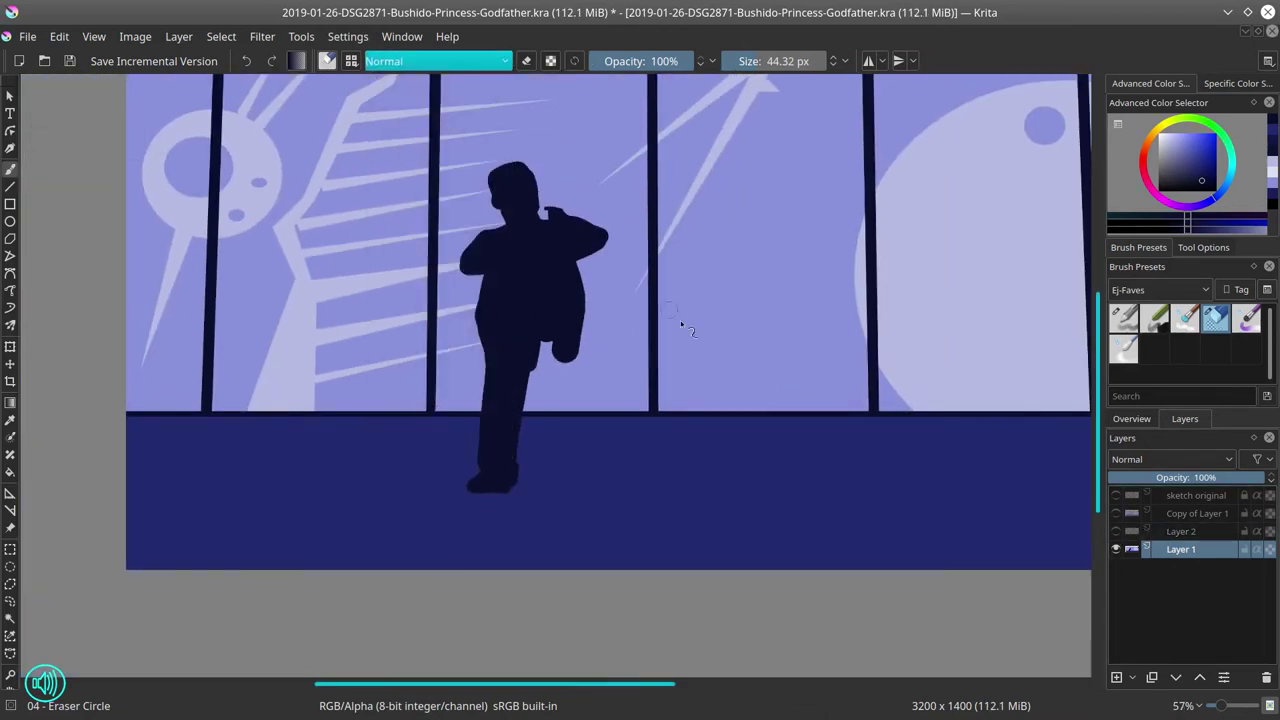
pyautogui.click(1116, 531)
# Step: Paint the man's second leg and the reflections of both legs on the floor with a 33.42 px brush
pyautogui.scroll(3, 572, 372)
pyautogui.moveTo(530, 312)
pyautogui.mouseDown()
pyautogui.moveTo(556, 416)
pyautogui.moveTo(552, 314)
pyautogui.moveTo(582, 460)
pyautogui.mouseUp()
pyautogui.moveTo(576, 322)
pyautogui.mouseDown()
pyautogui.moveTo(584, 444)
pyautogui.moveTo(583, 462)
pyautogui.moveTo(554, 432)
pyautogui.moveTo(565, 498)
pyautogui.mouseUp()
pyautogui.moveTo(554, 432)
pyautogui.mouseDown()
pyautogui.moveTo(566, 519)
pyautogui.moveTo(599, 524)
pyautogui.moveTo(594, 477)
pyautogui.mouseUp()
pyautogui.moveTo(616, 534); pyautogui.dragTo(628, 477)
pyautogui.moveTo(583, 494)
pyautogui.mouseDown()
pyautogui.moveTo(622, 498)
pyautogui.moveTo(608, 526)
pyautogui.moveTo(580, 534)
pyautogui.moveTo(605, 567)
pyautogui.moveTo(581, 539)
pyautogui.moveTo(570, 610)
pyautogui.mouseUp()
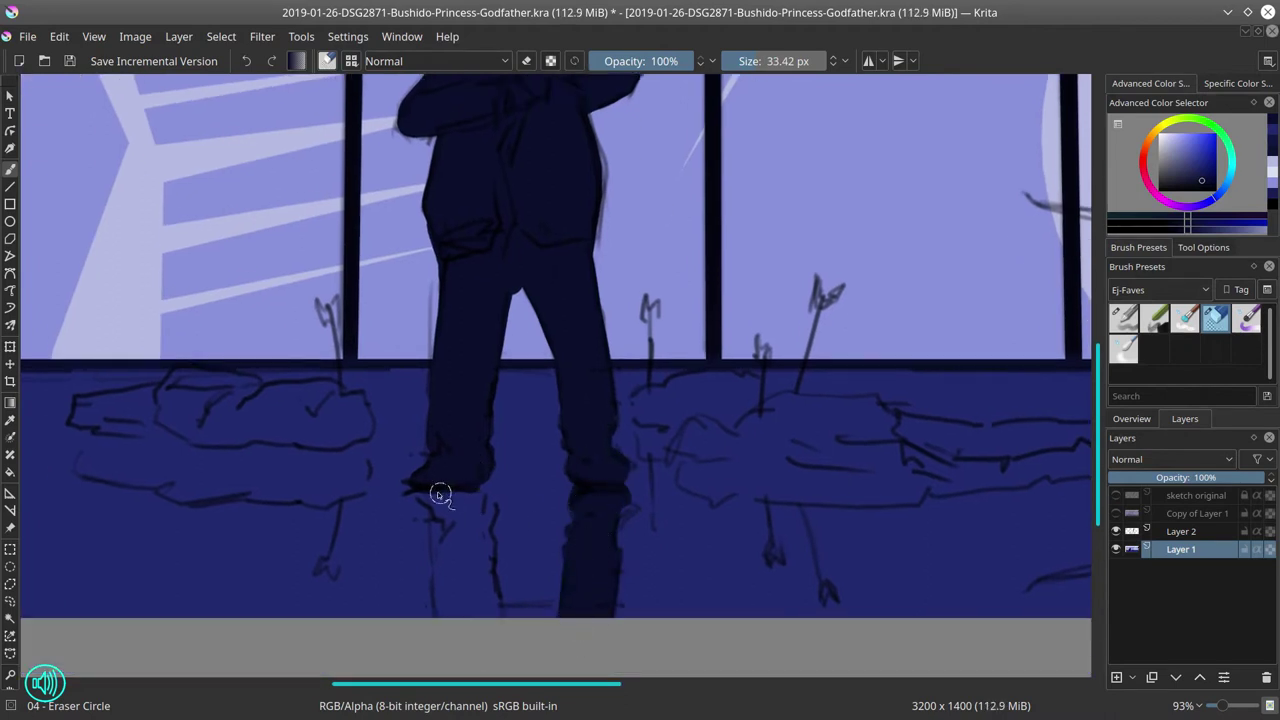
pyautogui.moveTo(437, 491)
pyautogui.mouseDown()
pyautogui.moveTo(478, 498)
pyautogui.moveTo(447, 610)
pyautogui.moveTo(463, 611)
pyautogui.moveTo(484, 546)
pyautogui.mouseUp()
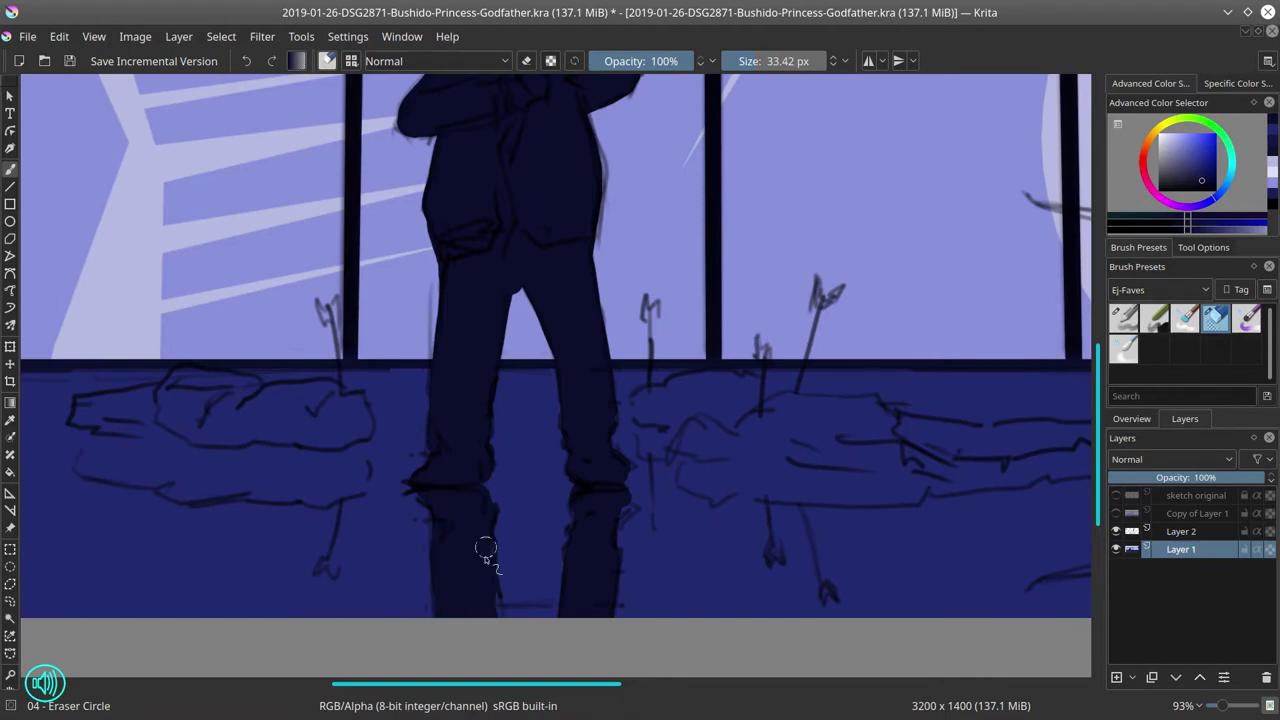
# Step: Paint the arrow beside the second pillar and its reflection in dark navy with a 7.31 px brush
pyautogui.moveTo(349, 422)
pyautogui.mouseDown()
pyautogui.moveTo(483, 506)
pyautogui.moveTo(466, 506)
pyautogui.mouseUp()
pyautogui.moveTo(483, 570); pyautogui.dragTo(487, 496)
pyautogui.moveTo(478, 508); pyautogui.dragTo(477, 524)
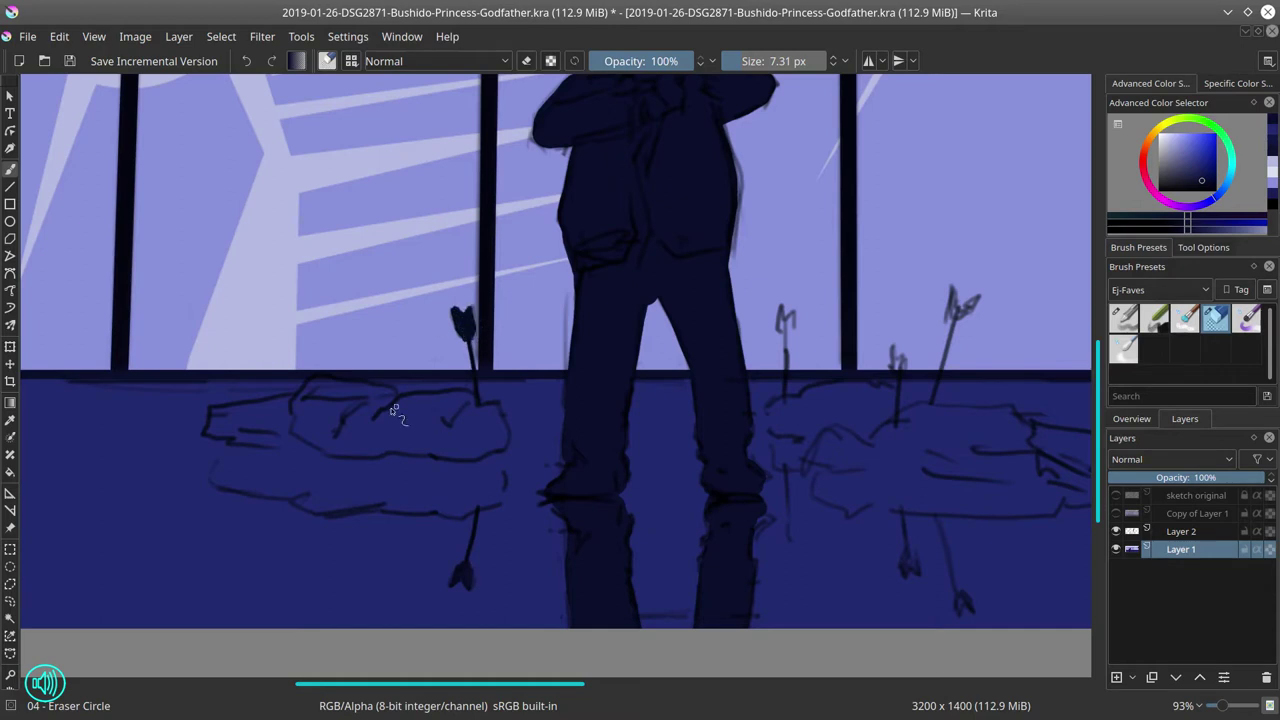
# Step: Block in the lying shape under the arrow and its reflection with a brush up to 56.33 px, and hide Layer 2
pyautogui.moveTo(321, 403)
pyautogui.mouseDown()
pyautogui.moveTo(346, 403)
pyautogui.moveTo(339, 424)
pyautogui.mouseUp()
pyautogui.moveTo(299, 422)
pyautogui.mouseDown()
pyautogui.moveTo(267, 437)
pyautogui.moveTo(262, 410)
pyautogui.moveTo(235, 459)
pyautogui.moveTo(308, 459)
pyautogui.moveTo(325, 468)
pyautogui.moveTo(312, 490)
pyautogui.moveTo(365, 467)
pyautogui.moveTo(373, 496)
pyautogui.moveTo(397, 486)
pyautogui.moveTo(457, 502)
pyautogui.moveTo(417, 413)
pyautogui.moveTo(469, 412)
pyautogui.moveTo(489, 433)
pyautogui.moveTo(489, 473)
pyautogui.moveTo(419, 479)
pyautogui.mouseUp()
pyautogui.press(']')
pyautogui.moveTo(986, 375); pyautogui.dragTo(720, 381)
pyautogui.click(1116, 531)
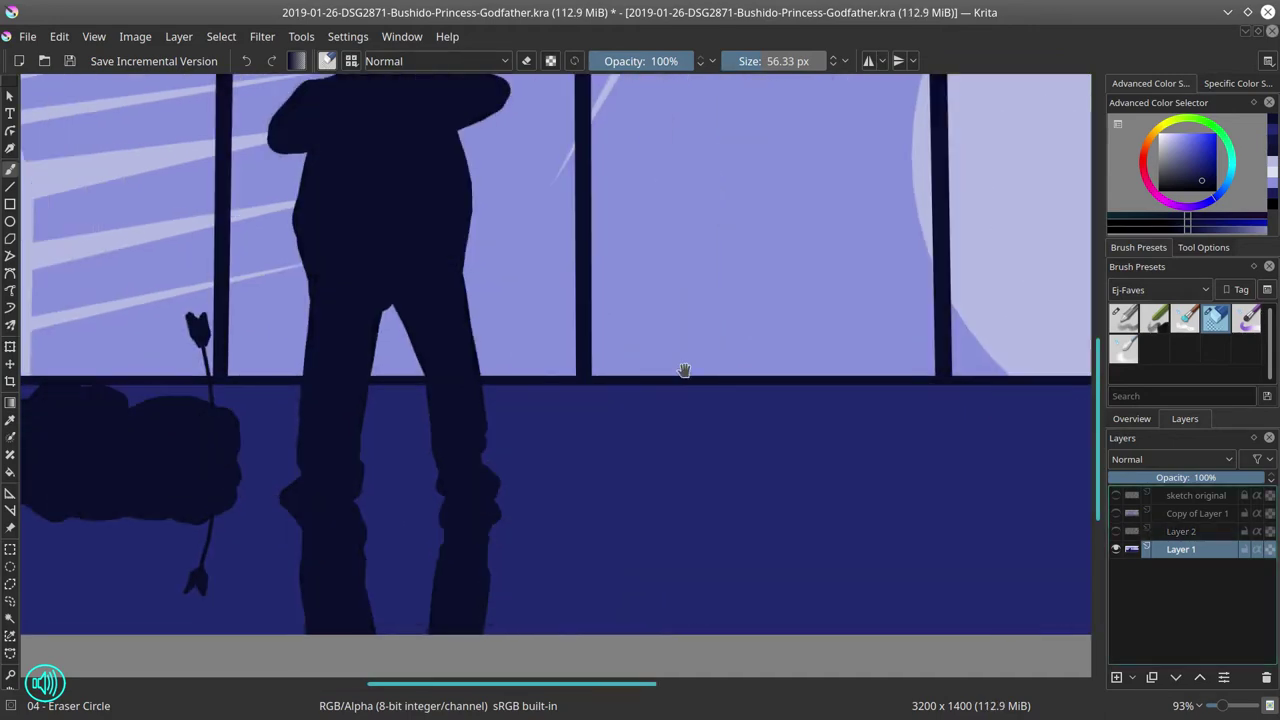
pyautogui.scroll(-3, 697, 383)
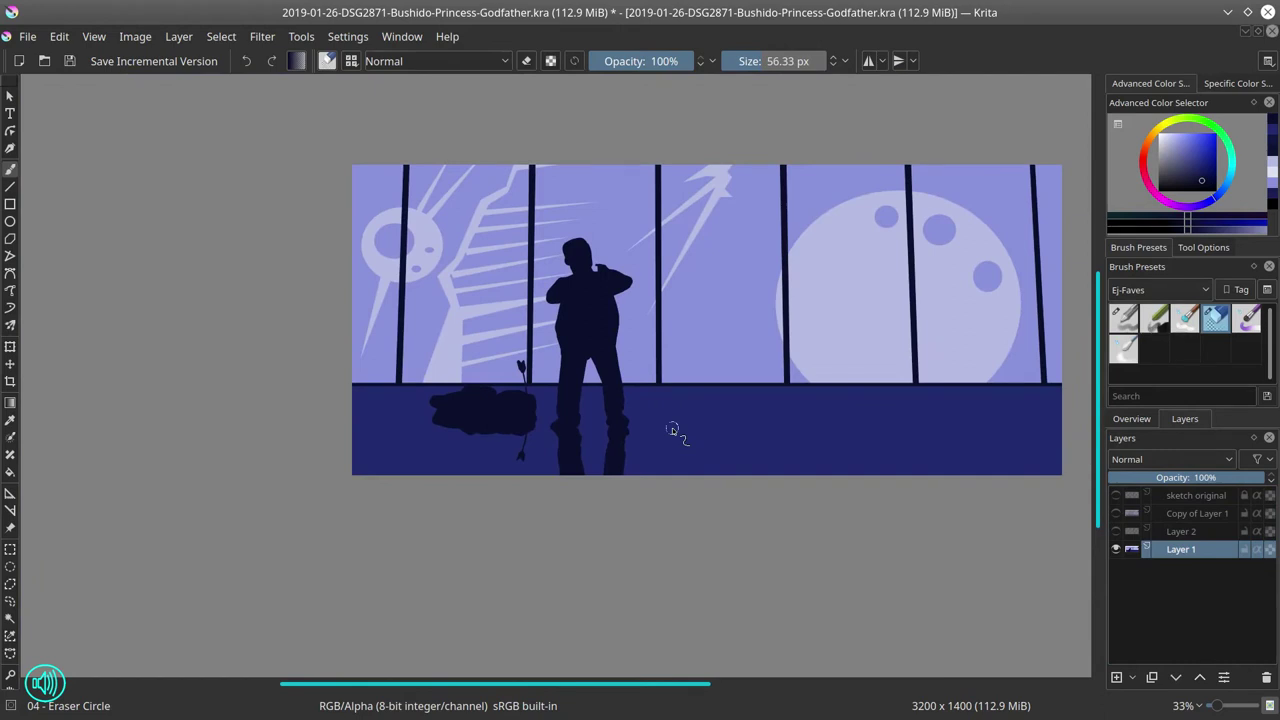
# Step: Try to fill the floor on Layer 1 with a dark blue shifted from the silhouette's navy
pyautogui.click(10, 420)
pyautogui.click(447, 455)
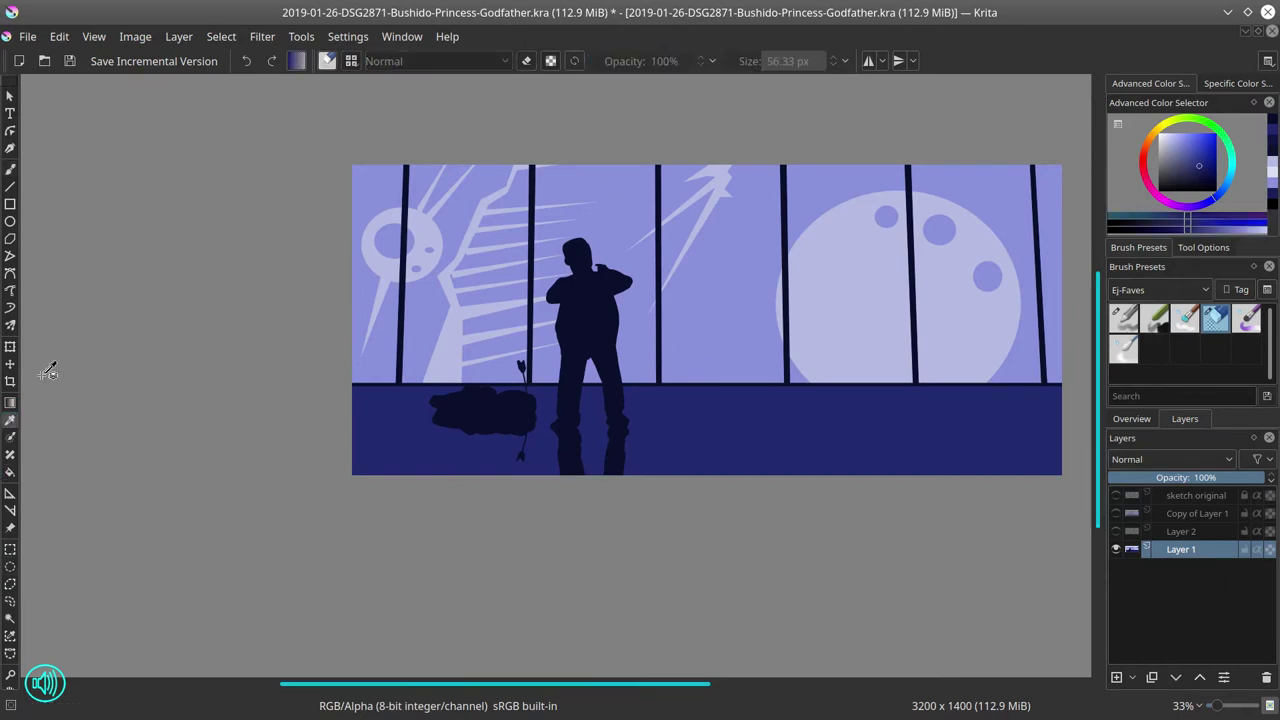
pyautogui.press('f')
pyautogui.click(10, 420)
pyautogui.click(586, 333)
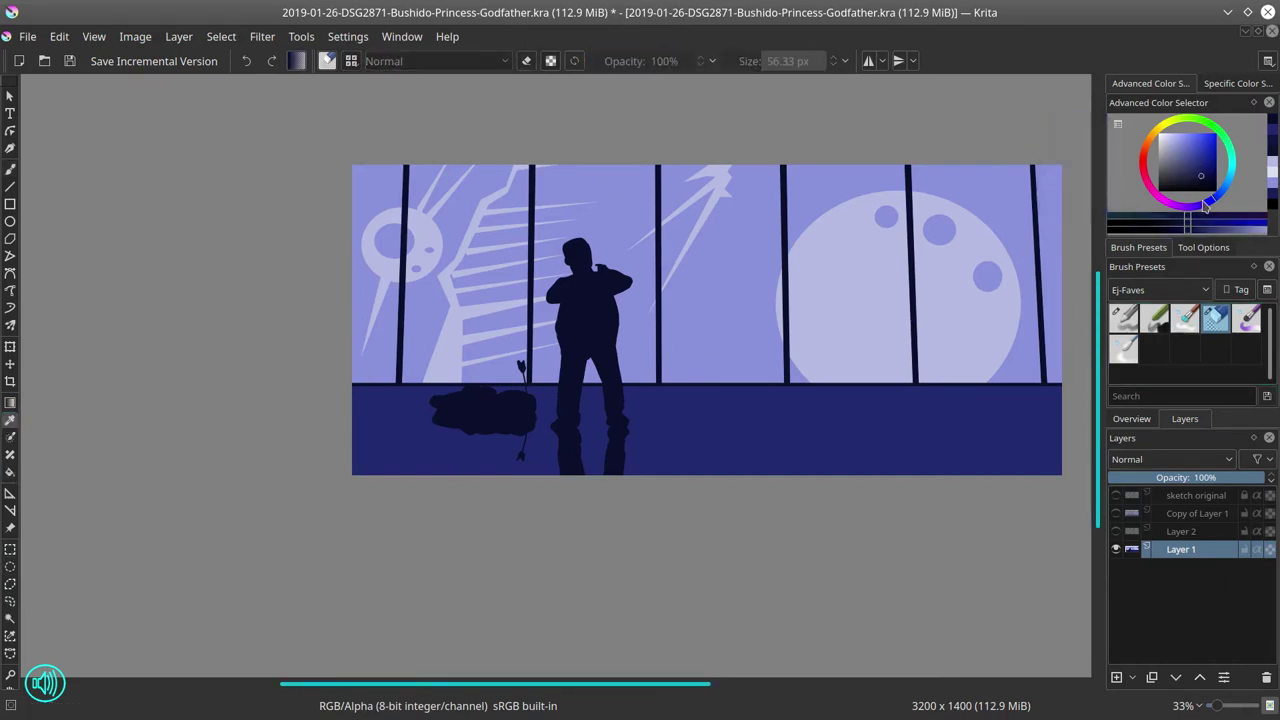
pyautogui.press('f')
pyautogui.click(420, 457)
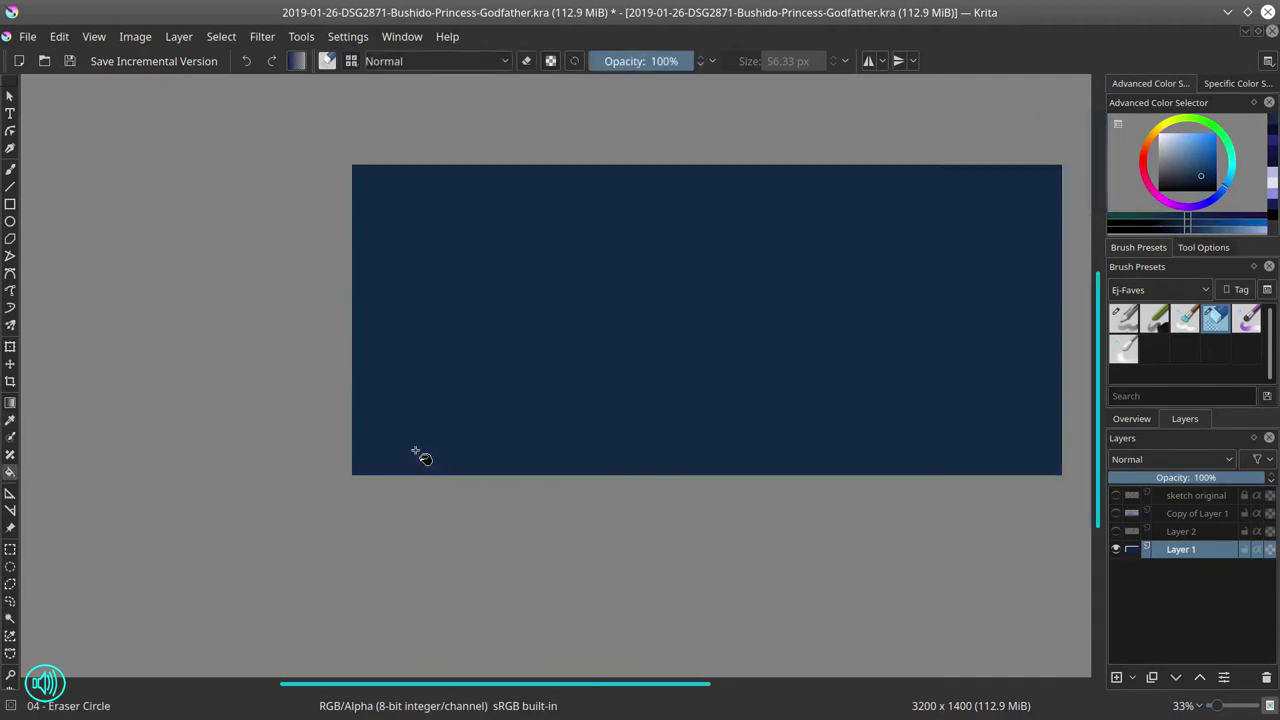
pyautogui.hotkey('ctrl', 'z')
pyautogui.click(221, 36)
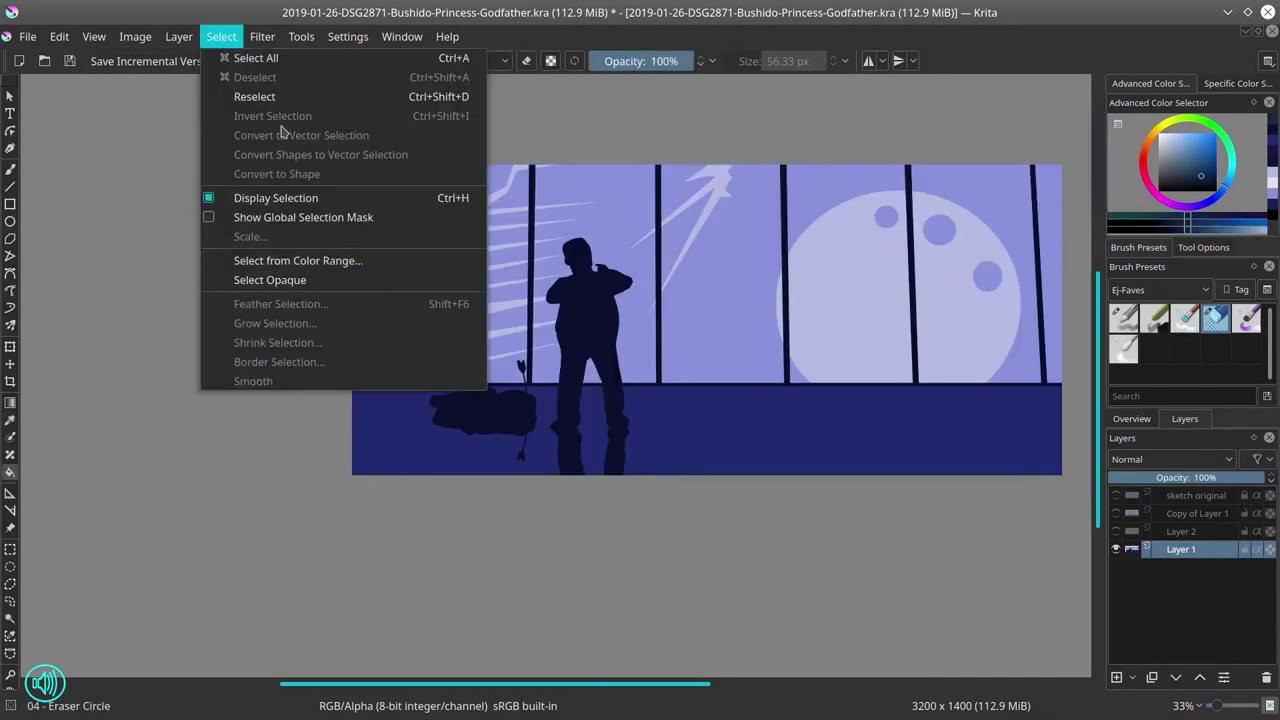
pyautogui.click(290, 260)
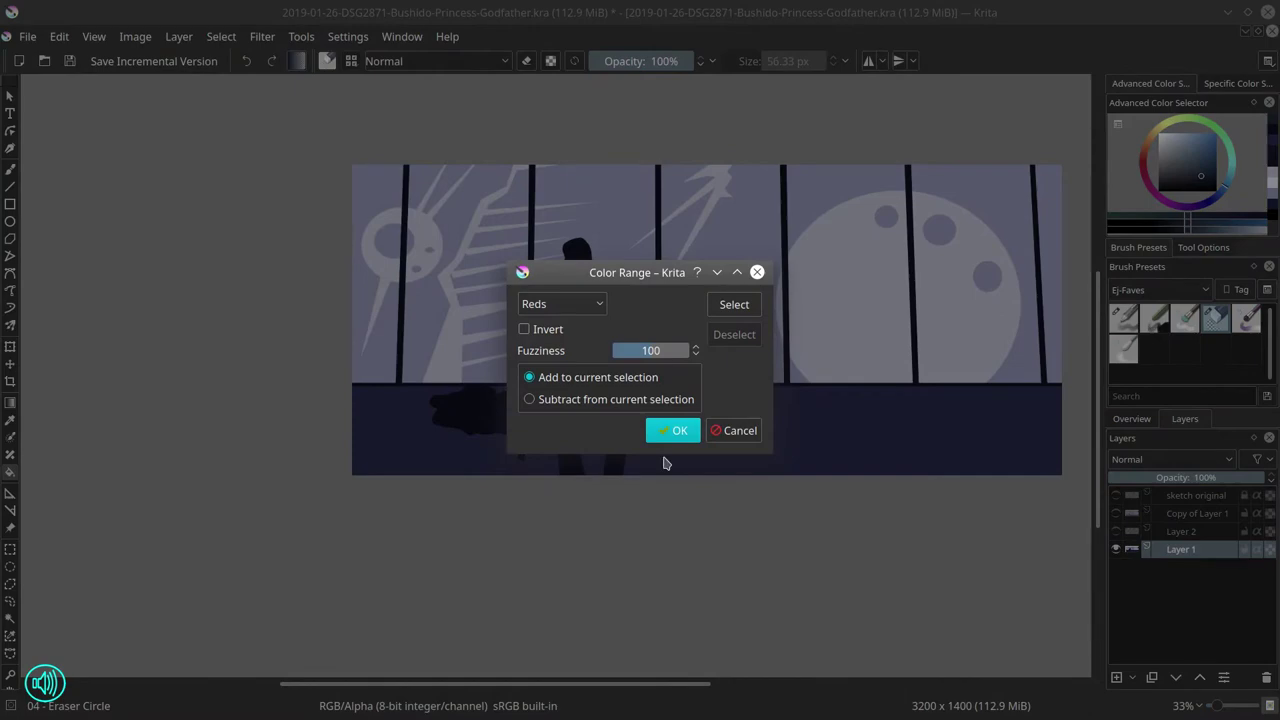
pyautogui.click(675, 432)
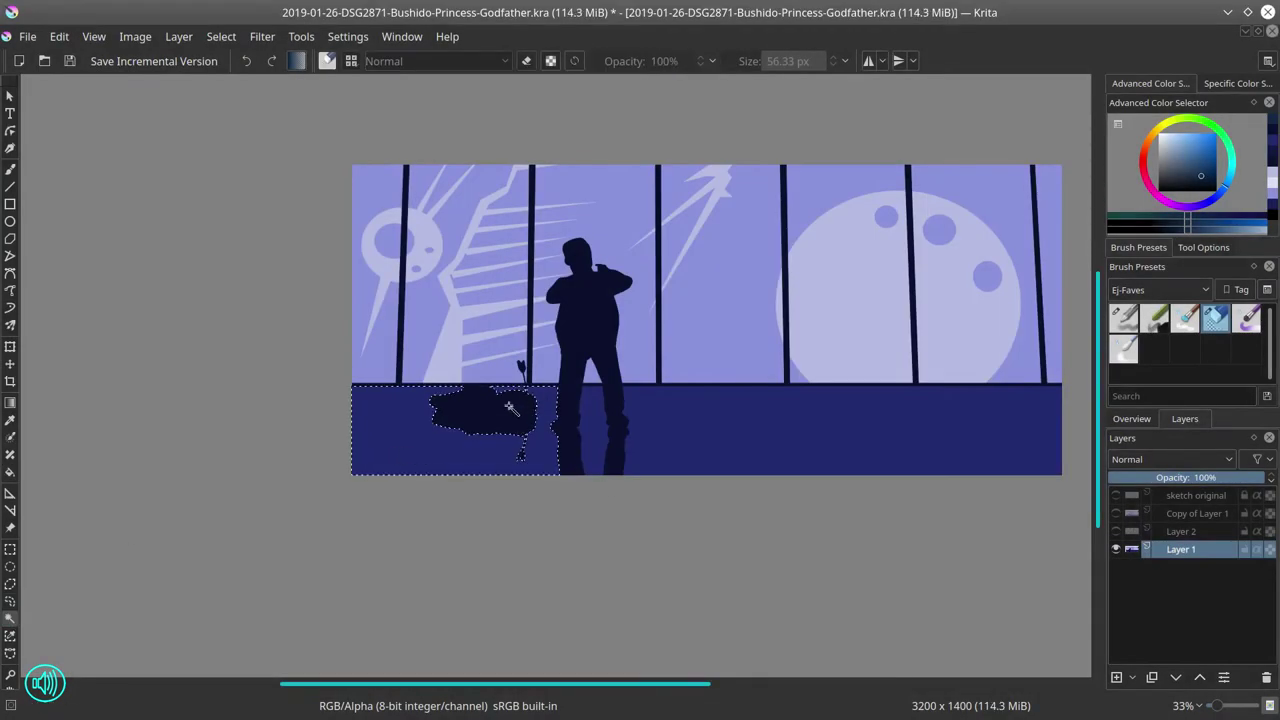
# Step: Select all floor areas around the lying shape and the man's legs with the contiguous selection tool
pyautogui.click(260, 38)
pyautogui.moveTo(329, 87)
pyautogui.click(459, 296)
pyautogui.click(487, 522)
# Step: Darken the selected floor with an HSV adjustment at Lightness -40 and clear the selection
pyautogui.click(262, 36)
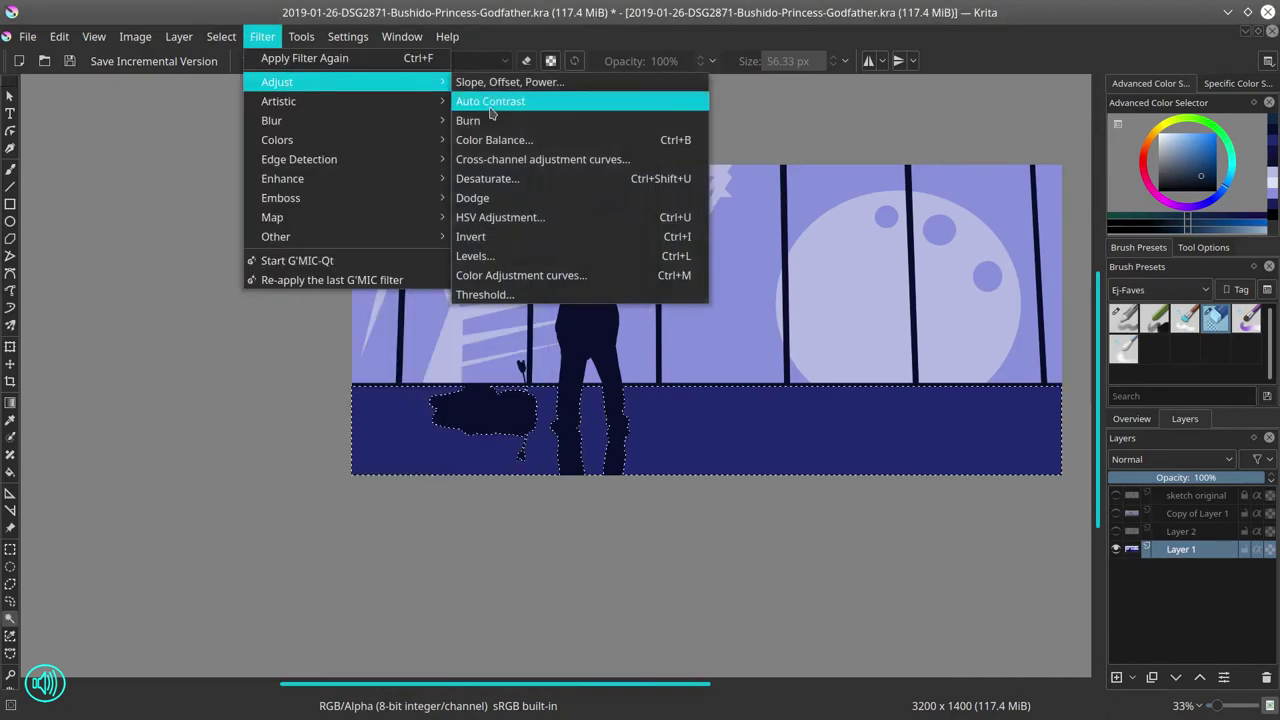
pyautogui.click(515, 218)
pyautogui.moveTo(360, 172); pyautogui.dragTo(204, 162)
pyautogui.moveTo(220, 311); pyautogui.dragTo(181, 315)
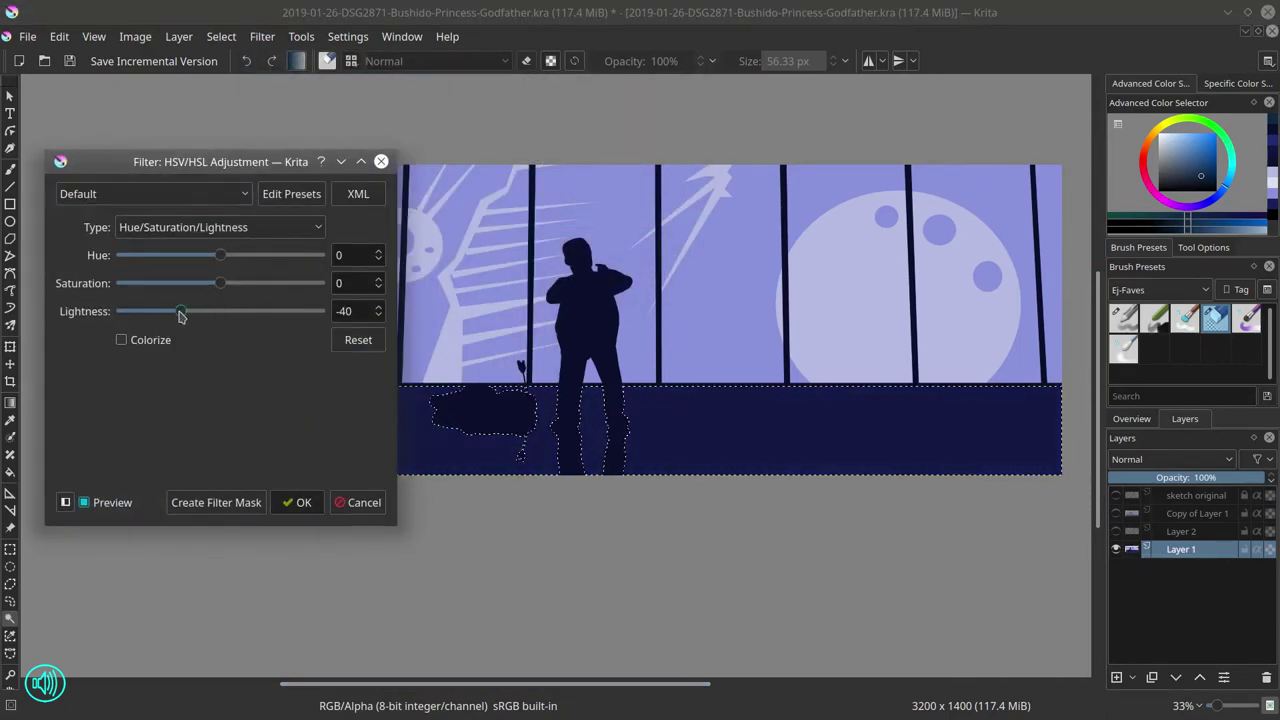
pyautogui.press('Return')
pyautogui.click(221, 36)
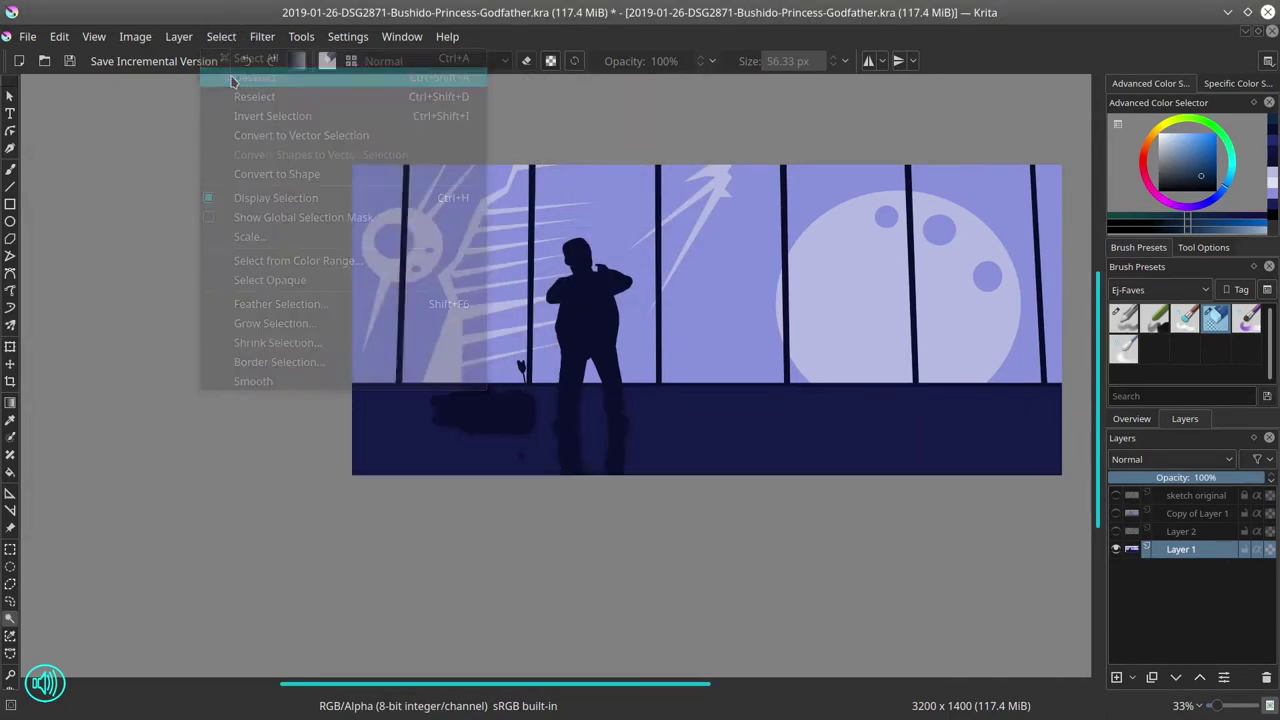
# Step: Show the Layer 2 sketch and paint the three arrows beside the man and their reflections in silhouette navy with a 6.76 px brush
pyautogui.click(235, 82)
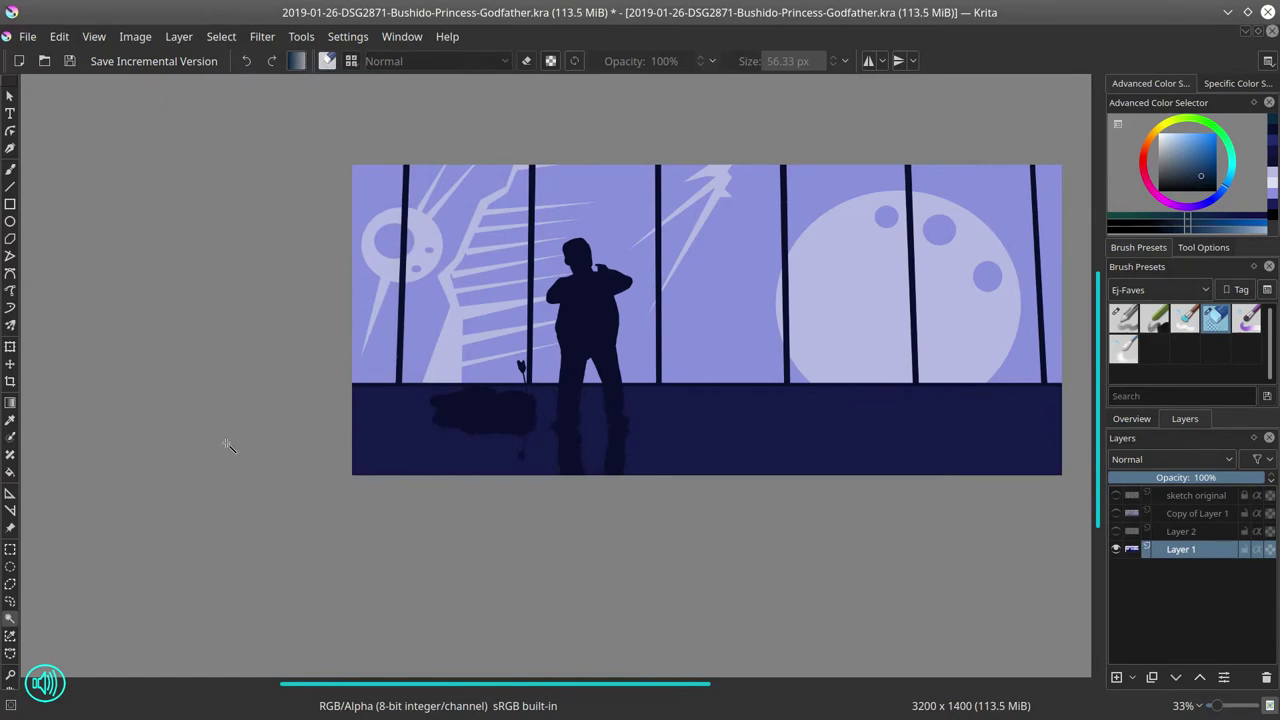
pyautogui.click(1116, 531)
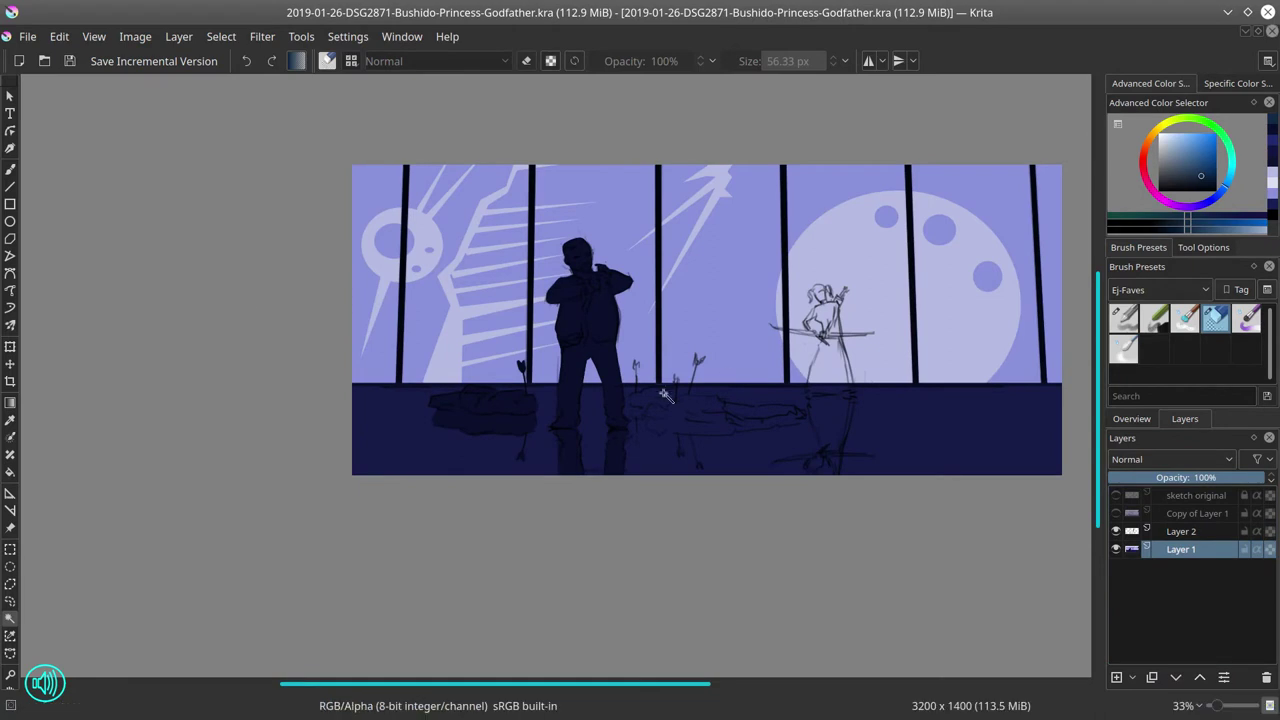
pyautogui.press('b')
pyautogui.scroll(5, 667, 396)
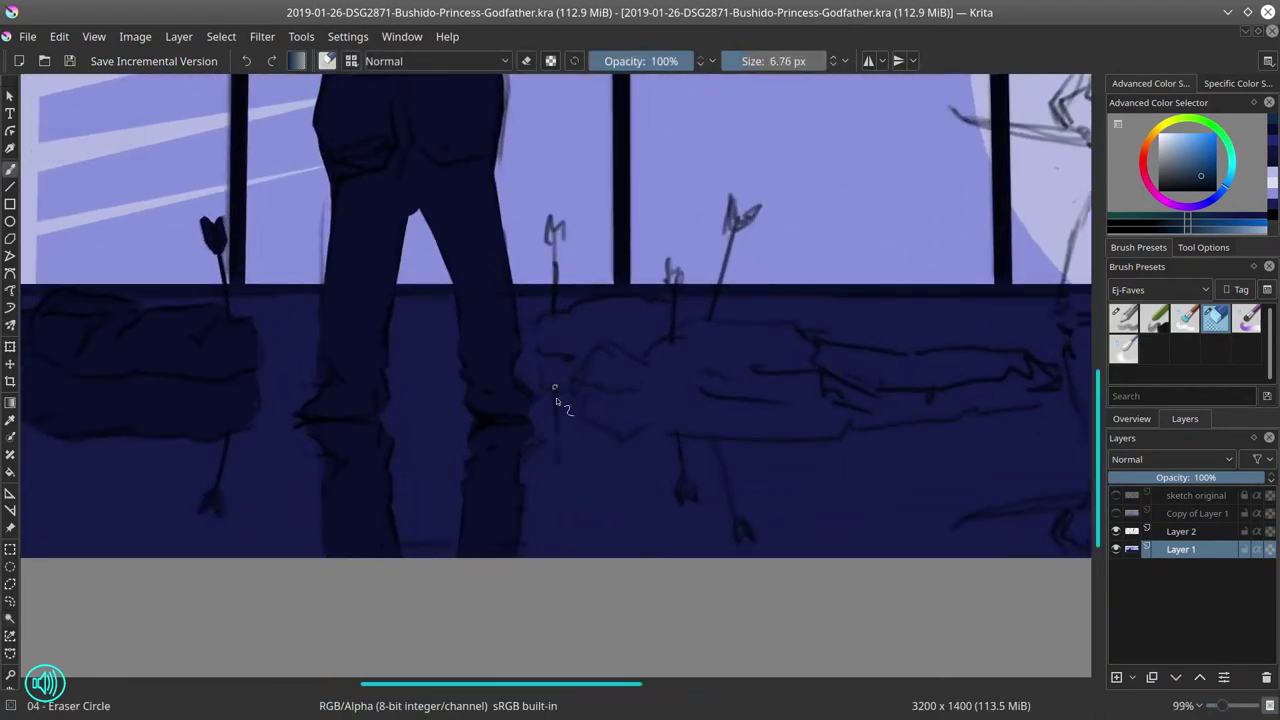
pyautogui.moveTo(555, 387); pyautogui.dragTo(560, 455)
pyautogui.hotkey('ctrl', 'z')
pyautogui.keyDown('ctrl'); pyautogui.click(500, 338); pyautogui.keyUp('ctrl')
pyautogui.moveTo(556, 386); pyautogui.dragTo(560, 452)
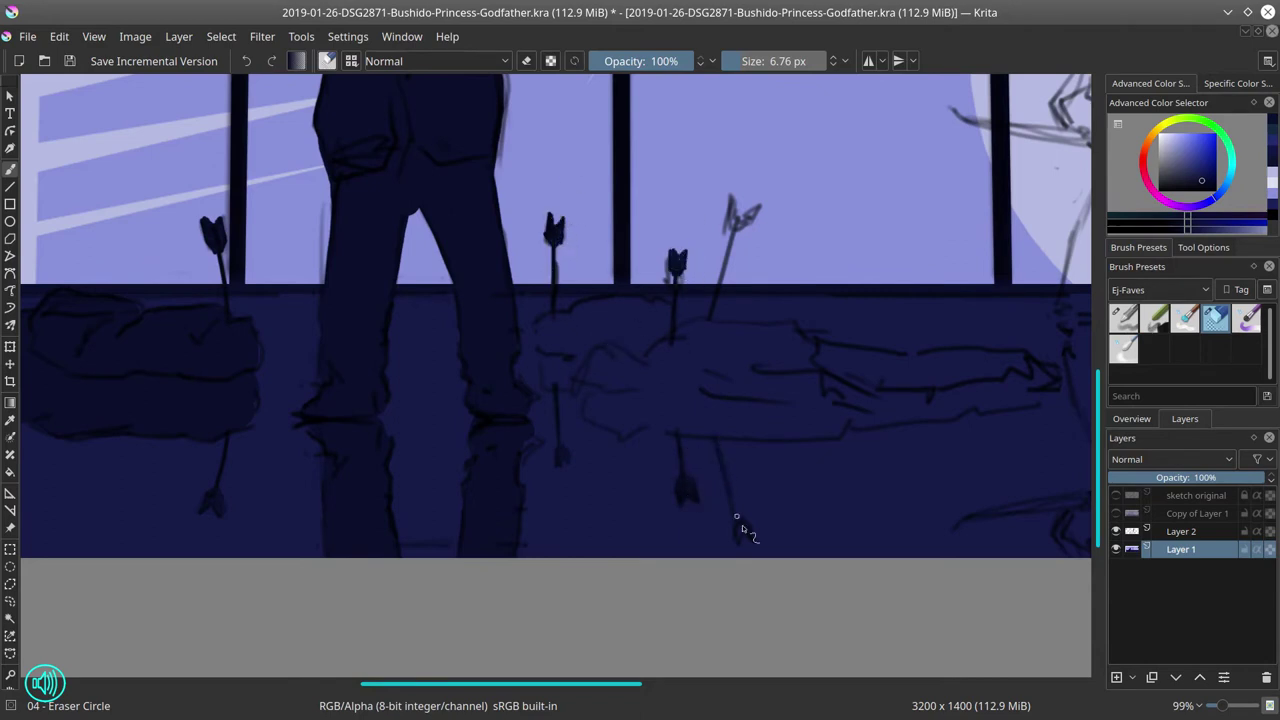
pyautogui.moveTo(739, 214); pyautogui.dragTo(718, 281)
pyautogui.hotkey('ctrl', 'z')
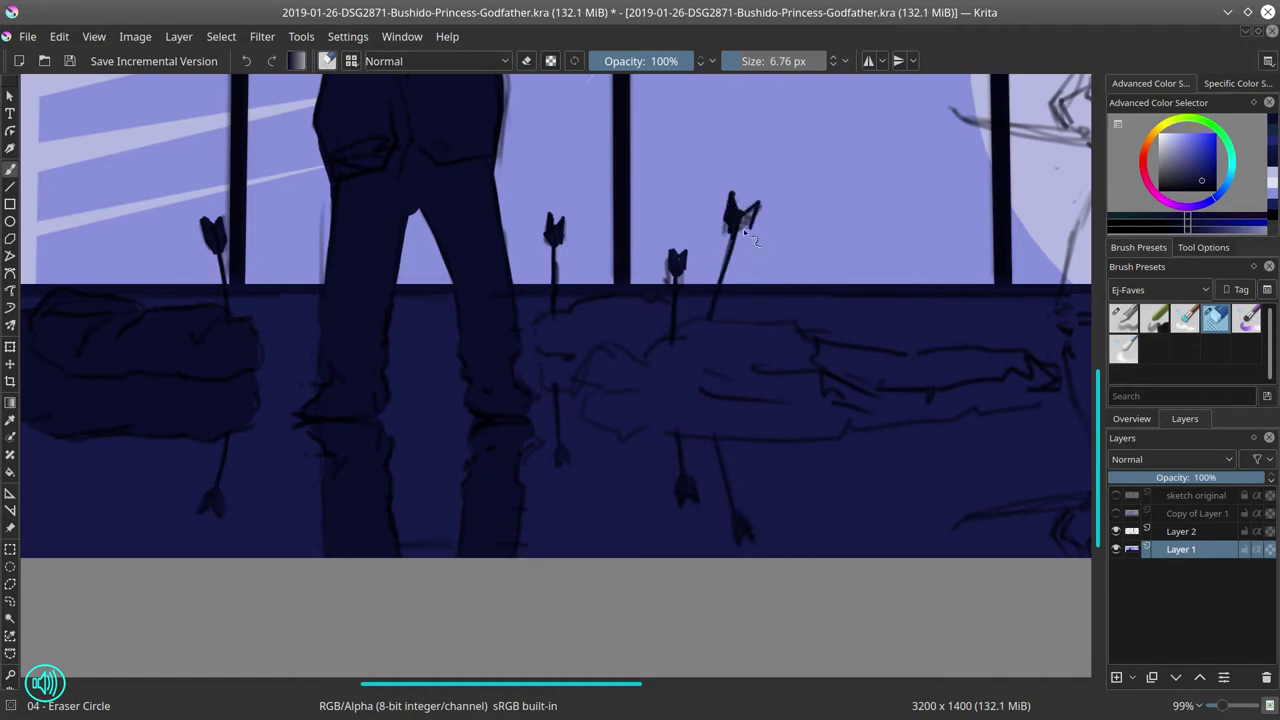
# Step: Block in the lying figure between the man and the woman with a brush up to 47.30 px, and hide Layer 2
pyautogui.moveTo(575, 344)
pyautogui.mouseDown()
pyautogui.moveTo(552, 321)
pyautogui.moveTo(580, 370)
pyautogui.moveTo(584, 341)
pyautogui.moveTo(622, 302)
pyautogui.moveTo(663, 319)
pyautogui.moveTo(596, 374)
pyautogui.moveTo(594, 413)
pyautogui.moveTo(635, 405)
pyautogui.moveTo(625, 423)
pyautogui.moveTo(694, 399)
pyautogui.moveTo(621, 394)
pyautogui.moveTo(646, 342)
pyautogui.moveTo(674, 380)
pyautogui.moveTo(536, 379)
pyautogui.moveTo(496, 364)
pyautogui.moveTo(542, 353)
pyautogui.moveTo(682, 389)
pyautogui.moveTo(799, 380)
pyautogui.moveTo(557, 379)
pyautogui.moveTo(556, 352)
pyautogui.moveTo(552, 426)
pyautogui.moveTo(538, 437)
pyautogui.moveTo(665, 407)
pyautogui.moveTo(736, 403)
pyautogui.moveTo(609, 436)
pyautogui.moveTo(849, 391)
pyautogui.mouseUp()
pyautogui.press(']')
pyautogui.scroll(-3, 790, 340)
pyautogui.click(1117, 531)
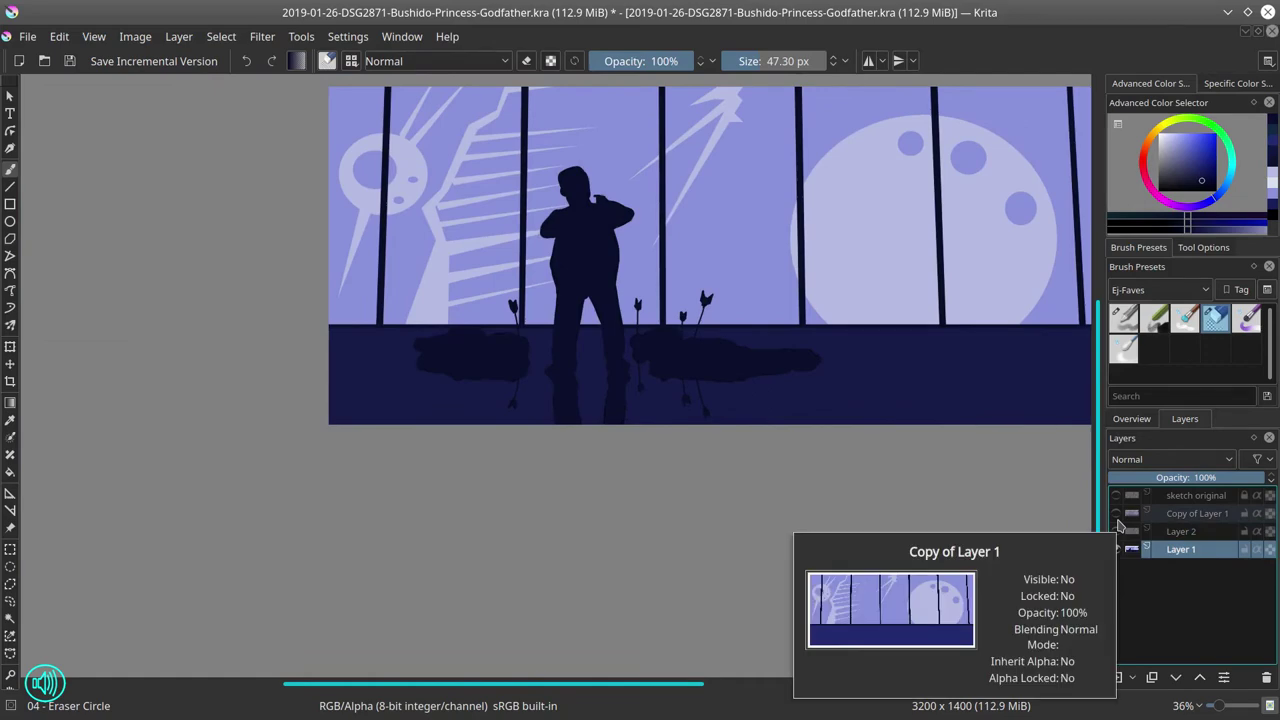
# Step: Show Layer 2 and paint the woman's curved bow and its string in navy with a 6.39 px brush
pyautogui.click(1116, 531)
pyautogui.scroll(5, 754, 345)
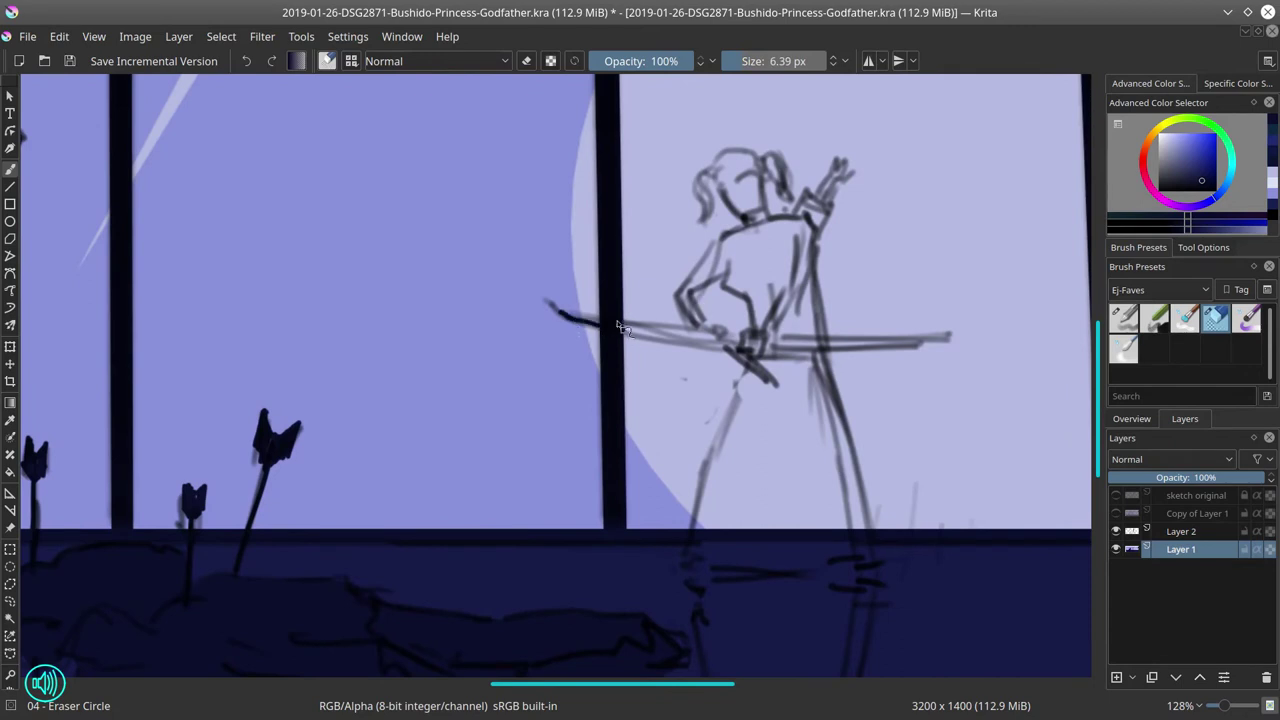
pyautogui.moveTo(636, 341); pyautogui.dragTo(720, 349)
pyautogui.moveTo(623, 341)
pyautogui.mouseDown()
pyautogui.moveTo(804, 365)
pyautogui.moveTo(773, 357)
pyautogui.moveTo(935, 345)
pyautogui.mouseUp()
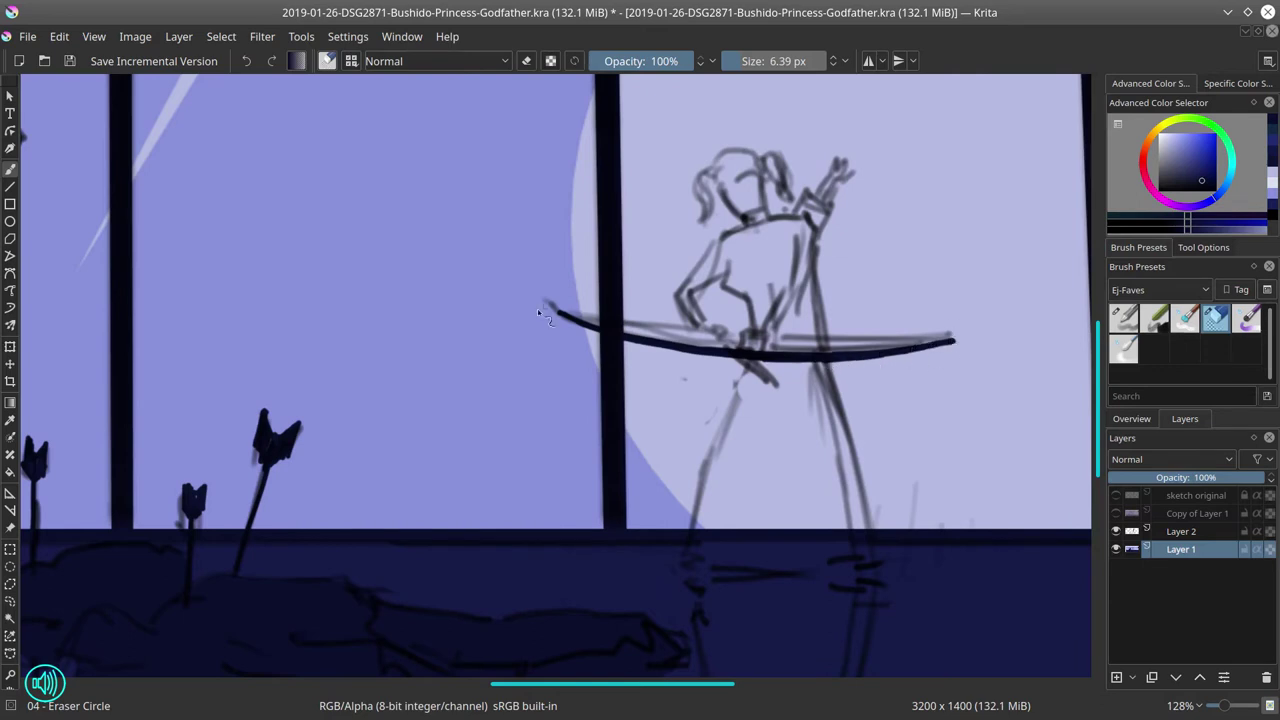
pyautogui.keyDown('ctrl'); pyautogui.click(611, 322); pyautogui.keyUp('ctrl')
pyautogui.moveTo(561, 313); pyautogui.dragTo(866, 341)
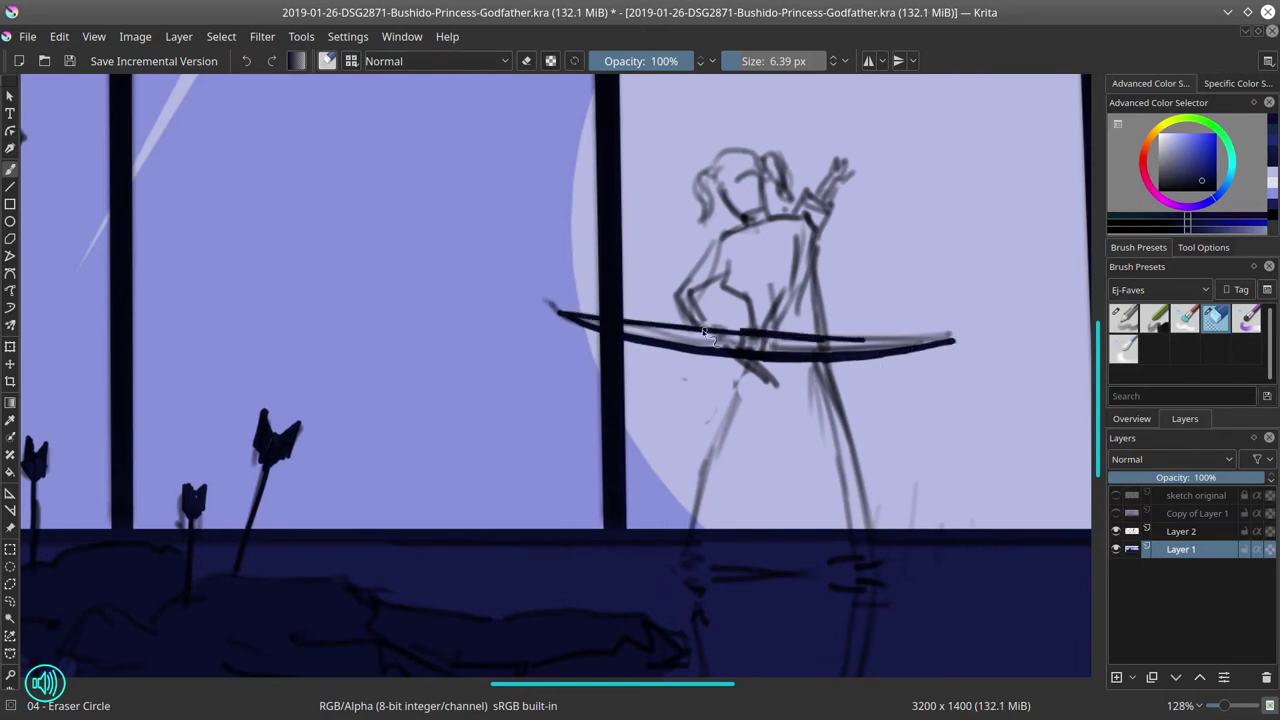
pyautogui.keyDown('ctrl'); pyautogui.click(984, 346); pyautogui.keyUp('ctrl')
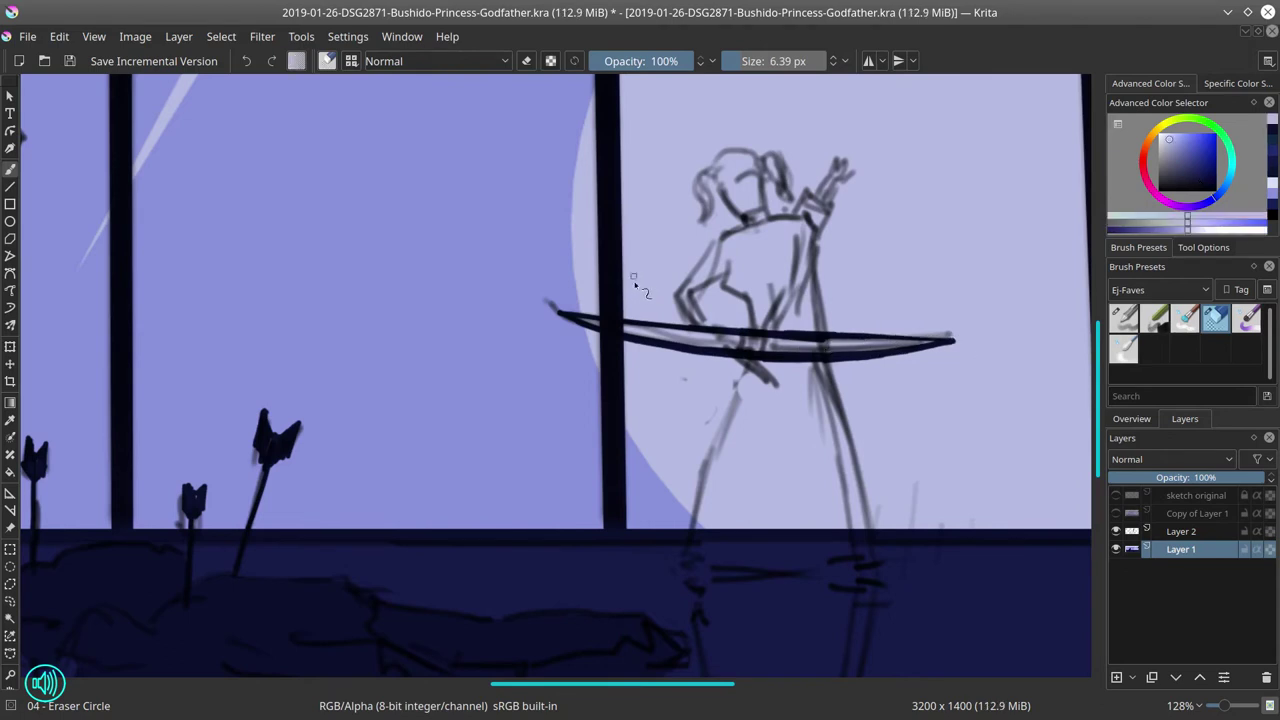
# Step: Sample the navy from the pillar without the sketch overlay, and paint the woman's bent arm, head and pigtails
pyautogui.click(1116, 531)
pyautogui.keyDown('ctrl'); pyautogui.click(619, 515); pyautogui.keyUp('ctrl')
pyautogui.click(1116, 531)
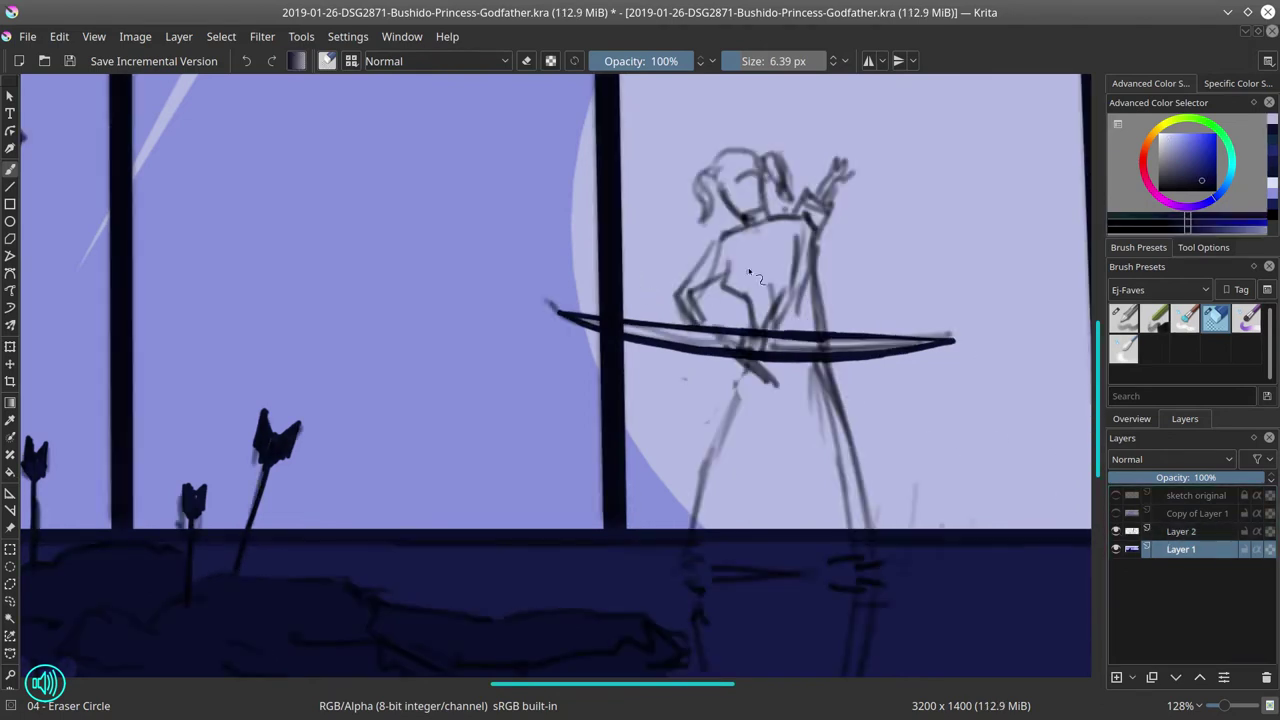
pyautogui.moveTo(731, 266); pyautogui.dragTo(750, 293)
pyautogui.moveTo(716, 242)
pyautogui.mouseDown()
pyautogui.moveTo(705, 312)
pyautogui.moveTo(706, 288)
pyautogui.moveTo(719, 287)
pyautogui.moveTo(715, 325)
pyautogui.moveTo(749, 372)
pyautogui.moveTo(699, 284)
pyautogui.moveTo(735, 244)
pyautogui.mouseUp()
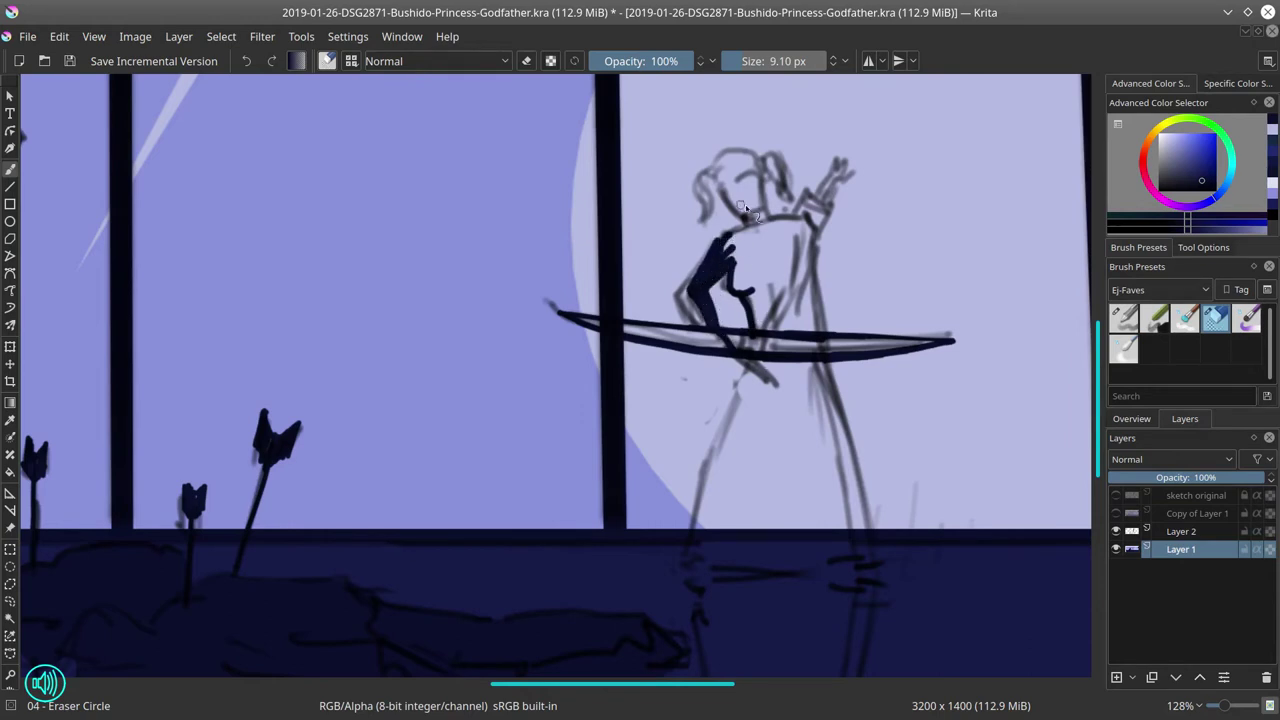
pyautogui.moveTo(717, 173); pyautogui.dragTo(748, 214)
pyautogui.moveTo(771, 162)
pyautogui.mouseDown()
pyautogui.moveTo(799, 190)
pyautogui.moveTo(754, 150)
pyautogui.moveTo(729, 157)
pyautogui.moveTo(748, 150)
pyautogui.moveTo(708, 176)
pyautogui.moveTo(704, 217)
pyautogui.mouseUp()
pyautogui.moveTo(711, 173)
pyautogui.mouseDown()
pyautogui.moveTo(706, 213)
pyautogui.moveTo(740, 176)
pyautogui.mouseUp()
pyautogui.moveTo(728, 165)
pyautogui.mouseDown()
pyautogui.moveTo(740, 200)
pyautogui.moveTo(757, 190)
pyautogui.mouseUp()
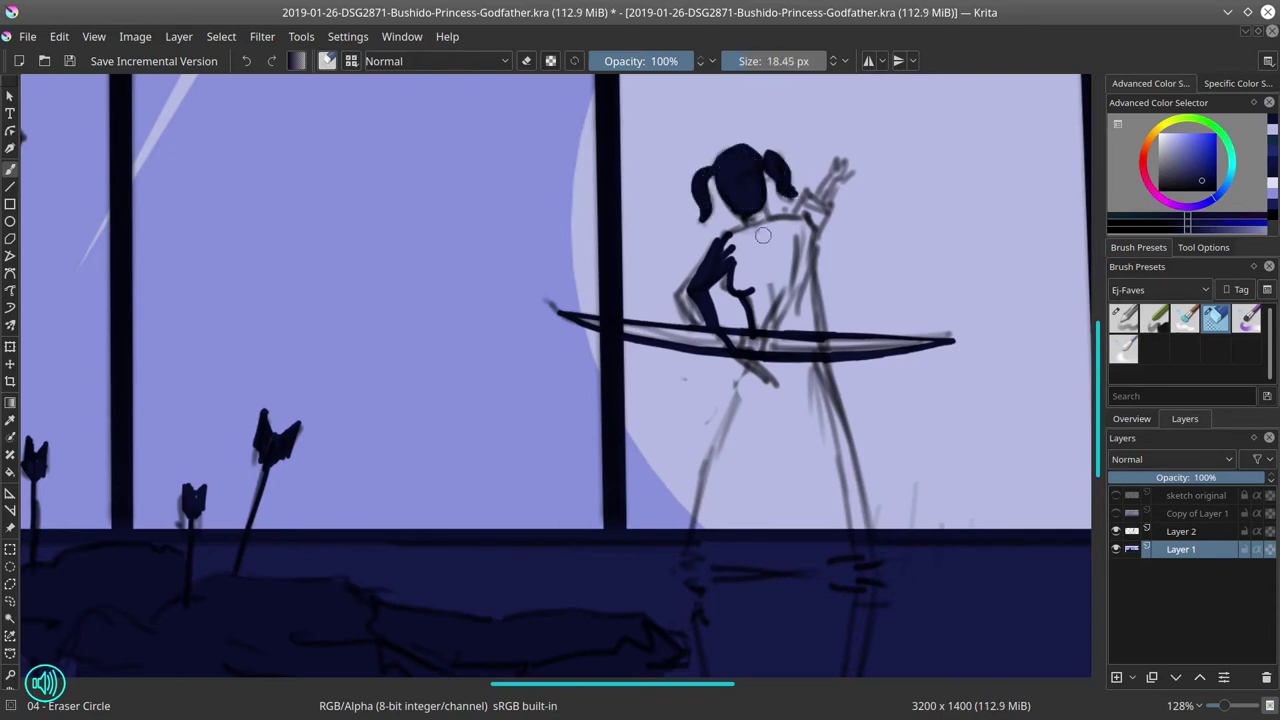
# Step: Fill in the woman's torso and long flared dress down to the floor with a brush up to 46.47 px
pyautogui.moveTo(763, 235); pyautogui.dragTo(758, 235)
pyautogui.moveTo(728, 237)
pyautogui.mouseDown()
pyautogui.moveTo(763, 231)
pyautogui.moveTo(742, 291)
pyautogui.moveTo(752, 356)
pyautogui.moveTo(690, 556)
pyautogui.mouseUp()
pyautogui.press(']')
pyautogui.moveTo(770, 270)
pyautogui.mouseDown()
pyautogui.moveTo(759, 234)
pyautogui.moveTo(787, 297)
pyautogui.mouseUp()
pyautogui.moveTo(790, 234); pyautogui.dragTo(798, 321)
pyautogui.moveTo(784, 225)
pyautogui.mouseDown()
pyautogui.moveTo(801, 229)
pyautogui.moveTo(806, 252)
pyautogui.moveTo(809, 341)
pyautogui.mouseUp()
pyautogui.moveTo(817, 363); pyautogui.dragTo(843, 447)
pyautogui.press(']')
pyautogui.moveTo(765, 255)
pyautogui.mouseDown()
pyautogui.moveTo(747, 417)
pyautogui.moveTo(775, 370)
pyautogui.moveTo(827, 445)
pyautogui.moveTo(787, 500)
pyautogui.moveTo(745, 447)
pyautogui.mouseUp()
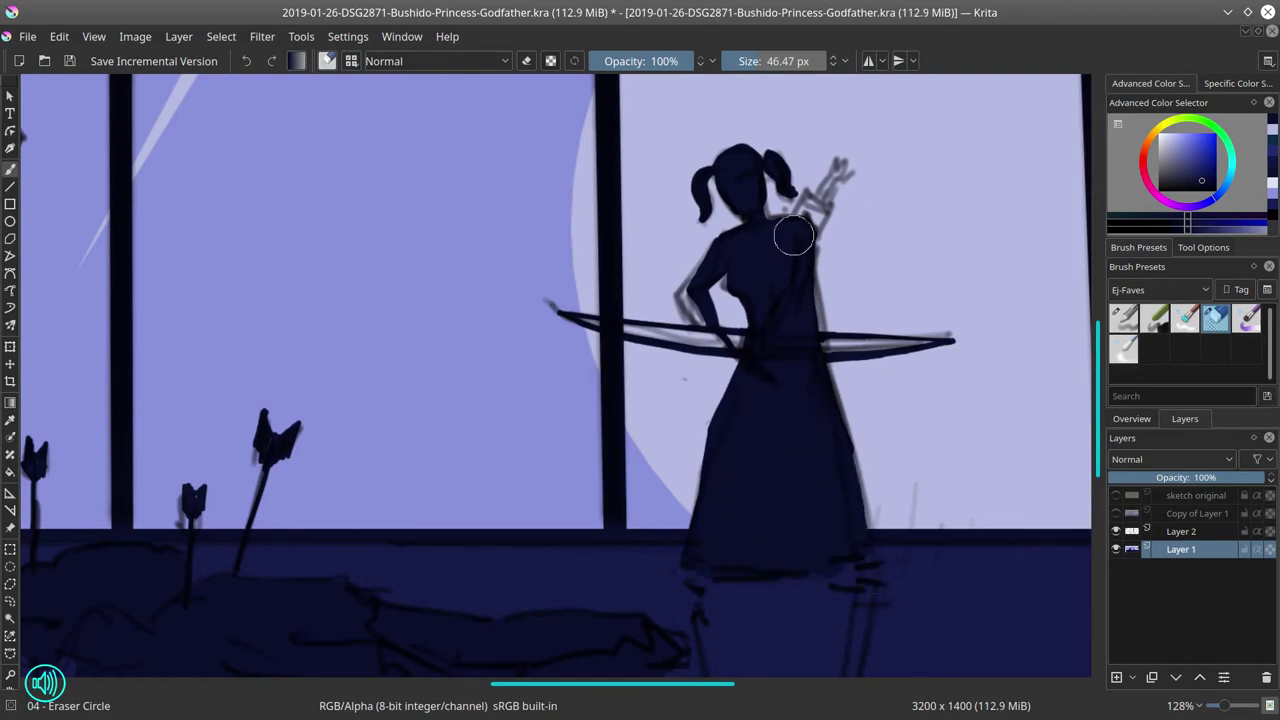
# Step: Reduce the brush to 5.07 px and paint the woman's raised arm and hand
pyautogui.press('[')
pyautogui.press('[')
pyautogui.press('[')
pyautogui.press('[')
pyautogui.press('[')
pyautogui.press('[')
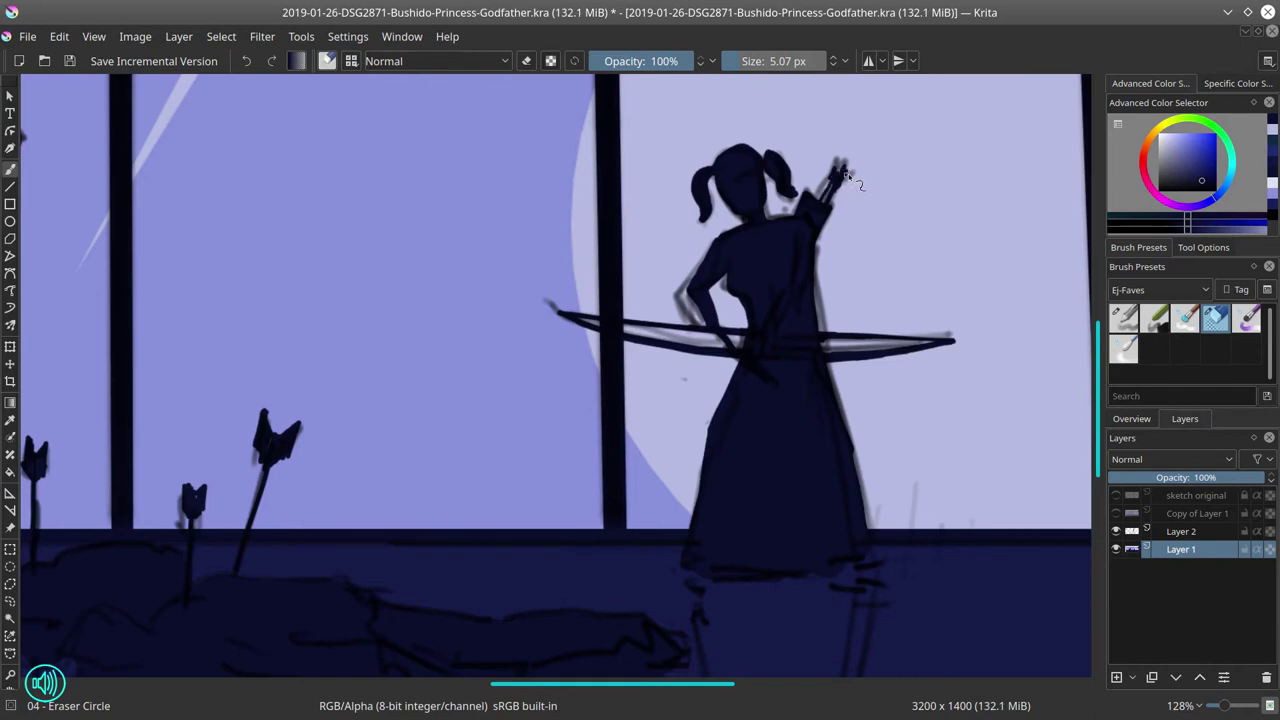
# Step: Block in the reflection of the woman and her bow on the floor with a brush up to 53.40 px, and hide Layer 2
pyautogui.moveTo(886, 428); pyautogui.dragTo(915, 474)
pyautogui.moveTo(915, 474); pyautogui.dragTo(788, 330)
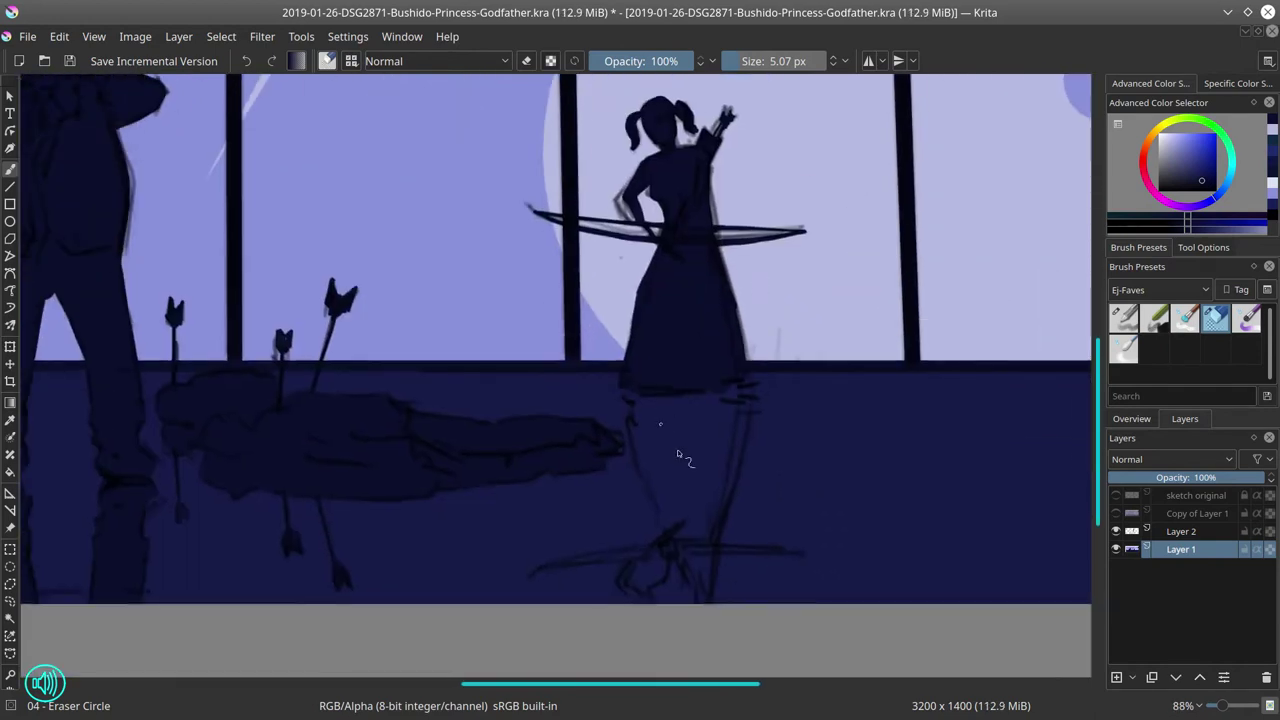
pyautogui.moveTo(793, 476); pyautogui.dragTo(870, 418)
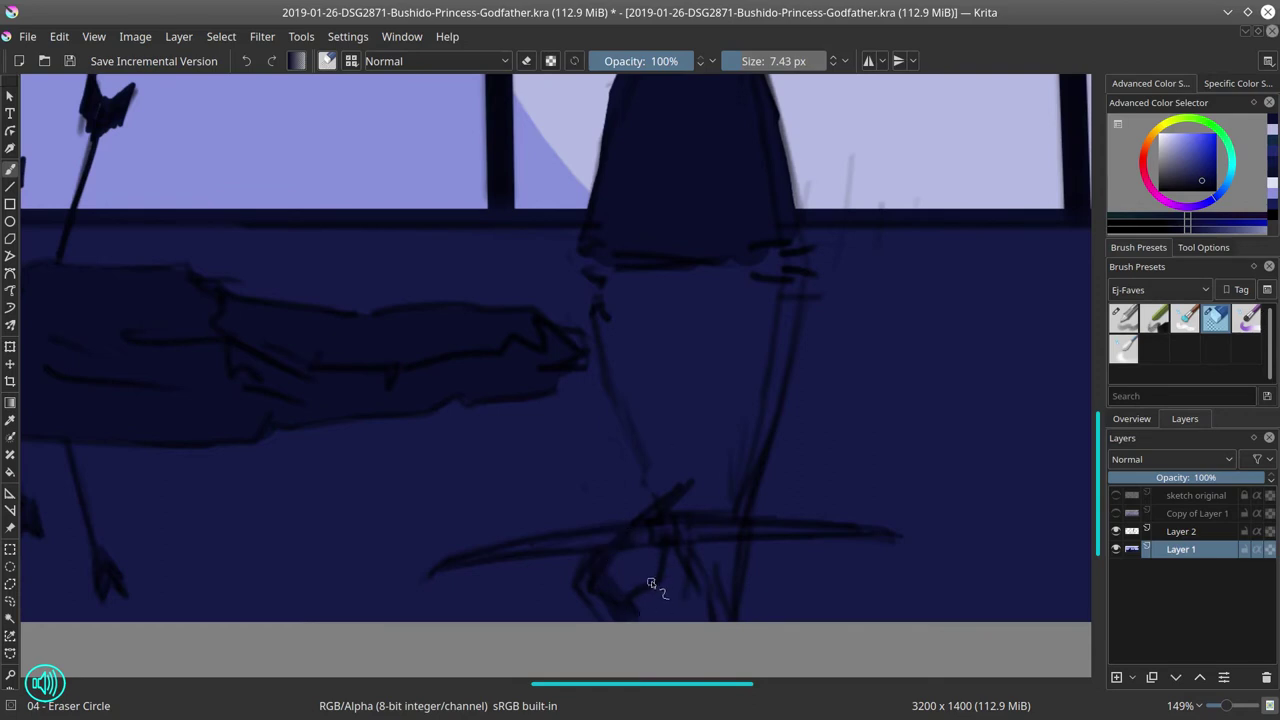
pyautogui.moveTo(653, 574); pyautogui.dragTo(665, 570)
pyautogui.moveTo(666, 497)
pyautogui.mouseDown()
pyautogui.moveTo(668, 594)
pyautogui.moveTo(721, 571)
pyautogui.moveTo(702, 538)
pyautogui.moveTo(734, 482)
pyautogui.mouseUp()
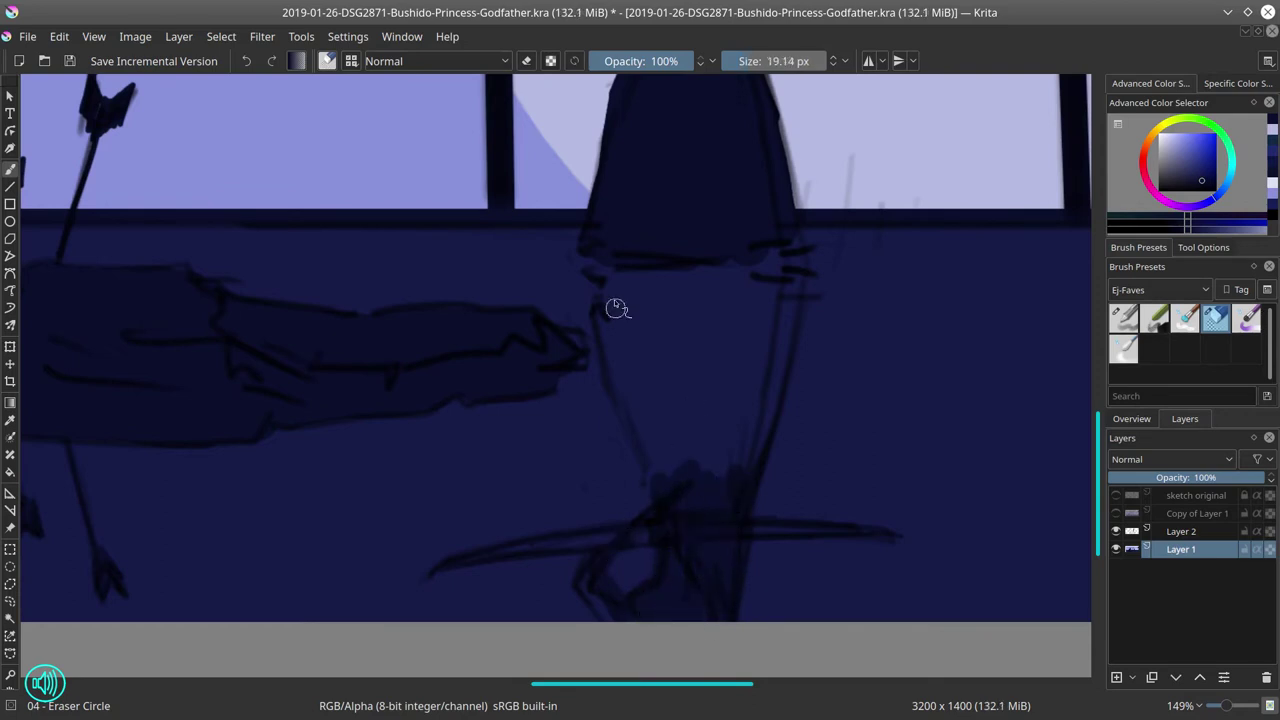
pyautogui.moveTo(594, 271); pyautogui.dragTo(790, 250)
pyautogui.moveTo(609, 312)
pyautogui.mouseDown()
pyautogui.moveTo(622, 361)
pyautogui.moveTo(644, 464)
pyautogui.mouseUp()
pyautogui.moveTo(633, 254); pyautogui.dragTo(667, 254)
pyautogui.moveTo(633, 285)
pyautogui.mouseDown()
pyautogui.moveTo(705, 474)
pyautogui.moveTo(769, 283)
pyautogui.moveTo(740, 472)
pyautogui.mouseUp()
pyautogui.scroll(-5, 740, 380)
pyautogui.click(1116, 531)
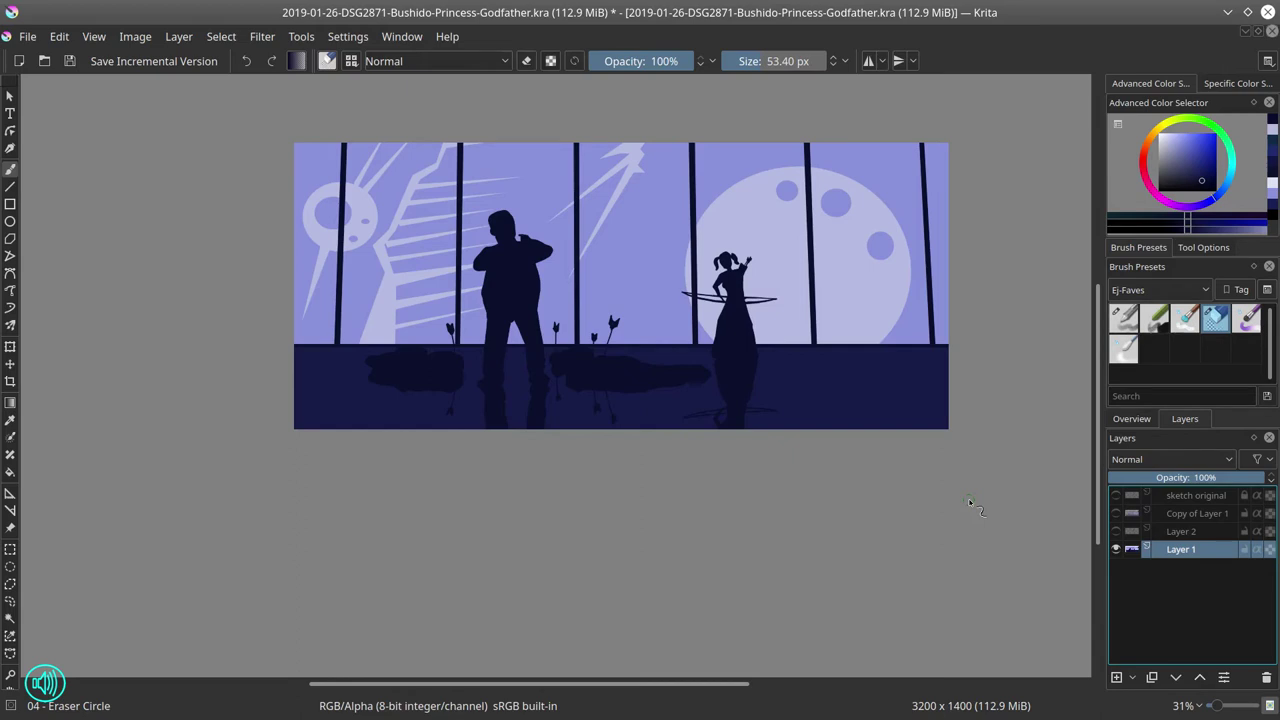
# Step: Save the document, and duplicate Layer 1 with the copy placed above Layer 2
pyautogui.click(28, 36)
pyautogui.click(45, 118)
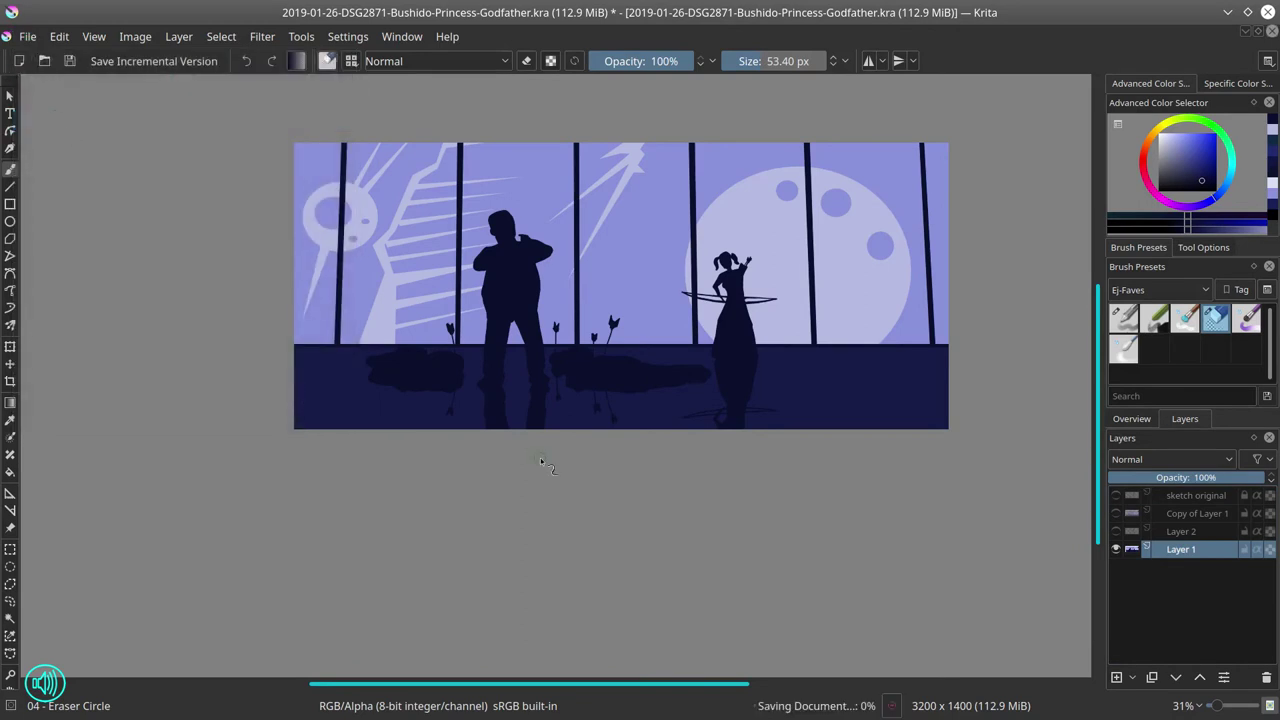
pyautogui.rightClick(1185, 550)
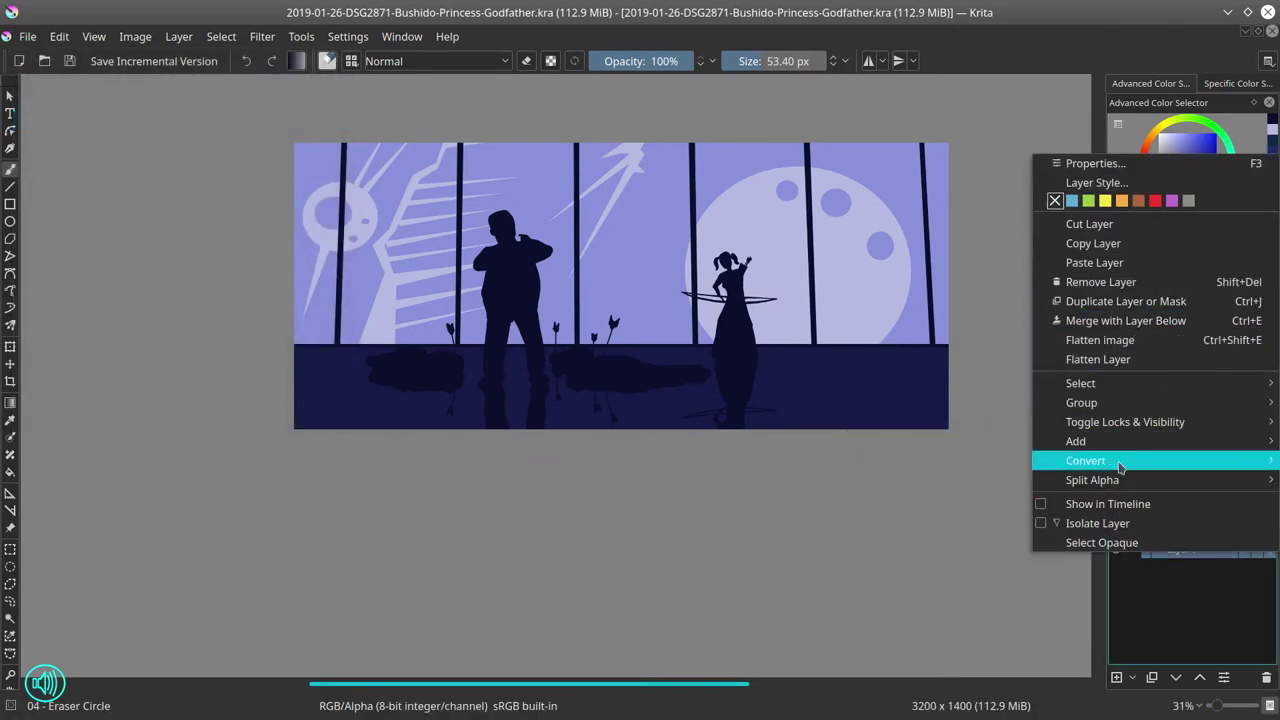
pyautogui.click(1110, 310)
pyautogui.click(1200, 678)
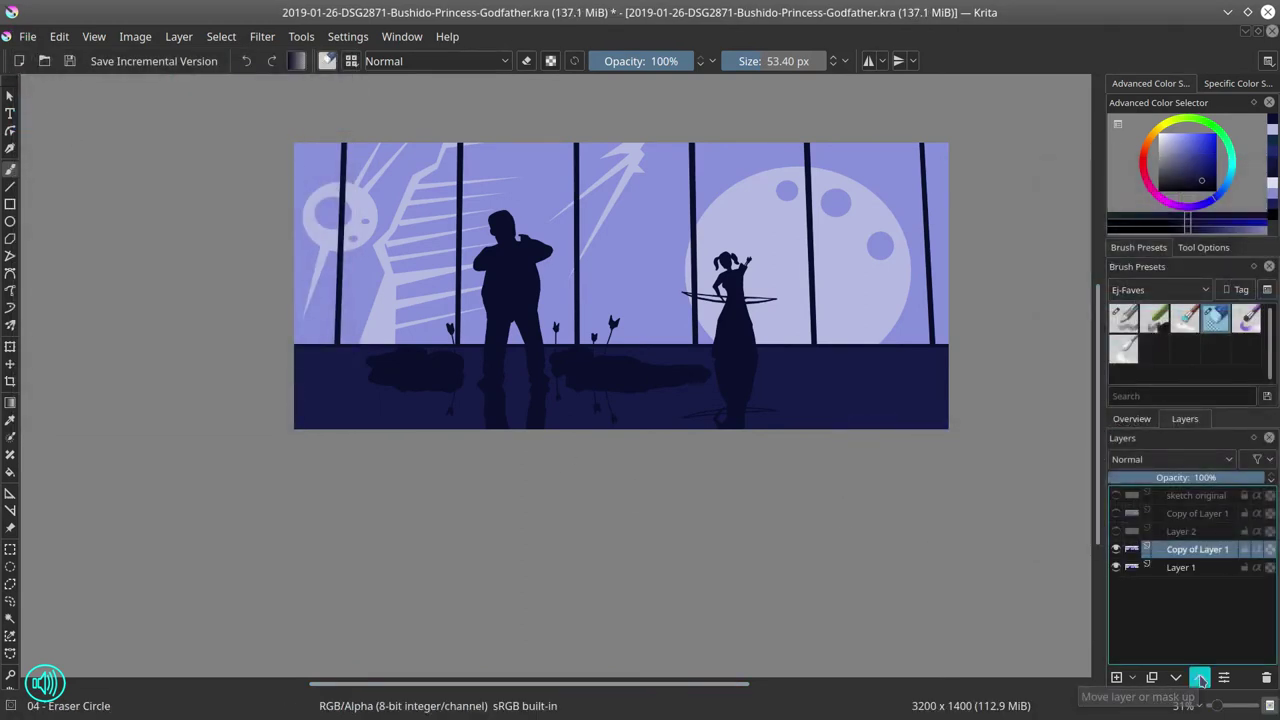
pyautogui.click(1200, 678)
# Step: Group the sketch original layer and both copies of Layer 1 as "originals", and hide and collapse the group
pyautogui.click(1116, 532)
pyautogui.click(1116, 514)
pyautogui.click(1116, 514)
pyautogui.click(1202, 531)
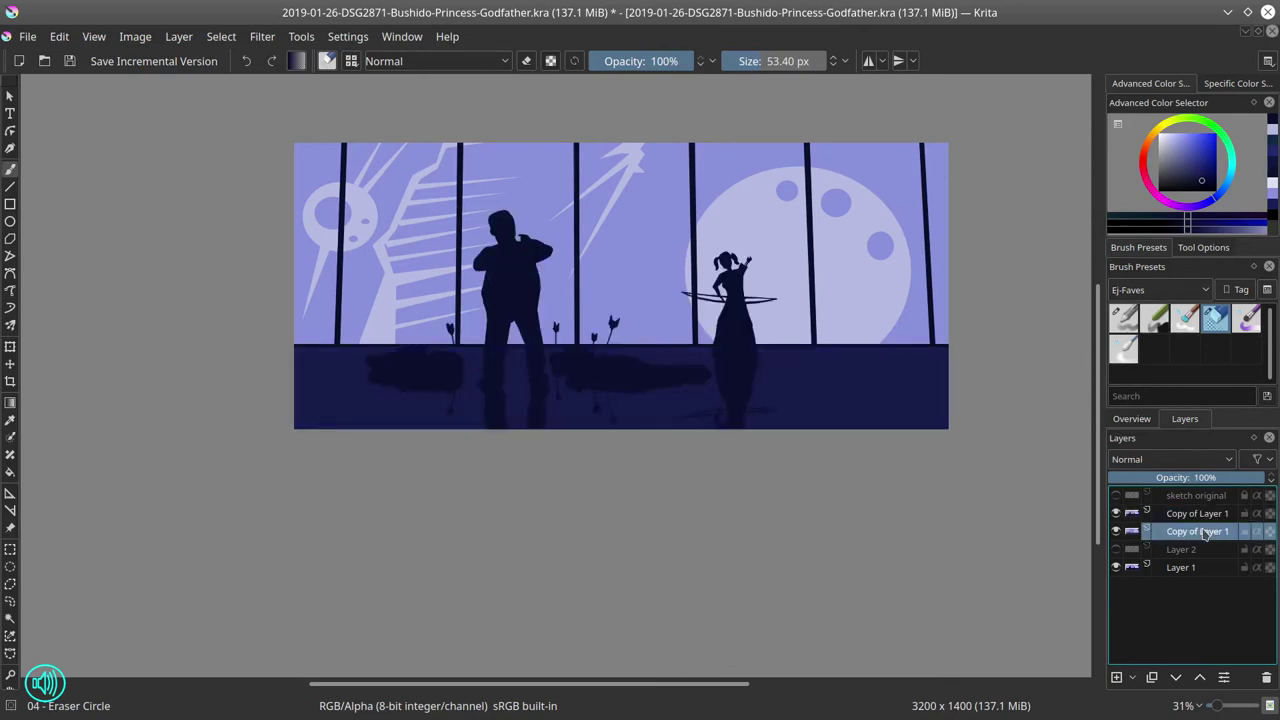
pyautogui.keyDown('shift'); pyautogui.click(1202, 498); pyautogui.keyUp('shift')
pyautogui.rightClick(1202, 498)
pyautogui.click(1005, 445)
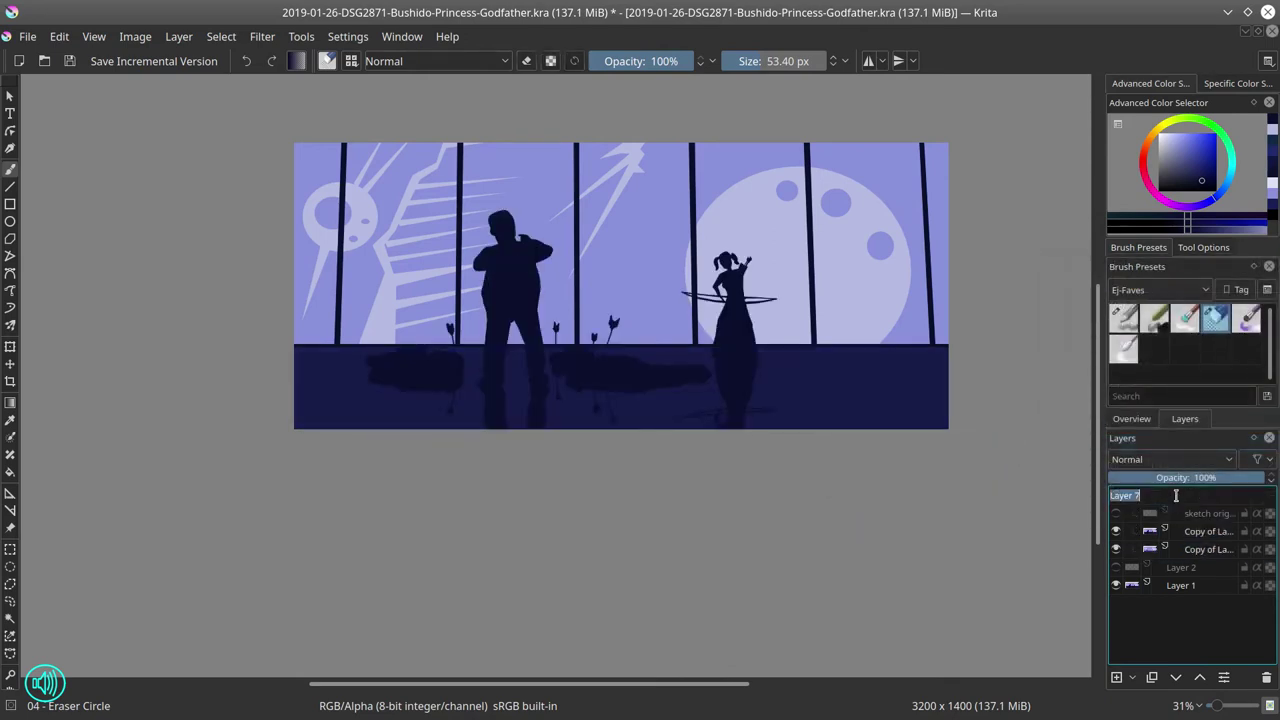
pyautogui.write('originals')
pyautogui.press('Return')
pyautogui.click(1116, 496)
pyautogui.click(1147, 496)
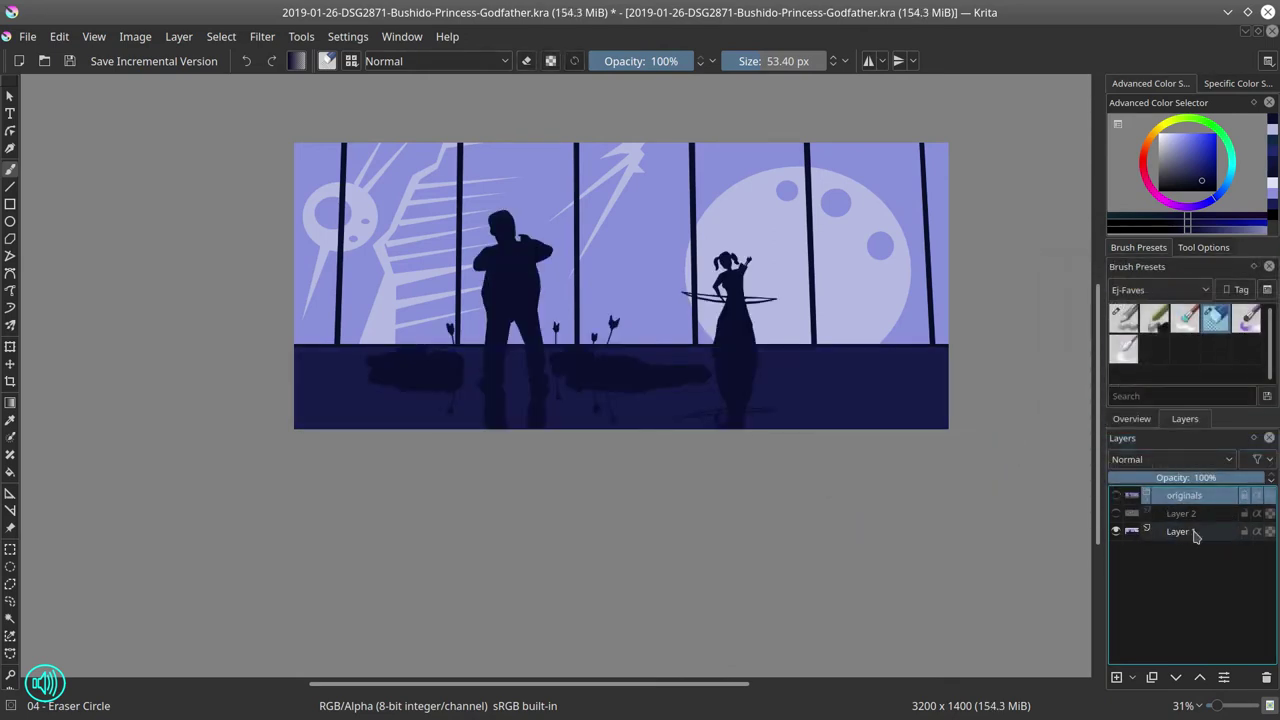
# Step: Select the connected navy silhouettes and pillars on Layer 1 with the contiguous selection tool, checking them against the Layer 2 sketch
pyautogui.click(1195, 533)
pyautogui.click(8, 620)
pyautogui.click(472, 422)
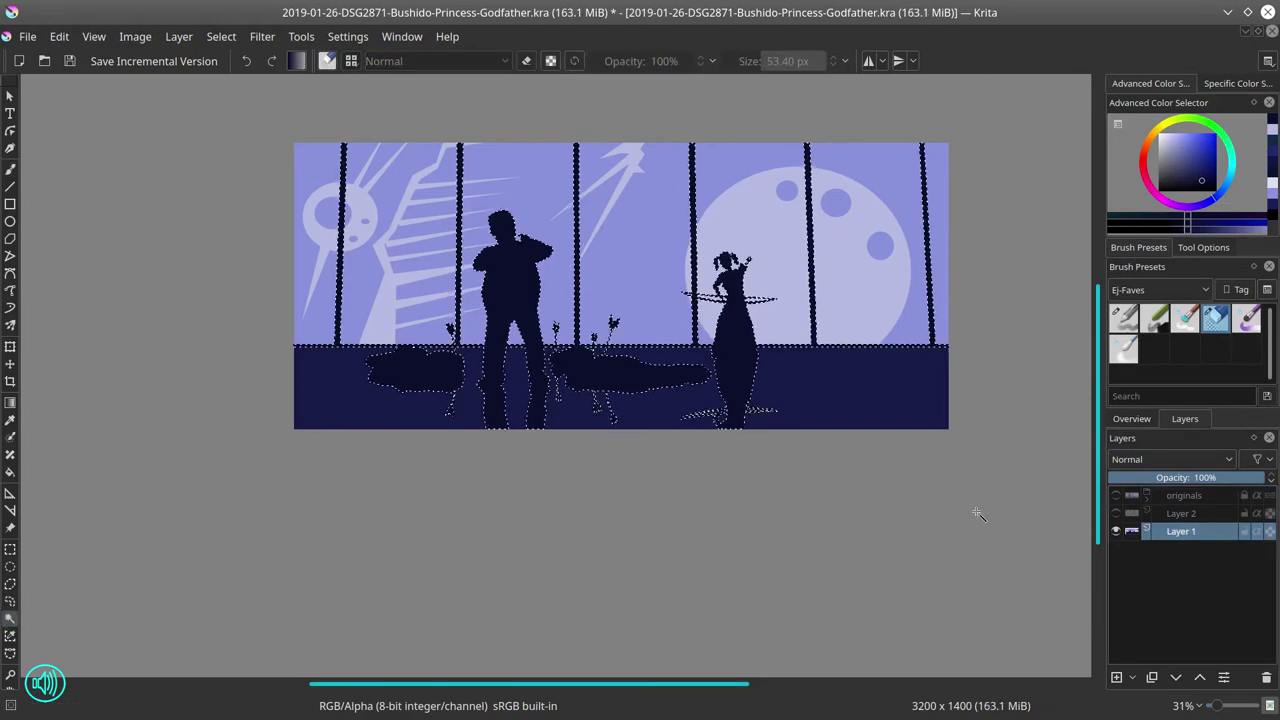
pyautogui.click(221, 37)
pyautogui.click(78, 412)
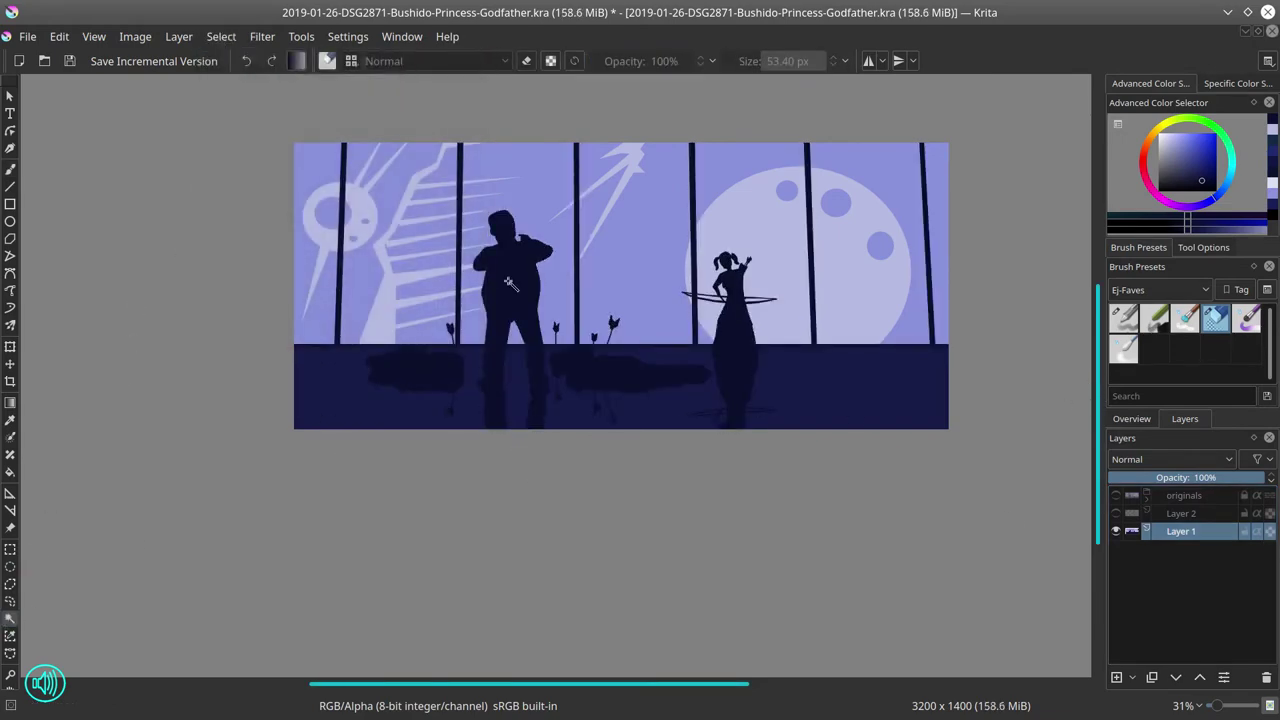
pyautogui.click(1116, 513)
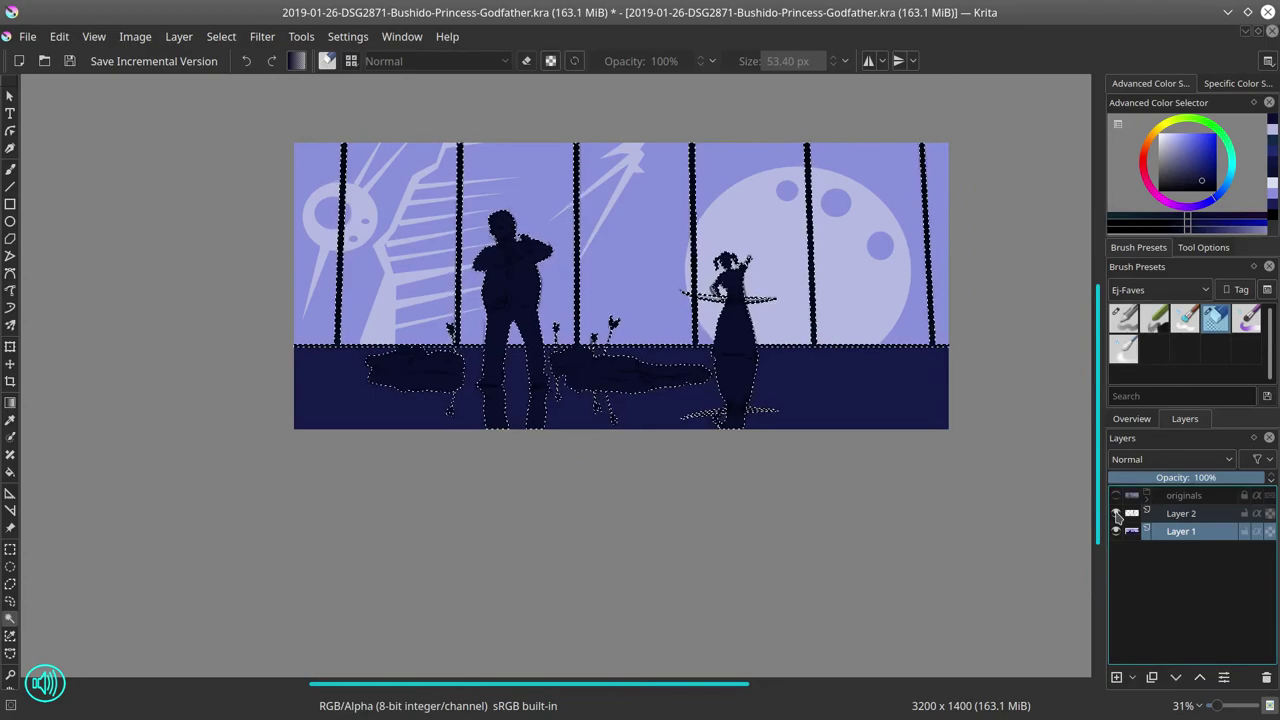
pyautogui.press('b')
pyautogui.click(505, 61)
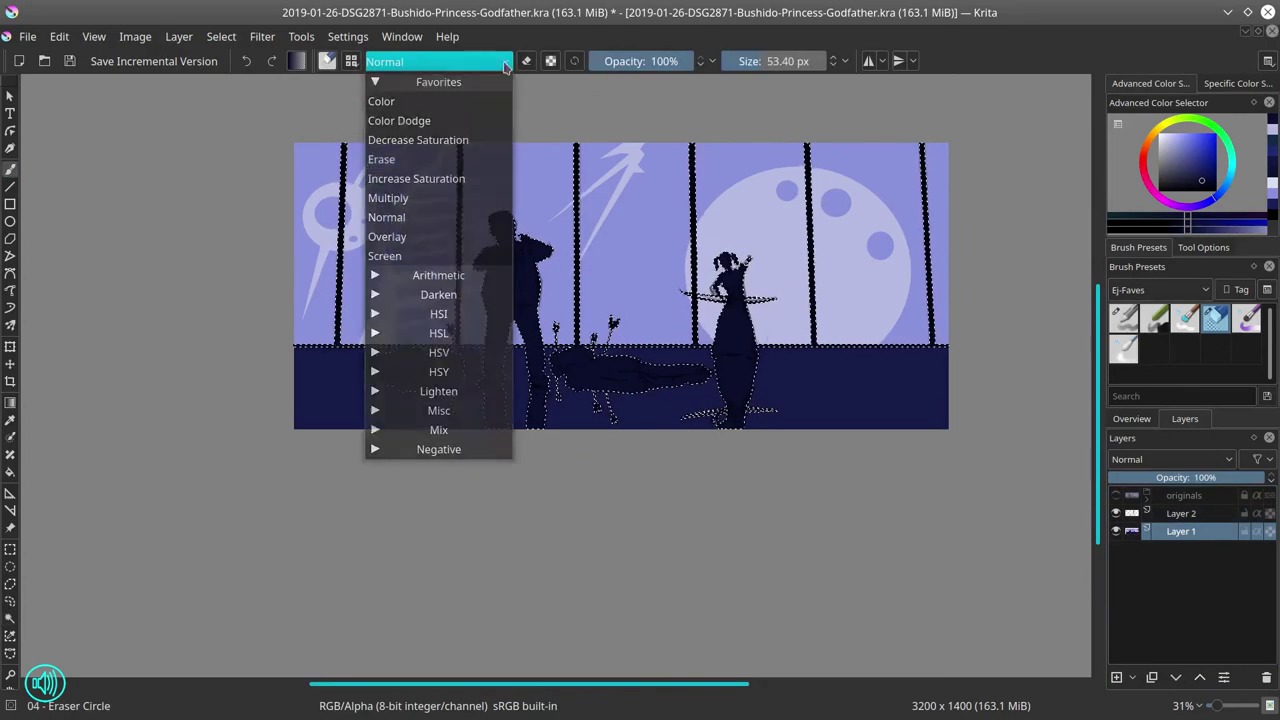
pyautogui.click(1116, 513)
# Step: Copy the selected silhouettes and paste them as a new layer above Layer 1, show Layer 2 and clear the selection
pyautogui.click(59, 36)
pyautogui.click(75, 120)
pyautogui.click(59, 36)
pyautogui.click(70, 200)
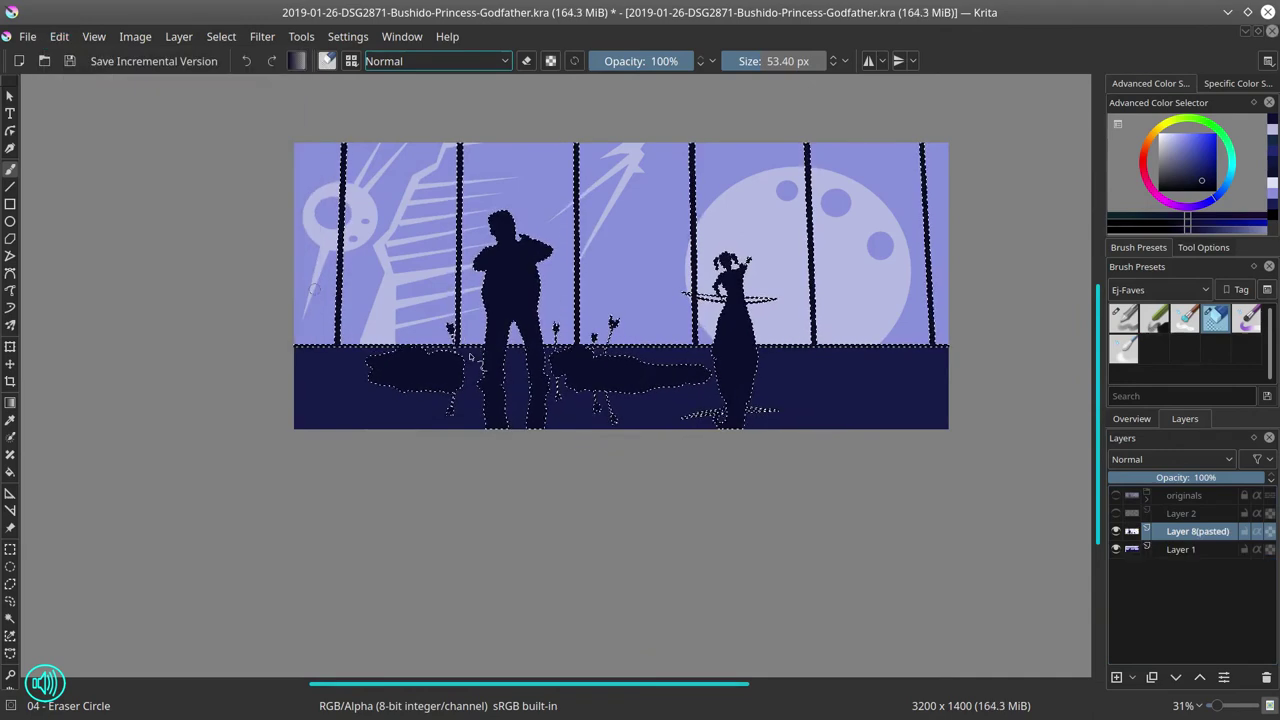
pyautogui.click(1116, 513)
pyautogui.click(221, 36)
pyautogui.click(234, 80)
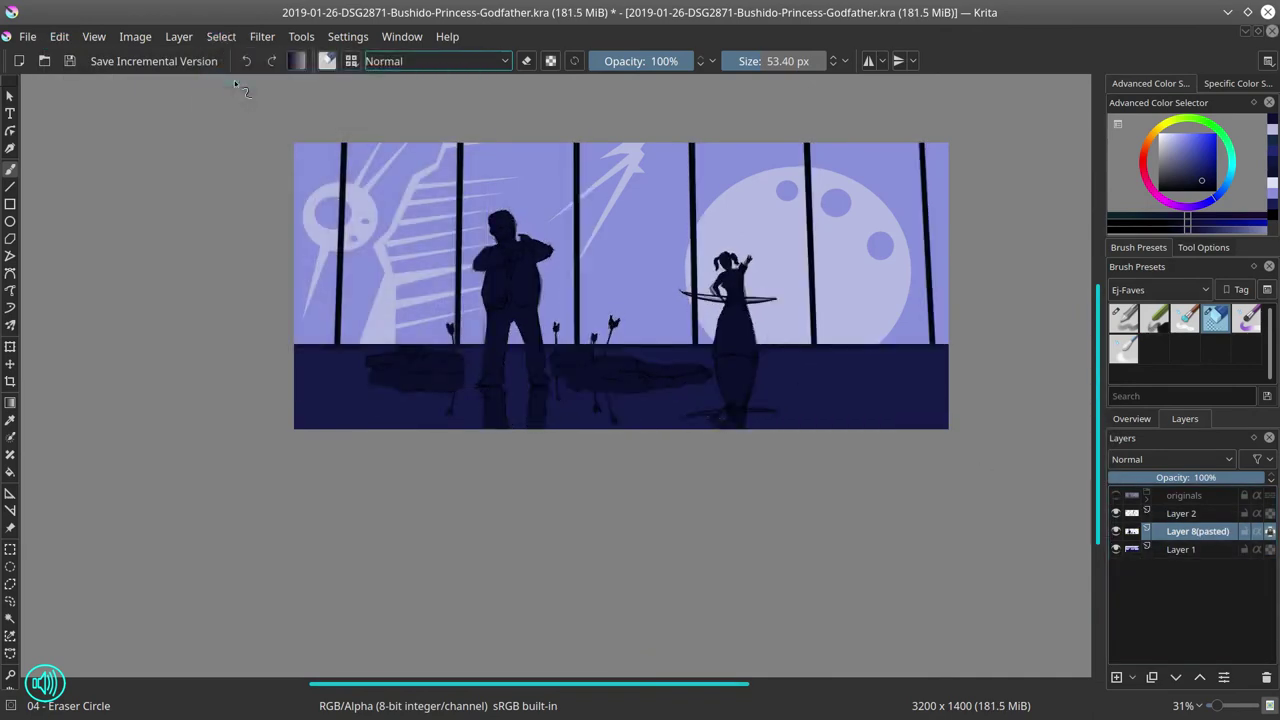
# Step: Put the brush in Erase mode at 22.99 px over the woman's dress on the pasted layer, and pick a slightly darker navy
pyautogui.click(488, 62)
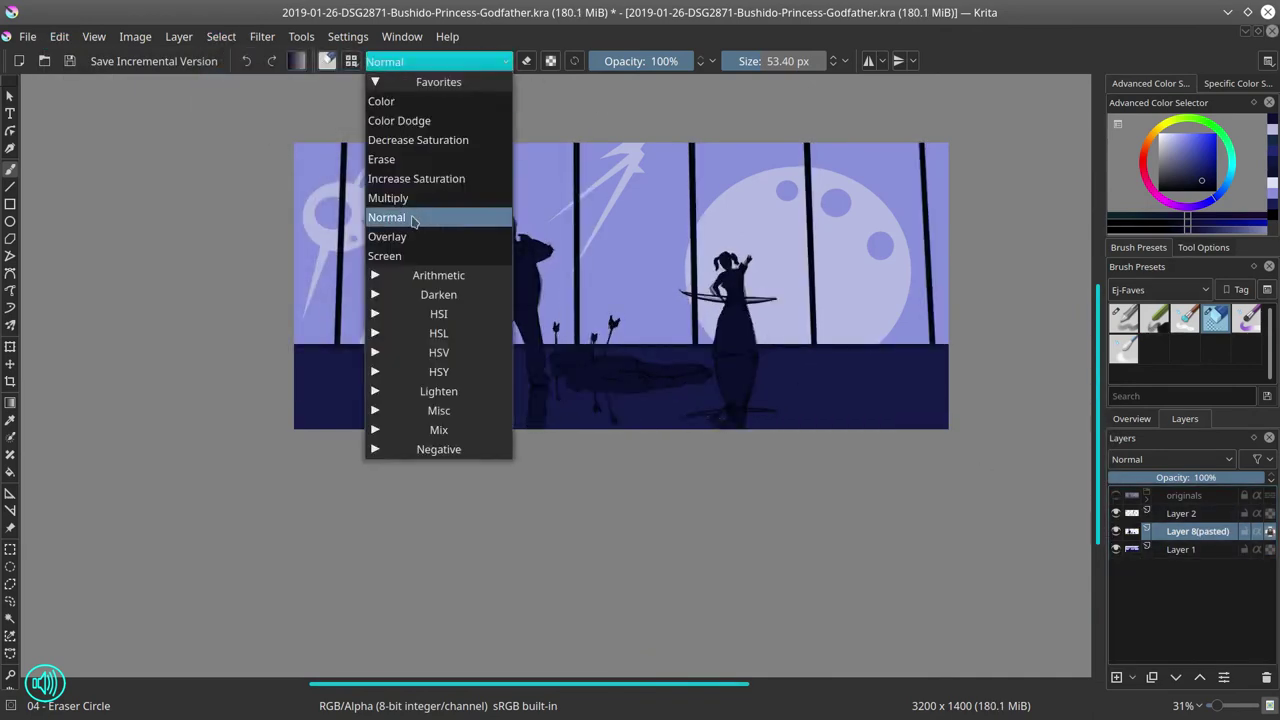
pyautogui.click(412, 220)
pyautogui.press('e')
pyautogui.scroll(5, 760, 380)
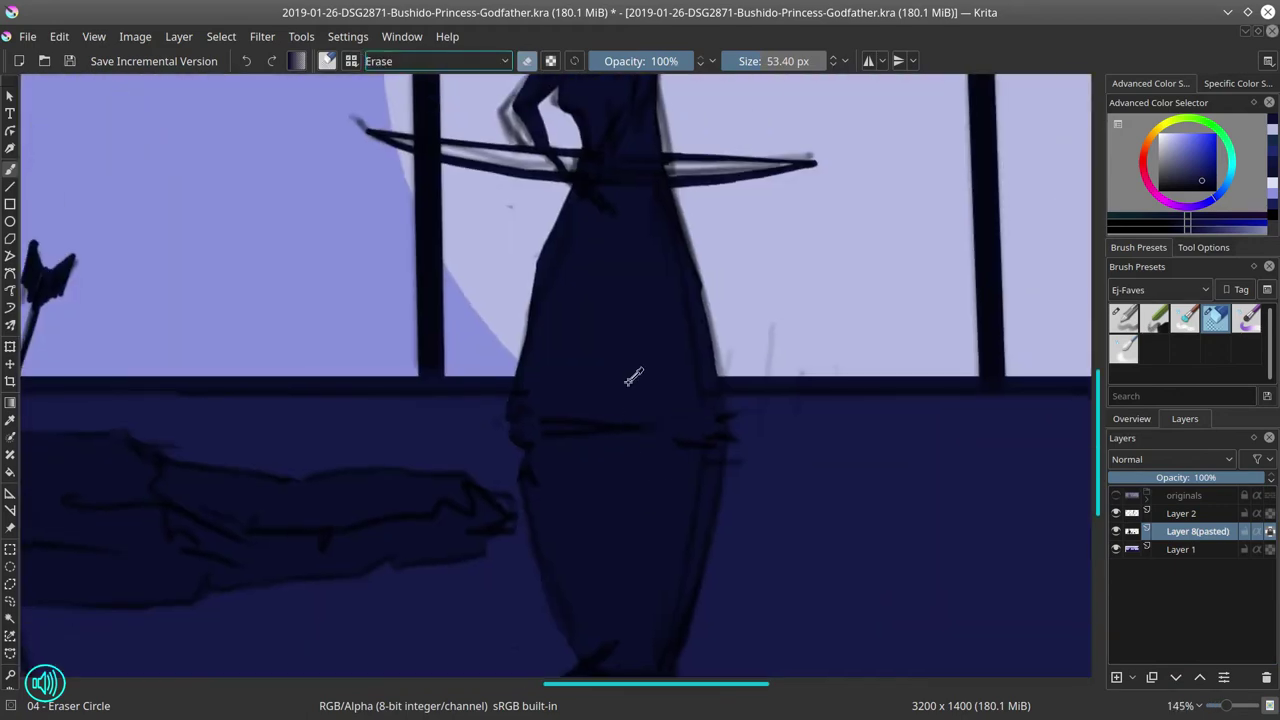
pyautogui.moveTo(696, 408)
pyautogui.mouseDown()
pyautogui.moveTo(665, 408)
pyautogui.moveTo(623, 434)
pyautogui.mouseUp()
pyautogui.click(1202, 184)
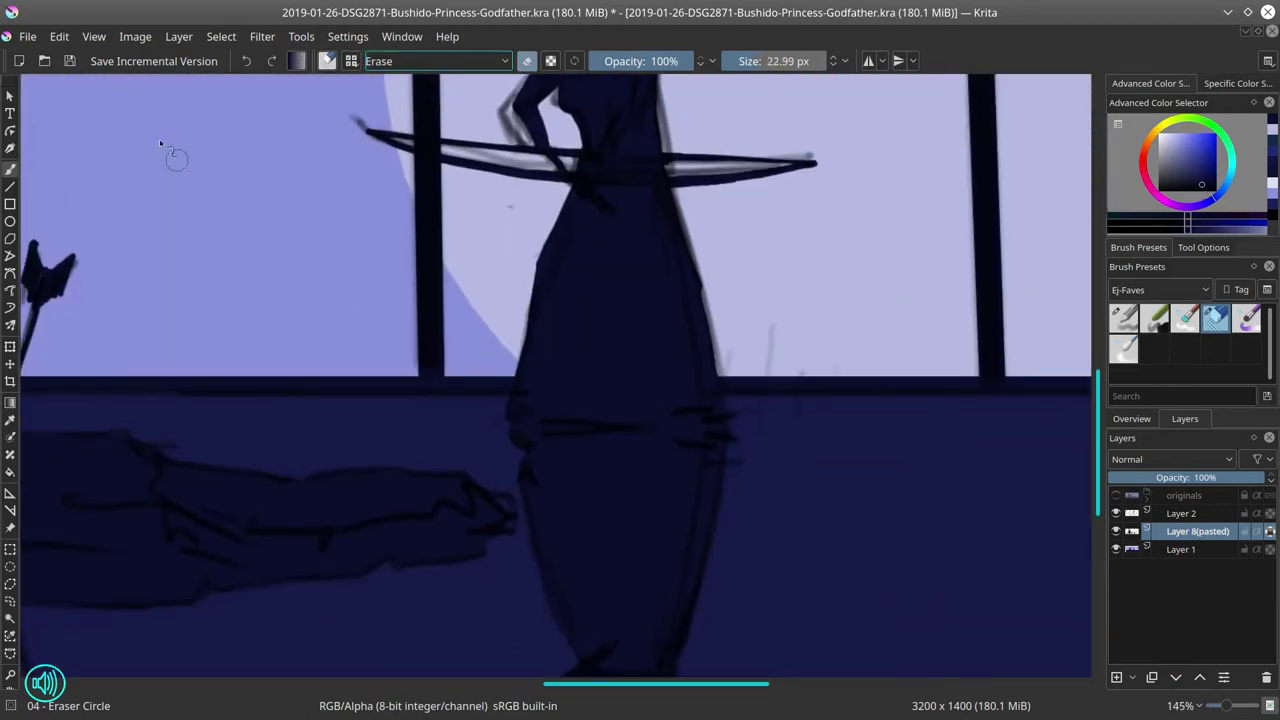
# Step: Undo the last changes on the pasted silhouette layer and hide Layer 1
pyautogui.click(60, 37)
pyautogui.click(74, 58)
pyautogui.click(1116, 549)
pyautogui.click(60, 37)
pyautogui.click(74, 58)
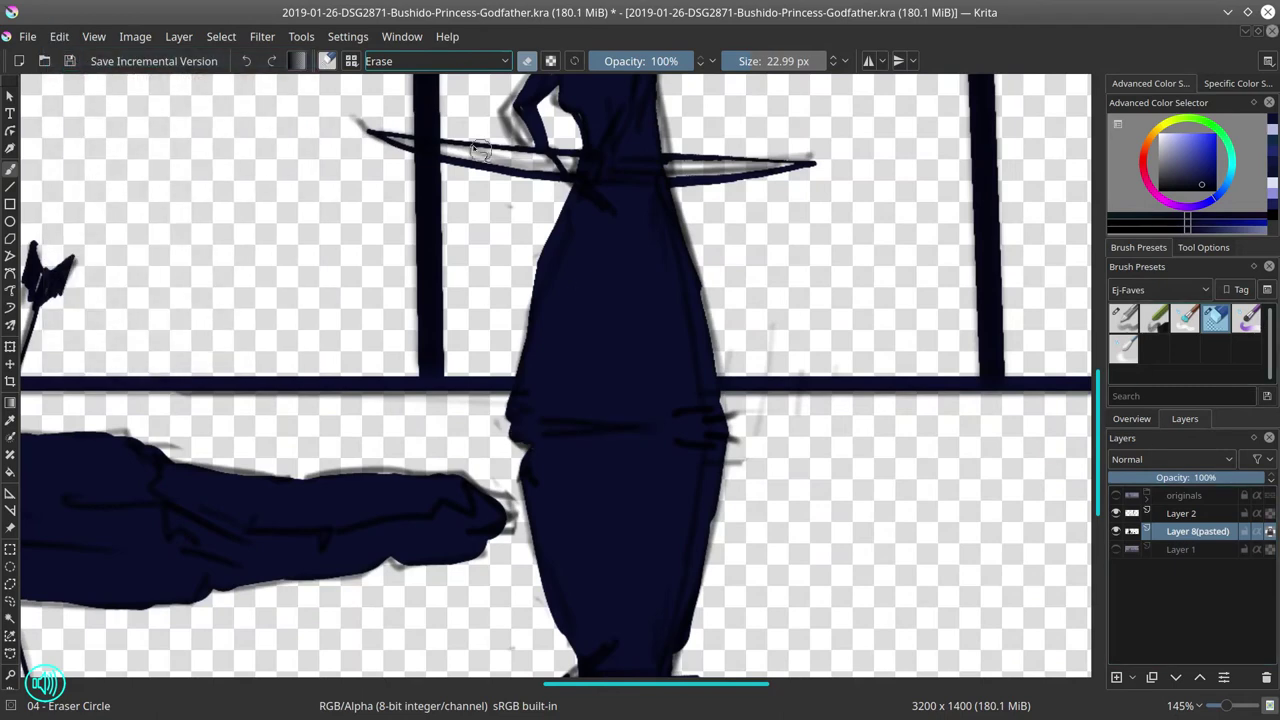
# Step: Show Layer 1 and shade the woman's hem with the Basic-4 Flow Opacity brush in dark navy, checking it with Layer 2 hidden
pyautogui.click(1124, 319)
pyautogui.click(1116, 549)
pyautogui.moveTo(571, 440); pyautogui.dragTo(630, 429)
pyautogui.click(1200, 183)
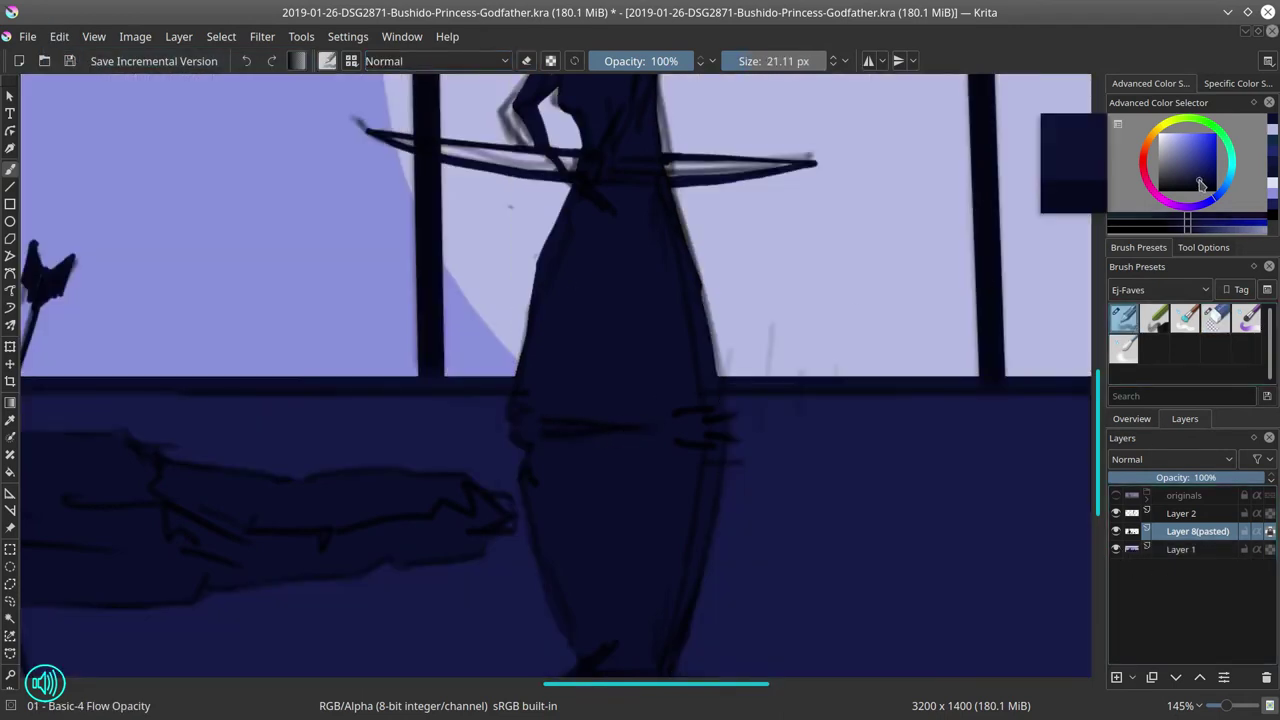
pyautogui.click(1116, 513)
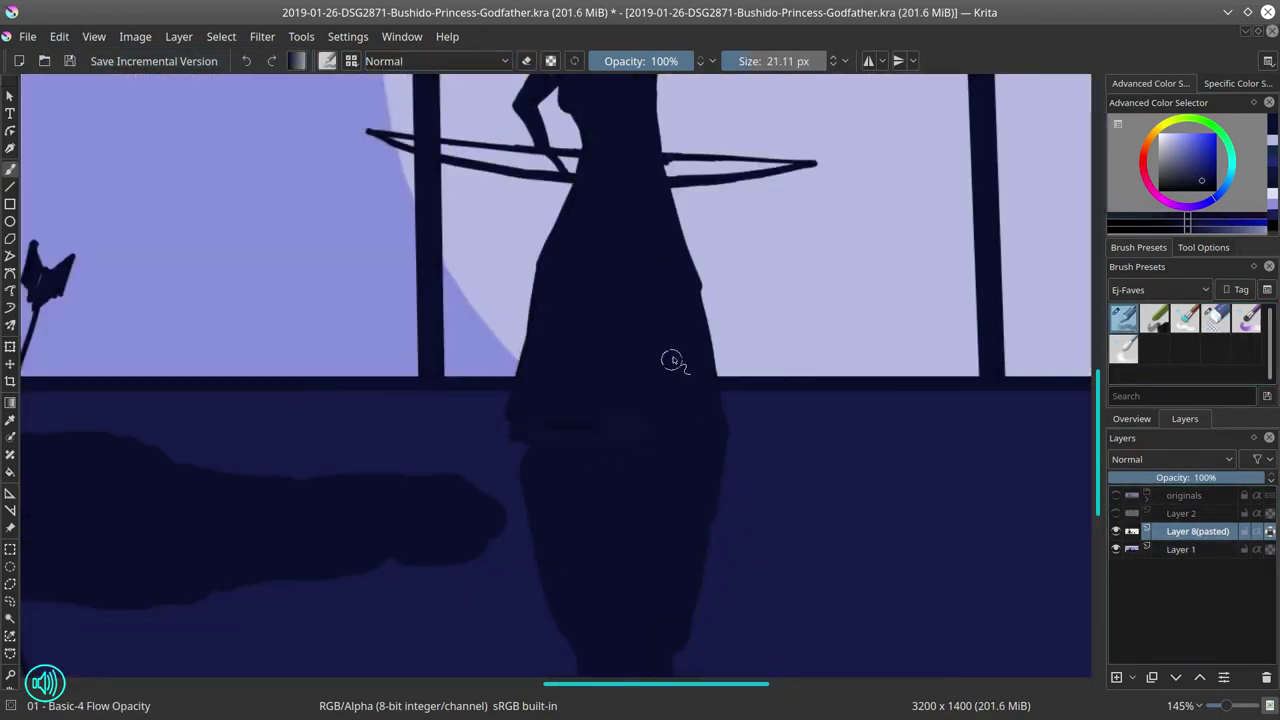
pyautogui.click(1116, 513)
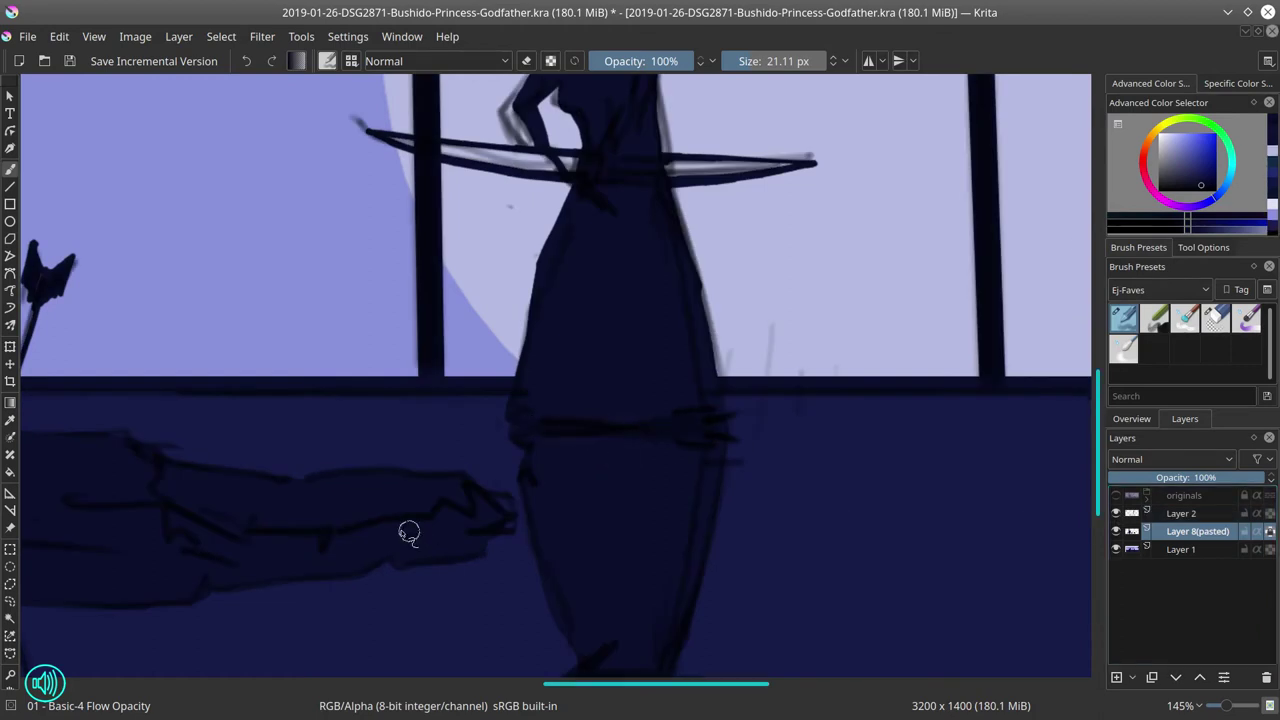
# Step: Shade the fallen bodies, the woman's figure and the man's shoes in dark navy with the 21.11 px brush
pyautogui.moveTo(231, 538); pyautogui.dragTo(576, 516)
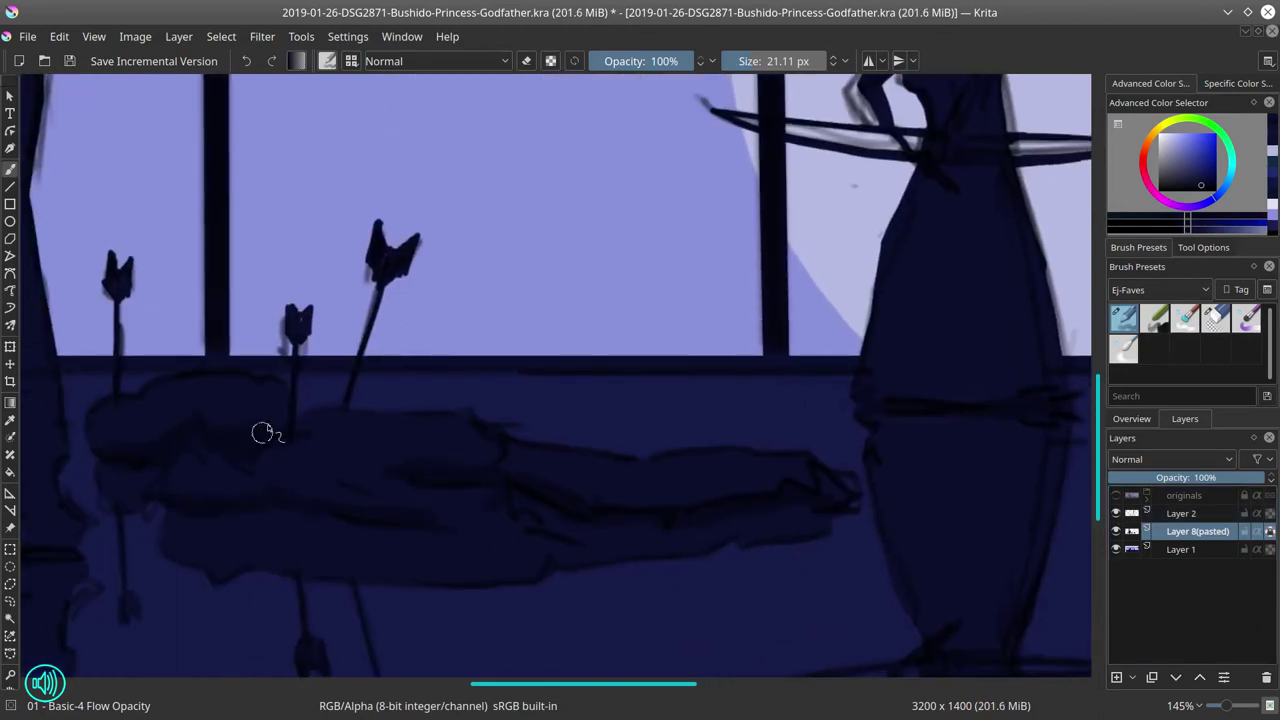
pyautogui.moveTo(952, 383); pyautogui.dragTo(811, 505)
pyautogui.moveTo(801, 145); pyautogui.dragTo(787, 238)
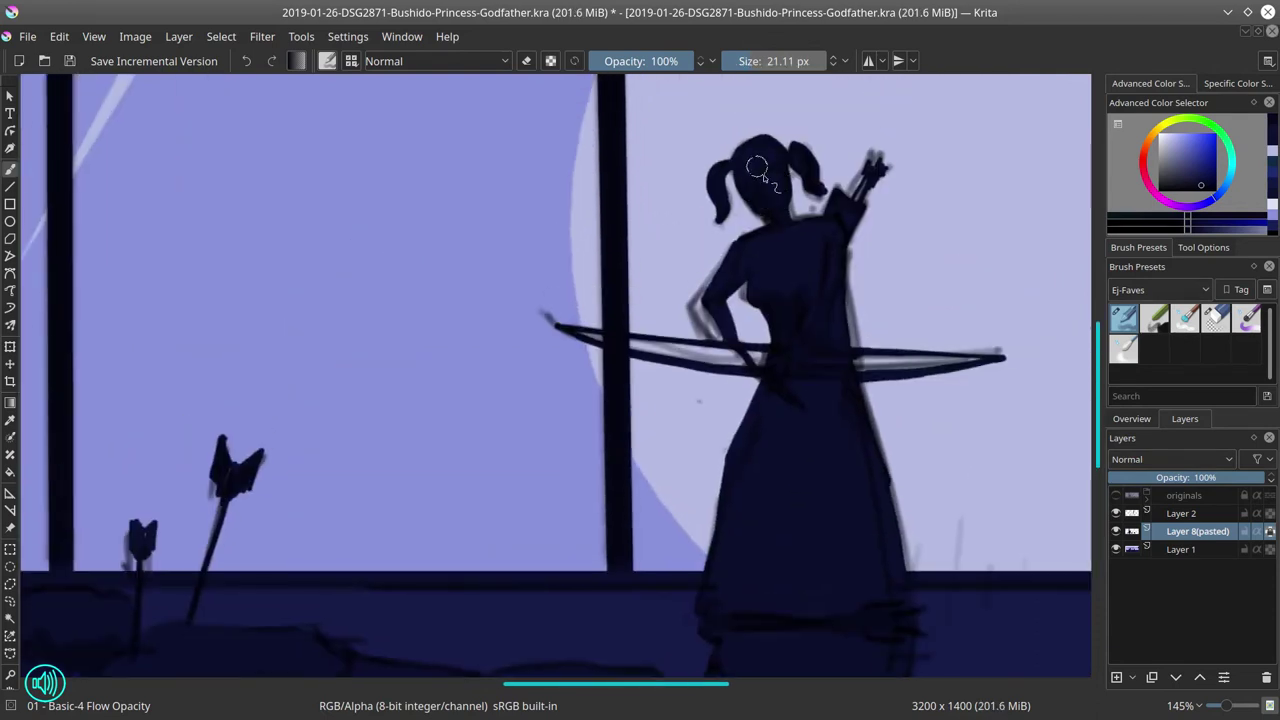
pyautogui.moveTo(331, 513); pyautogui.dragTo(1070, 212)
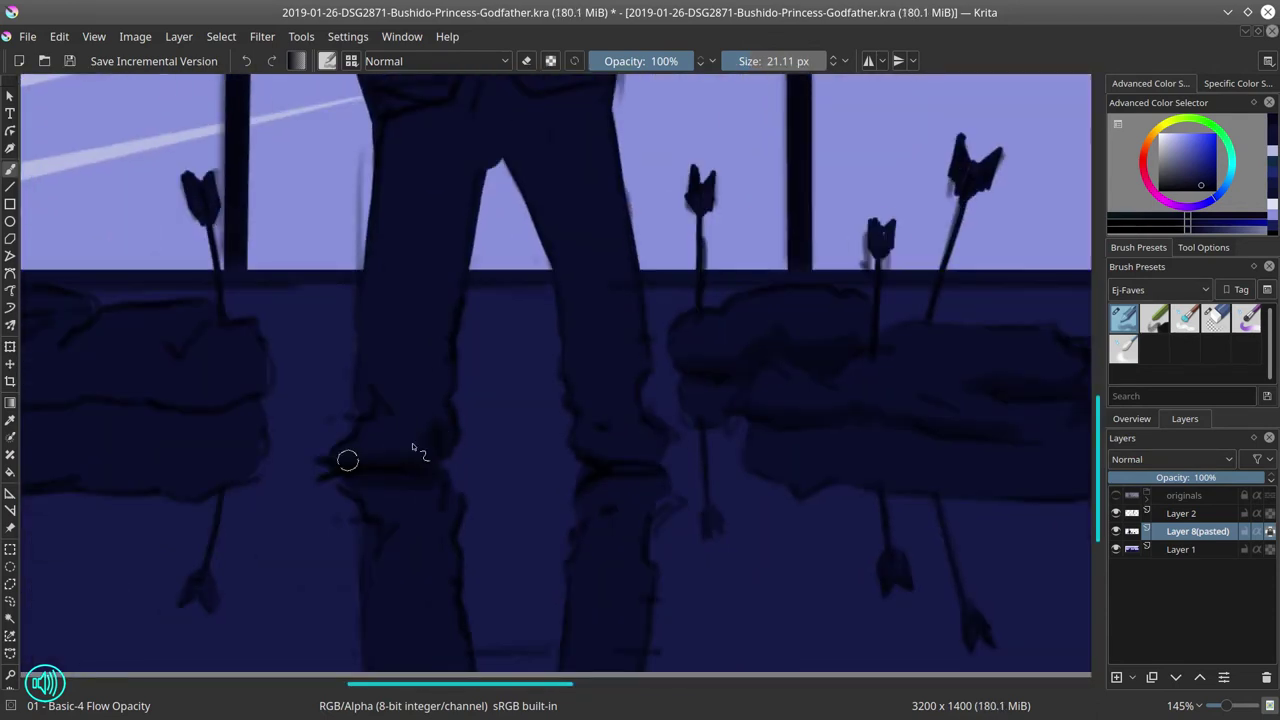
pyautogui.moveTo(386, 411); pyautogui.dragTo(863, 436)
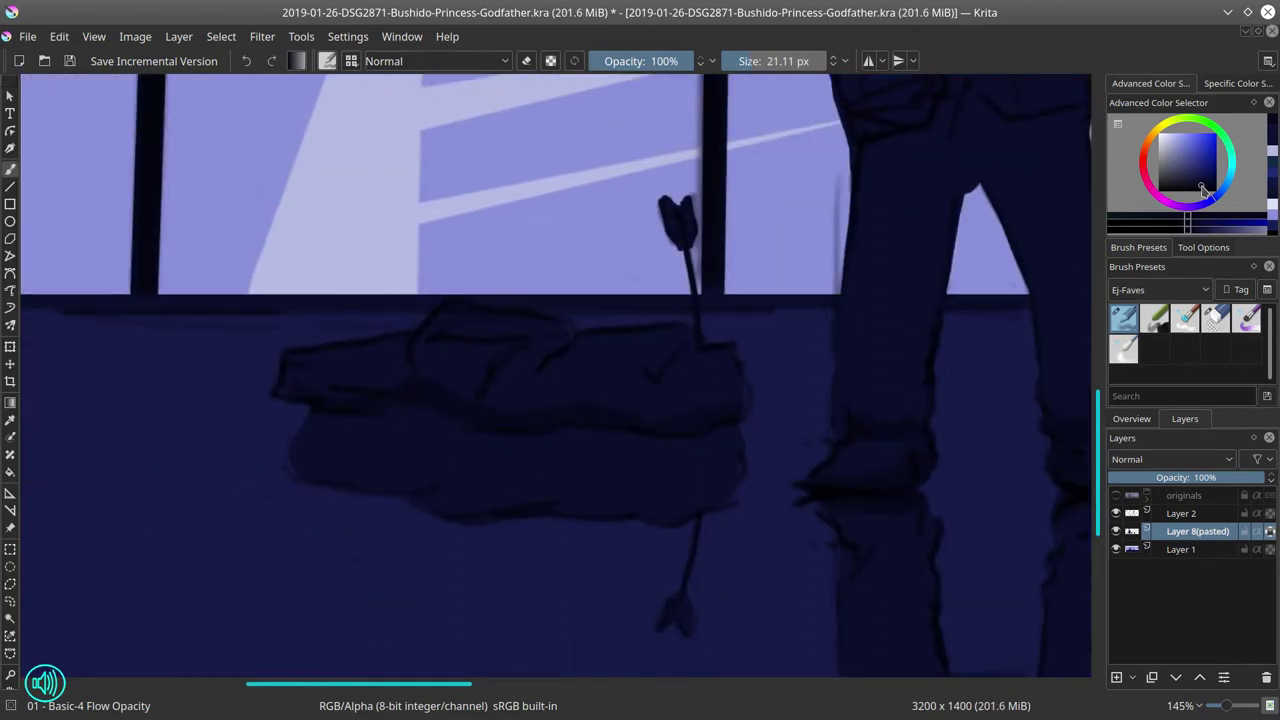
# Step: Fill the reflection beneath the fallen body beside the man with near-black navy using the Eraser Circle preset in Normal mode
pyautogui.click(1215, 318)
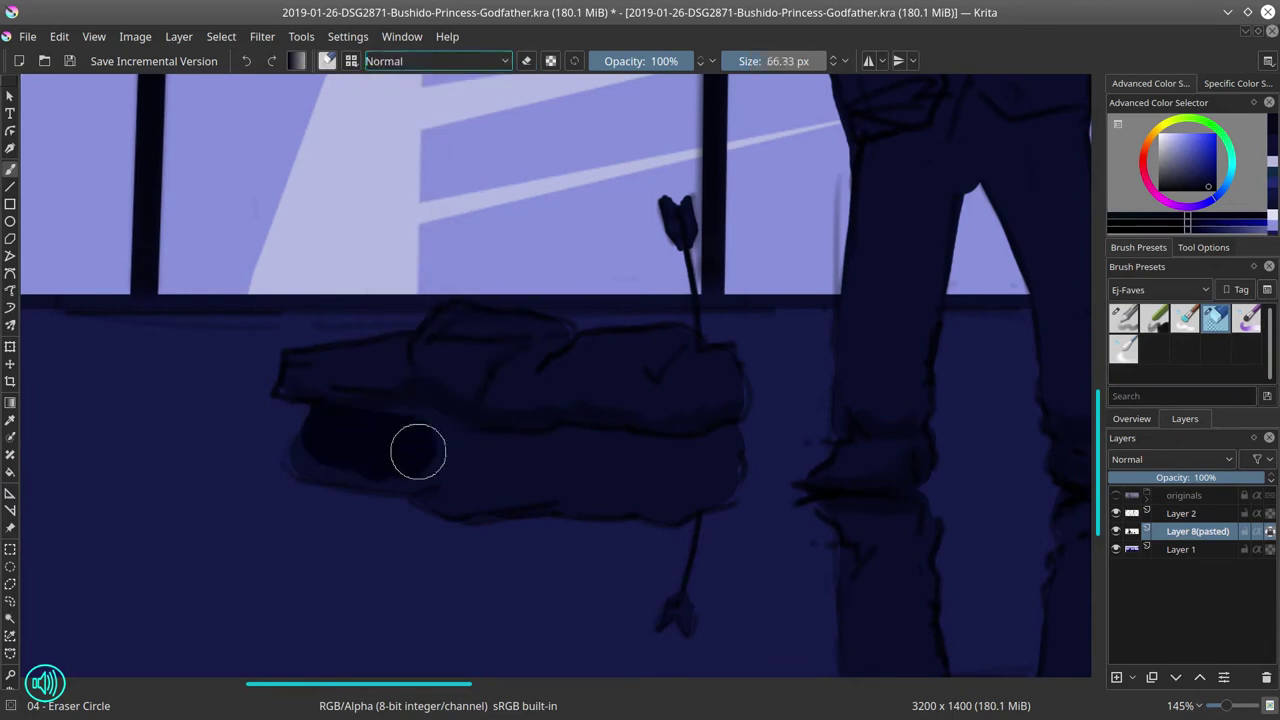
pyautogui.moveTo(418, 451)
pyautogui.mouseDown()
pyautogui.moveTo(534, 492)
pyautogui.moveTo(541, 457)
pyautogui.moveTo(589, 438)
pyautogui.moveTo(737, 449)
pyautogui.moveTo(705, 520)
pyautogui.moveTo(702, 459)
pyautogui.moveTo(566, 490)
pyautogui.mouseUp()
pyautogui.moveTo(811, 528); pyautogui.dragTo(701, 415)
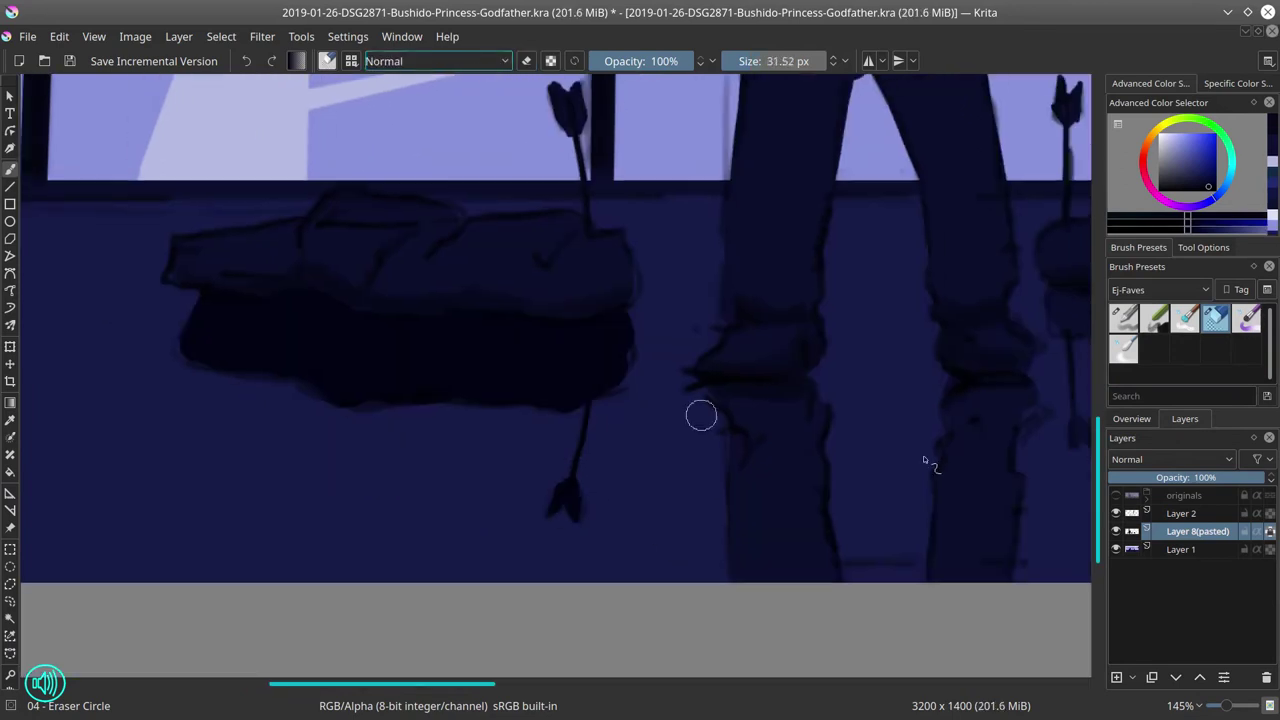
# Step: Hide Layer 2 and fill the reflections of the man's legs with near-black navy
pyautogui.click(1116, 513)
pyautogui.moveTo(791, 466); pyautogui.dragTo(553, 388)
pyautogui.moveTo(534, 360)
pyautogui.mouseDown()
pyautogui.moveTo(560, 366)
pyautogui.moveTo(500, 337)
pyautogui.moveTo(618, 405)
pyautogui.moveTo(751, 320)
pyautogui.moveTo(786, 463)
pyautogui.mouseUp()
pyautogui.scroll(3, 643, 366)
pyautogui.moveTo(643, 366)
pyautogui.mouseDown()
pyautogui.moveTo(618, 375)
pyautogui.moveTo(746, 417)
pyautogui.mouseUp()
# Step: Fill the reflections of the woman and the fallen body beside her with near-black navy
pyautogui.moveTo(619, 391); pyautogui.dragTo(629, 391)
pyautogui.moveTo(622, 392)
pyautogui.mouseDown()
pyautogui.moveTo(689, 493)
pyautogui.moveTo(716, 578)
pyautogui.mouseUp()
pyautogui.moveTo(728, 445)
pyautogui.mouseDown()
pyautogui.moveTo(764, 448)
pyautogui.moveTo(819, 406)
pyautogui.mouseUp()
pyautogui.moveTo(819, 406)
pyautogui.mouseDown()
pyautogui.moveTo(583, 433)
pyautogui.moveTo(623, 473)
pyautogui.moveTo(768, 434)
pyautogui.moveTo(915, 412)
pyautogui.mouseUp()
pyautogui.moveTo(709, 433); pyautogui.dragTo(423, 365)
pyautogui.moveTo(690, 262); pyautogui.dragTo(706, 262)
pyautogui.moveTo(695, 265)
pyautogui.mouseDown()
pyautogui.moveTo(841, 263)
pyautogui.moveTo(844, 366)
pyautogui.moveTo(714, 593)
pyautogui.mouseUp()
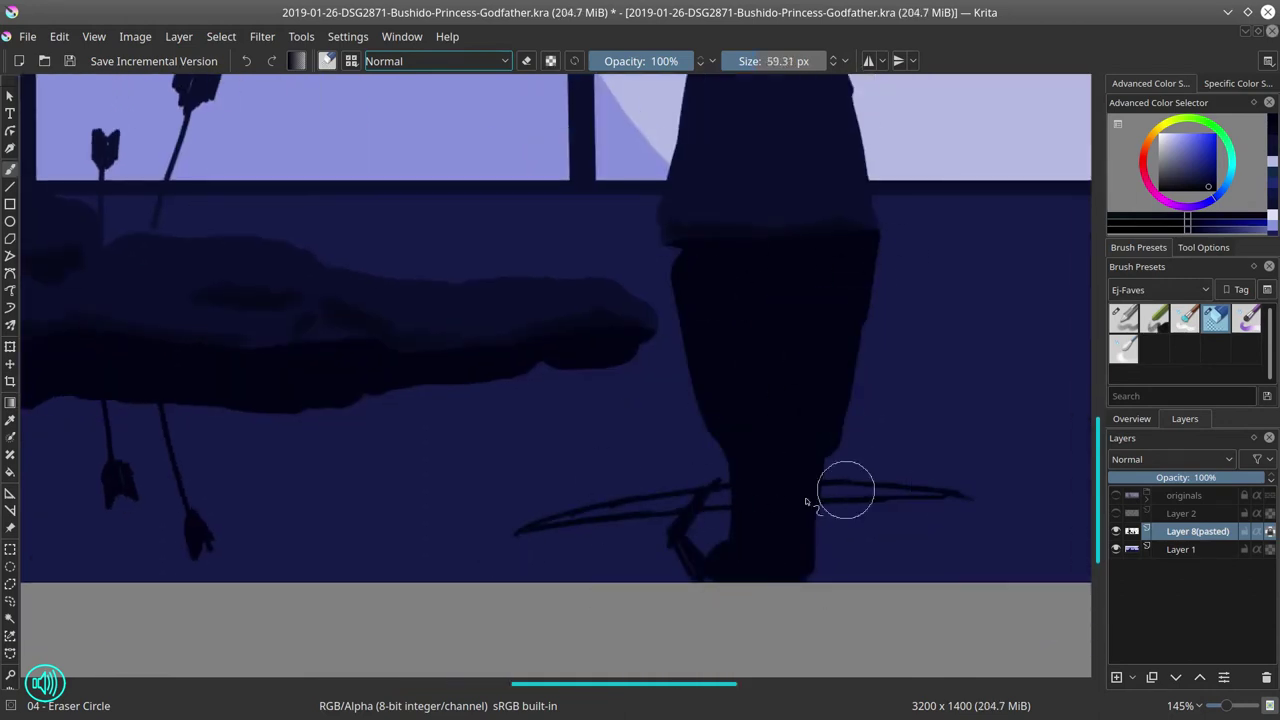
pyautogui.scroll(-5, 806, 417)
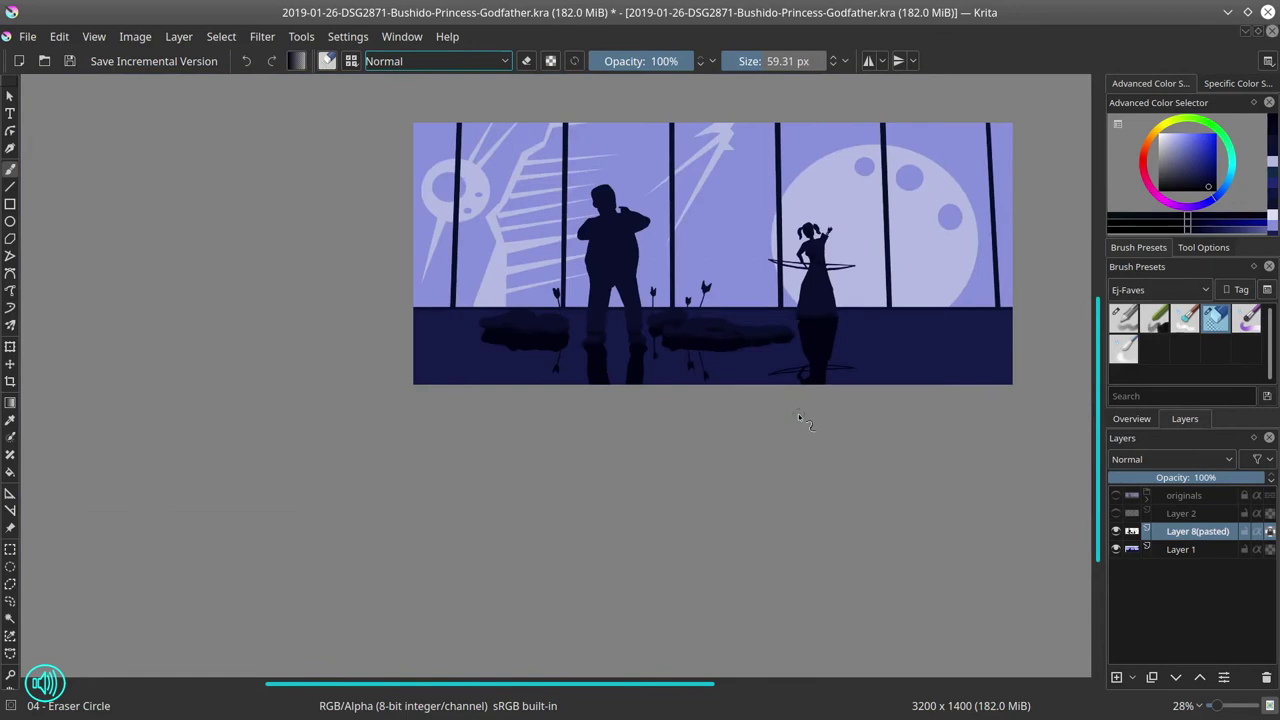
# Step: Paint muted blue rim light on the woman's back, arms, neck and arrows with the Basic-4 Flow Opacity brush, up to 12.60 px
pyautogui.press('/')
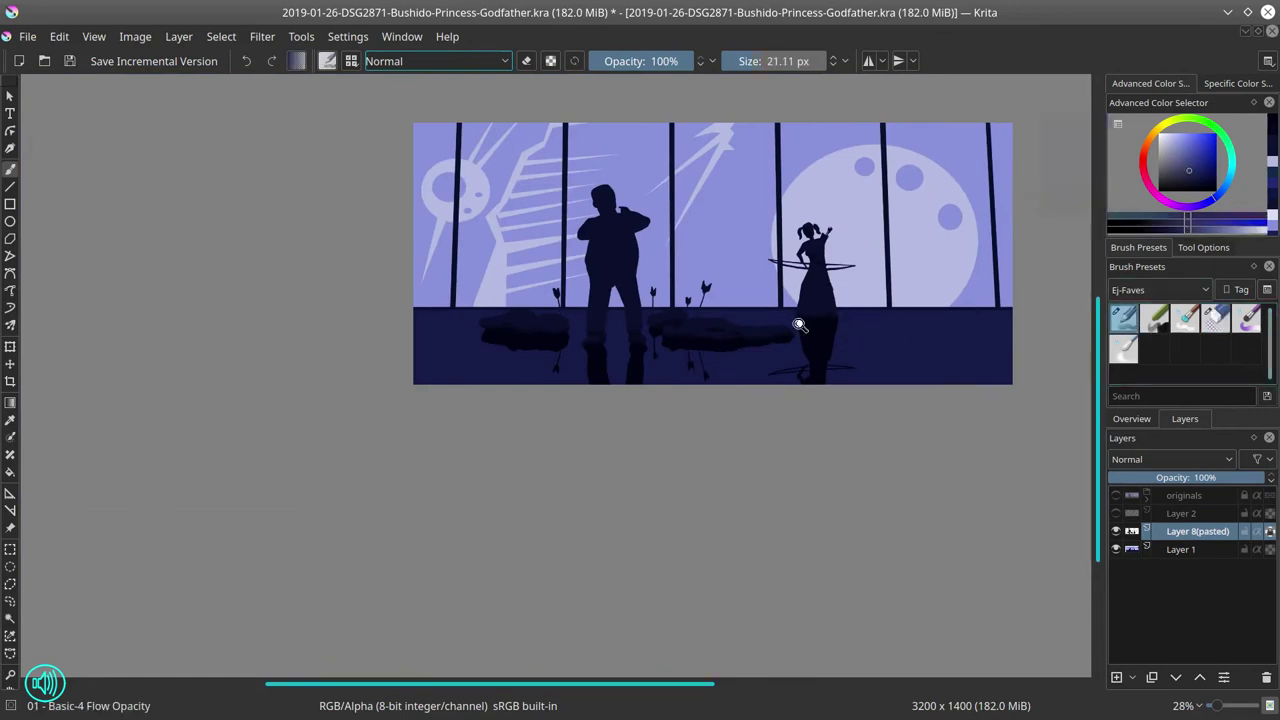
pyautogui.scroll(3, 823, 250)
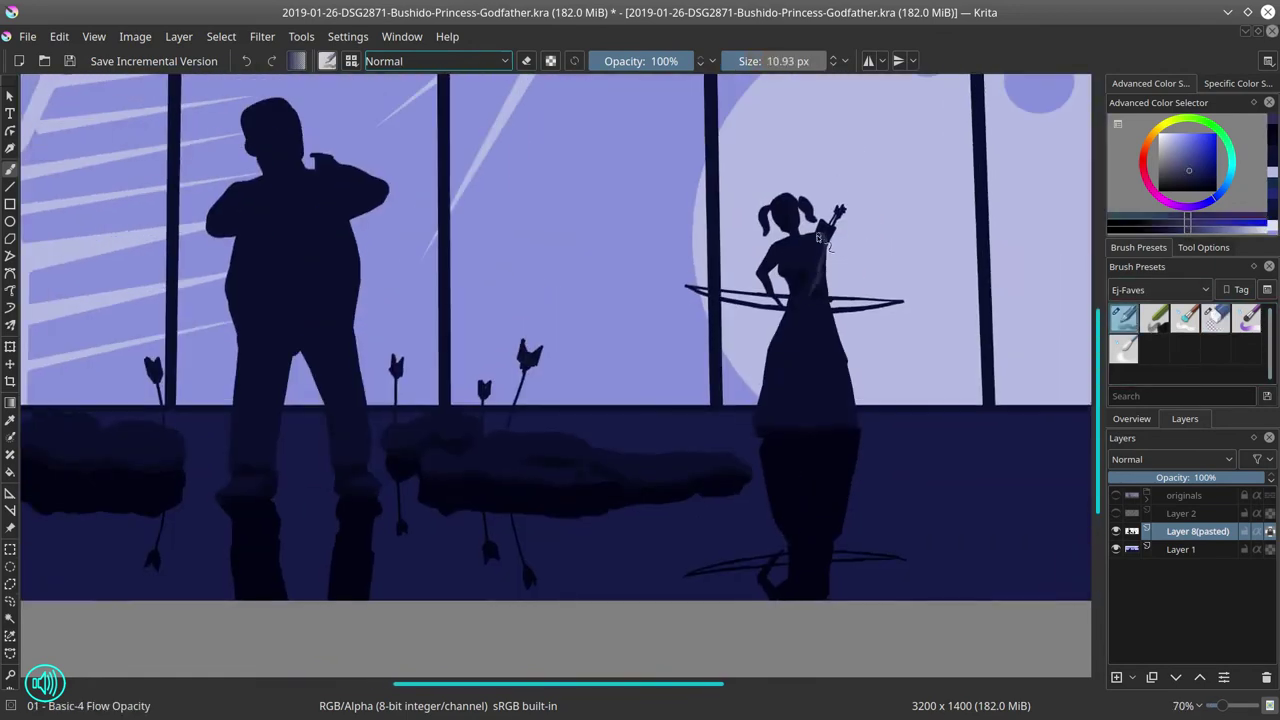
pyautogui.scroll(2, 967, 323)
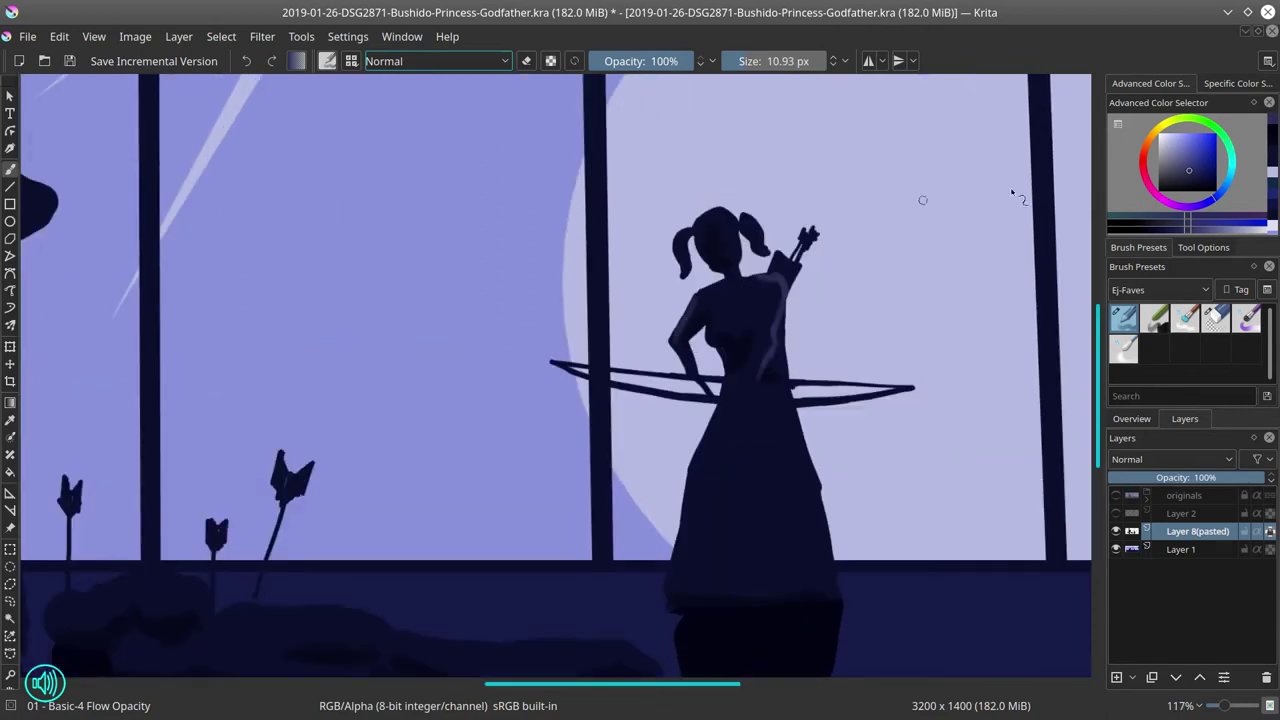
pyautogui.click(1181, 156)
pyautogui.moveTo(800, 356); pyautogui.dragTo(785, 284)
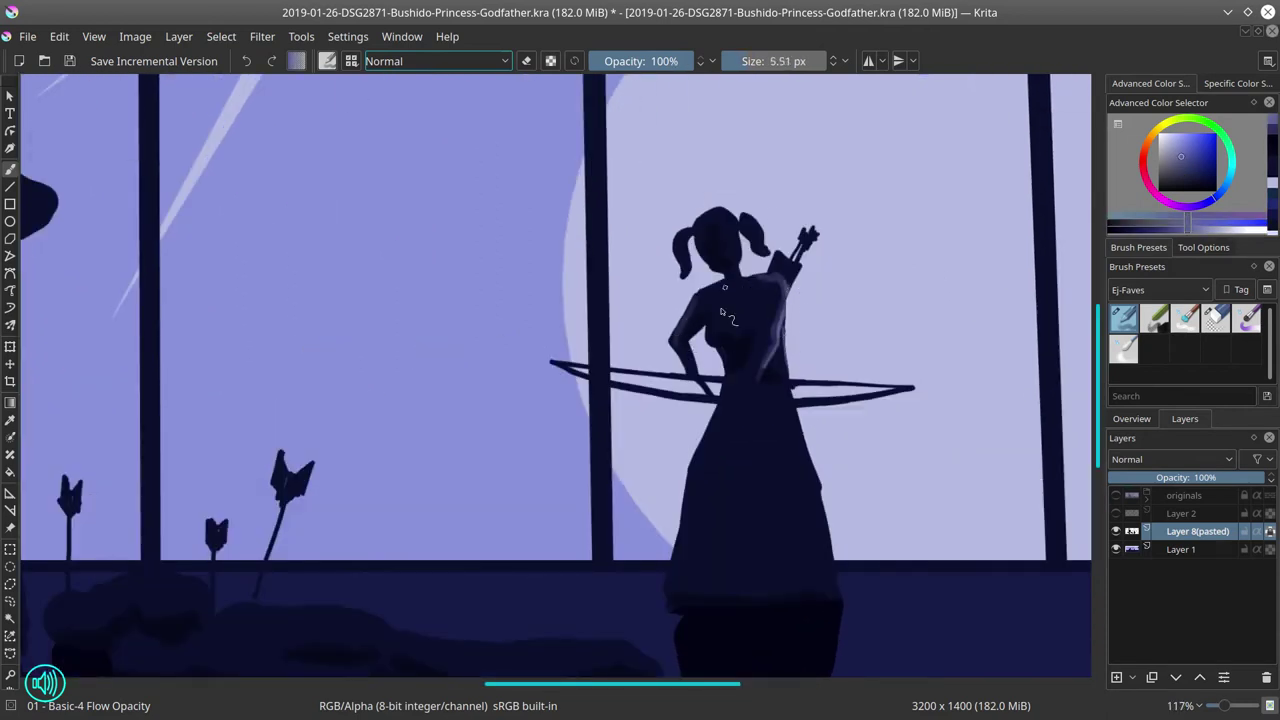
pyautogui.moveTo(692, 340); pyautogui.dragTo(669, 342)
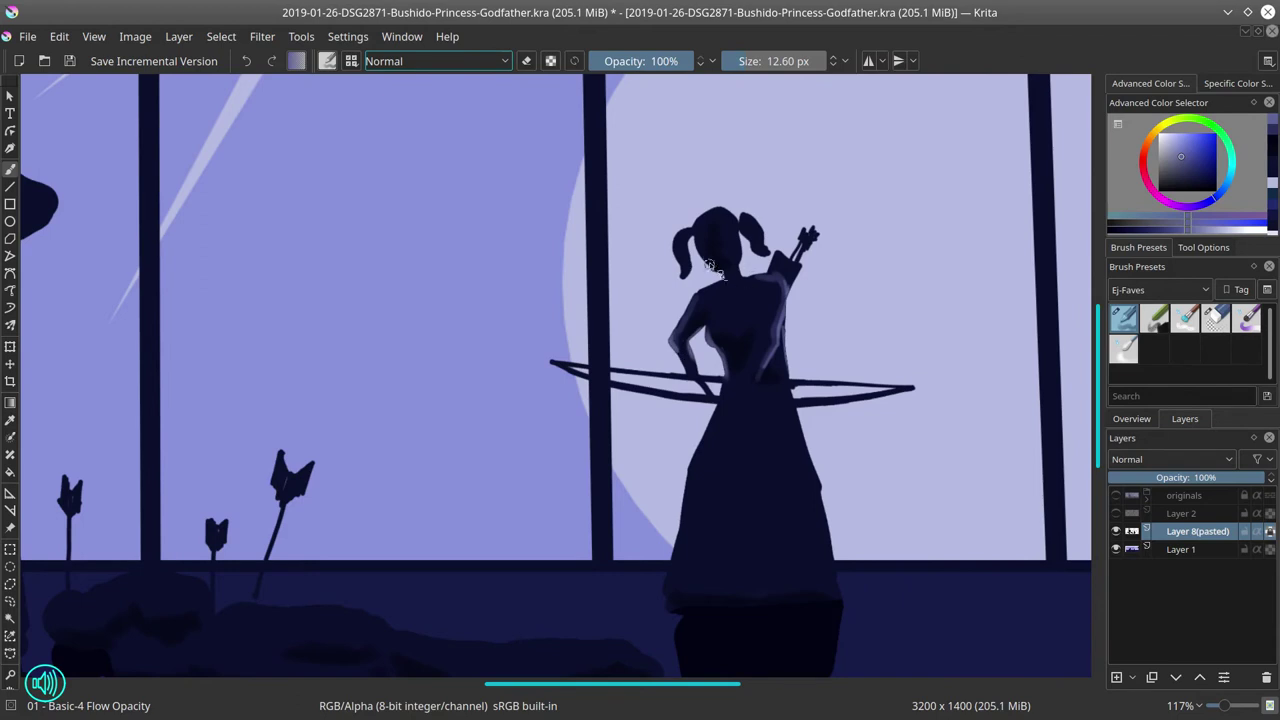
pyautogui.moveTo(717, 269); pyautogui.dragTo(703, 253)
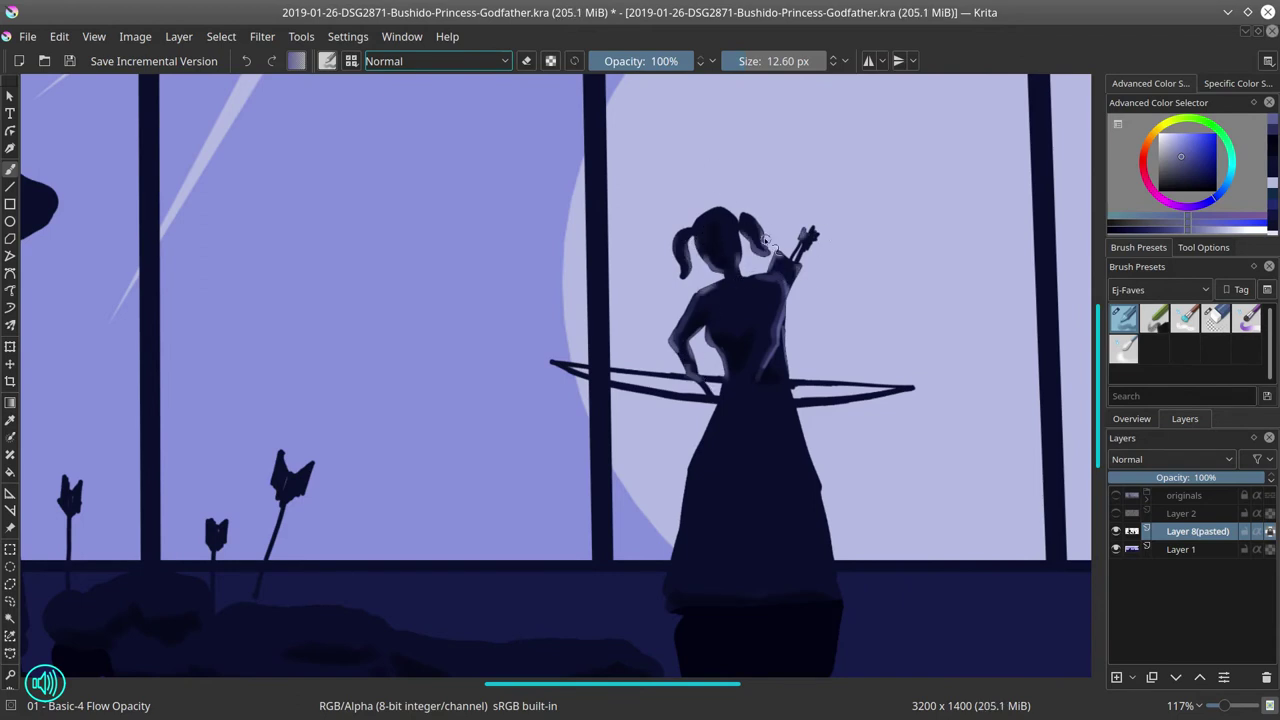
# Step: Paint muted blue rim light along both edges of the woman's dress with the brush at 16.51 px
pyautogui.scroll(-3, 808, 382)
pyautogui.scroll(3, 808, 405)
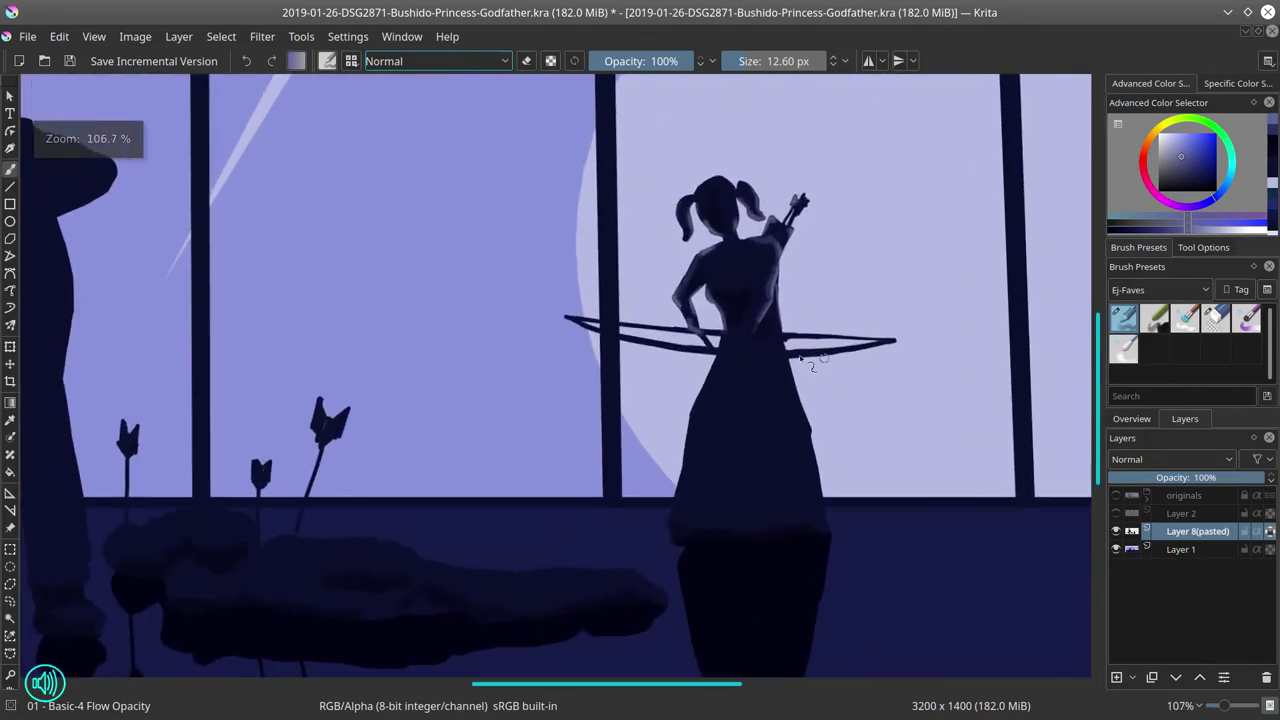
pyautogui.press(']')
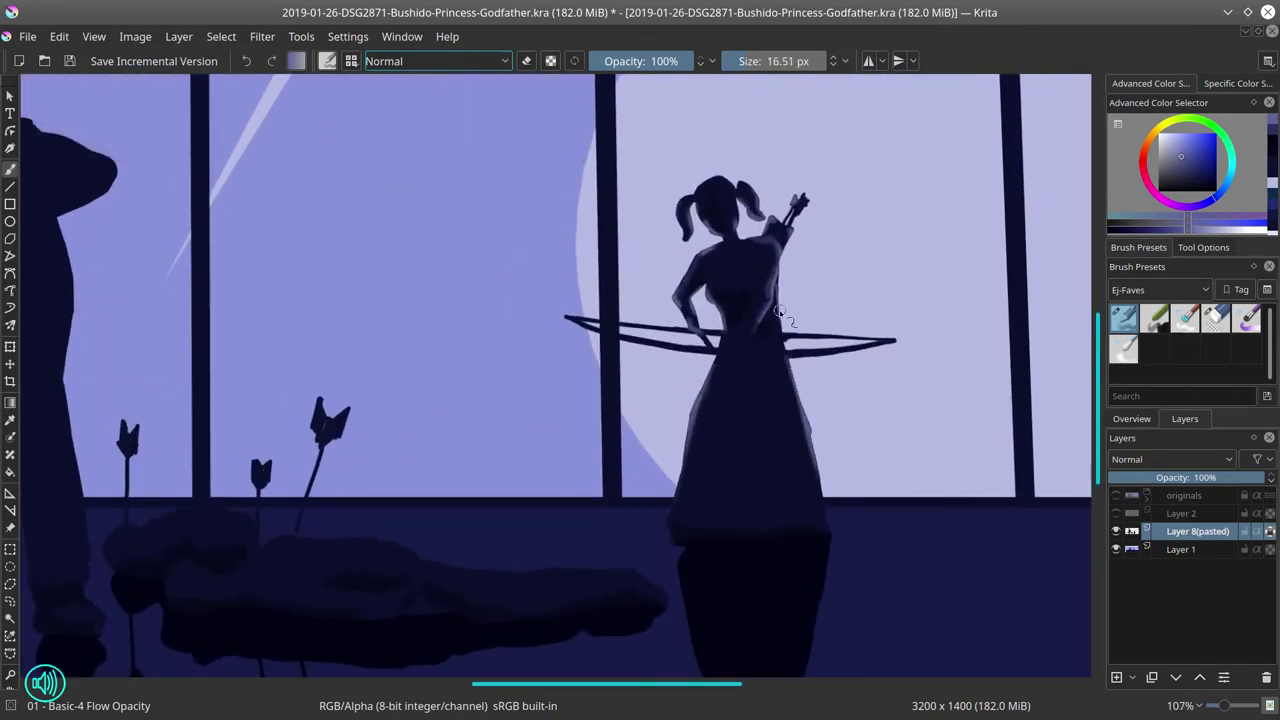
pyautogui.scroll(-4, 768, 390)
pyautogui.scroll(4, 803, 374)
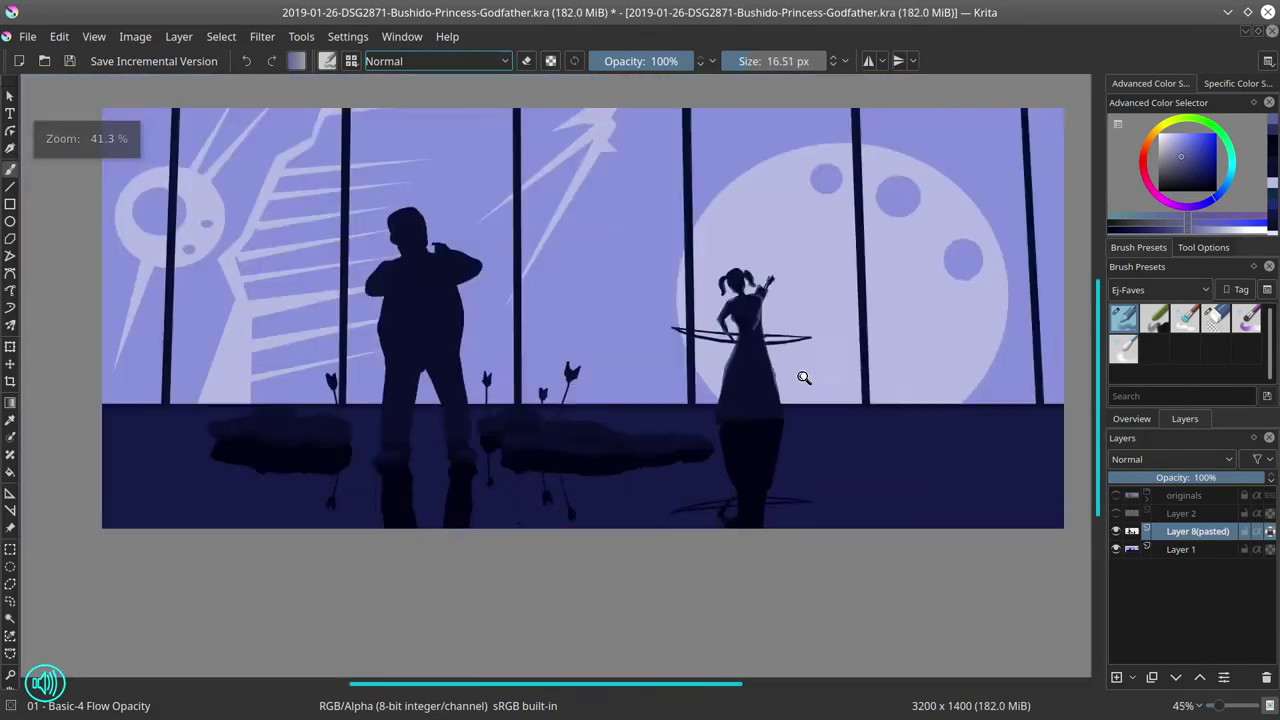
pyautogui.press('l')
pyautogui.scroll(1, 727, 440)
pyautogui.press('[')
pyautogui.press('[')
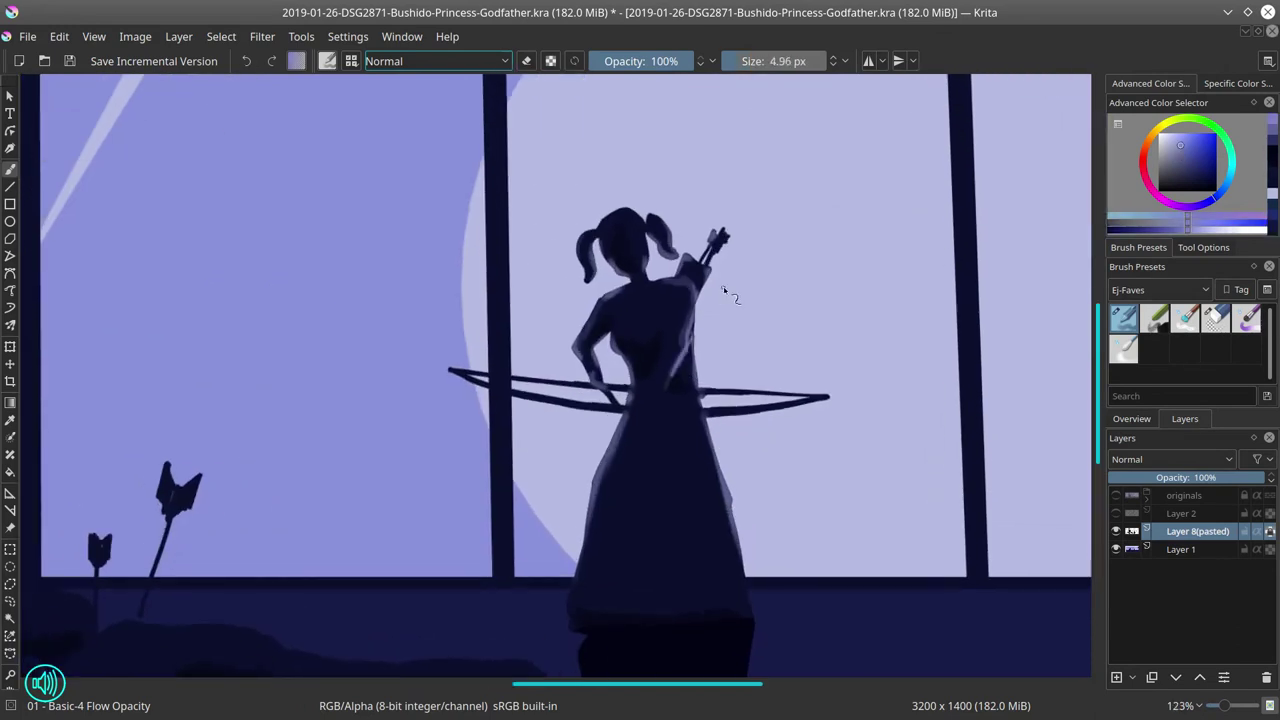
pyautogui.hotkey('ctrl', 'z')
# Step: Brighten the rim light on the woman's arms, shoulders and dress edges with a 19.59 px Color Dodge brush in a muted blue
pyautogui.click(1178, 163)
pyautogui.click(505, 62)
pyautogui.click(430, 120)
pyautogui.moveTo(689, 308); pyautogui.dragTo(698, 308)
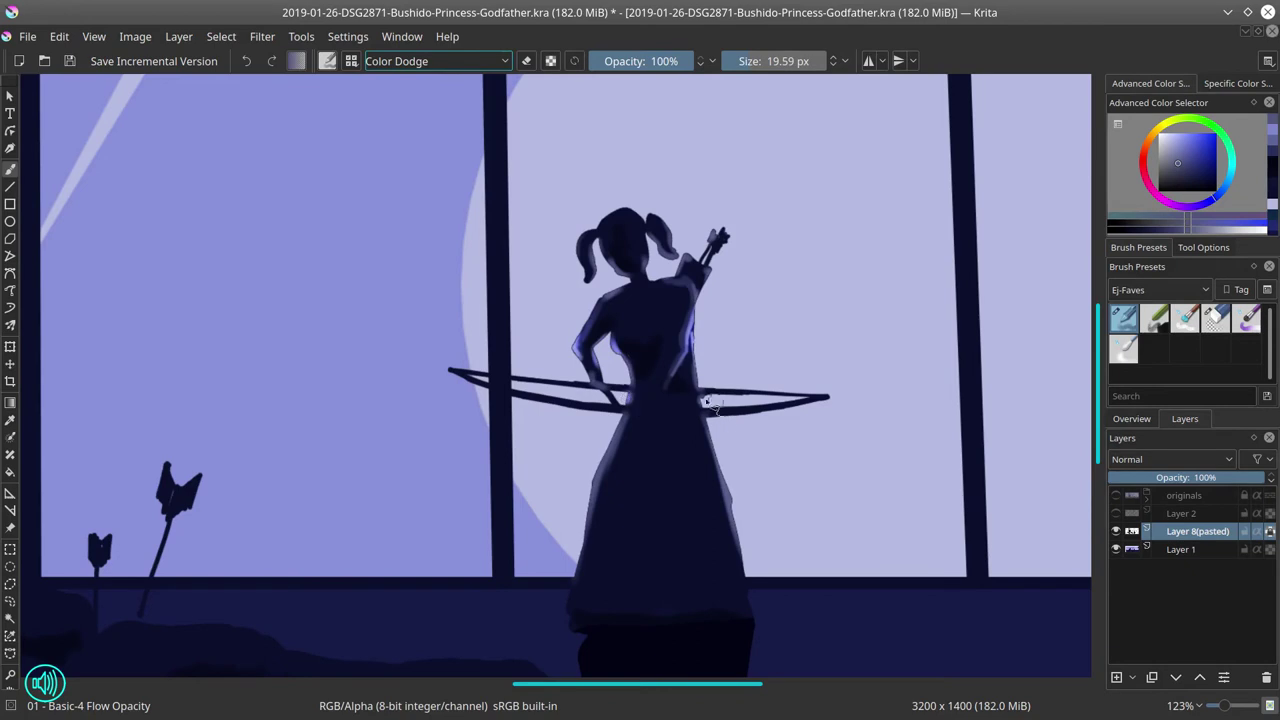
pyautogui.moveTo(626, 430); pyautogui.dragTo(592, 530)
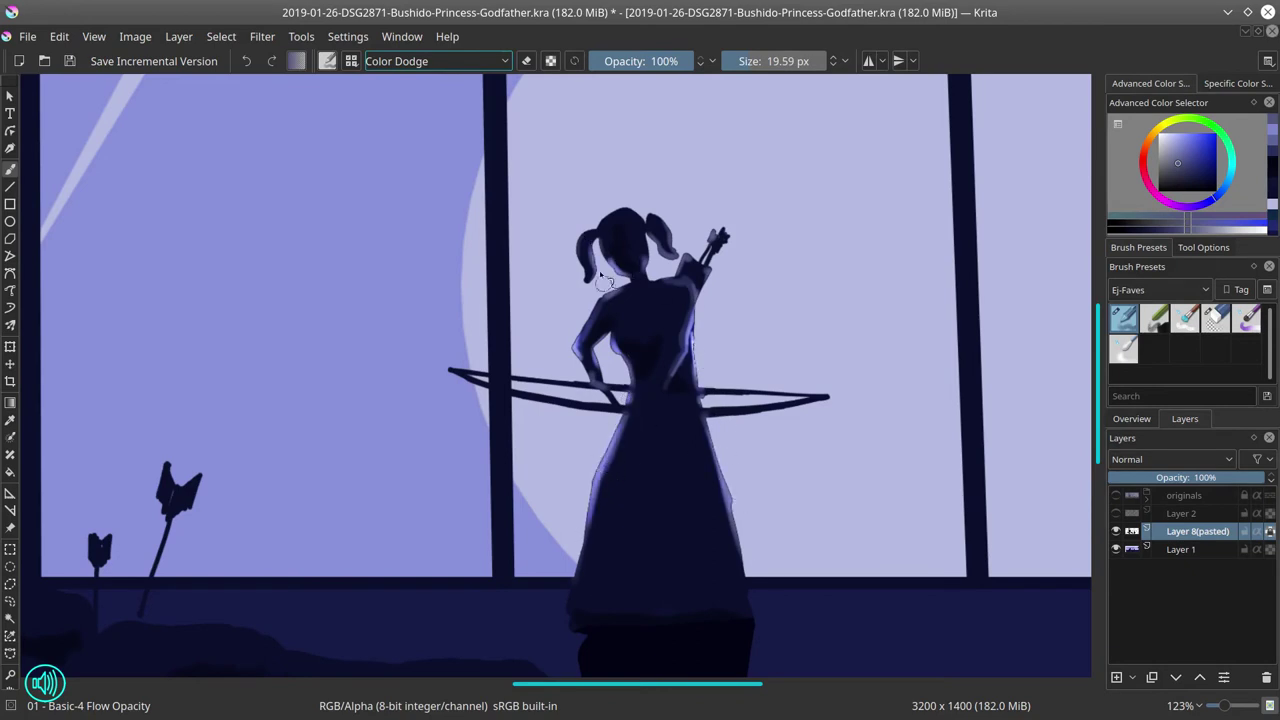
pyautogui.moveTo(622, 294); pyautogui.dragTo(648, 290)
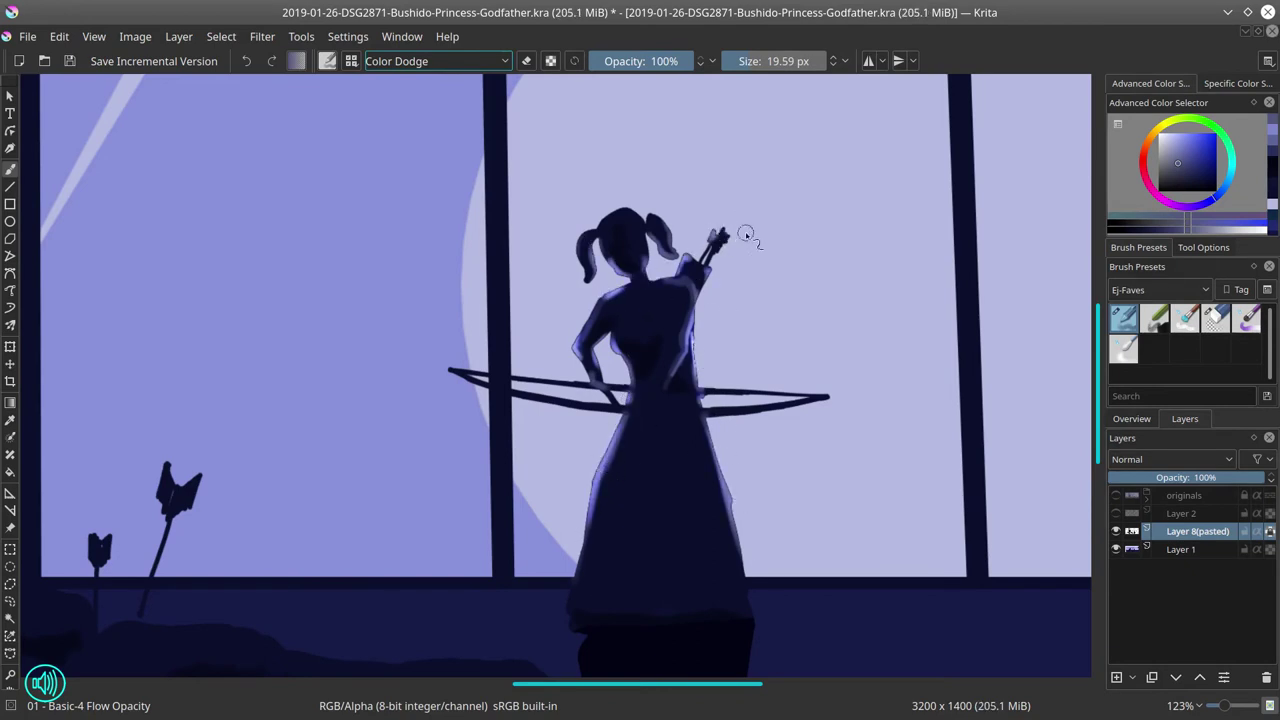
pyautogui.scroll(-5, 745, 234)
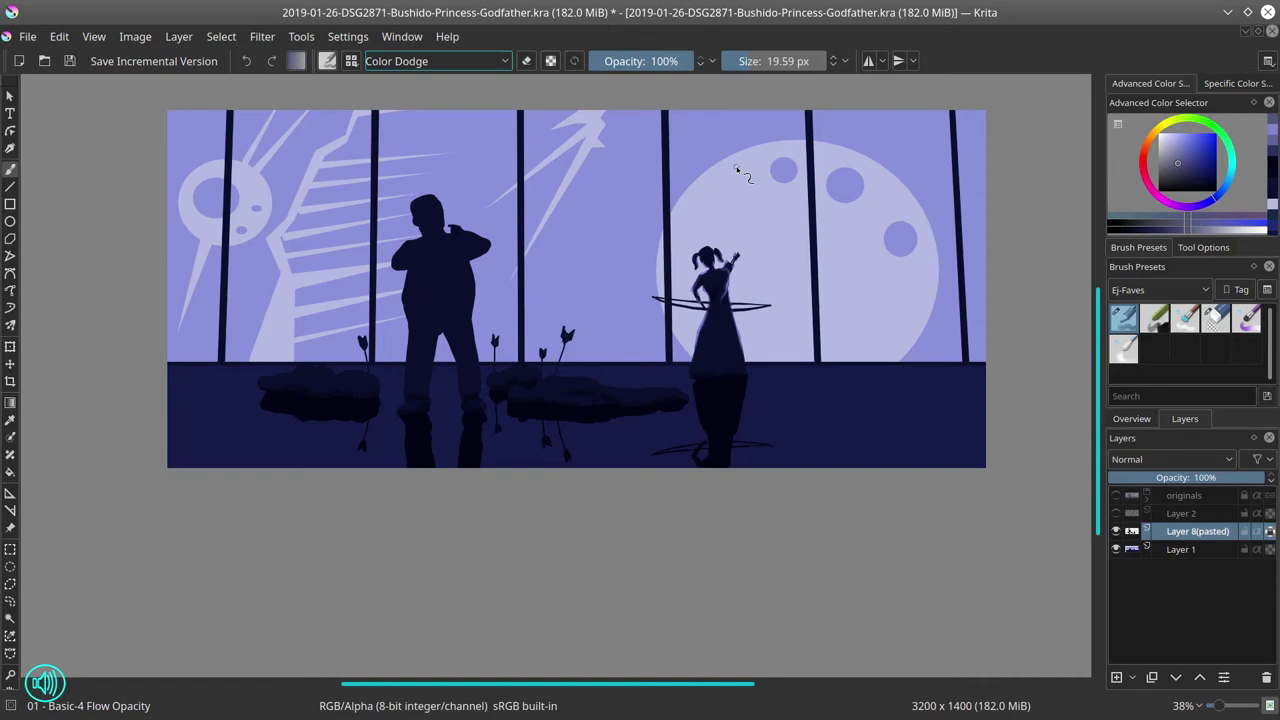
# Step: Shade the man's jacket opening, sleeve and hem in dark navy with a 34.56 px Normal brush, using the Layer 2 sketch as guide
pyautogui.moveTo(480, 362); pyautogui.dragTo(480, 300)
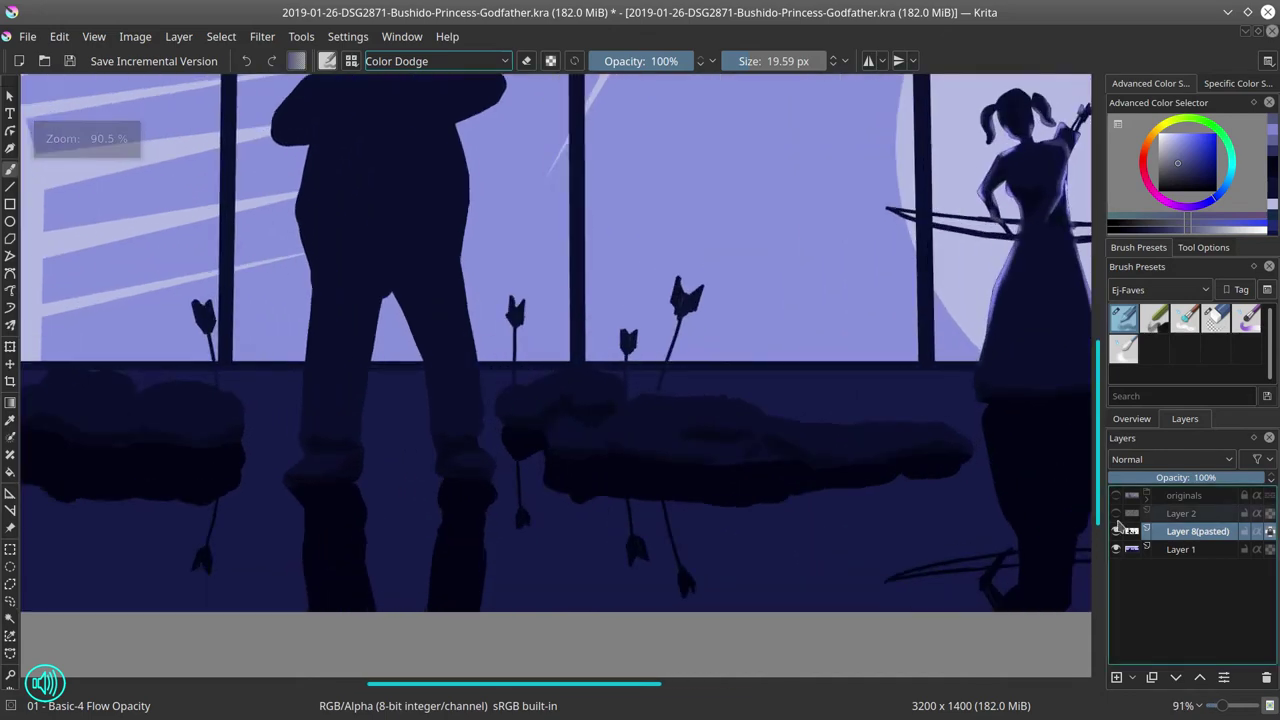
pyautogui.click(1116, 513)
pyautogui.click(1201, 184)
pyautogui.moveTo(444, 363); pyautogui.dragTo(494, 508)
pyautogui.moveTo(494, 508); pyautogui.dragTo(494, 488)
pyautogui.moveTo(348, 389); pyautogui.dragTo(380, 403)
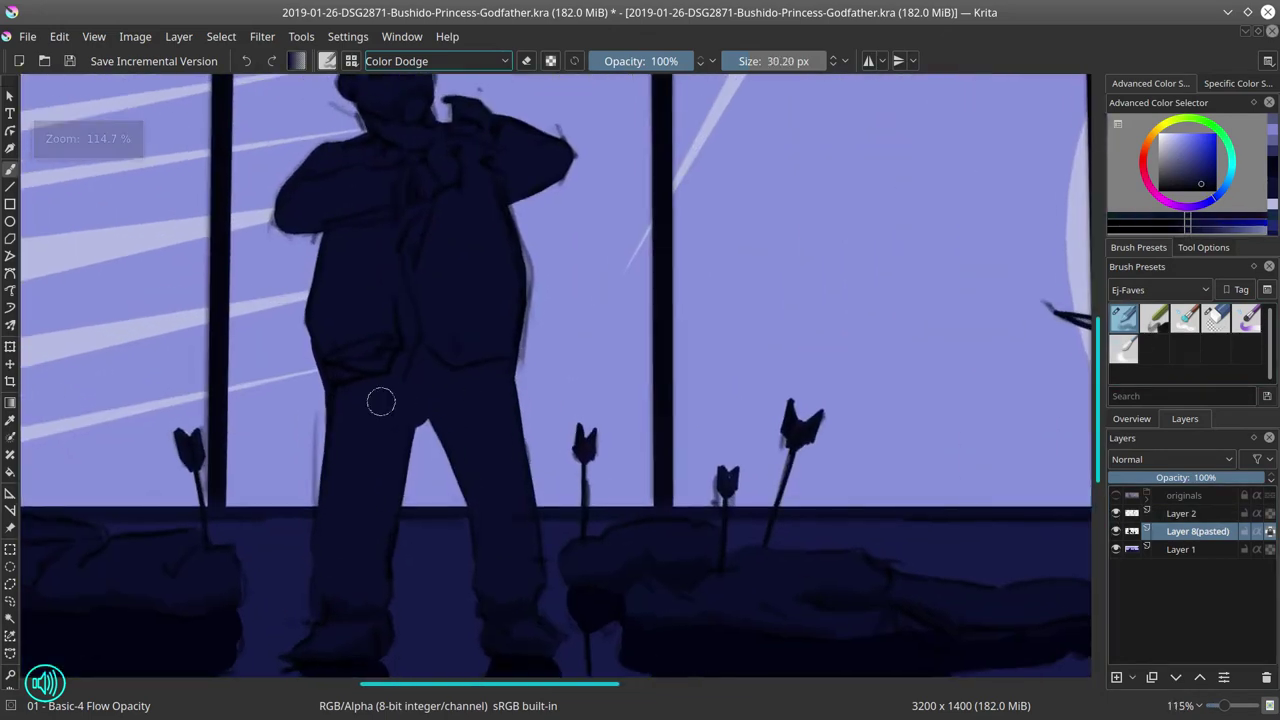
pyautogui.click(488, 62)
pyautogui.click(440, 211)
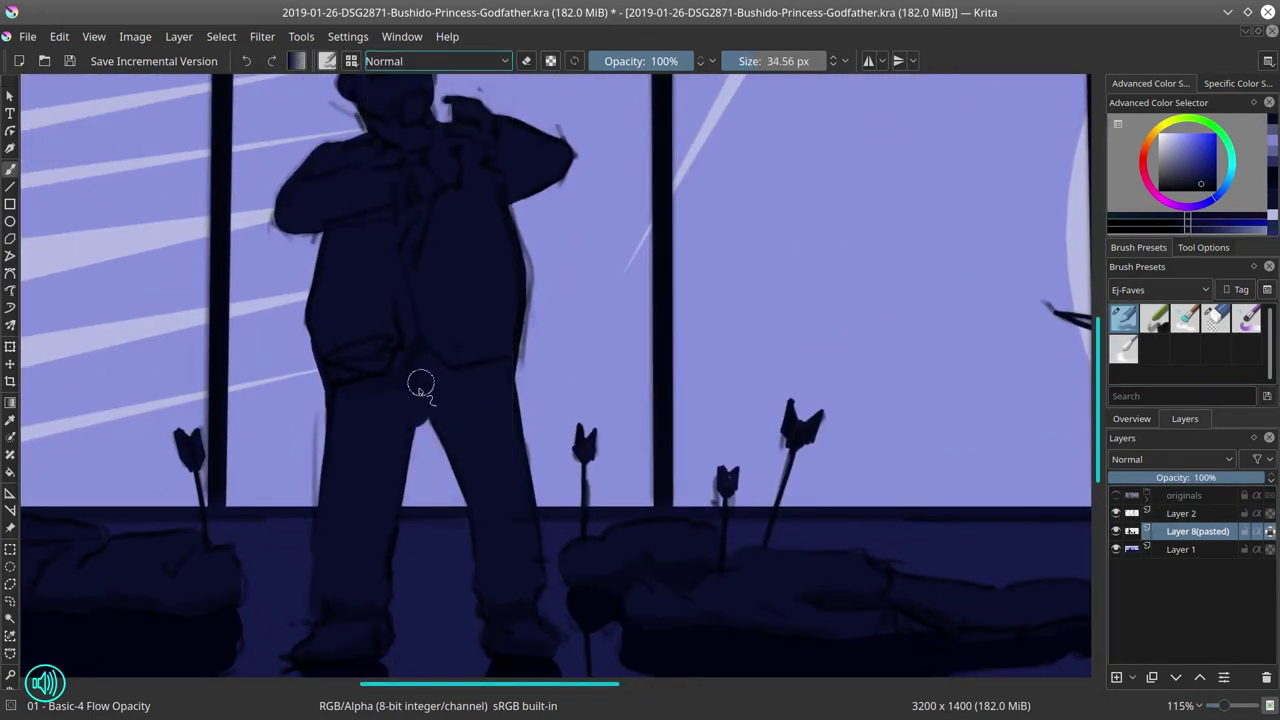
pyautogui.keyDown('ctrl'); pyautogui.click(387, 413); pyautogui.keyUp('ctrl')
pyautogui.click(1116, 513)
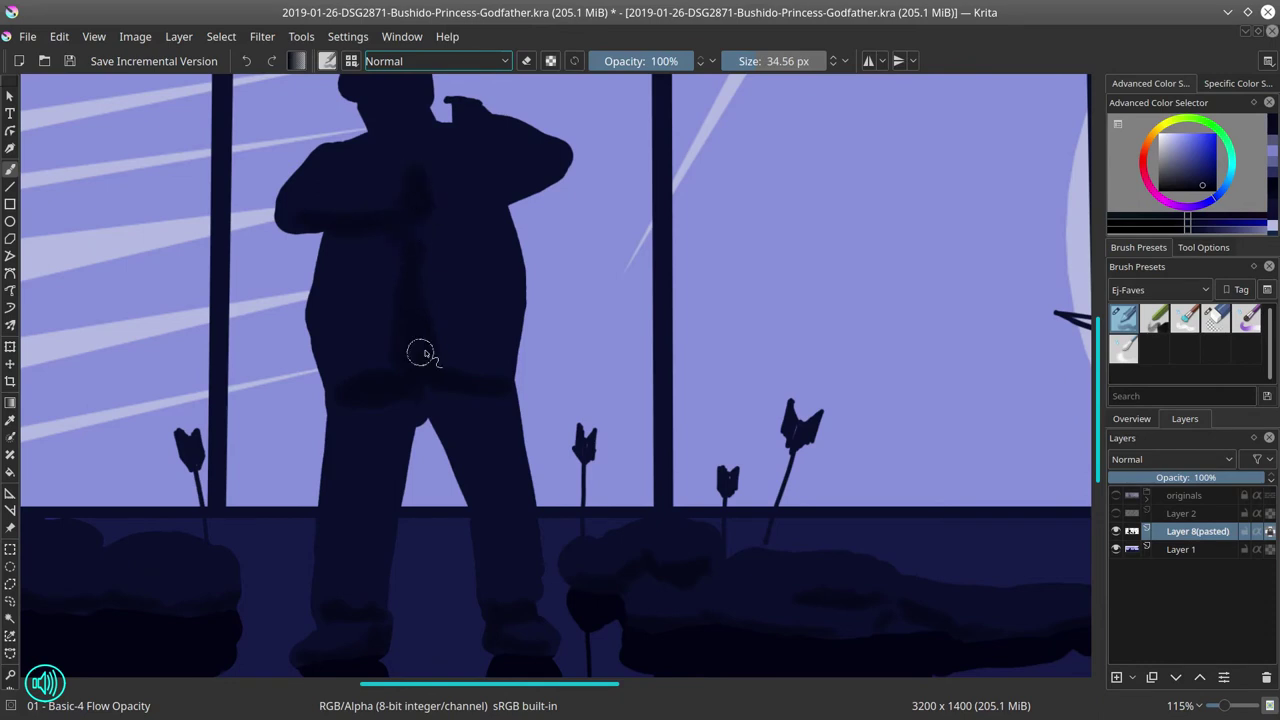
# Step: Show Layer 2, pick an orange, turn off alpha lock on the pasted layer and paint a flame between the man's hands
pyautogui.click(1116, 513)
pyautogui.moveTo(457, 217); pyautogui.dragTo(524, 543)
pyautogui.moveTo(524, 543); pyautogui.dragTo(543, 306)
pyautogui.click(1150, 139)
pyautogui.click(1201, 161)
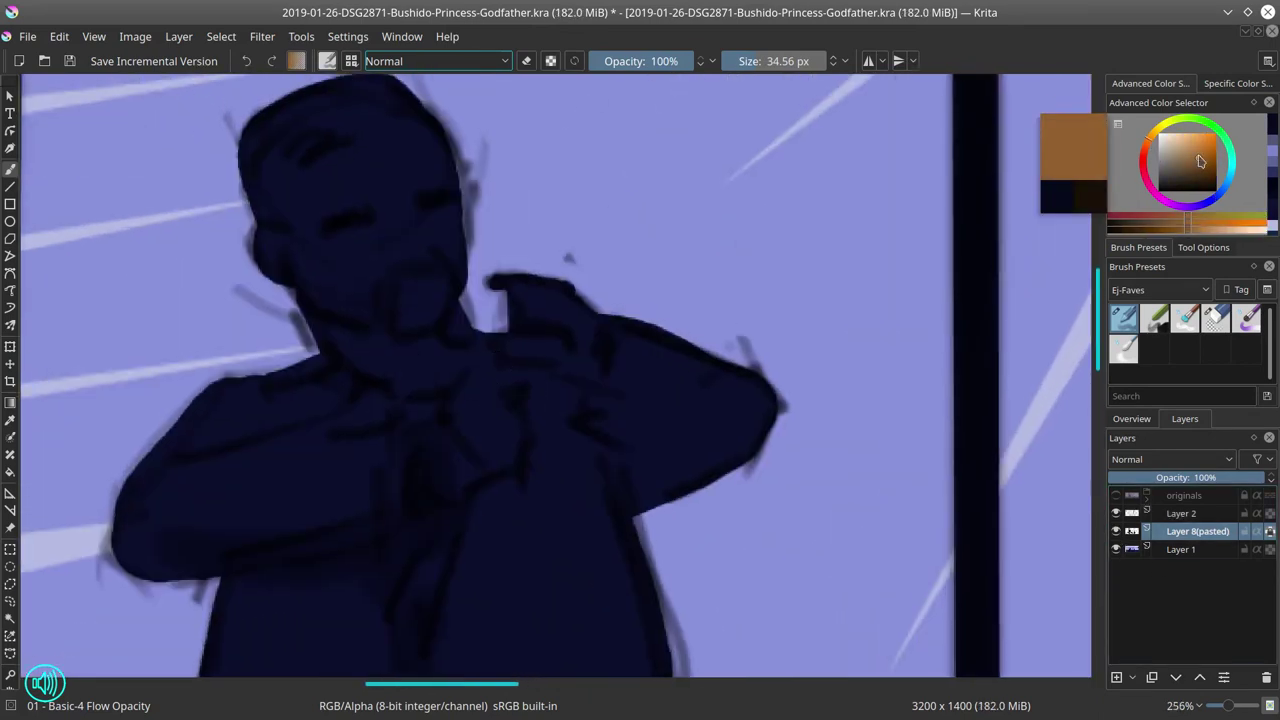
pyautogui.moveTo(506, 374)
pyautogui.mouseDown()
pyautogui.moveTo(495, 339)
pyautogui.moveTo(491, 371)
pyautogui.moveTo(488, 315)
pyautogui.moveTo(471, 358)
pyautogui.moveTo(503, 404)
pyautogui.moveTo(500, 440)
pyautogui.mouseUp()
pyautogui.click(1270, 531)
# Step: Paint the flame's brownish-orange glow on the man's hands, neck and face, enlarging the brush up to 45.78 px
pyautogui.click(1174, 224)
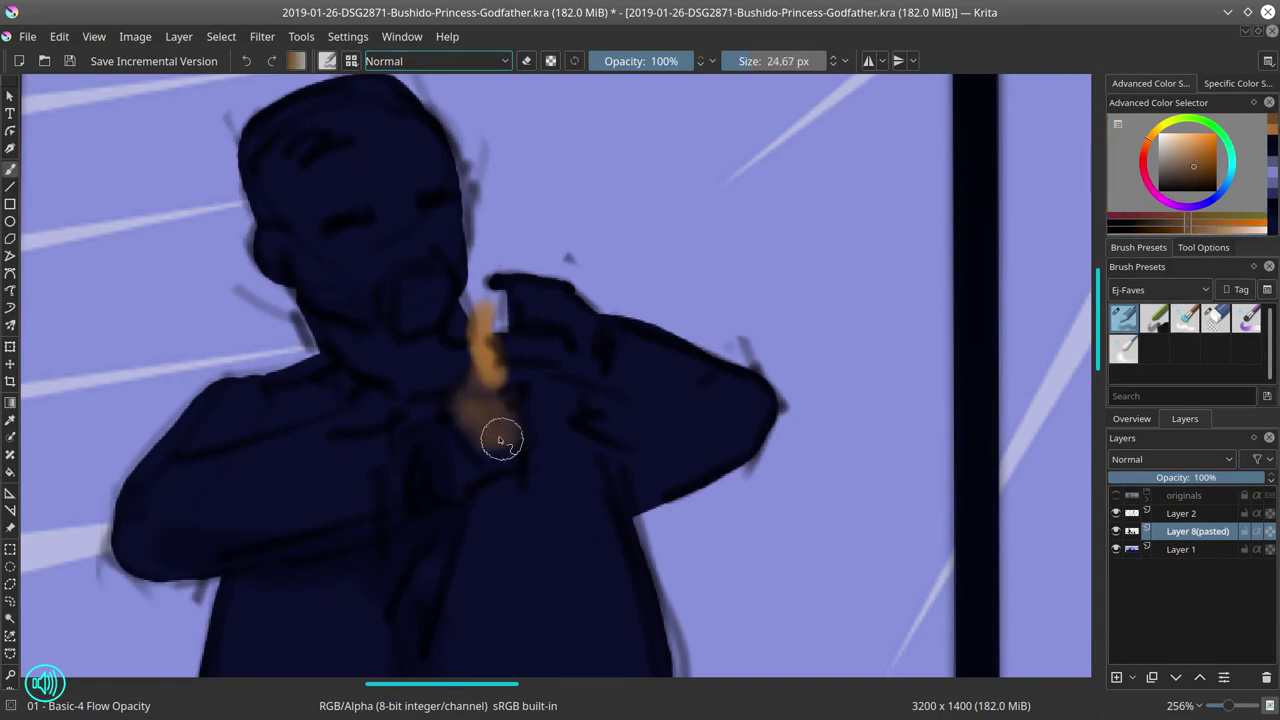
pyautogui.moveTo(392, 262); pyautogui.dragTo(428, 262)
pyautogui.moveTo(362, 262)
pyautogui.mouseDown()
pyautogui.moveTo(426, 274)
pyautogui.moveTo(437, 260)
pyautogui.moveTo(355, 250)
pyautogui.mouseUp()
pyautogui.moveTo(528, 338)
pyautogui.mouseDown()
pyautogui.moveTo(547, 341)
pyautogui.moveTo(527, 325)
pyautogui.mouseUp()
pyautogui.moveTo(391, 372); pyautogui.dragTo(417, 377)
pyautogui.moveTo(391, 215); pyautogui.dragTo(404, 197)
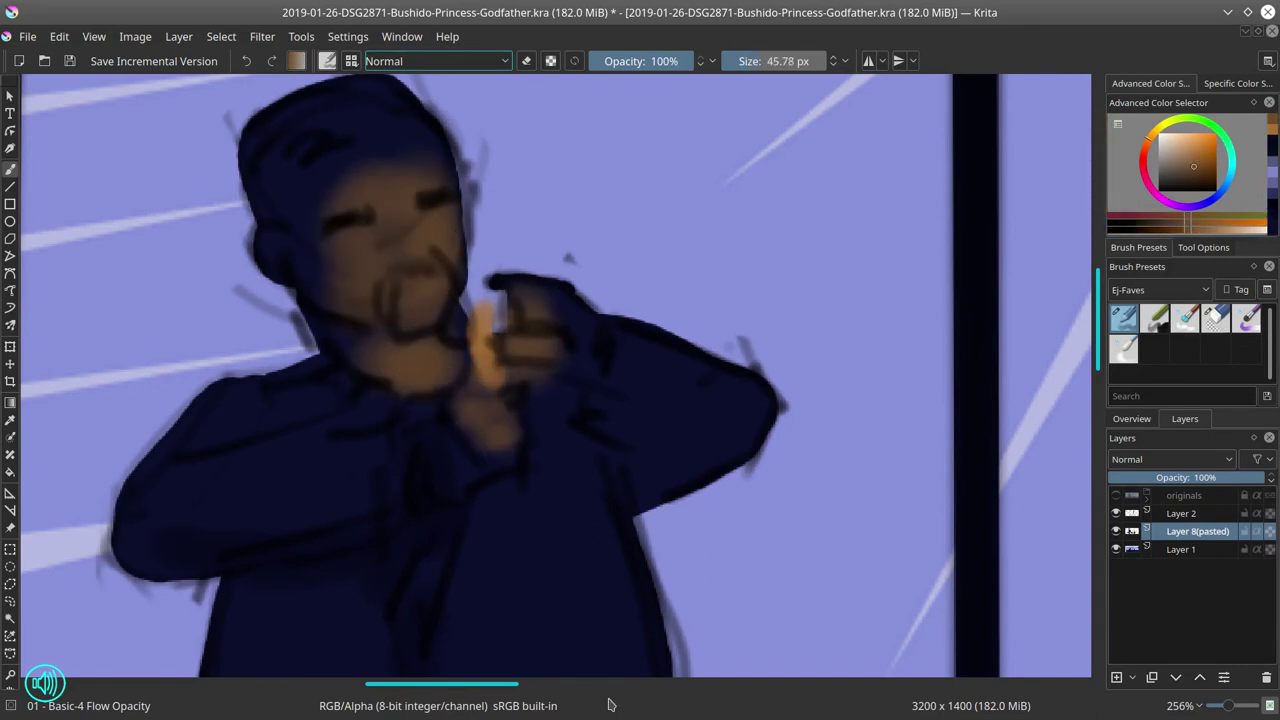
# Step: Duplicate the Layer 2 sketch, place the copy directly above the pasted layer and hide the original
pyautogui.scroll(-5, 602, 312)
pyautogui.click(1117, 515)
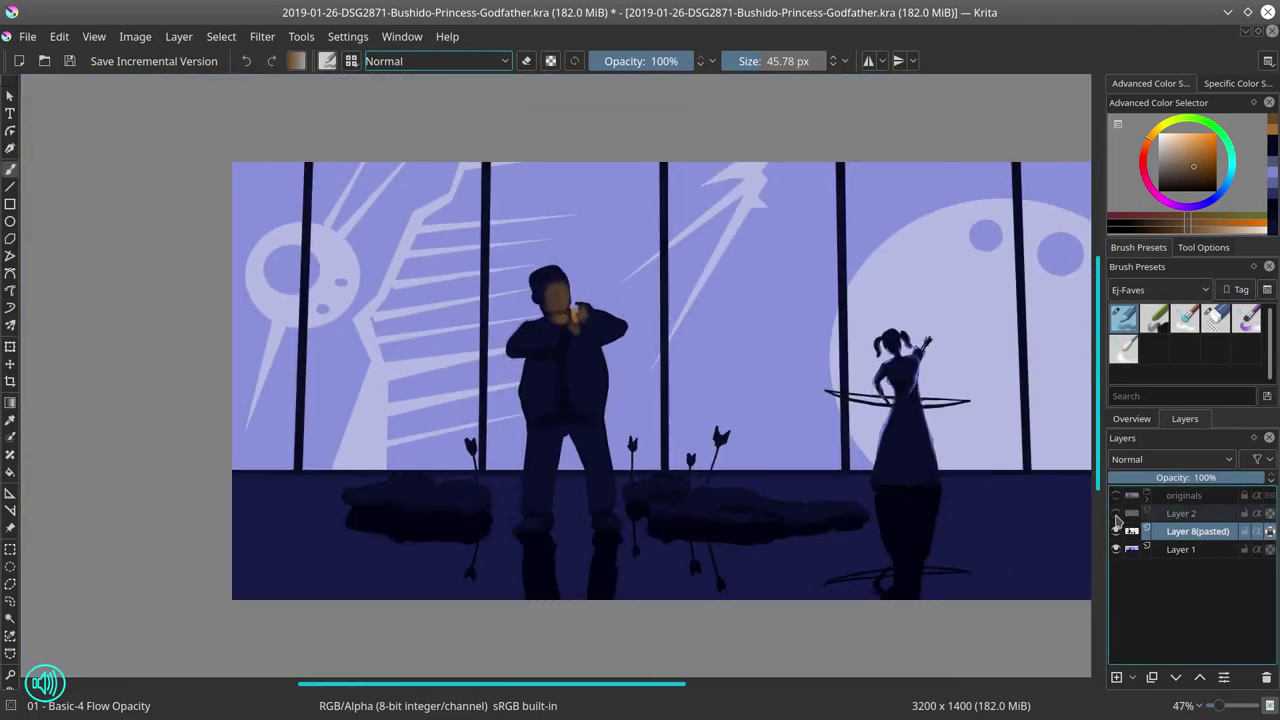
pyautogui.click(1117, 516)
pyautogui.rightClick(1218, 518)
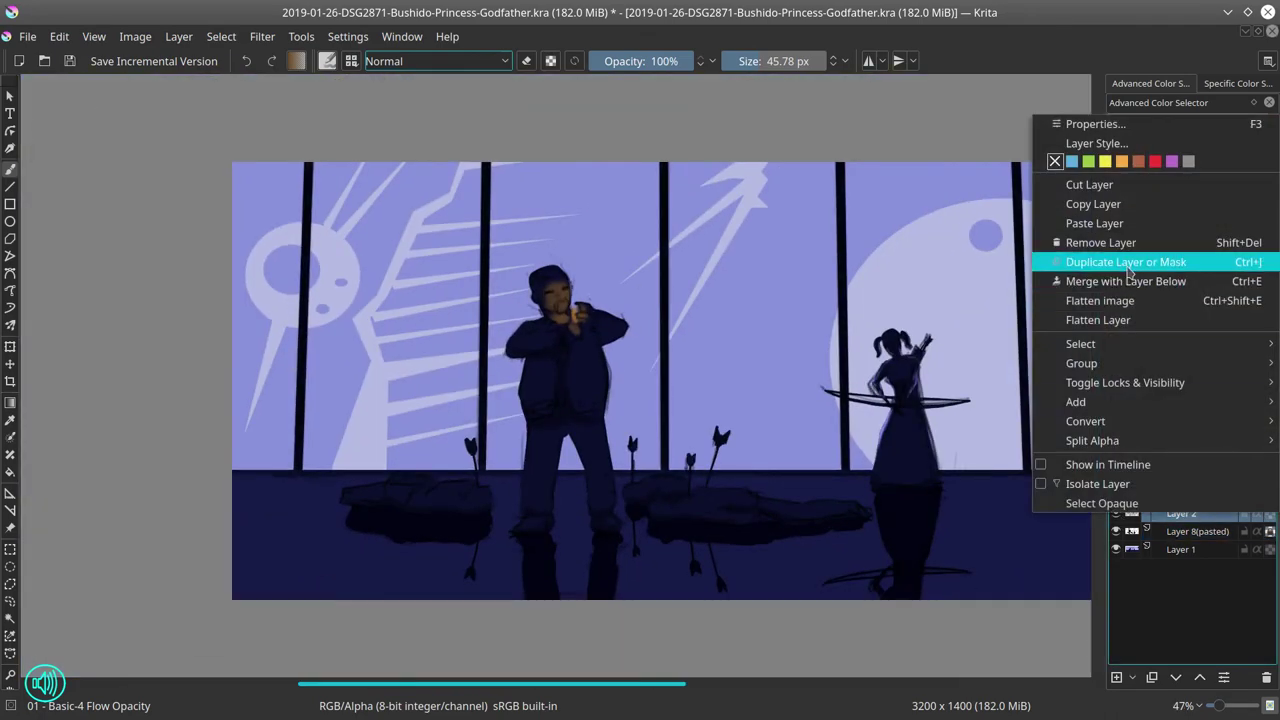
pyautogui.click(1100, 254)
pyautogui.click(1176, 677)
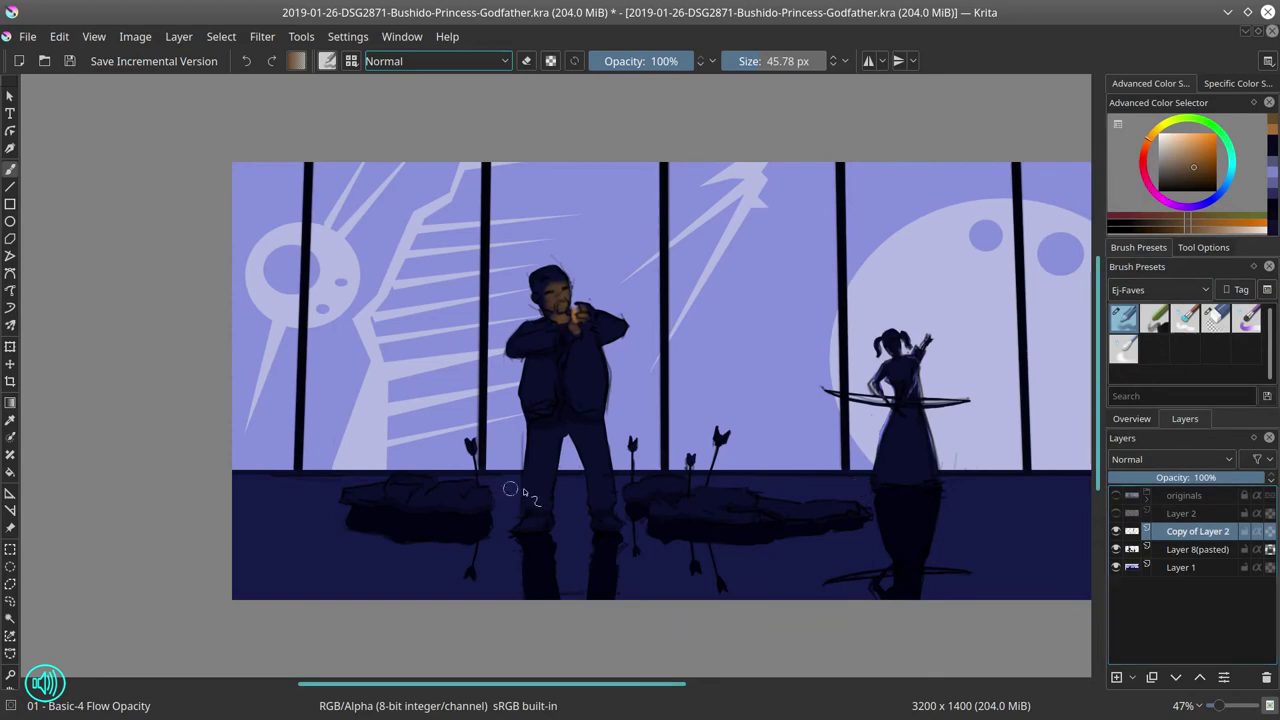
# Step: Clear the Layer 2 copy outside a polygonal selection of the man's face and hands, deselect, and merge it into Layer 8(pasted)
pyautogui.scroll(6, 423, 383)
pyautogui.click(681, 380)
pyautogui.click(801, 381)
pyautogui.click(860, 334)
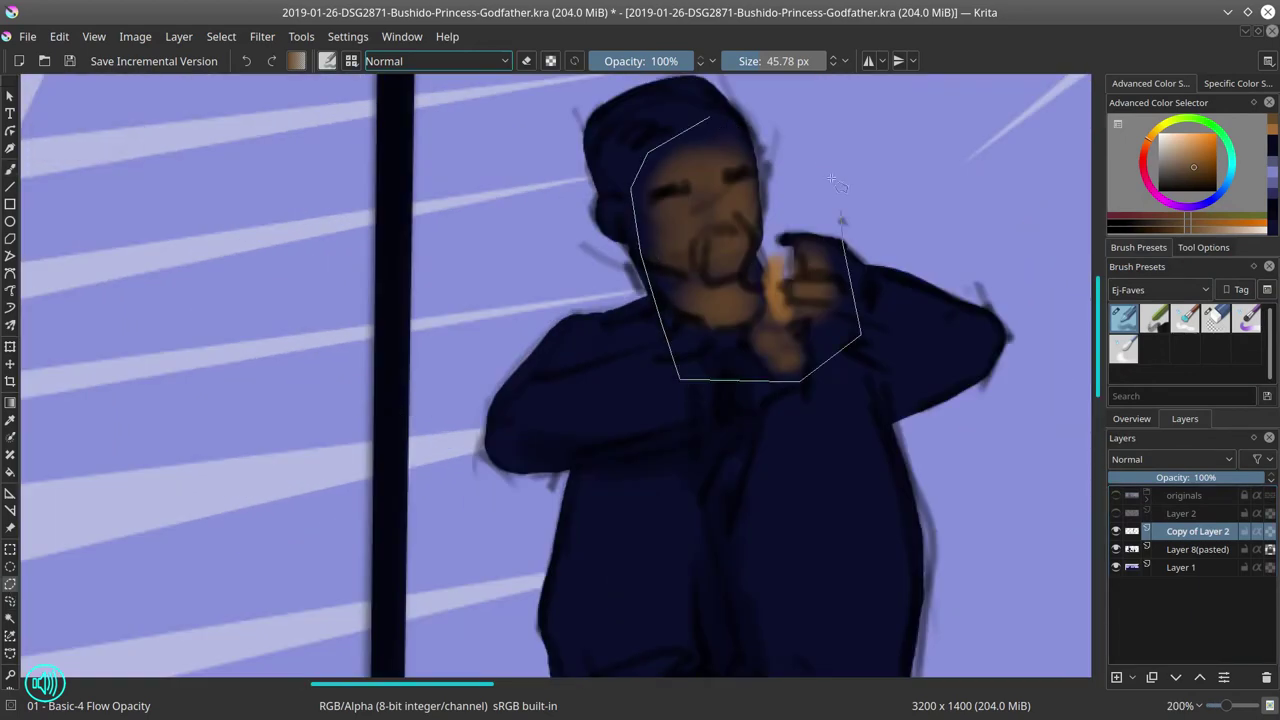
pyautogui.click(817, 157)
pyautogui.click(710, 118)
pyautogui.click(221, 37)
pyautogui.click(242, 117)
pyautogui.click(60, 37)
pyautogui.click(72, 101)
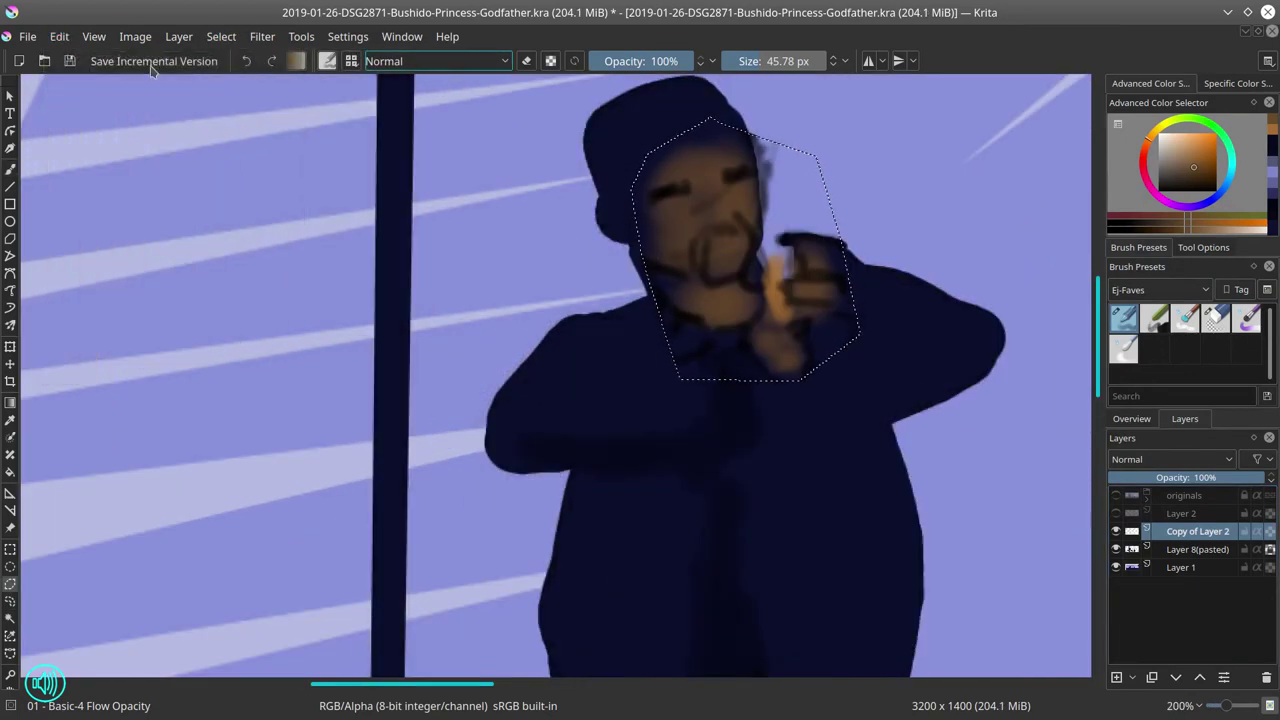
pyautogui.click(221, 36)
pyautogui.click(230, 74)
pyautogui.rightClick(1197, 540)
pyautogui.click(1166, 304)
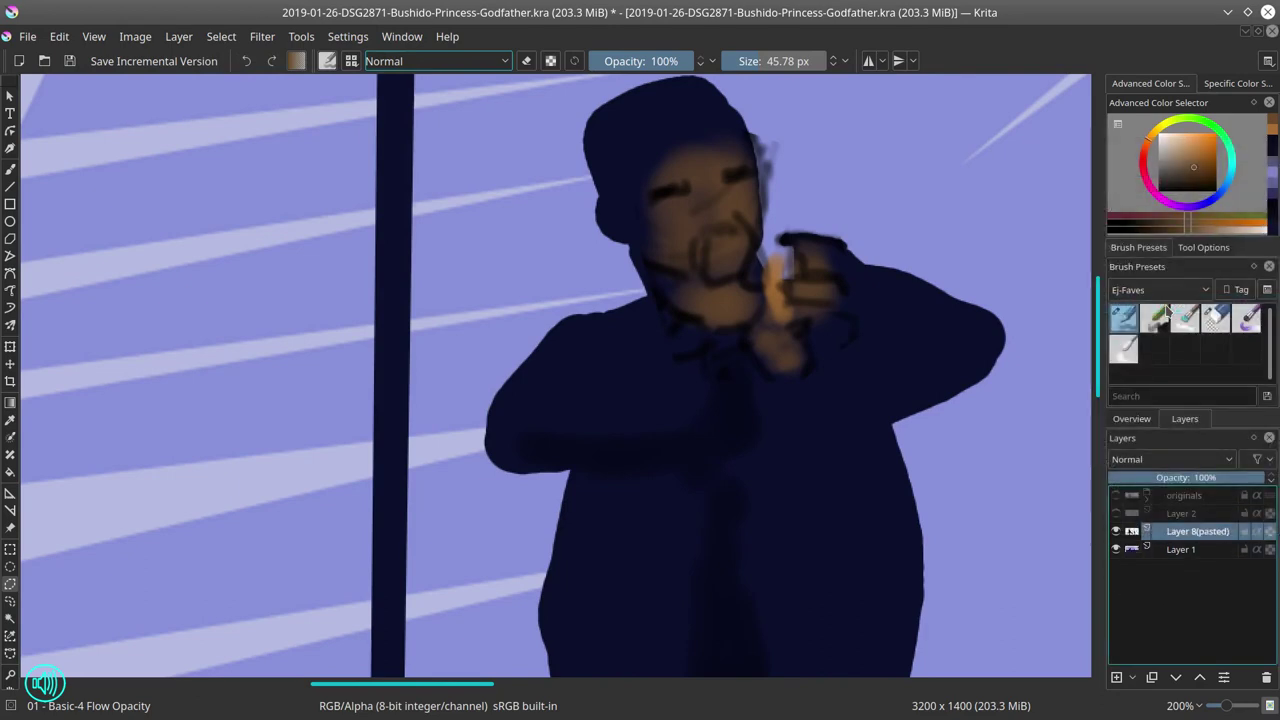
# Step: Pick a dark brown from the face and paint the man's moustache and goatee with a 9.24 px brush
pyautogui.press('b')
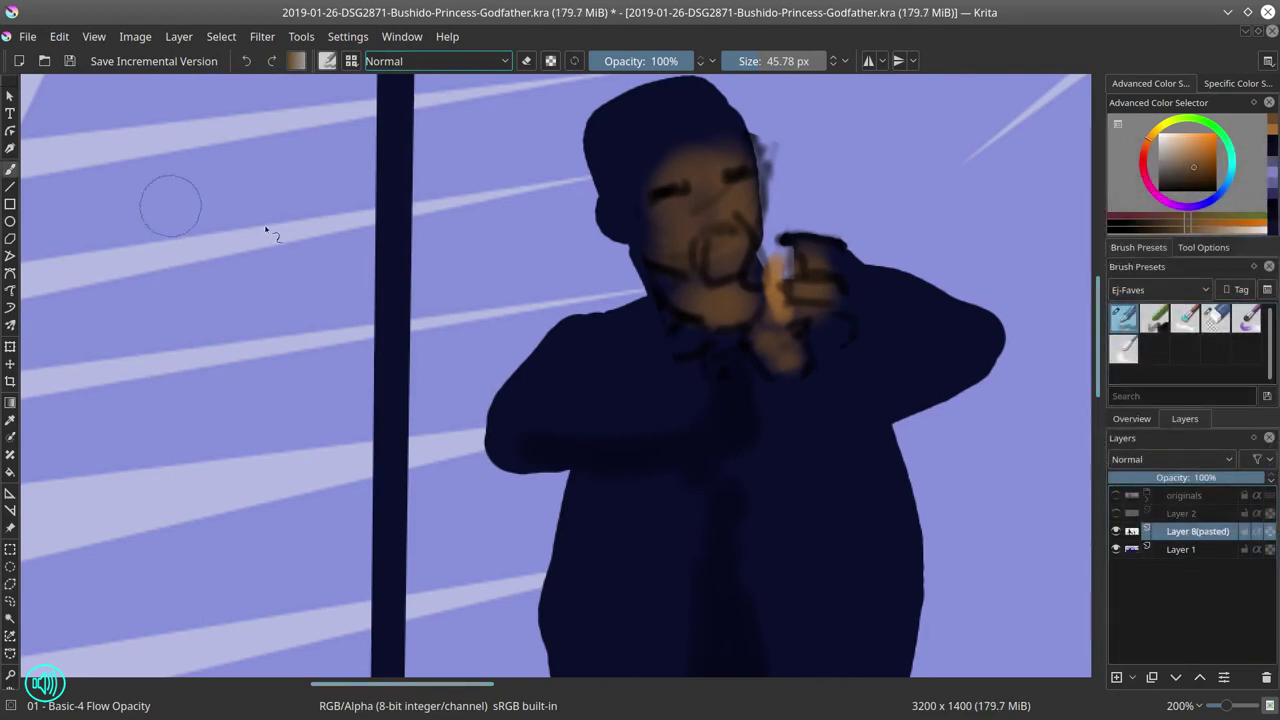
pyautogui.moveTo(758, 270); pyautogui.dragTo(669, 397)
pyautogui.moveTo(669, 397)
pyautogui.mouseDown()
pyautogui.moveTo(600, 374)
pyautogui.moveTo(588, 354)
pyautogui.mouseUp()
pyautogui.keyDown('ctrl'); pyautogui.click(600, 374); pyautogui.keyUp('ctrl')
pyautogui.moveTo(686, 303); pyautogui.dragTo(681, 303)
pyautogui.keyDown('ctrl'); pyautogui.click(592, 357); pyautogui.keyUp('ctrl')
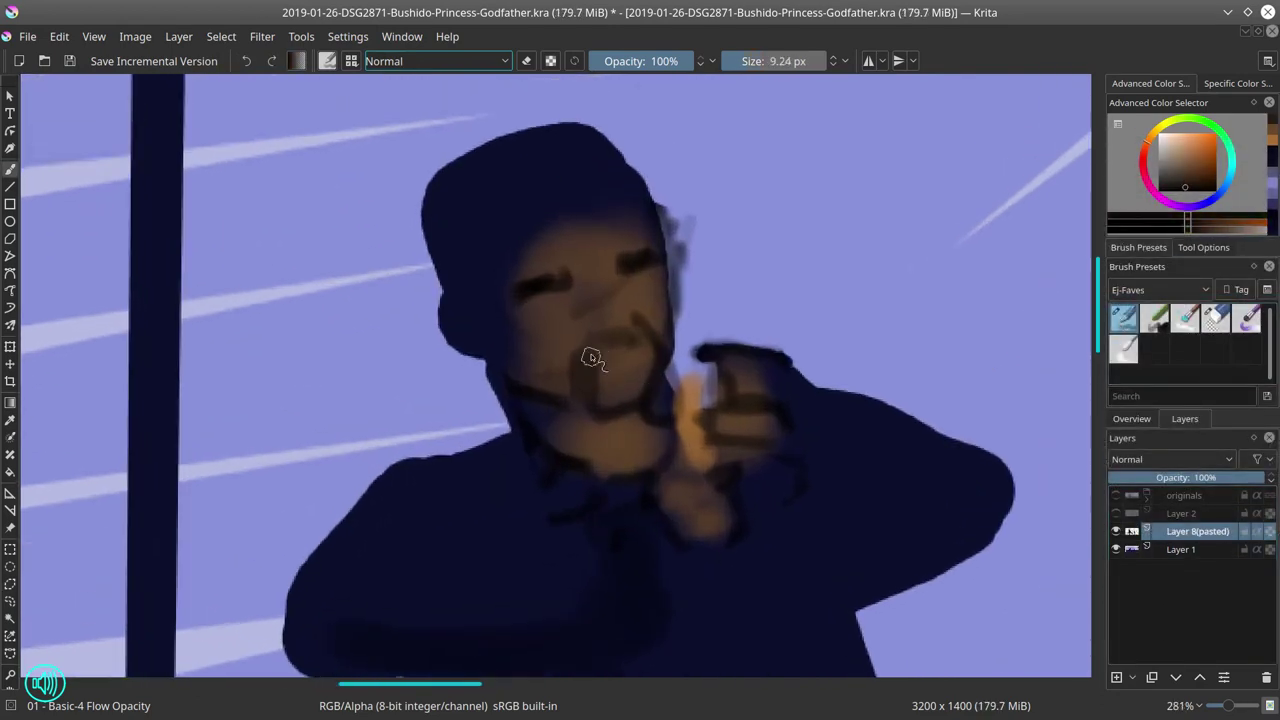
pyautogui.moveTo(594, 346)
pyautogui.mouseDown()
pyautogui.moveTo(583, 383)
pyautogui.moveTo(631, 341)
pyautogui.moveTo(661, 390)
pyautogui.moveTo(635, 359)
pyautogui.moveTo(614, 375)
pyautogui.moveTo(666, 366)
pyautogui.moveTo(663, 406)
pyautogui.moveTo(678, 398)
pyautogui.moveTo(698, 440)
pyautogui.mouseUp()
# Step: Paint the man's lips and cigar in muted pink and brighten the flame with pale orange strokes
pyautogui.click(1187, 166)
pyautogui.click(1143, 155)
pyautogui.click(1187, 158)
pyautogui.click(1188, 153)
pyautogui.keyDown('ctrl'); pyautogui.click(691, 424); pyautogui.keyUp('ctrl')
pyautogui.click(1184, 140)
pyautogui.keyDown('ctrl'); pyautogui.click(688, 425); pyautogui.keyUp('ctrl')
pyautogui.moveTo(692, 376); pyautogui.dragTo(684, 412)
# Step: Erase the stray sketch marks beside the man's head and smooth his face with the Blender Textured Soft brush
pyautogui.click(1215, 320)
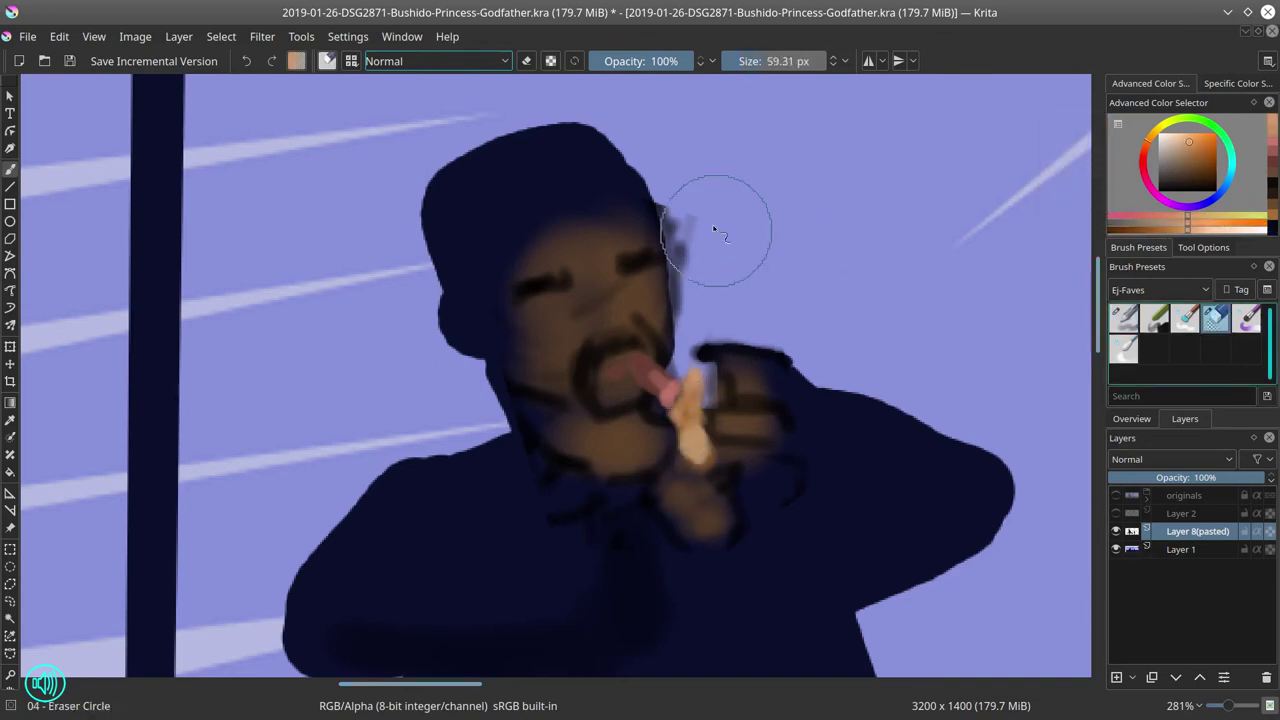
pyautogui.moveTo(720, 231)
pyautogui.mouseDown()
pyautogui.moveTo(690, 222)
pyautogui.moveTo(685, 266)
pyautogui.mouseUp()
pyautogui.hotkey('ctrl', 'z')
pyautogui.click(505, 63)
pyautogui.click(526, 61)
pyautogui.click(1184, 318)
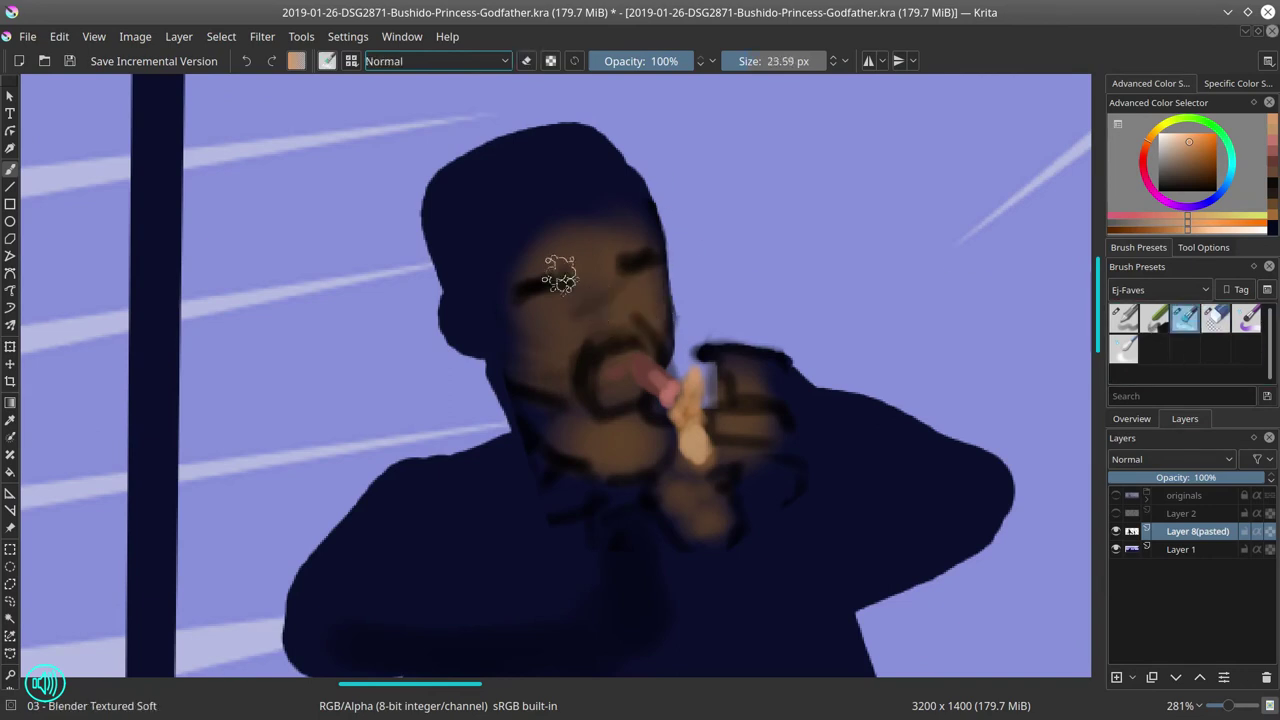
pyautogui.moveTo(583, 338); pyautogui.dragTo(550, 379)
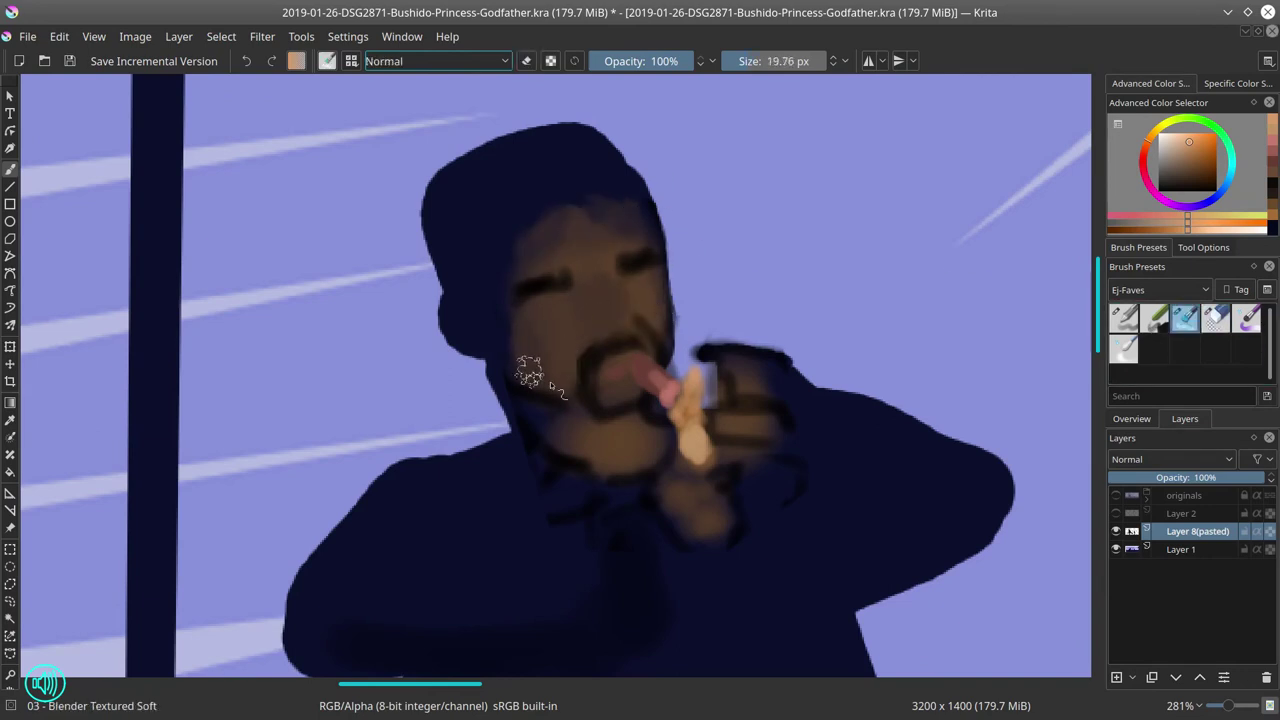
# Step: Paint lighter brown highlights on the man's brow, nose, cheeks and chin with the Basic-4 Flow Opacity brush
pyautogui.click(1124, 318)
pyautogui.keyDown('ctrl'); pyautogui.click(660, 300); pyautogui.keyUp('ctrl')
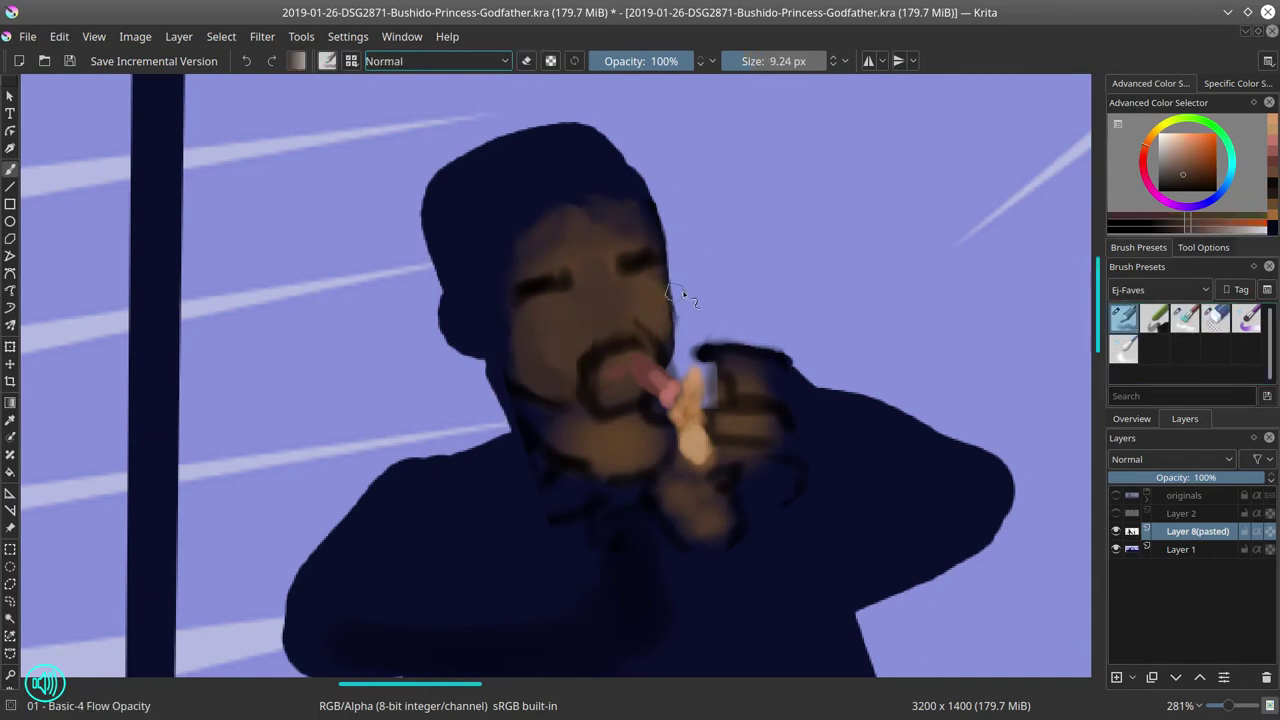
pyautogui.click(1183, 164)
pyautogui.press(']')
pyautogui.moveTo(603, 290)
pyautogui.mouseDown()
pyautogui.moveTo(616, 331)
pyautogui.moveTo(604, 288)
pyautogui.mouseUp()
pyautogui.moveTo(604, 370); pyautogui.dragTo(619, 368)
pyautogui.moveTo(616, 421)
pyautogui.mouseDown()
pyautogui.moveTo(608, 446)
pyautogui.moveTo(574, 430)
pyautogui.mouseUp()
pyautogui.moveTo(563, 263)
pyautogui.mouseDown()
pyautogui.moveTo(629, 249)
pyautogui.moveTo(603, 257)
pyautogui.moveTo(613, 310)
pyautogui.moveTo(568, 372)
pyautogui.mouseUp()
pyautogui.keyDown('ctrl'); pyautogui.click(610, 278); pyautogui.keyUp('ctrl')
pyautogui.keyDown('ctrl'); pyautogui.click(616, 323); pyautogui.keyUp('ctrl')
pyautogui.press(']')
pyautogui.moveTo(656, 331); pyautogui.dragTo(660, 334)
# Step: Paint the man's lower hand in light brown and define its edges and the collar with dark strokes, reducing the brush to 9.39 px
pyautogui.keyDown('ctrl'); pyautogui.click(686, 520); pyautogui.keyUp('ctrl')
pyautogui.press('[')
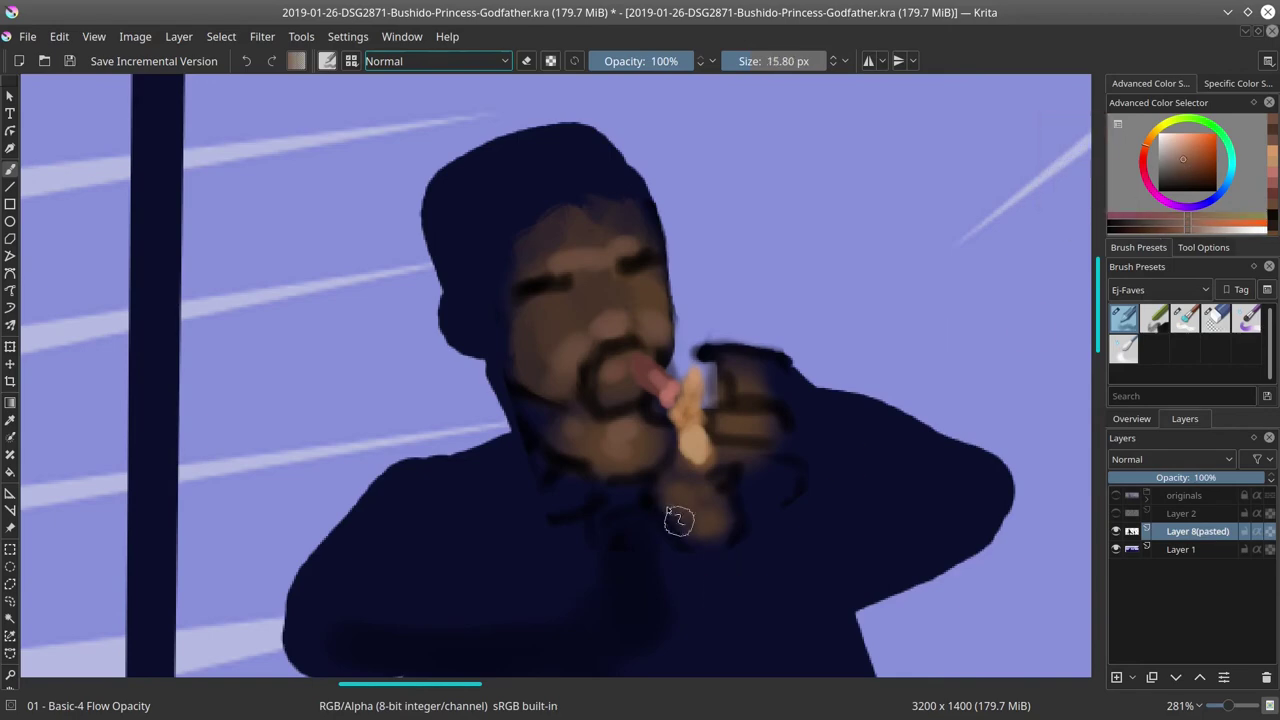
pyautogui.moveTo(642, 500)
pyautogui.mouseDown()
pyautogui.moveTo(674, 481)
pyautogui.moveTo(668, 490)
pyautogui.moveTo(693, 500)
pyautogui.mouseUp()
pyautogui.press('[')
pyautogui.keyDown('ctrl'); pyautogui.click(739, 491); pyautogui.keyUp('ctrl')
pyautogui.moveTo(741, 506)
pyautogui.mouseDown()
pyautogui.moveTo(730, 556)
pyautogui.moveTo(660, 580)
pyautogui.mouseUp()
pyautogui.keyDown('ctrl'); pyautogui.click(664, 547); pyautogui.keyUp('ctrl')
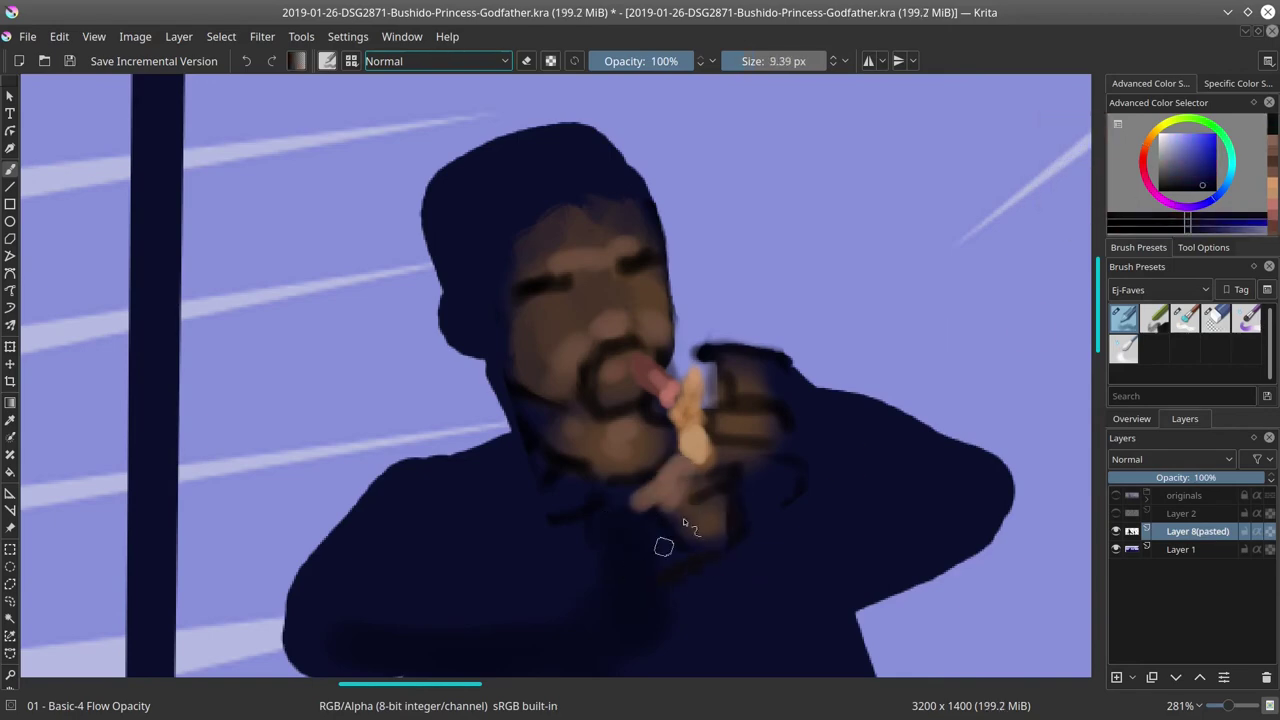
pyautogui.moveTo(590, 525); pyautogui.dragTo(555, 546)
# Step: Pick a blue-violet rim-light color and paint a highlight along the upper fold of the man's bent sleeve
pyautogui.moveTo(689, 429); pyautogui.dragTo(113, 405)
pyautogui.moveTo(982, 418)
pyautogui.mouseDown()
pyautogui.moveTo(749, 409)
pyautogui.moveTo(765, 560)
pyautogui.mouseUp()
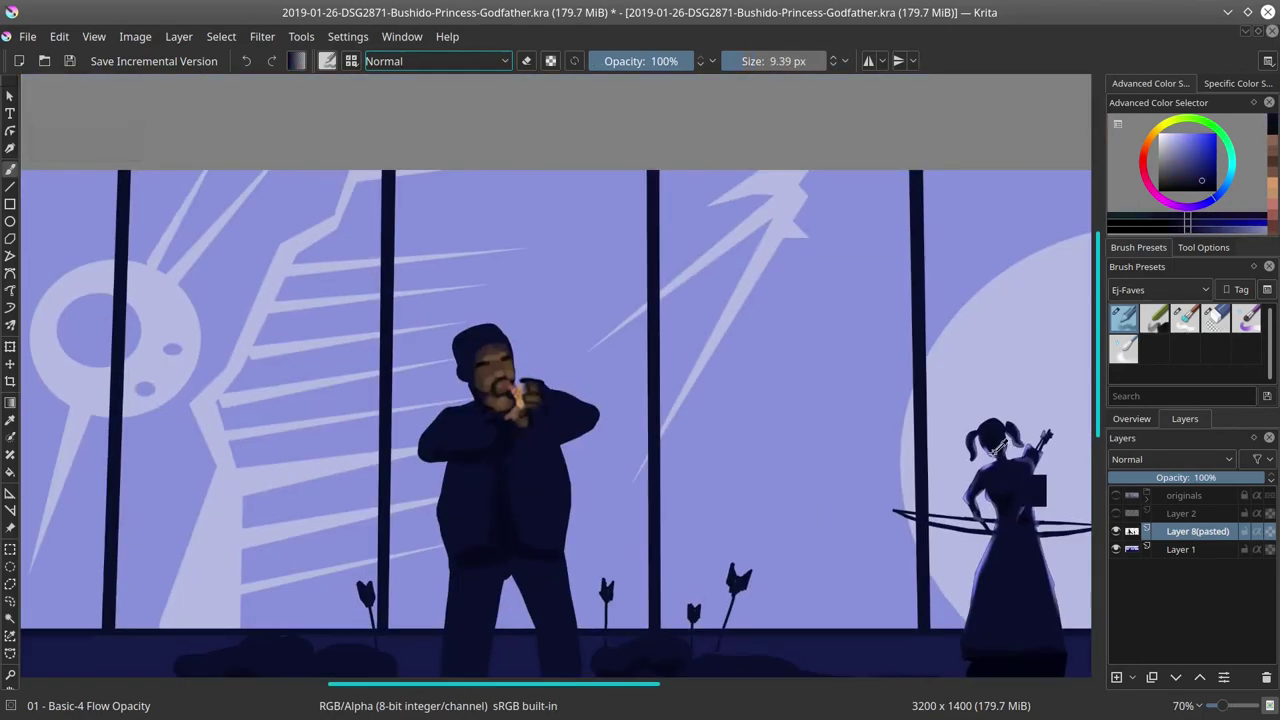
pyautogui.moveTo(1038, 515)
pyautogui.mouseDown()
pyautogui.moveTo(847, 507)
pyautogui.moveTo(840, 395)
pyautogui.mouseUp()
pyautogui.keyDown('ctrl'); pyautogui.click(794, 471); pyautogui.keyUp('ctrl')
pyautogui.moveTo(794, 471); pyautogui.dragTo(790, 590)
pyautogui.moveTo(300, 460); pyautogui.dragTo(383, 366)
pyautogui.moveTo(285, 367); pyautogui.dragTo(297, 367)
pyautogui.moveTo(296, 368)
pyautogui.mouseDown()
pyautogui.moveTo(428, 341)
pyautogui.moveTo(261, 381)
pyautogui.mouseUp()
# Step: Turn on alpha lock for Layer 8(pasted) and paint blue-violet rim light along the man's hat, shoulders and raised sleeve
pyautogui.click(1270, 531)
pyautogui.moveTo(341, 306); pyautogui.dragTo(356, 306)
pyautogui.moveTo(298, 340); pyautogui.dragTo(415, 274)
pyautogui.moveTo(412, 266)
pyautogui.mouseDown()
pyautogui.moveTo(402, 223)
pyautogui.moveTo(360, 176)
pyautogui.mouseUp()
pyautogui.moveTo(355, 95)
pyautogui.mouseDown()
pyautogui.moveTo(351, 213)
pyautogui.moveTo(522, 238)
pyautogui.mouseUp()
pyautogui.moveTo(550, 330)
pyautogui.mouseDown()
pyautogui.moveTo(780, 428)
pyautogui.moveTo(772, 452)
pyautogui.mouseUp()
# Step: Shade the underside of the man's sleeve and his jacket front with a very dark purple, starting with a 13.23 px brush
pyautogui.press('[')
pyautogui.keyDown('ctrl'); pyautogui.click(618, 460); pyautogui.keyUp('ctrl')
pyautogui.press('[')
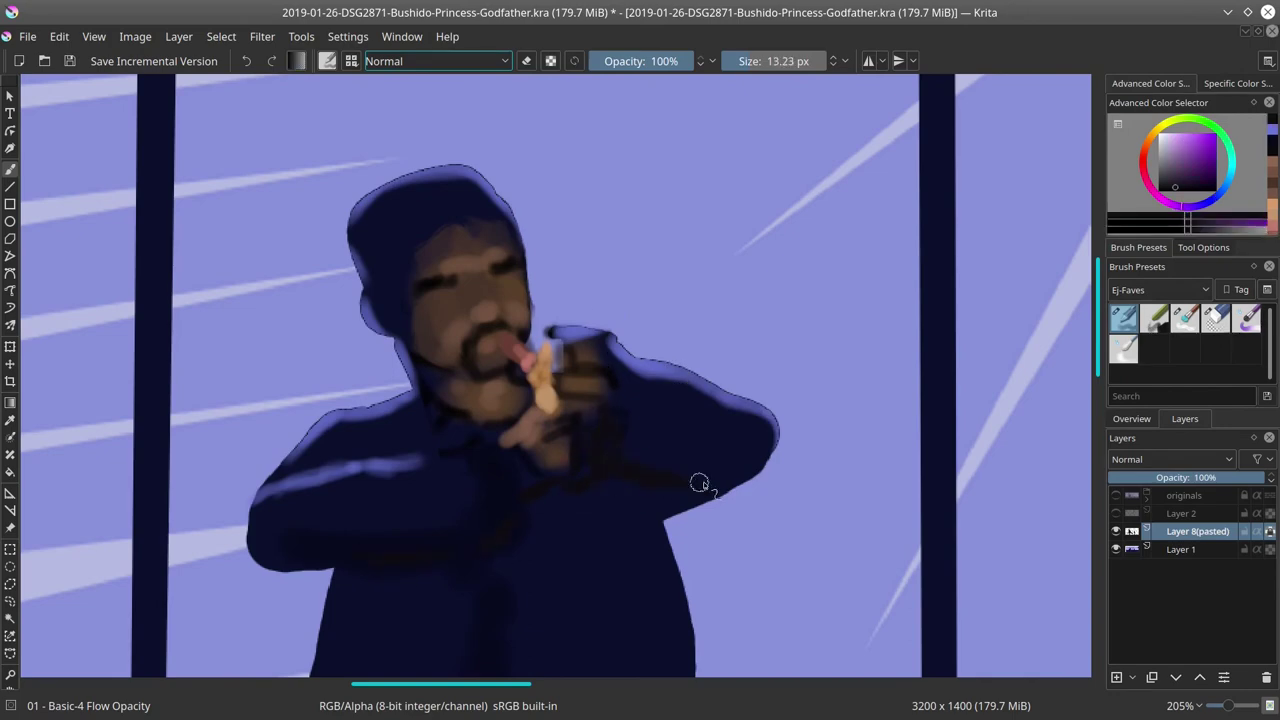
pyautogui.moveTo(637, 503)
pyautogui.mouseDown()
pyautogui.moveTo(664, 503)
pyautogui.moveTo(711, 366)
pyautogui.mouseUp()
pyautogui.moveTo(625, 585)
pyautogui.mouseDown()
pyautogui.moveTo(674, 362)
pyautogui.moveTo(689, 443)
pyautogui.mouseUp()
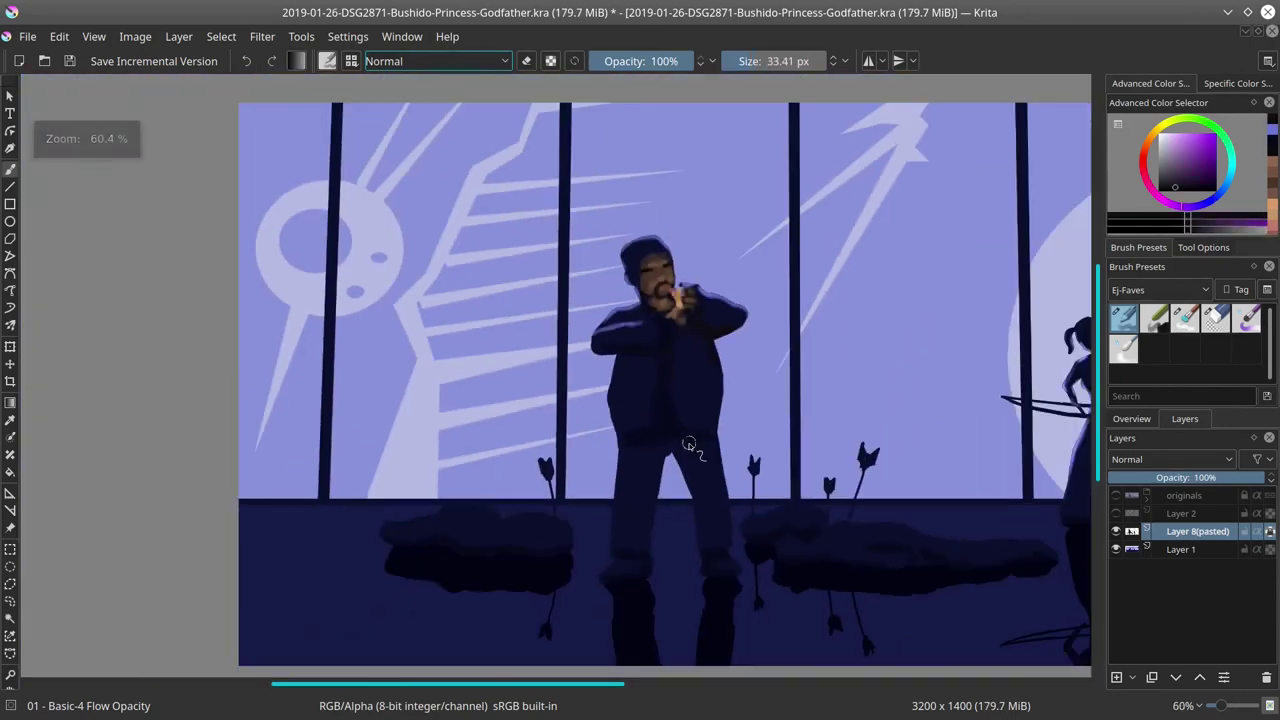
# Step: Paint a glow over the man's mouth, hands and flame with a muted magenta Color Dodge brush at 154.11 px
pyautogui.scroll(-2, 689, 445)
pyautogui.keyDown('ctrl'); pyautogui.click(745, 197); pyautogui.keyUp('ctrl')
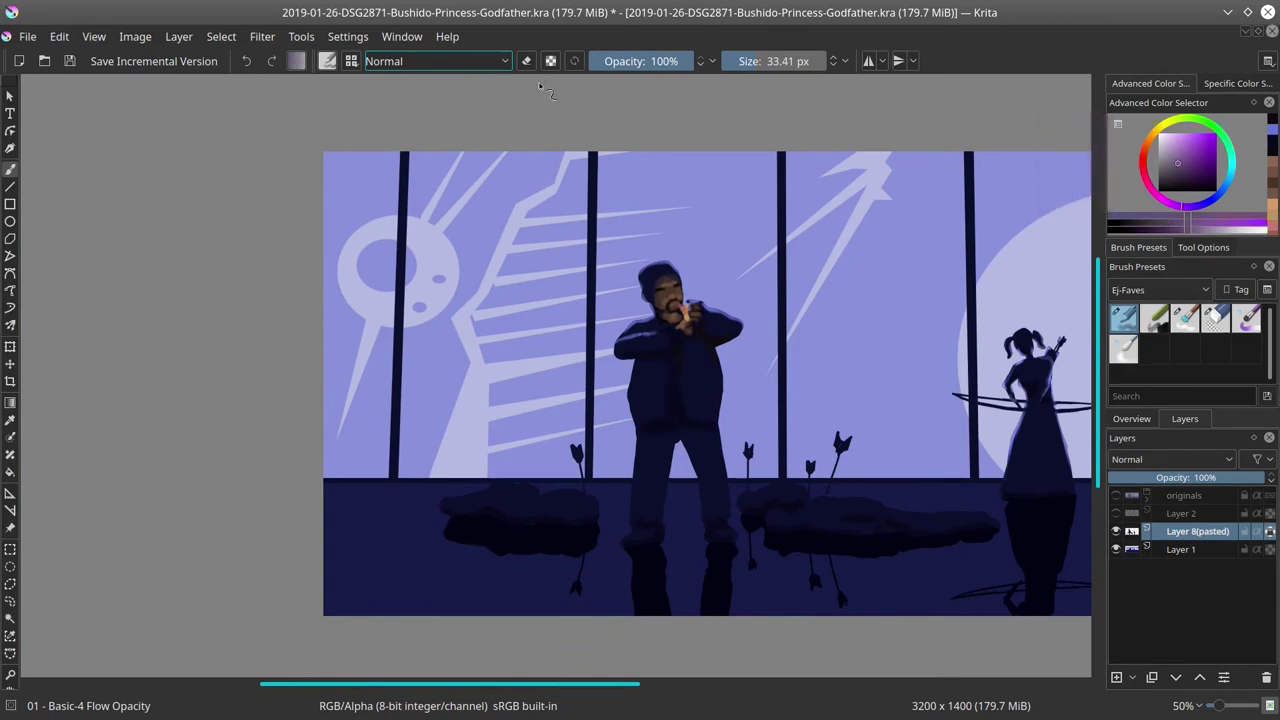
pyautogui.click(1164, 200)
pyautogui.click(505, 61)
pyautogui.click(450, 130)
pyautogui.moveTo(691, 325)
pyautogui.keyDown('shift'); pyautogui.mouseDown()
pyautogui.moveTo(731, 325)
pyautogui.moveTo(690, 304)
pyautogui.mouseUp(); pyautogui.keyUp('shift')
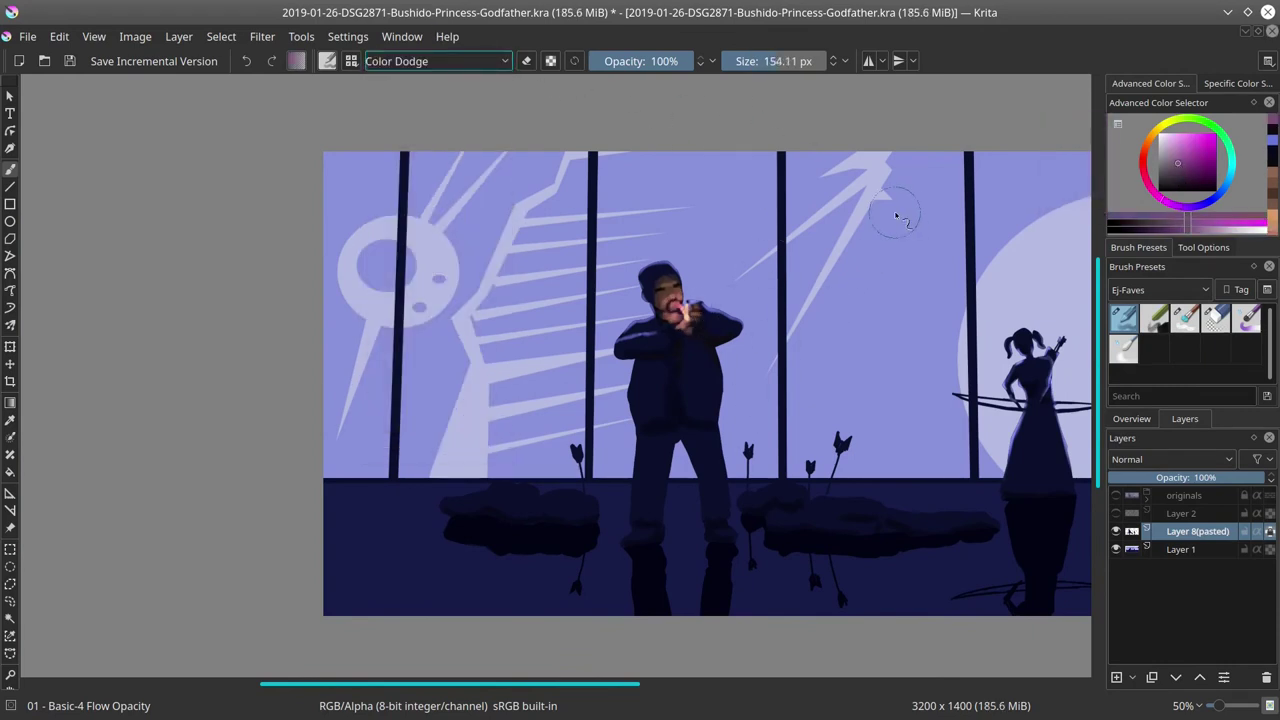
# Step: Add violet Color Dodge highlights to the fallen bodies and arrow fletchings with a 23.92 px brush
pyautogui.scroll(-2, 897, 217)
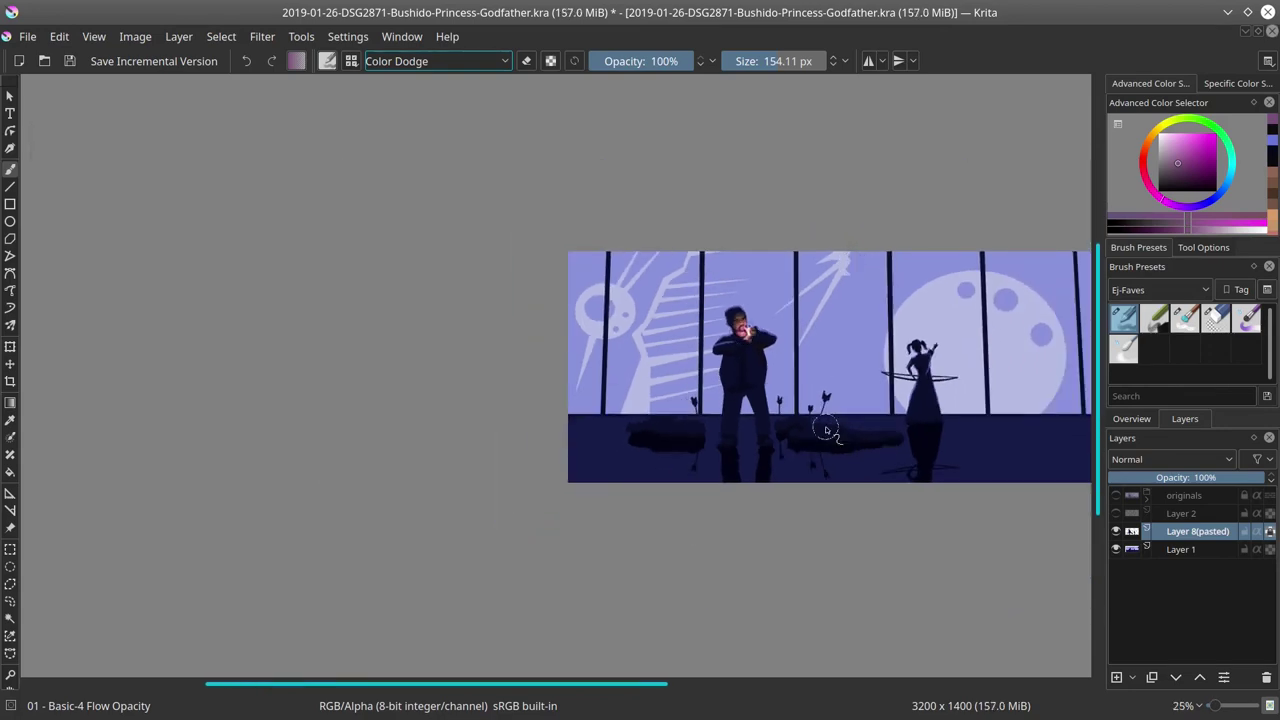
pyautogui.scroll(4, 830, 427)
pyautogui.moveTo(852, 410)
pyautogui.mouseDown()
pyautogui.moveTo(680, 545)
pyautogui.moveTo(580, 552)
pyautogui.mouseUp()
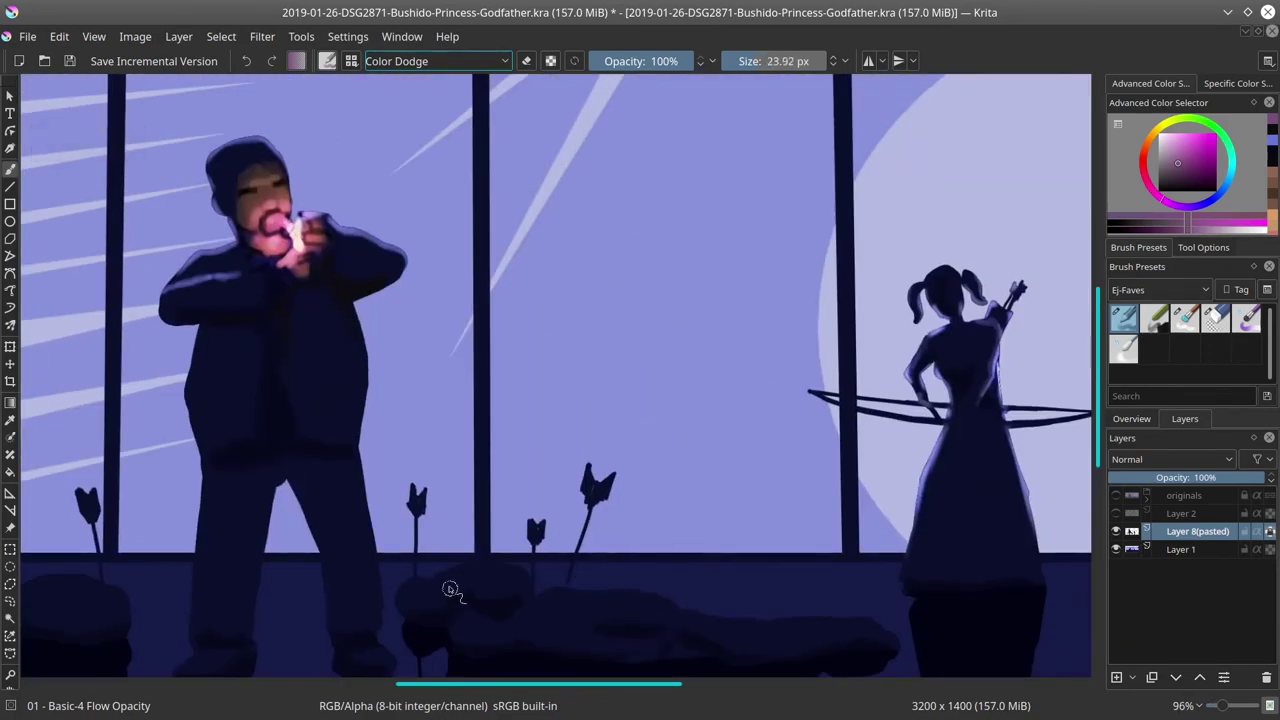
pyautogui.moveTo(449, 586); pyautogui.dragTo(527, 576)
pyautogui.moveTo(491, 621); pyautogui.dragTo(614, 598)
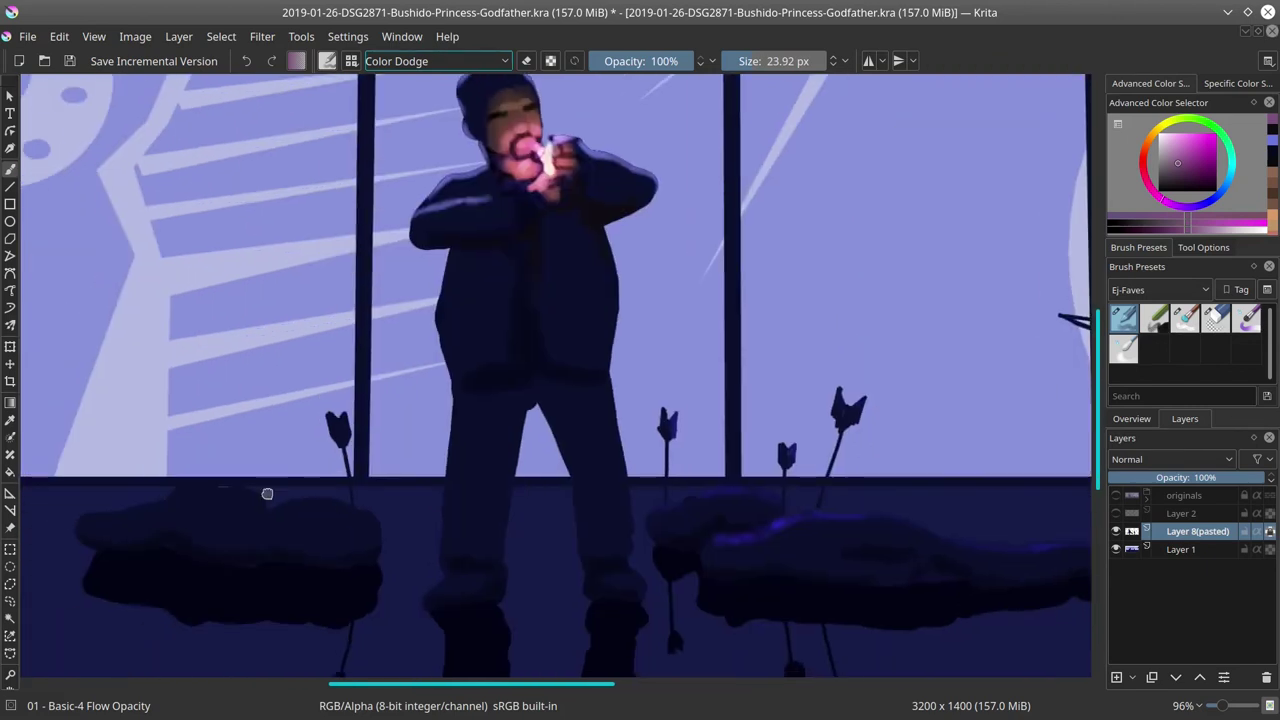
# Step: Save the painting
pyautogui.scroll(-5, 395, 485)
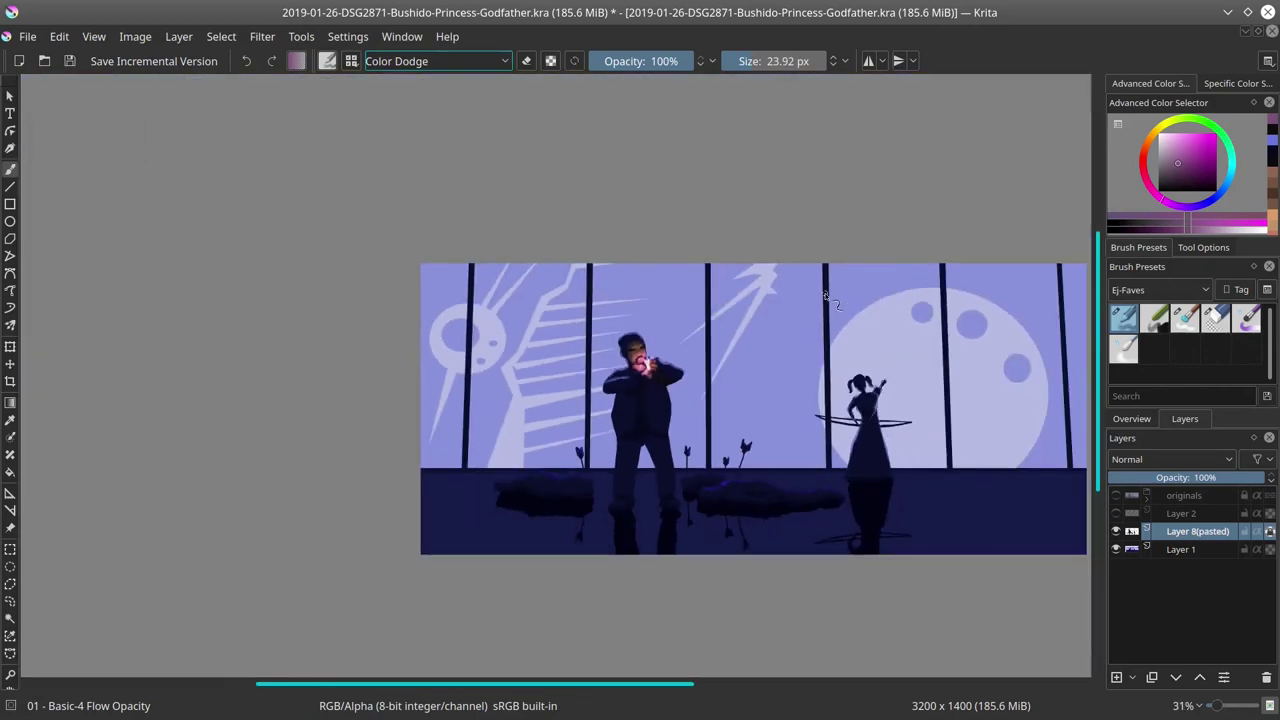
pyautogui.click(28, 37)
pyautogui.click(118, 136)
# Step: Hide Layer 1, erase the princess, her bow and her reflection from Layer 8(pasted), and show Layer 1 again
pyautogui.click(1116, 550)
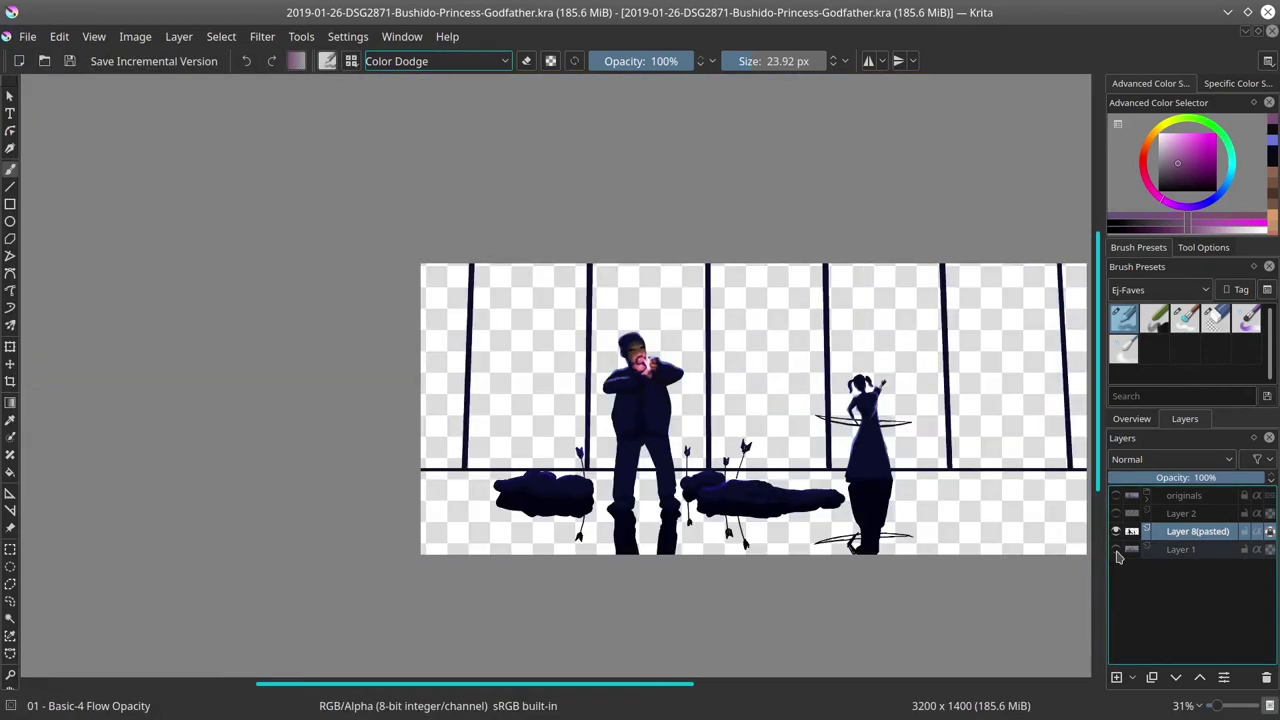
pyautogui.moveTo(867, 428); pyautogui.dragTo(737, 448)
pyautogui.scroll(4, 737, 447)
pyautogui.click(1215, 318)
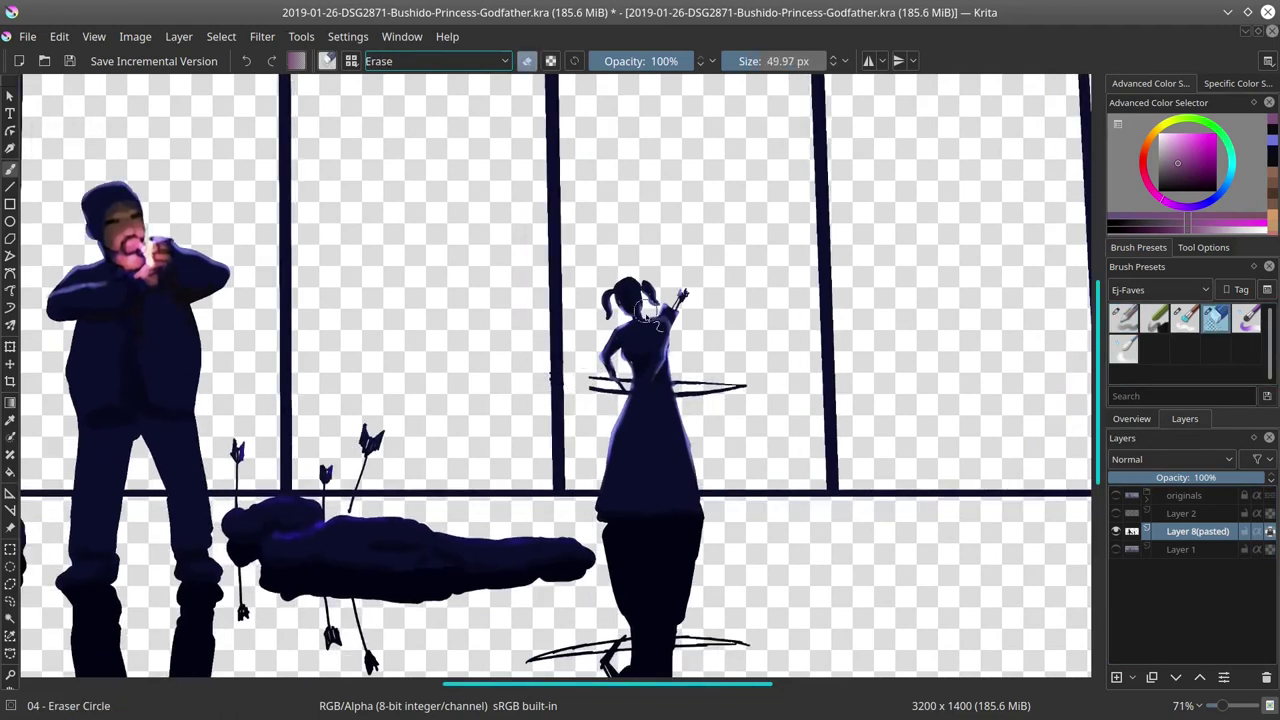
pyautogui.moveTo(613, 263)
pyautogui.mouseDown()
pyautogui.moveTo(603, 466)
pyautogui.moveTo(651, 275)
pyautogui.moveTo(713, 360)
pyautogui.moveTo(677, 471)
pyautogui.moveTo(650, 450)
pyautogui.moveTo(606, 466)
pyautogui.moveTo(680, 470)
pyautogui.moveTo(634, 472)
pyautogui.mouseUp()
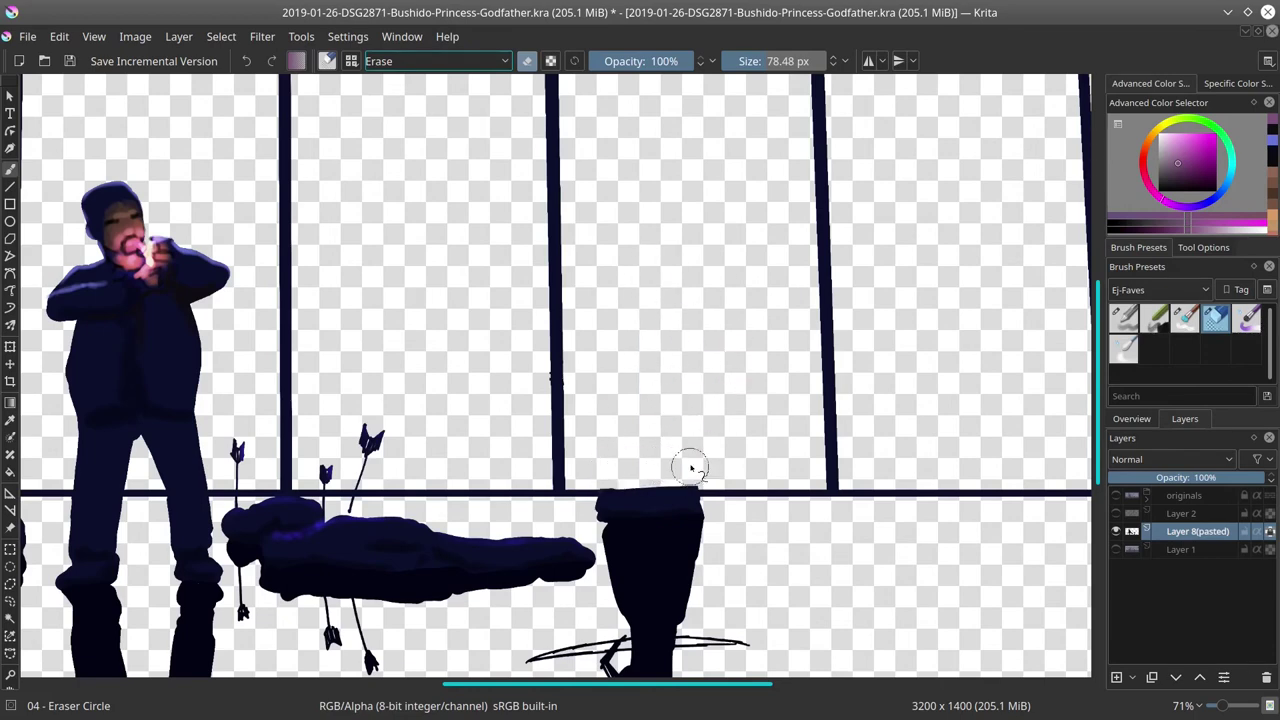
pyautogui.moveTo(617, 515)
pyautogui.mouseDown()
pyautogui.moveTo(598, 515)
pyautogui.moveTo(700, 513)
pyautogui.moveTo(674, 517)
pyautogui.moveTo(698, 526)
pyautogui.mouseUp()
pyautogui.moveTo(754, 570); pyautogui.dragTo(754, 460)
pyautogui.moveTo(611, 426)
pyautogui.mouseDown()
pyautogui.moveTo(614, 447)
pyautogui.moveTo(667, 420)
pyautogui.moveTo(715, 528)
pyautogui.moveTo(560, 545)
pyautogui.mouseUp()
pyautogui.moveTo(670, 469); pyautogui.dragTo(672, 545)
pyautogui.click(1117, 550)
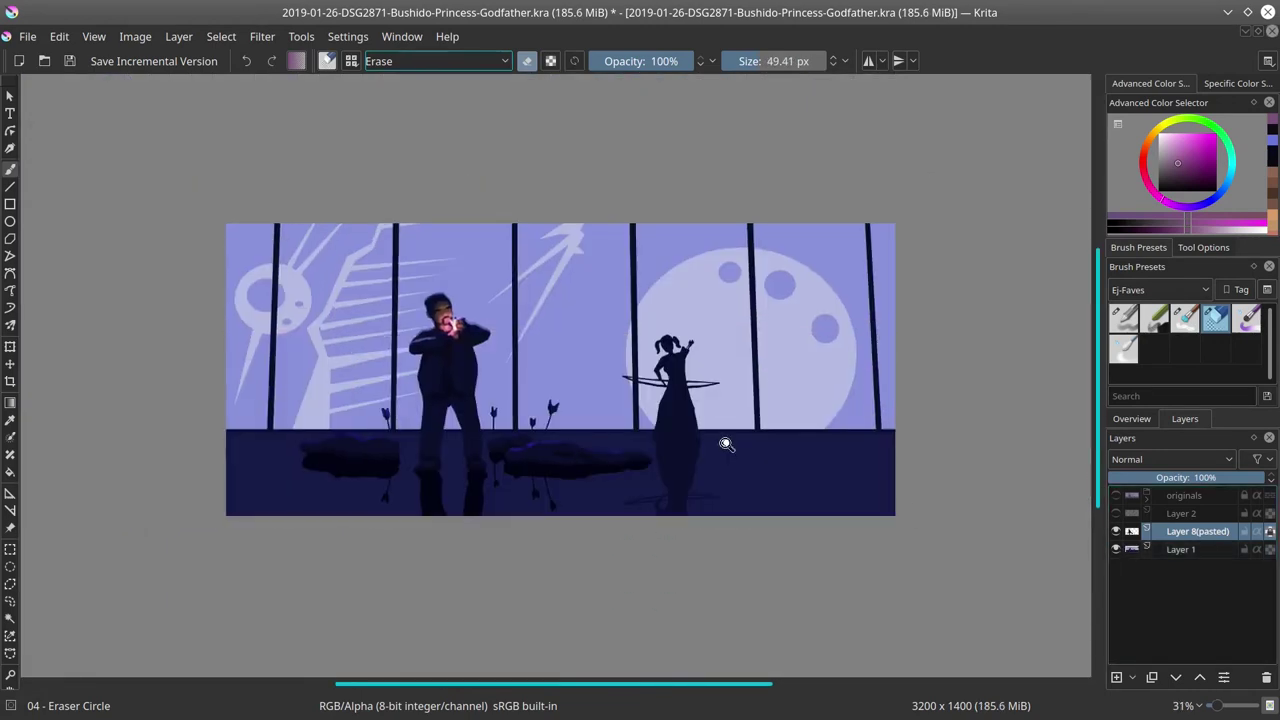
# Step: Set the Eraser Circle brush to Normal blending, pick the pale moon color and reduce the brush to 6.39 px
pyautogui.moveTo(726, 446); pyautogui.dragTo(750, 368)
pyautogui.click(438, 61)
pyautogui.click(425, 217)
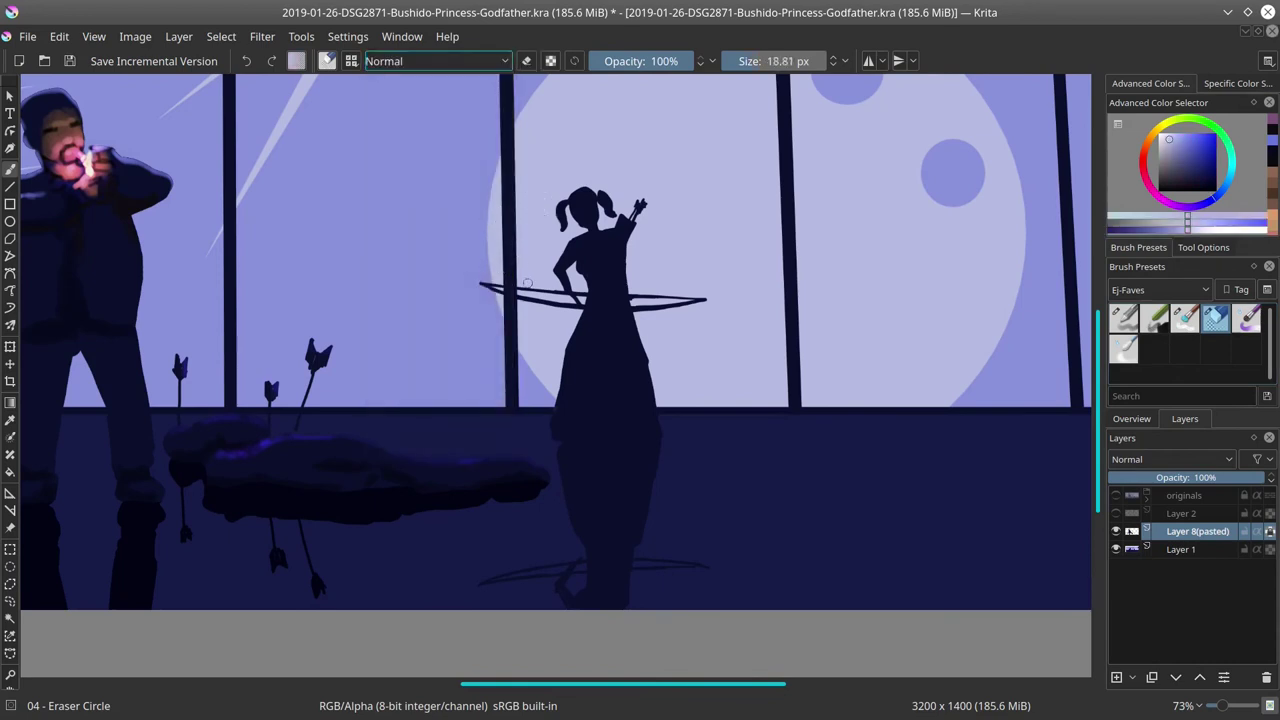
pyautogui.moveTo(538, 287); pyautogui.dragTo(540, 250)
pyautogui.moveTo(500, 281); pyautogui.dragTo(478, 279)
pyautogui.click(482, 272)
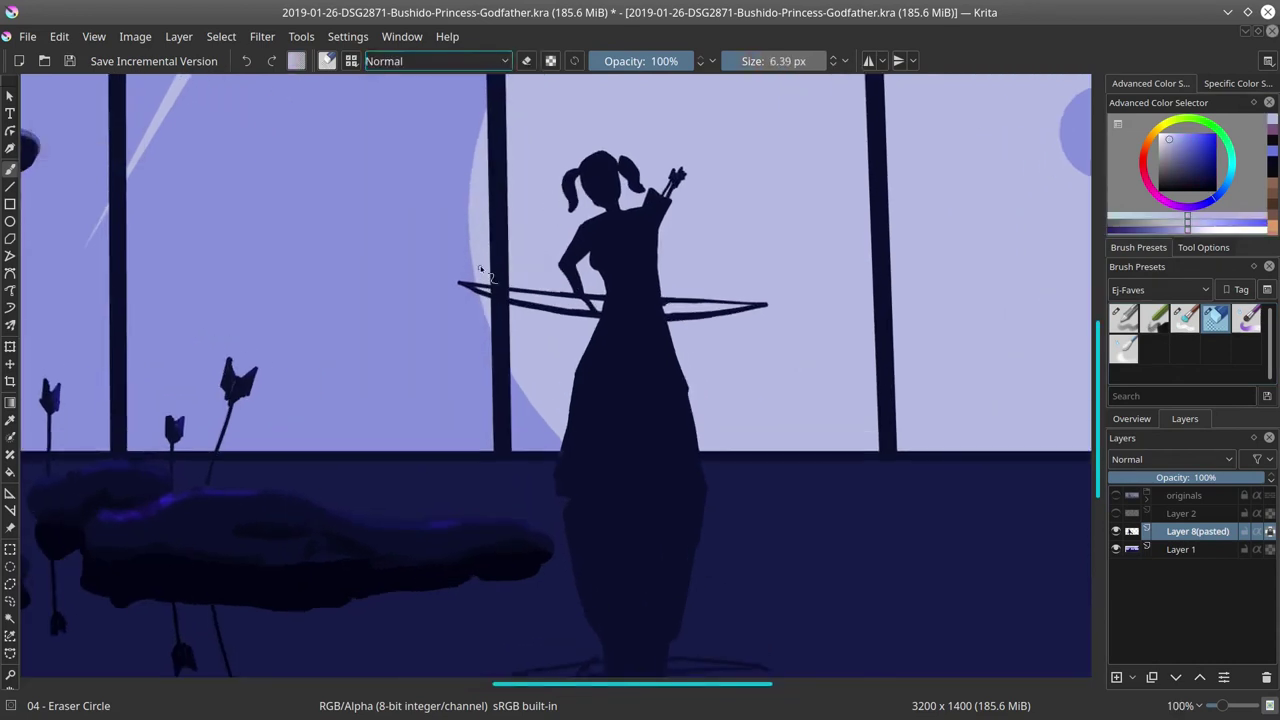
# Step: Make Layer 1 the active layer and hide Layer 8(pasted), leaving Layer 1 visible
pyautogui.click(1116, 532)
pyautogui.click(1176, 551)
pyautogui.click(1116, 549)
pyautogui.click(1116, 532)
pyautogui.click(1116, 532)
pyautogui.click(1116, 548)
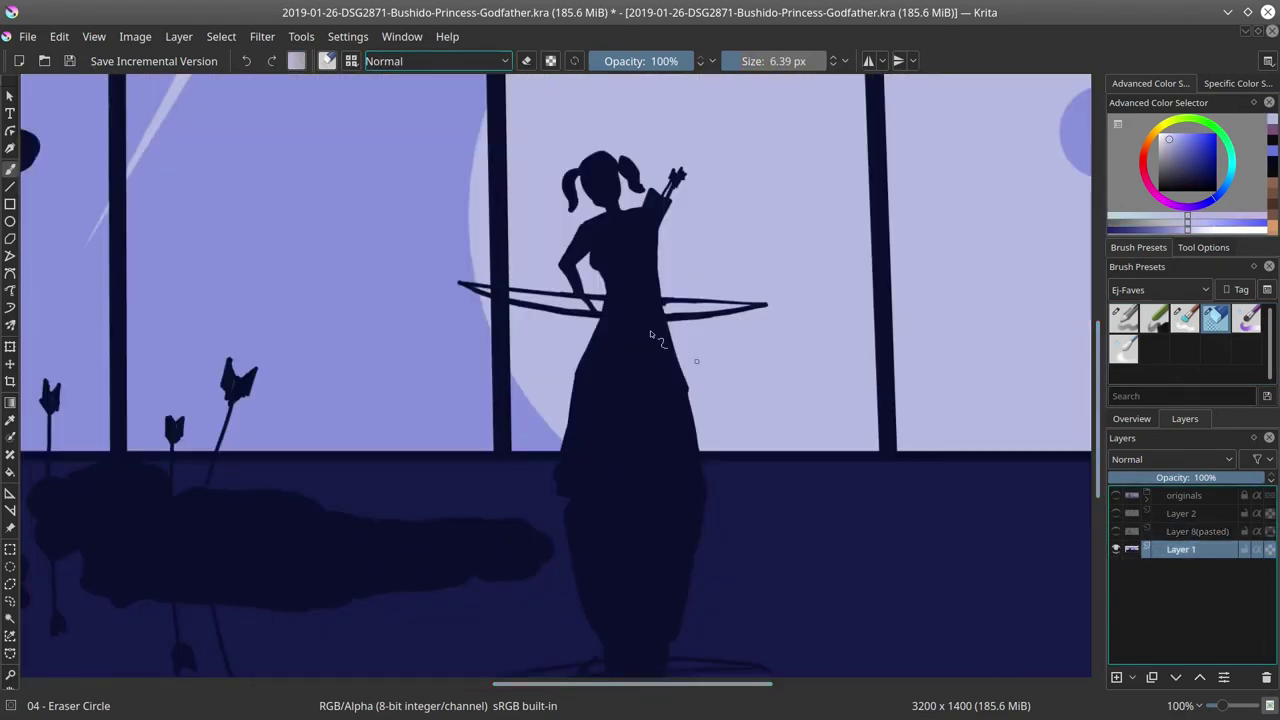
# Step: Paint over the bow's tip on Layer 1 with the sky and moon colors picked around it, up to the princess's arm
pyautogui.keyDown('ctrl'); pyautogui.click(469, 271); pyautogui.keyUp('ctrl')
pyautogui.moveTo(462, 277); pyautogui.dragTo(472, 297)
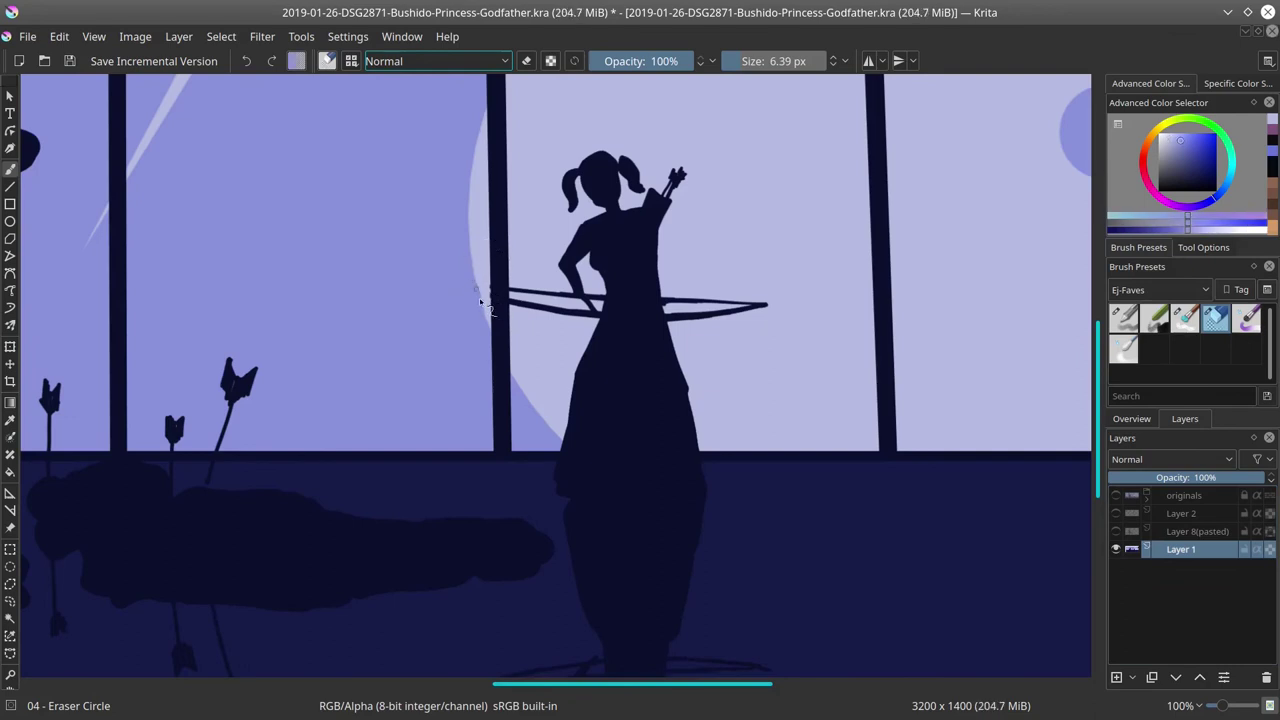
pyautogui.keyDown('ctrl'); pyautogui.click(480, 300); pyautogui.keyUp('ctrl')
pyautogui.moveTo(498, 230); pyautogui.dragTo(524, 230)
pyautogui.moveTo(529, 291); pyautogui.dragTo(532, 313)
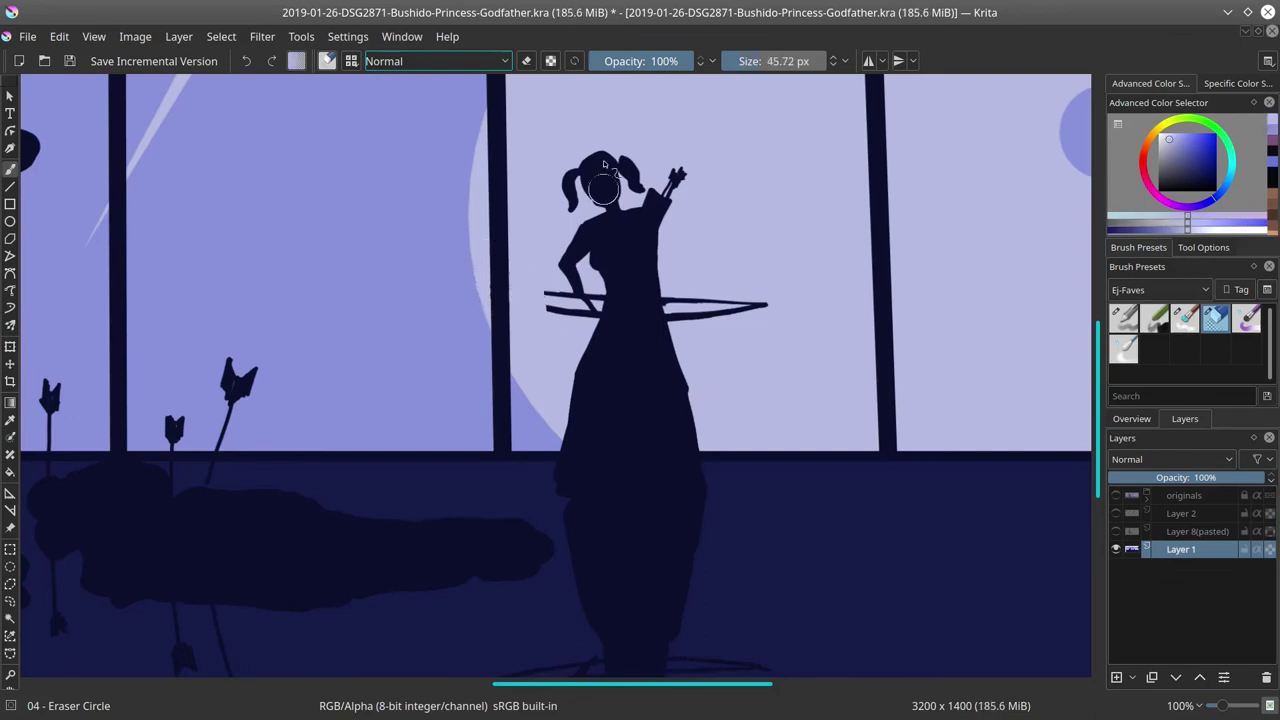
# Step: Cover the princess silhouette above the floor line with the pale moon color, varying the brush between 13.28 and 45.72 px
pyautogui.moveTo(604, 165)
pyautogui.mouseDown()
pyautogui.moveTo(560, 300)
pyautogui.moveTo(666, 209)
pyautogui.moveTo(623, 277)
pyautogui.moveTo(583, 394)
pyautogui.moveTo(575, 433)
pyautogui.moveTo(607, 444)
pyautogui.mouseUp()
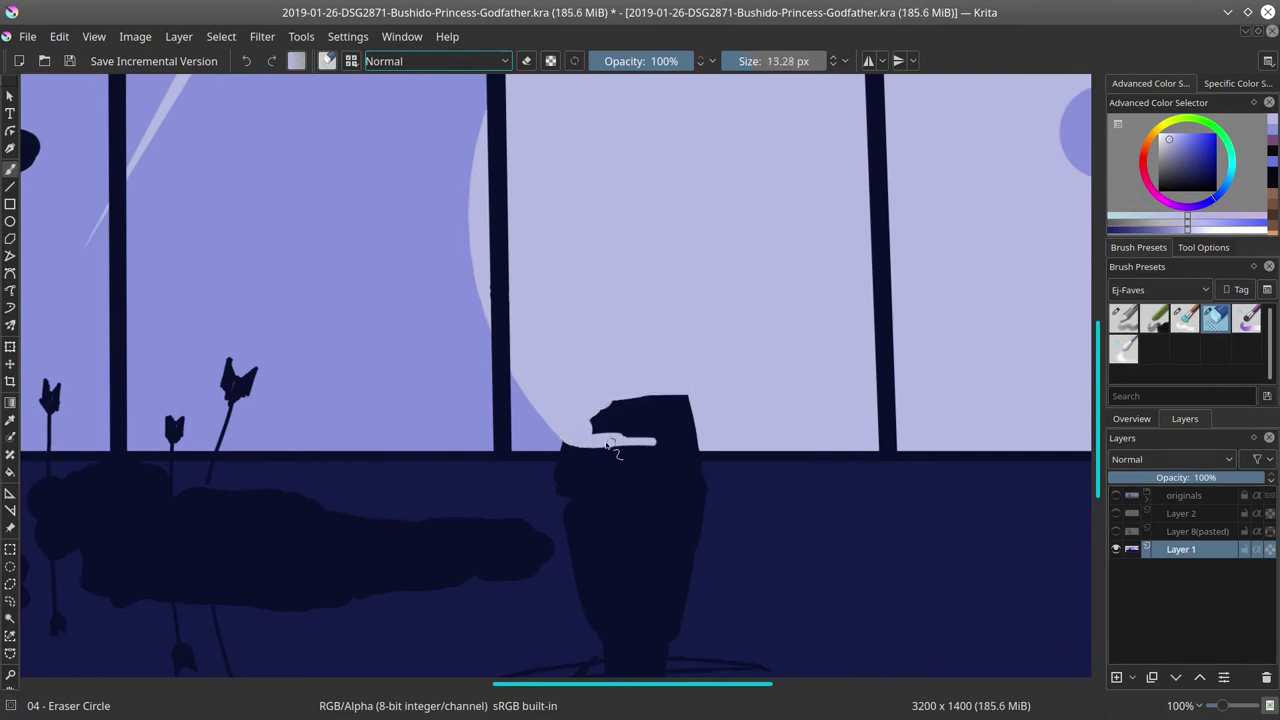
pyautogui.moveTo(688, 443); pyautogui.dragTo(703, 440)
pyautogui.keyDown('shift'); pyautogui.moveTo(705, 437); pyautogui.dragTo(723, 437); pyautogui.keyUp('shift')
pyautogui.moveTo(634, 402)
pyautogui.mouseDown()
pyautogui.moveTo(607, 417)
pyautogui.moveTo(697, 432)
pyautogui.moveTo(660, 396)
pyautogui.mouseUp()
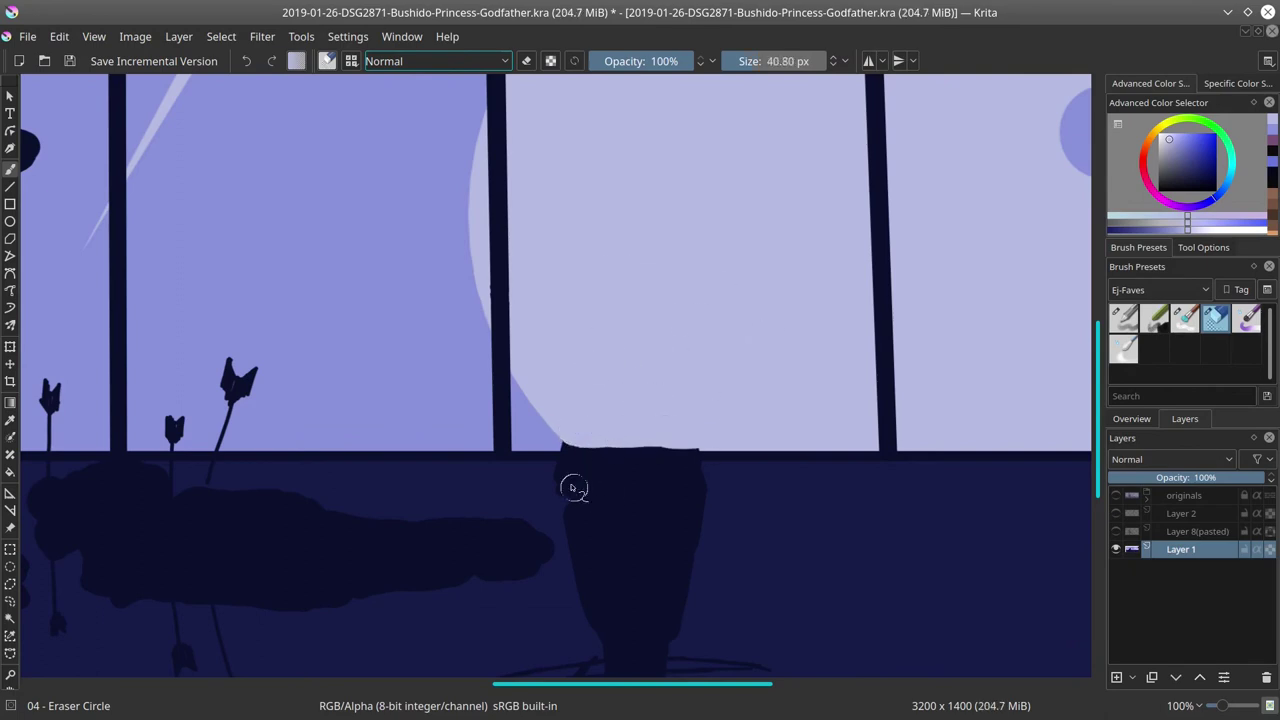
# Step: Pick the dark blue floor color and paint over the princess's reflection, enlarging the brush from 40.80 to 76.81 px
pyautogui.keyDown('ctrl'); pyautogui.click(545, 485); pyautogui.keyUp('ctrl')
pyautogui.moveTo(548, 479)
pyautogui.mouseDown()
pyautogui.moveTo(677, 477)
pyautogui.moveTo(580, 600)
pyautogui.mouseUp()
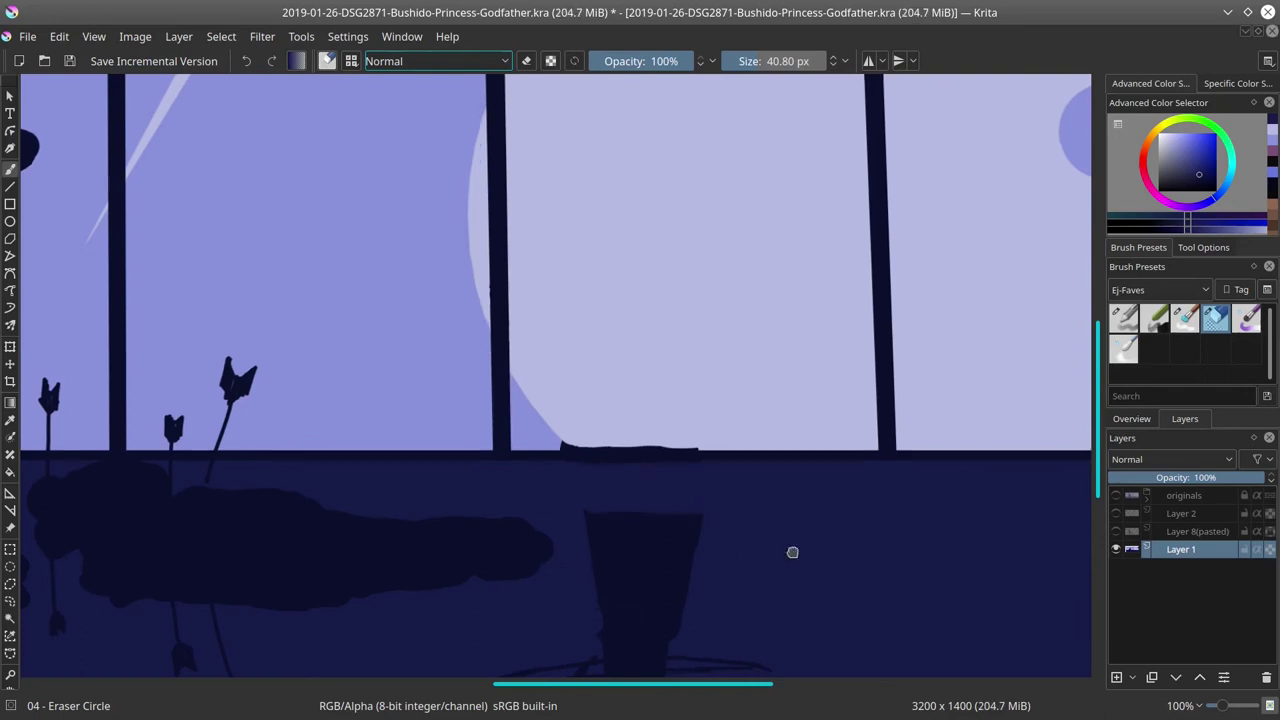
pyautogui.moveTo(791, 551); pyautogui.dragTo(782, 435)
pyautogui.keyDown('shift'); pyautogui.moveTo(598, 430); pyautogui.dragTo(622, 430); pyautogui.keyUp('shift')
pyautogui.moveTo(598, 423)
pyautogui.mouseDown()
pyautogui.moveTo(597, 548)
pyautogui.moveTo(666, 543)
pyautogui.moveTo(443, 580)
pyautogui.mouseUp()
# Step: Show Layer 8(pasted) and the Layer 2 sketch, add a new layer above them and set Layer 2's opacity to 11%
pyautogui.click(1116, 531)
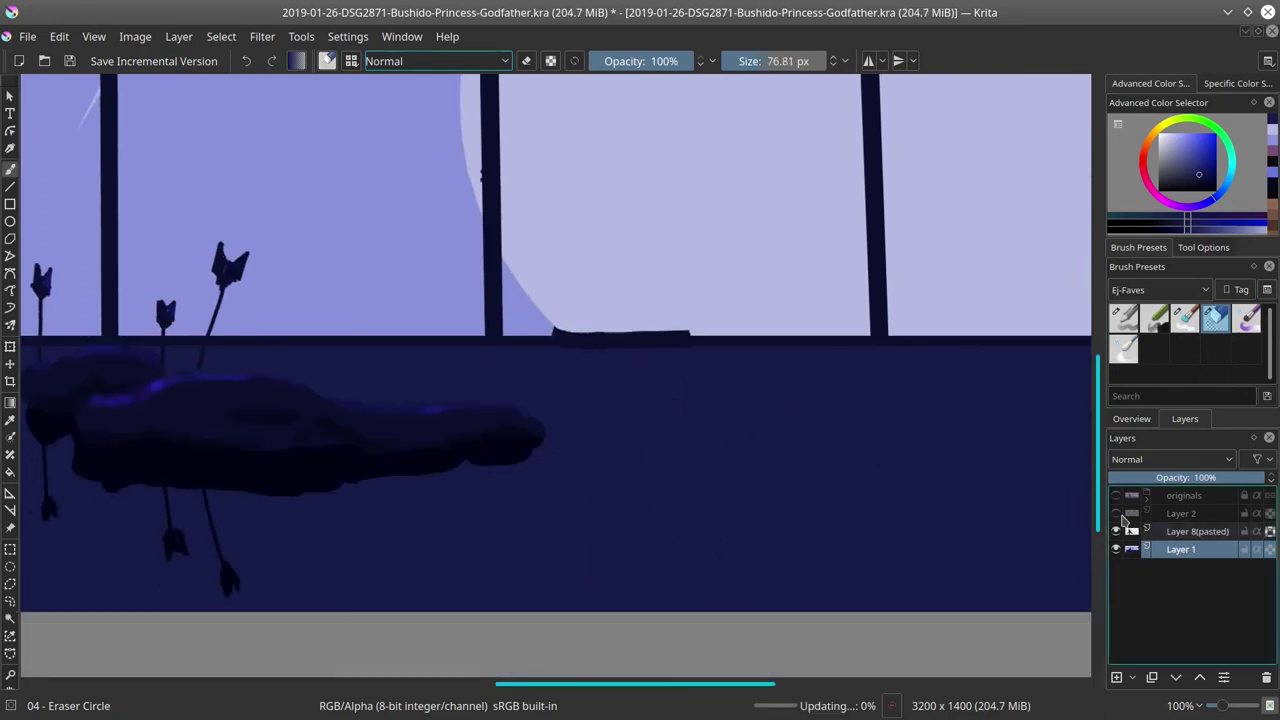
pyautogui.click(1116, 513)
pyautogui.click(1181, 513)
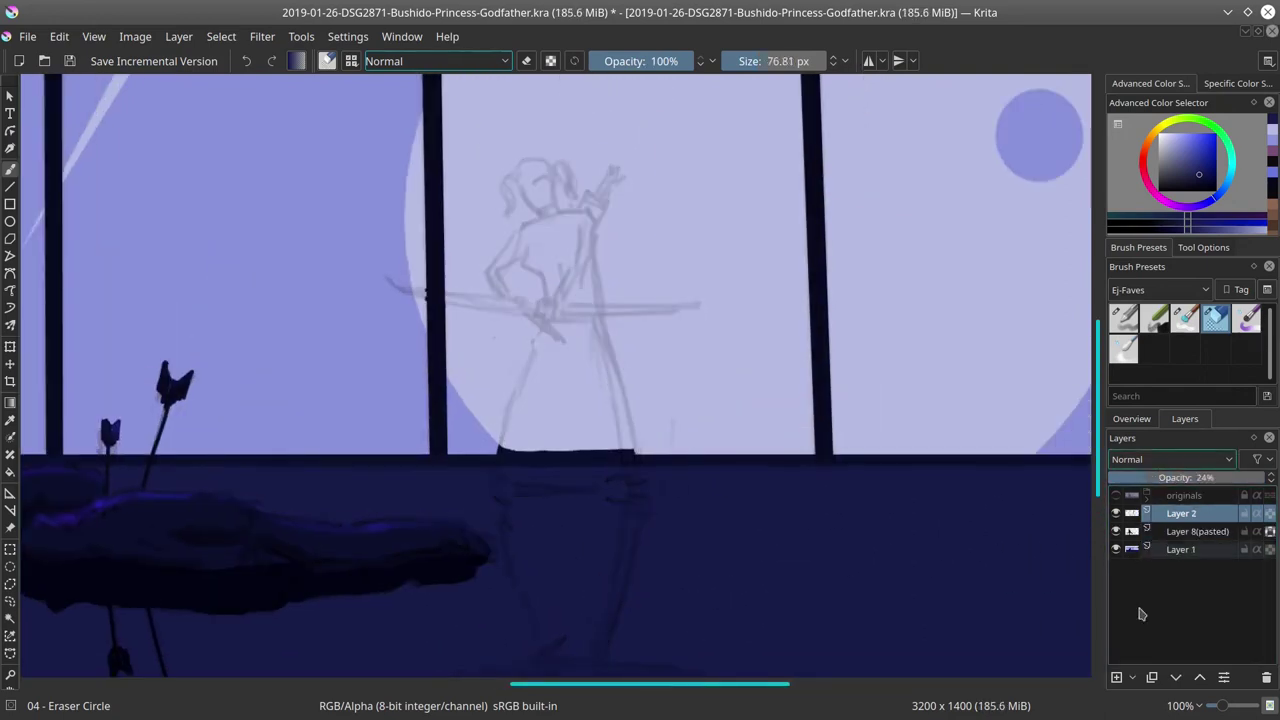
pyautogui.click(1117, 676)
pyautogui.click(1204, 535)
pyautogui.click(1130, 478)
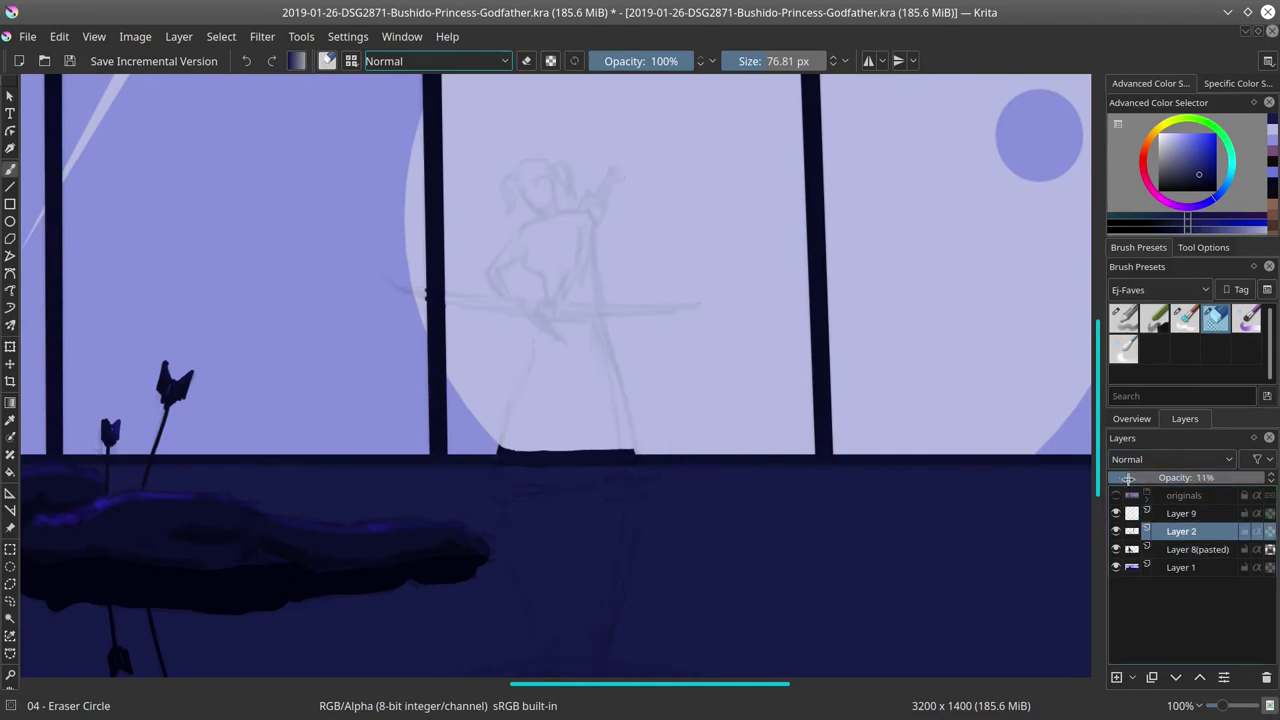
# Step: Make Layer 9 the active layer and save the document
pyautogui.click(1200, 517)
pyautogui.moveTo(712, 350); pyautogui.dragTo(717, 398)
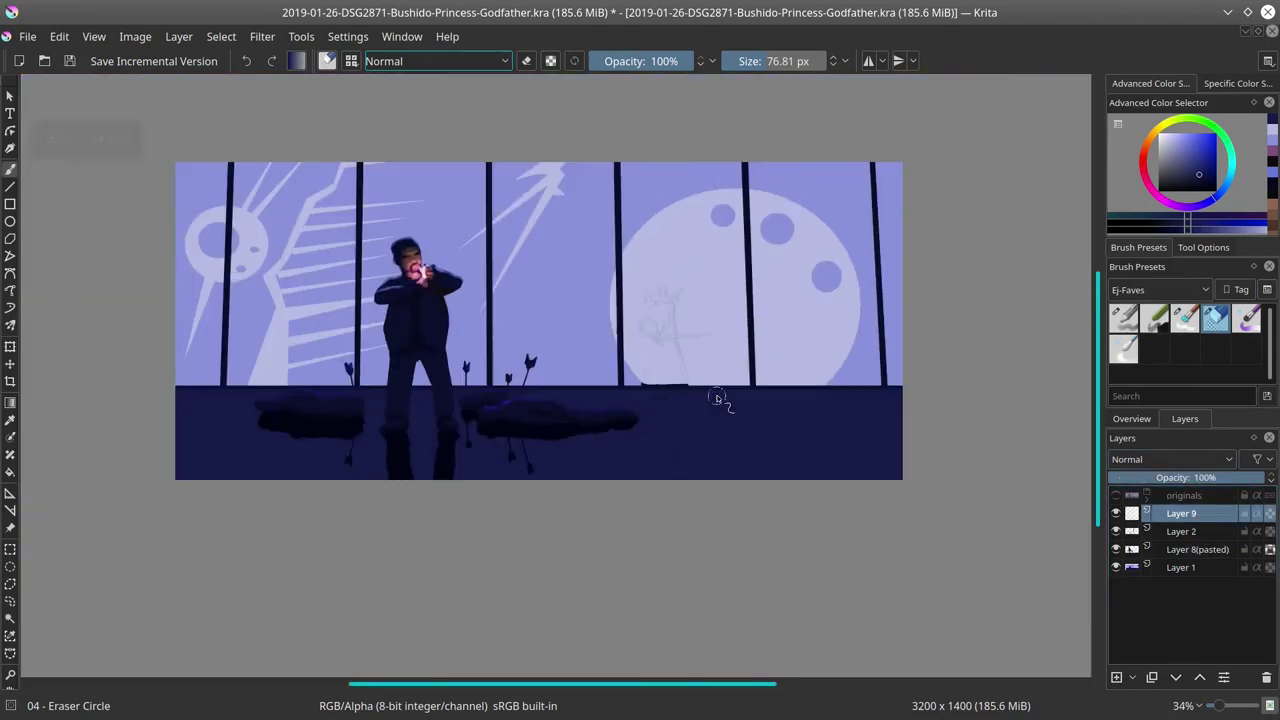
pyautogui.click(70, 61)
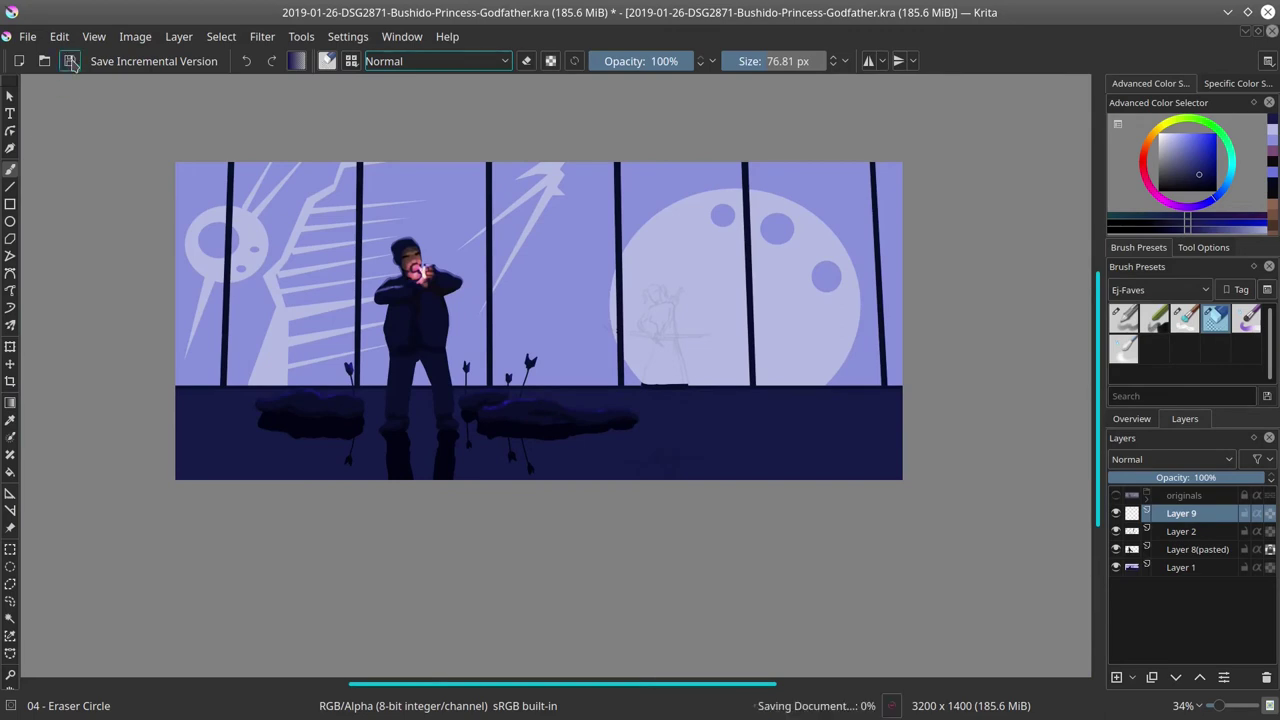
# Step: With the 01 - Basic-4 Flow Opacity brush at 6.12 px in black, sketch a new head, ponytail and torso outline for the princess
pyautogui.click(1124, 318)
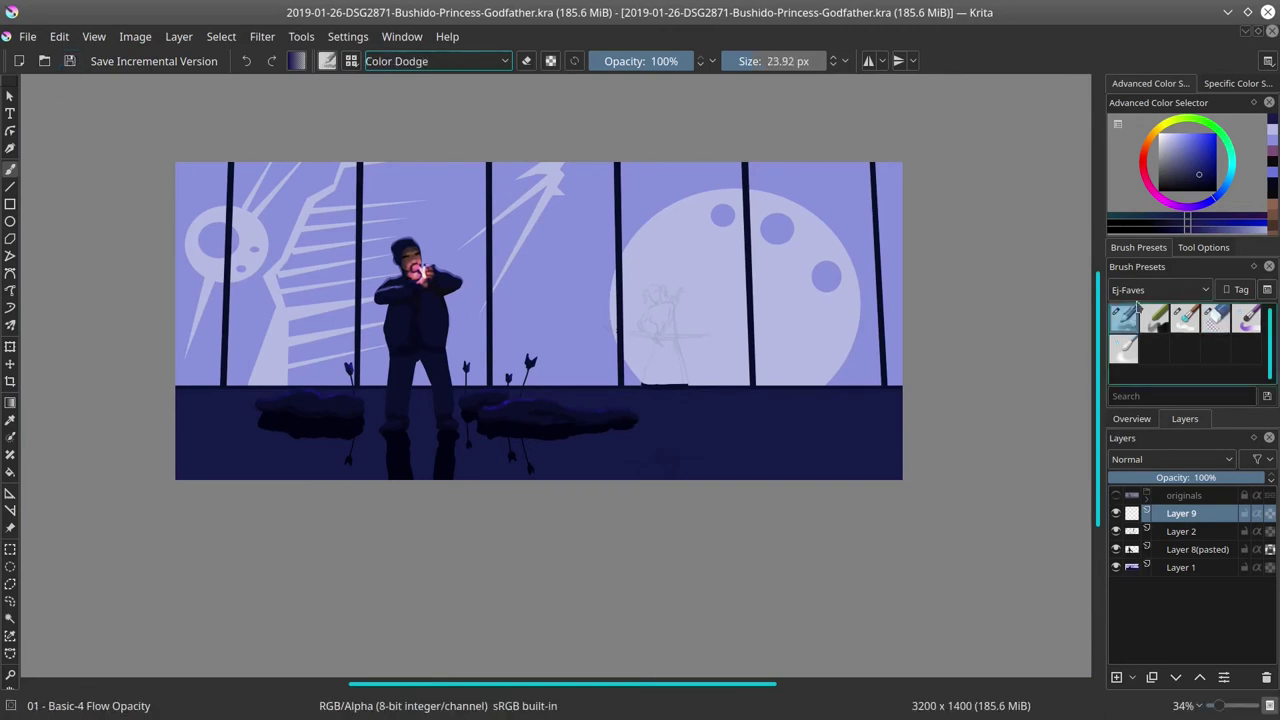
pyautogui.scroll(5, 700, 335)
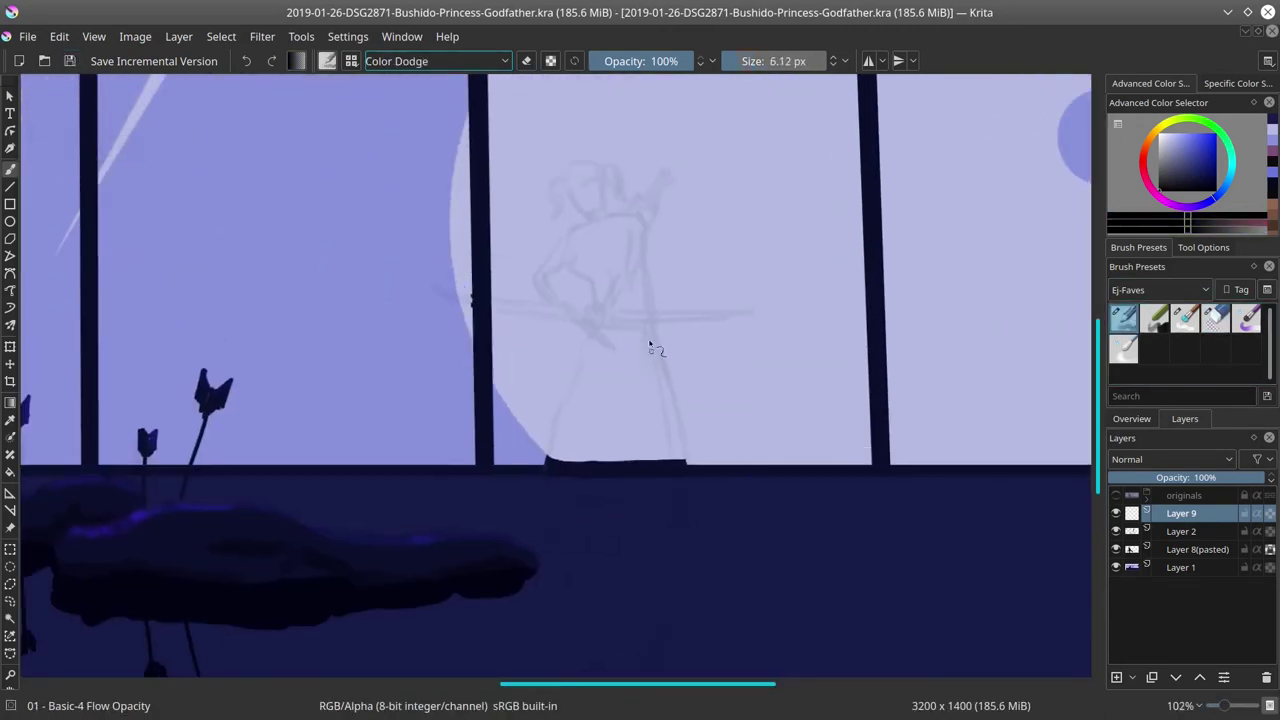
pyautogui.moveTo(594, 177); pyautogui.dragTo(595, 195)
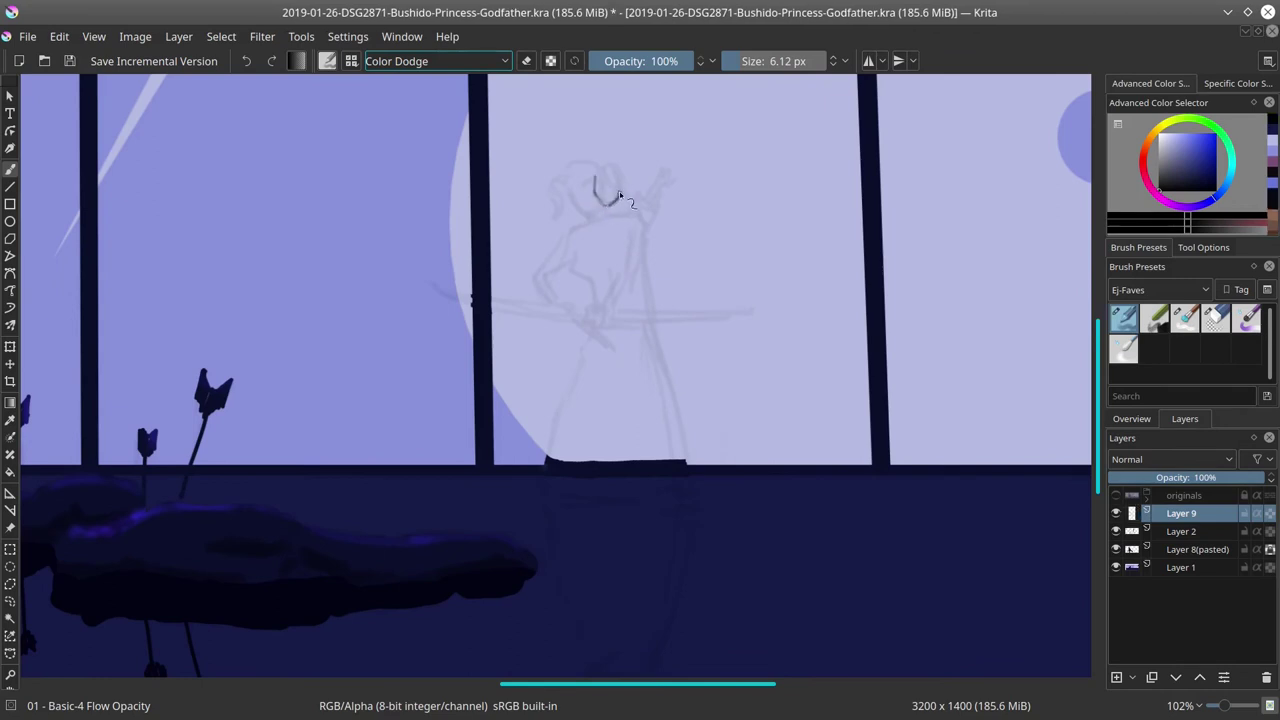
pyautogui.moveTo(610, 158); pyautogui.dragTo(623, 164)
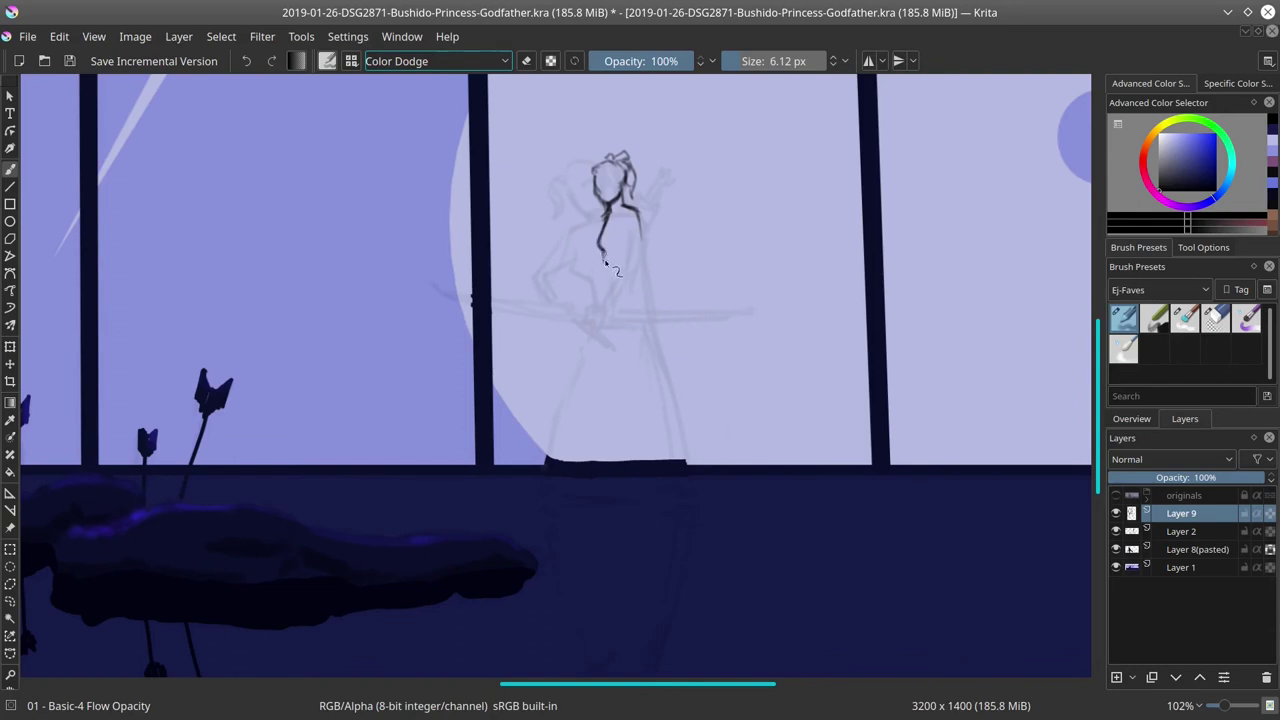
pyautogui.moveTo(604, 261); pyautogui.dragTo(613, 287)
# Step: Erase the front line of the sketched torso using the 04 - Eraser Circle brush in Erase mode
pyautogui.click(1215, 318)
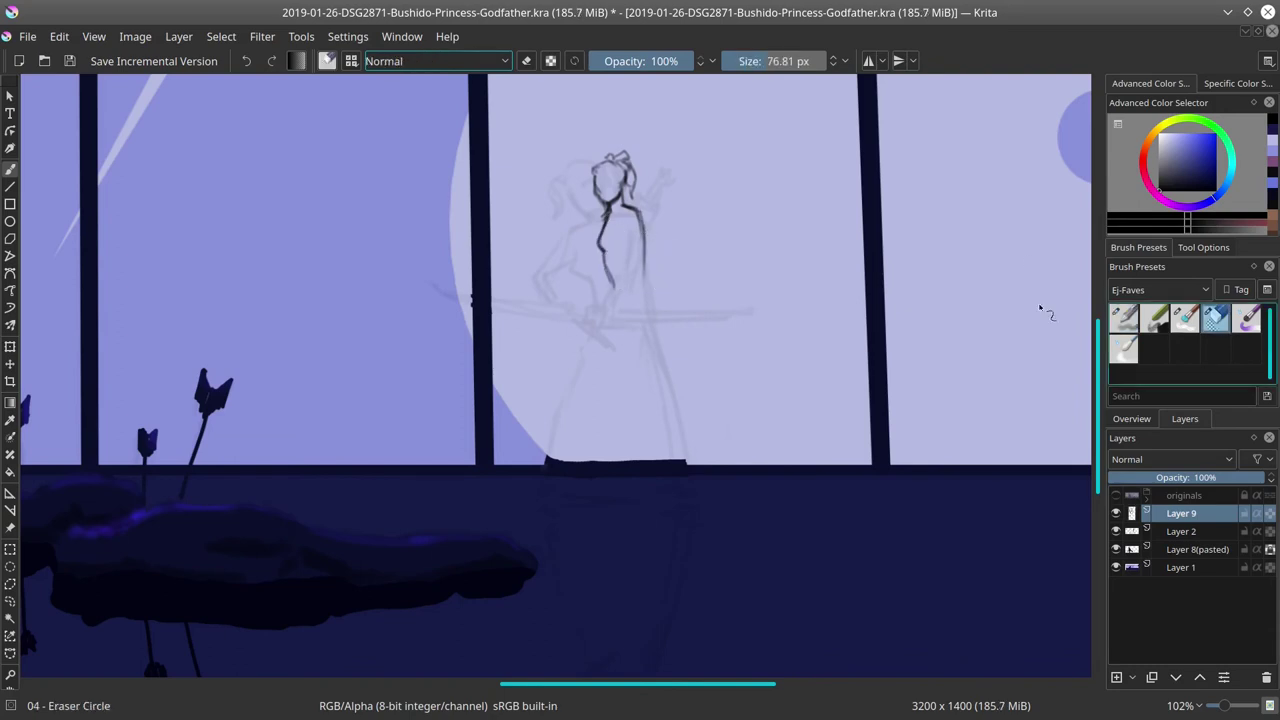
pyautogui.click(437, 61)
pyautogui.click(410, 152)
pyautogui.moveTo(620, 214); pyautogui.dragTo(613, 292)
# Step: Redraw the torso's front line with the 6.12 px sketch brush and add the hanging arm and the quiver of arrows
pyautogui.click(1124, 318)
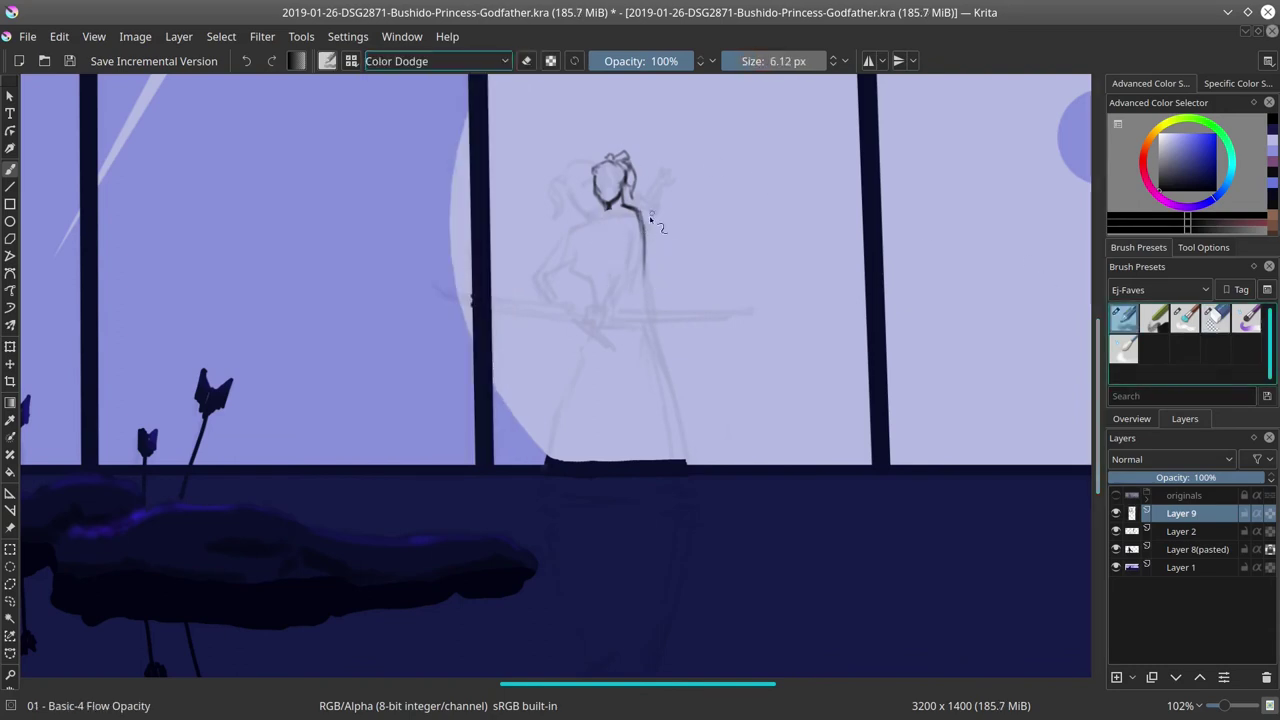
pyautogui.moveTo(624, 228); pyautogui.dragTo(634, 298)
pyautogui.moveTo(644, 258); pyautogui.dragTo(632, 313)
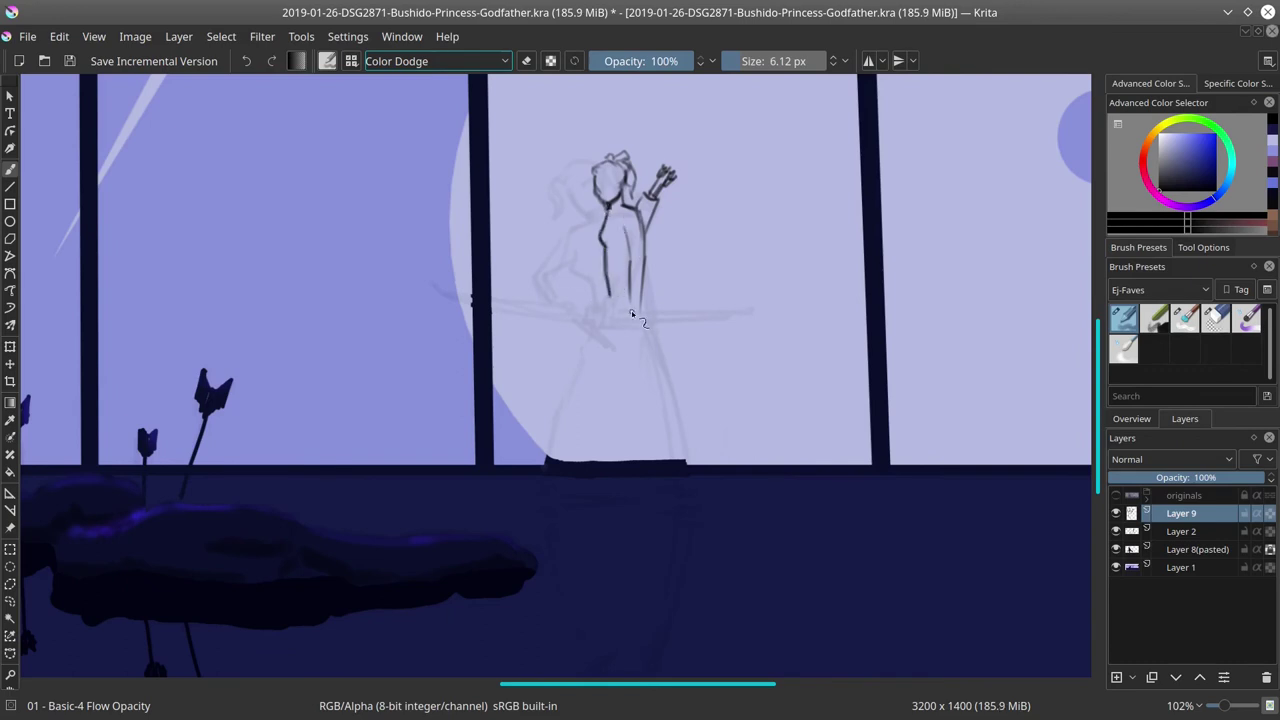
pyautogui.moveTo(550, 303); pyautogui.dragTo(686, 301)
pyautogui.moveTo(522, 303); pyautogui.dragTo(728, 298)
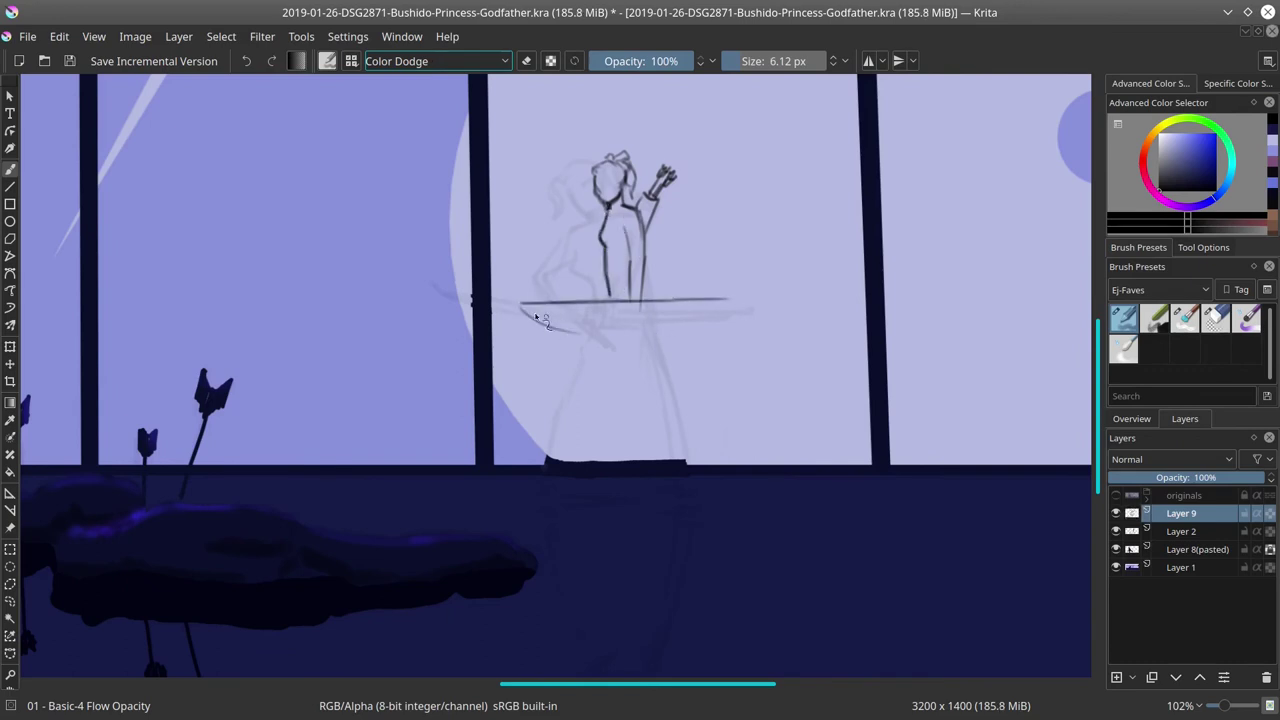
pyautogui.moveTo(524, 310)
pyautogui.mouseDown()
pyautogui.moveTo(644, 329)
pyautogui.moveTo(672, 308)
pyautogui.moveTo(631, 330)
pyautogui.moveTo(522, 299)
pyautogui.mouseUp()
pyautogui.hotkey('ctrl', 'z')
pyautogui.hotkey('ctrl', 'z')
pyautogui.hotkey('ctrl', 'z')
pyautogui.hotkey('ctrl', 'z')
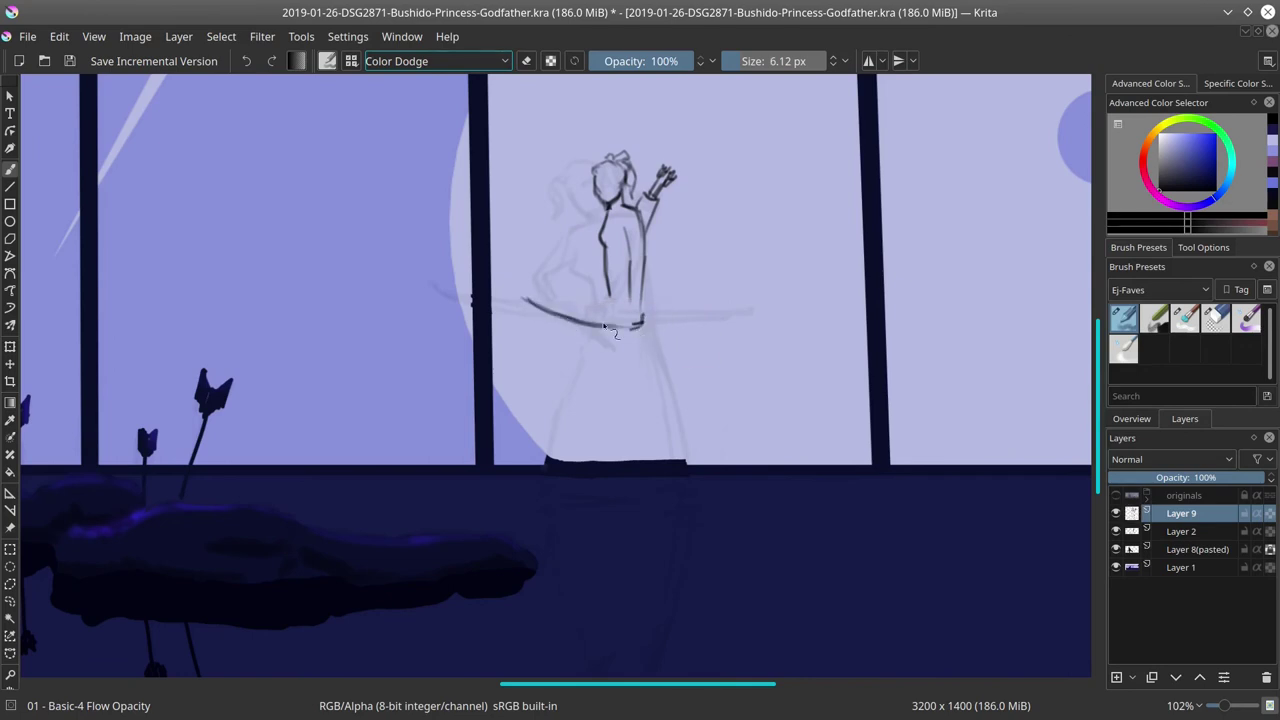
# Step: Sketch the curved bow and its string across the hips, and both sides of the long skirt
pyautogui.moveTo(604, 327); pyautogui.dragTo(720, 306)
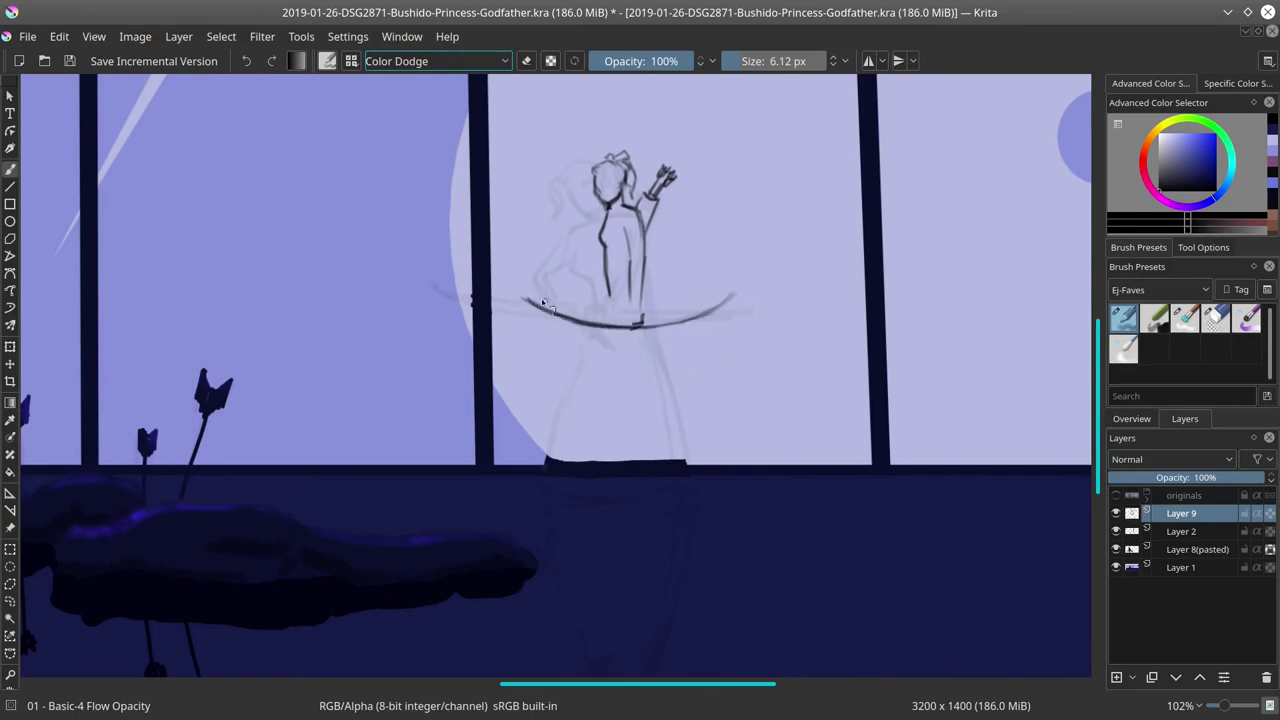
pyautogui.moveTo(530, 298)
pyautogui.mouseDown()
pyautogui.moveTo(705, 292)
pyautogui.moveTo(656, 374)
pyautogui.moveTo(663, 405)
pyautogui.mouseUp()
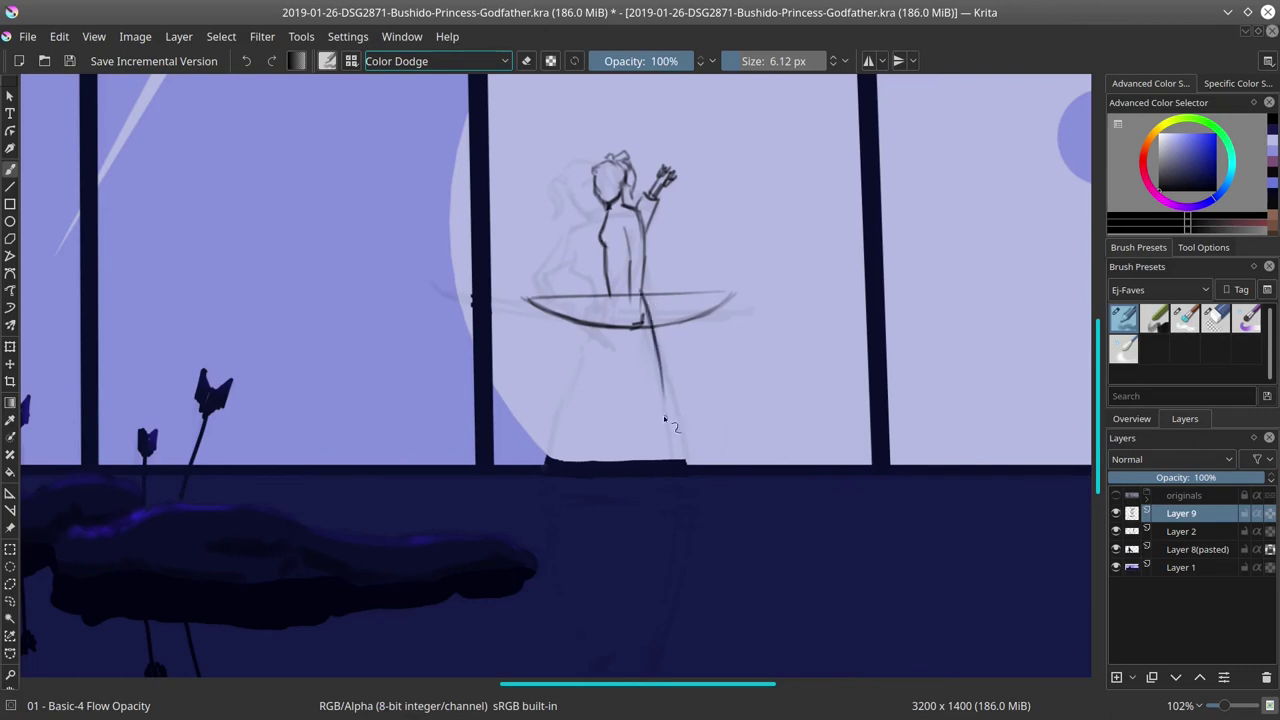
pyautogui.moveTo(611, 291)
pyautogui.mouseDown()
pyautogui.moveTo(598, 443)
pyautogui.moveTo(606, 293)
pyautogui.moveTo(597, 438)
pyautogui.mouseUp()
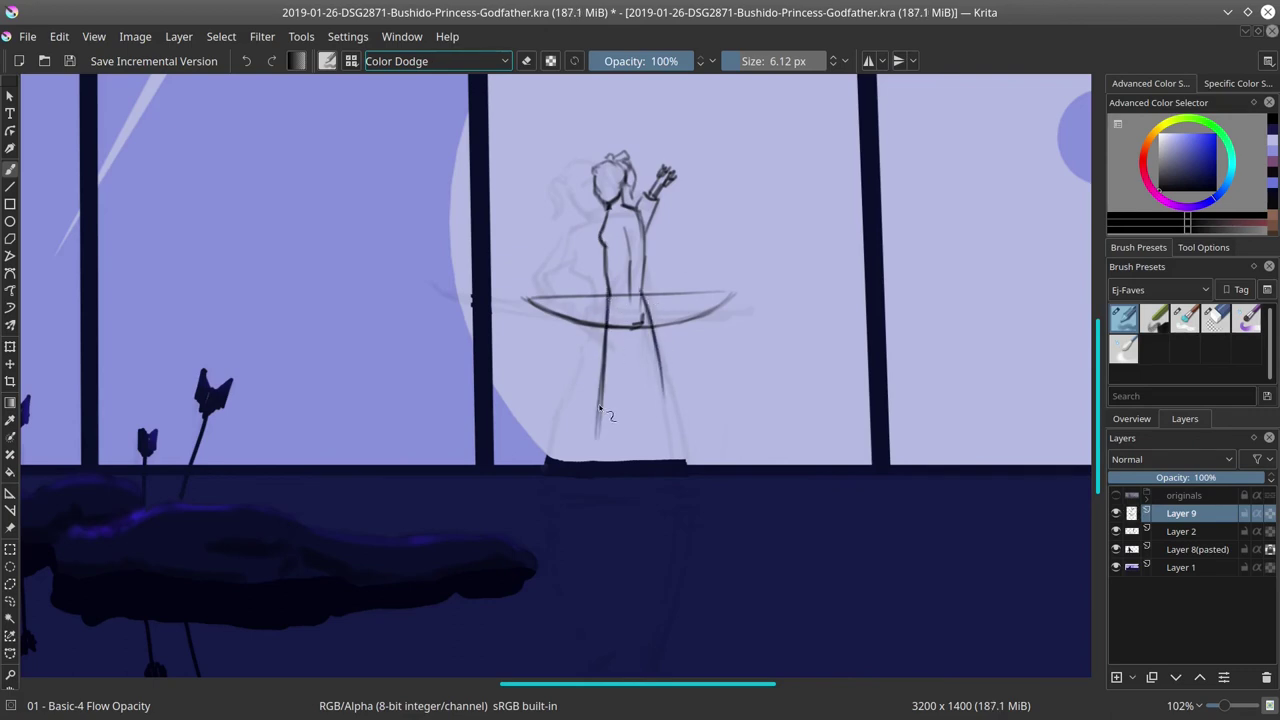
pyautogui.moveTo(659, 327); pyautogui.dragTo(666, 407)
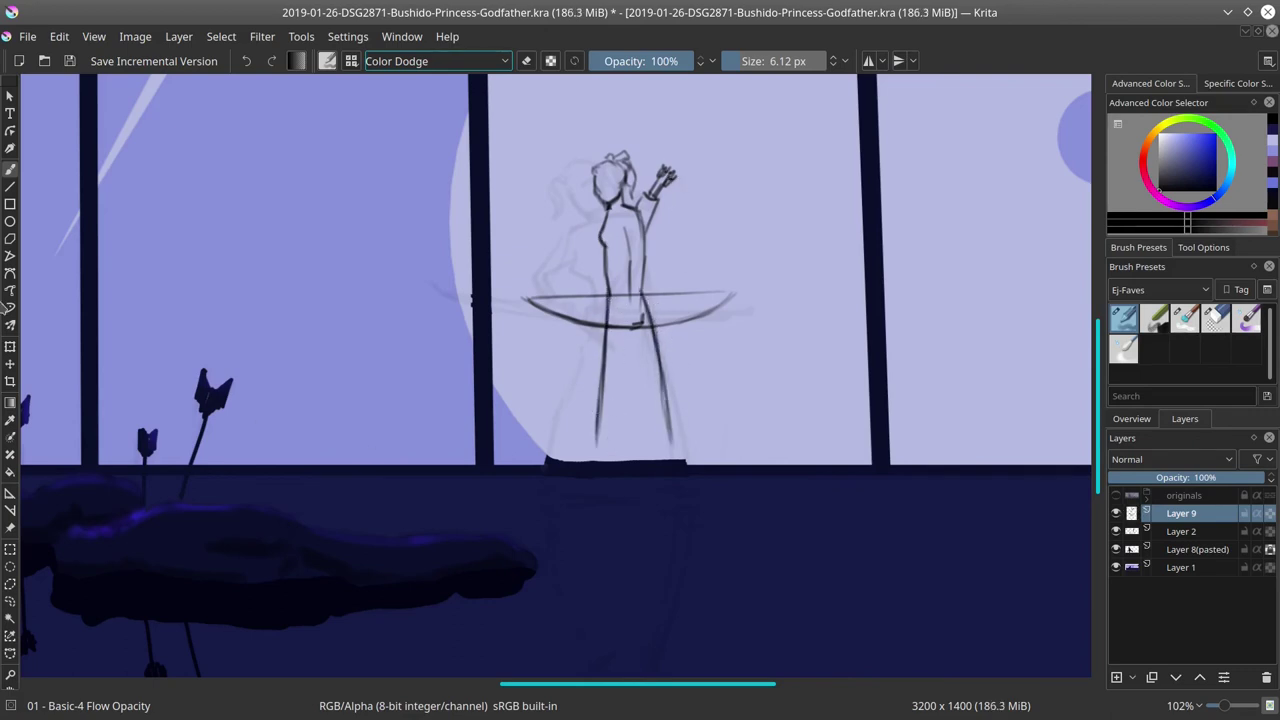
# Step: Scale up the new princess sketch on Layer 9 so that her skirt extends past the floor line
pyautogui.click(10, 346)
pyautogui.moveTo(744, 456); pyautogui.dragTo(777, 497)
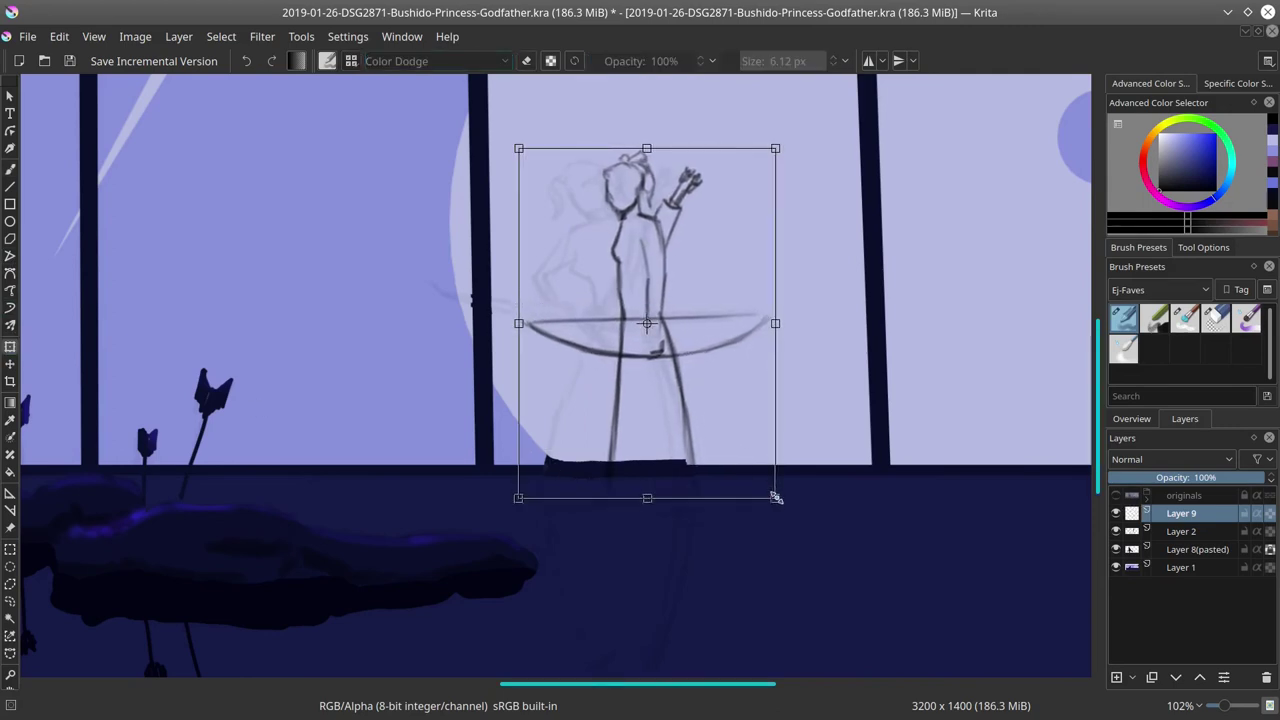
pyautogui.press('Return')
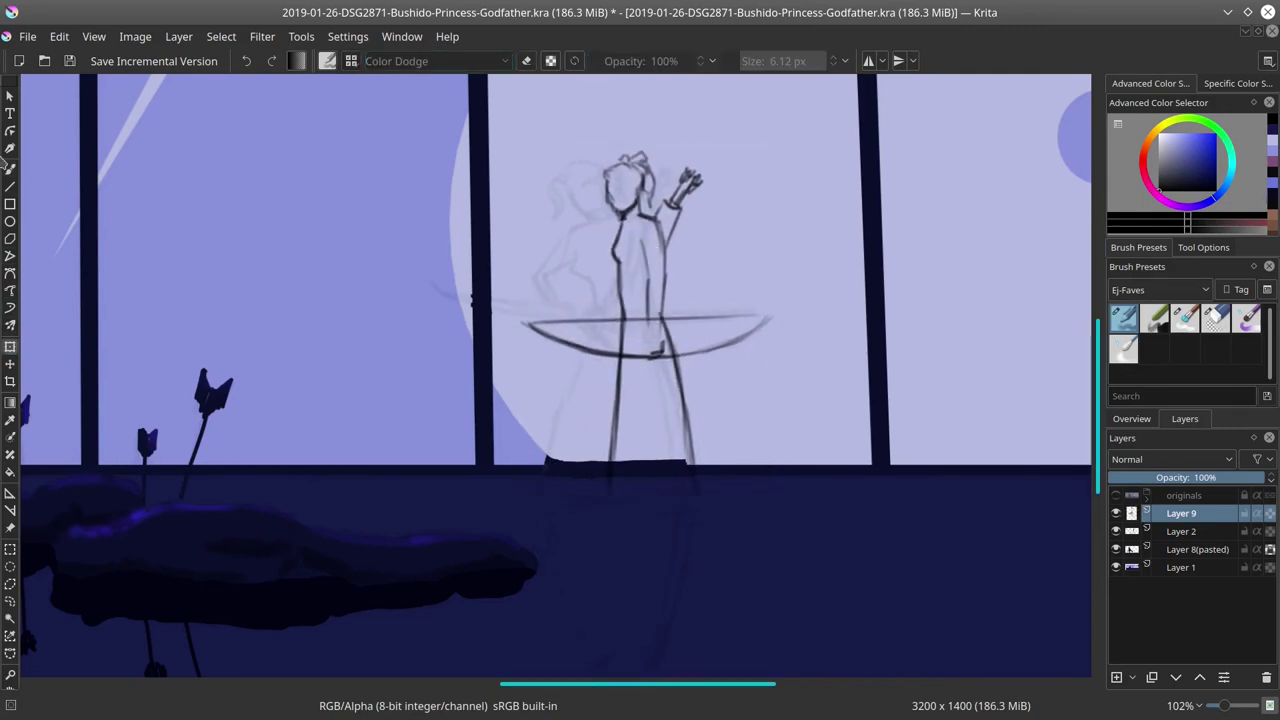
# Step: Strengthen the princess's front contour with darker brush strokes from the chest down to the skirt's hem
pyautogui.click(9, 169)
pyautogui.moveTo(619, 258); pyautogui.dragTo(617, 387)
pyautogui.moveTo(621, 321); pyautogui.dragTo(610, 462)
# Step: Duplicate Layer 9, mirror the copy vertically and move it below the floor line as the princess's reflection
pyautogui.rightClick(1225, 516)
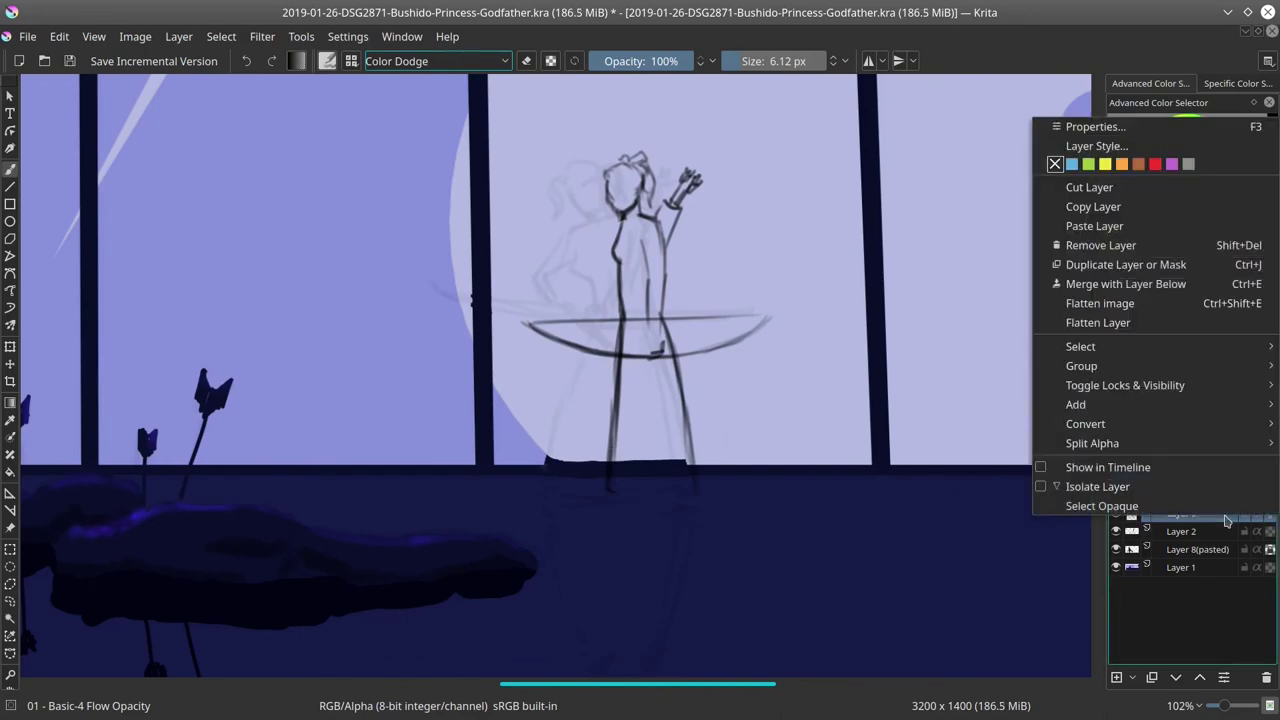
pyautogui.click(1125, 264)
pyautogui.click(179, 36)
pyautogui.moveTo(243, 220)
pyautogui.click(440, 241)
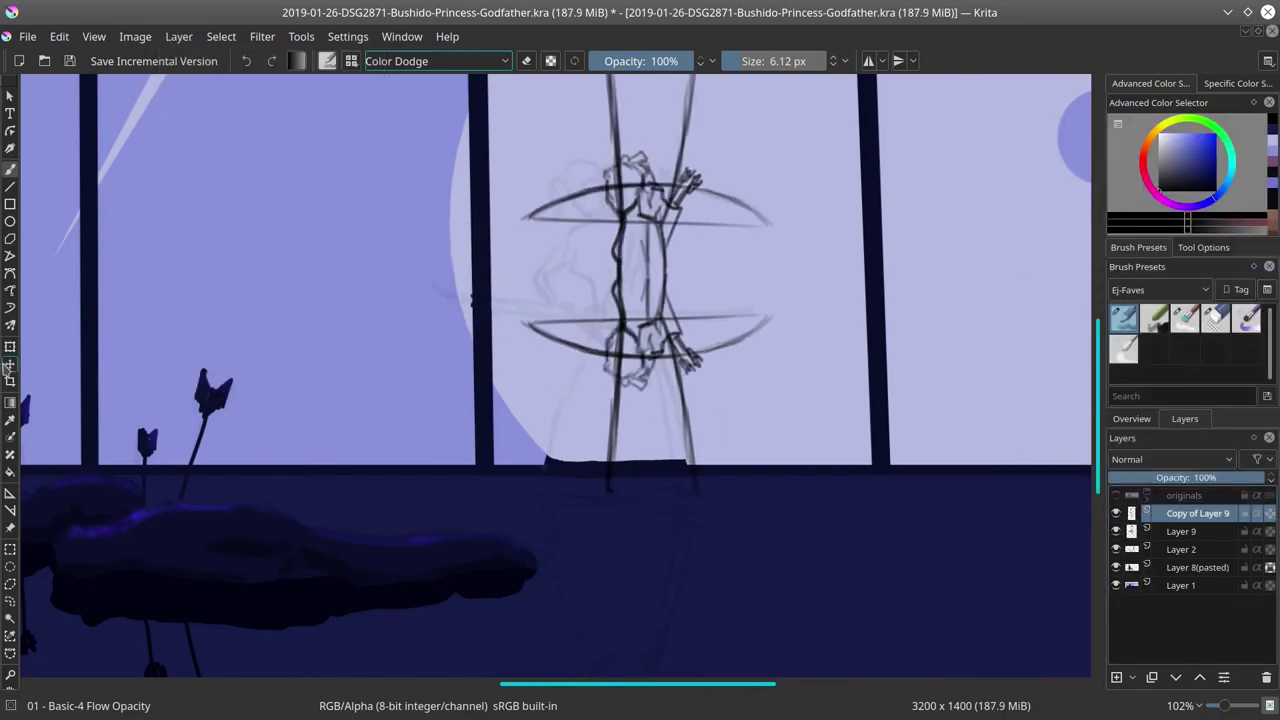
pyautogui.click(9, 367)
pyautogui.moveTo(650, 340); pyautogui.dragTo(651, 608)
# Step: Save the document and merge the mirrored copy down into Layer 9
pyautogui.scroll(-1, 863, 540)
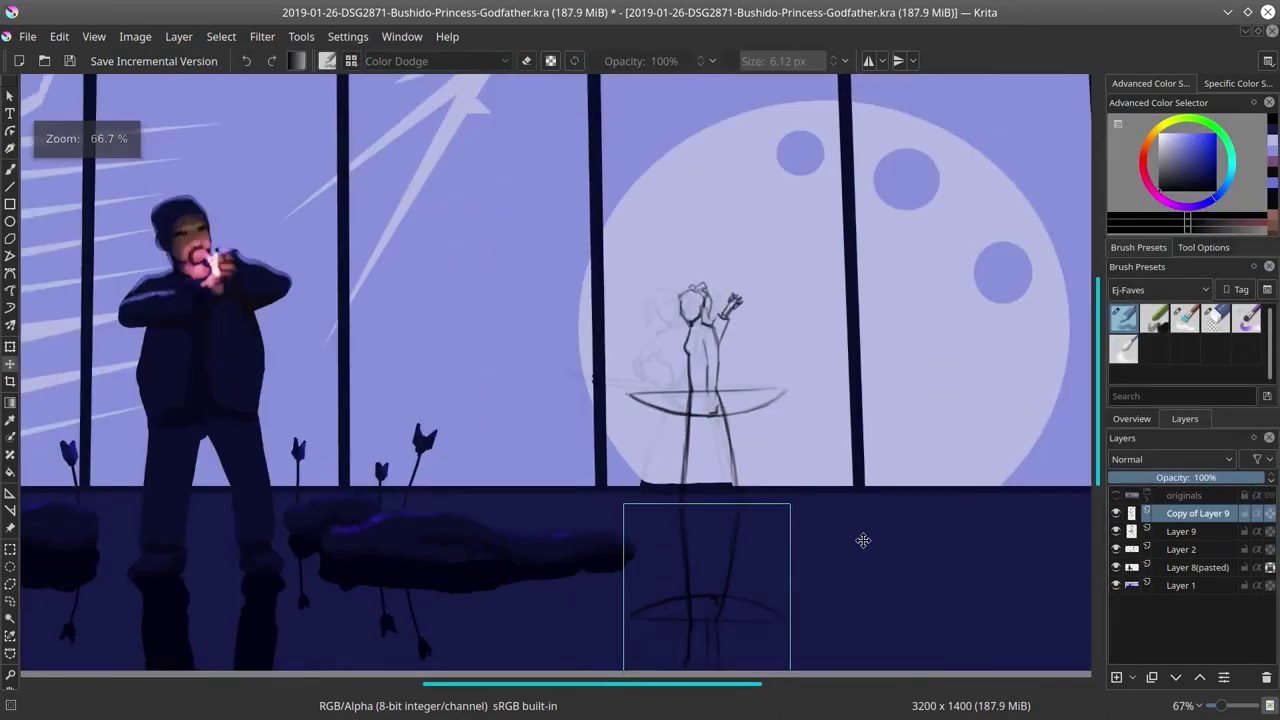
pyautogui.moveTo(863, 540); pyautogui.dragTo(828, 461)
pyautogui.click(69, 60)
pyautogui.rightClick(1222, 515)
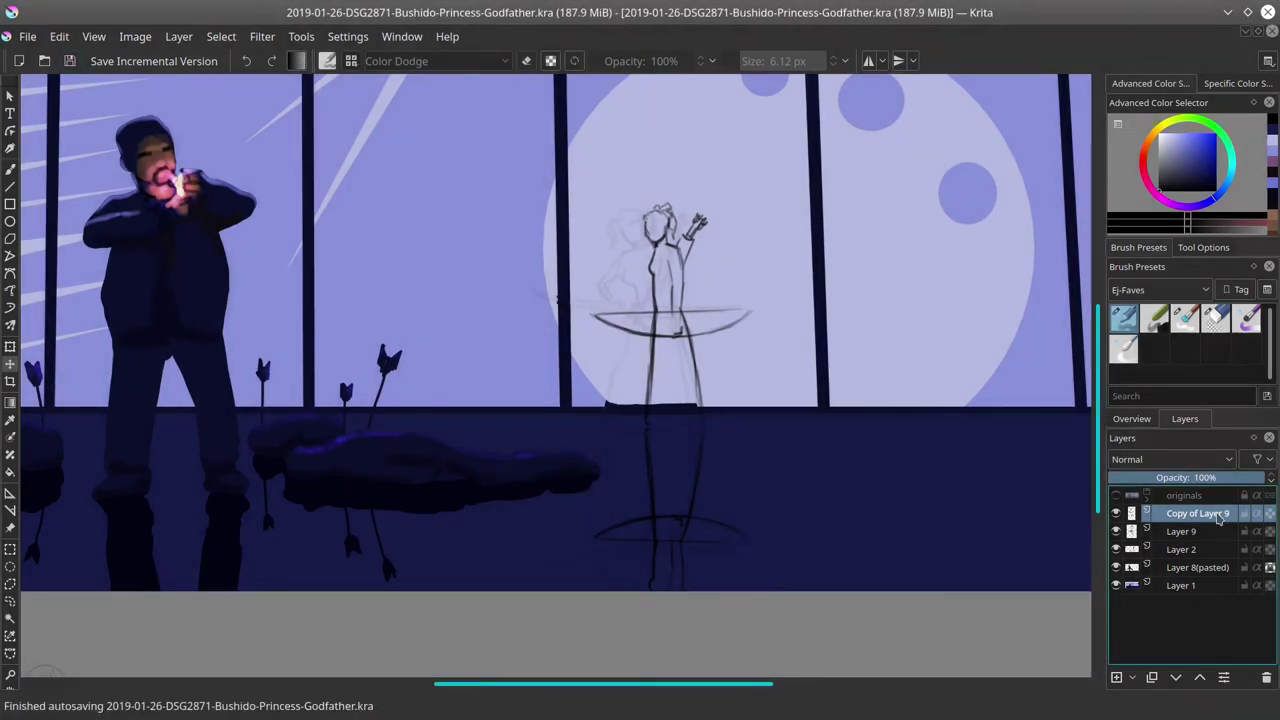
pyautogui.click(1120, 292)
# Step: Select Layer 8(pasted), set the 04 - Eraser Circle brush to Normal mode and pick the dark blue of the man's jacket
pyautogui.click(1192, 550)
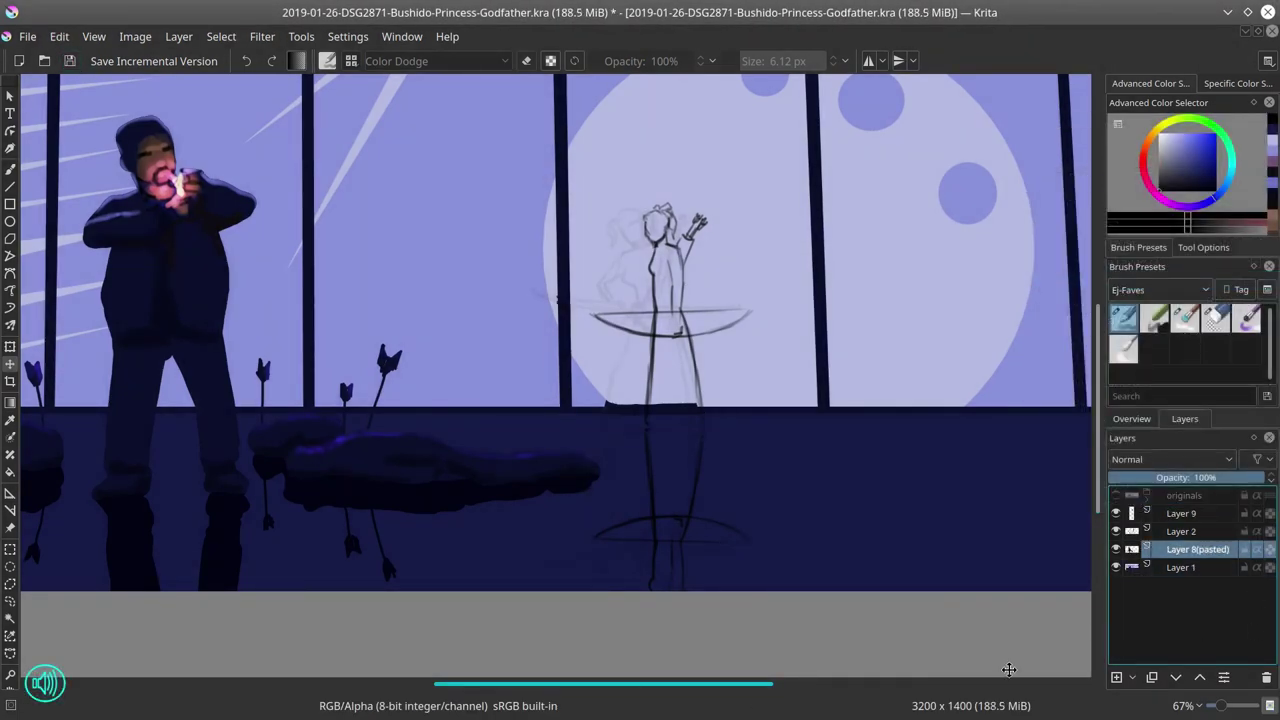
pyautogui.press('b')
pyautogui.press('/')
pyautogui.click(496, 62)
pyautogui.click(420, 215)
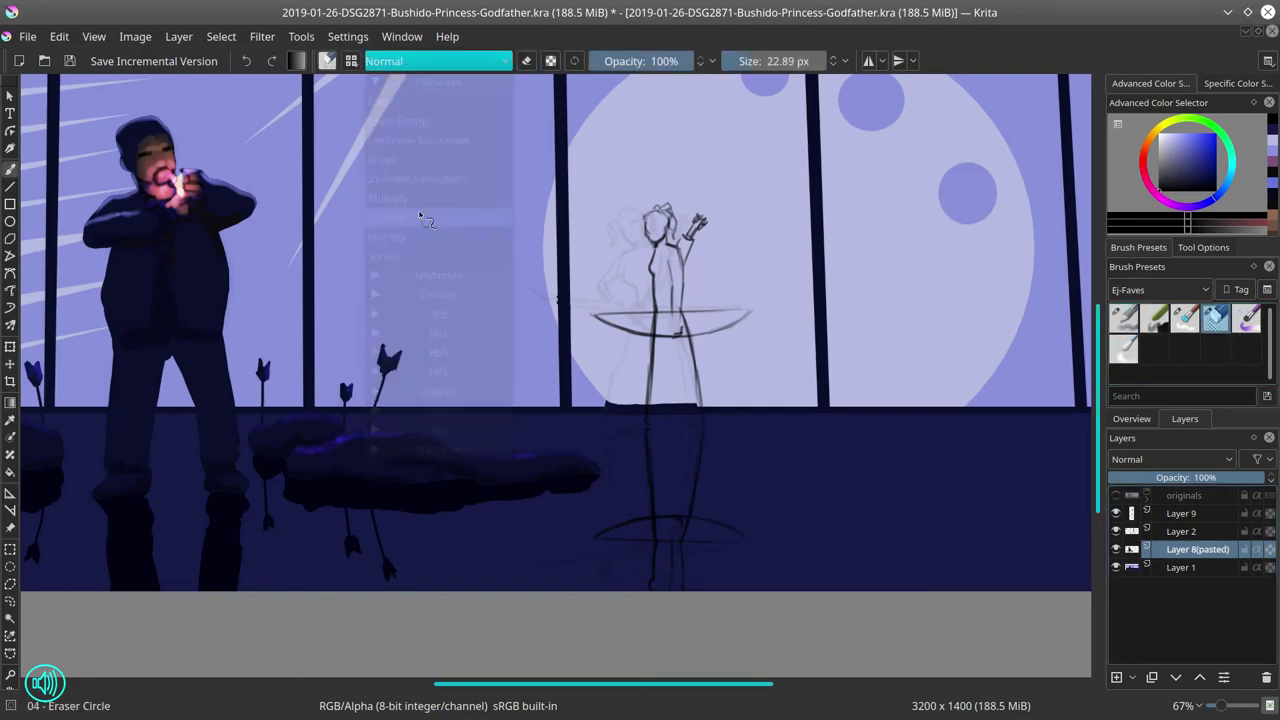
pyautogui.keyDown('ctrl'); pyautogui.click(204, 277); pyautogui.keyUp('ctrl')
pyautogui.moveTo(679, 319); pyautogui.dragTo(691, 238)
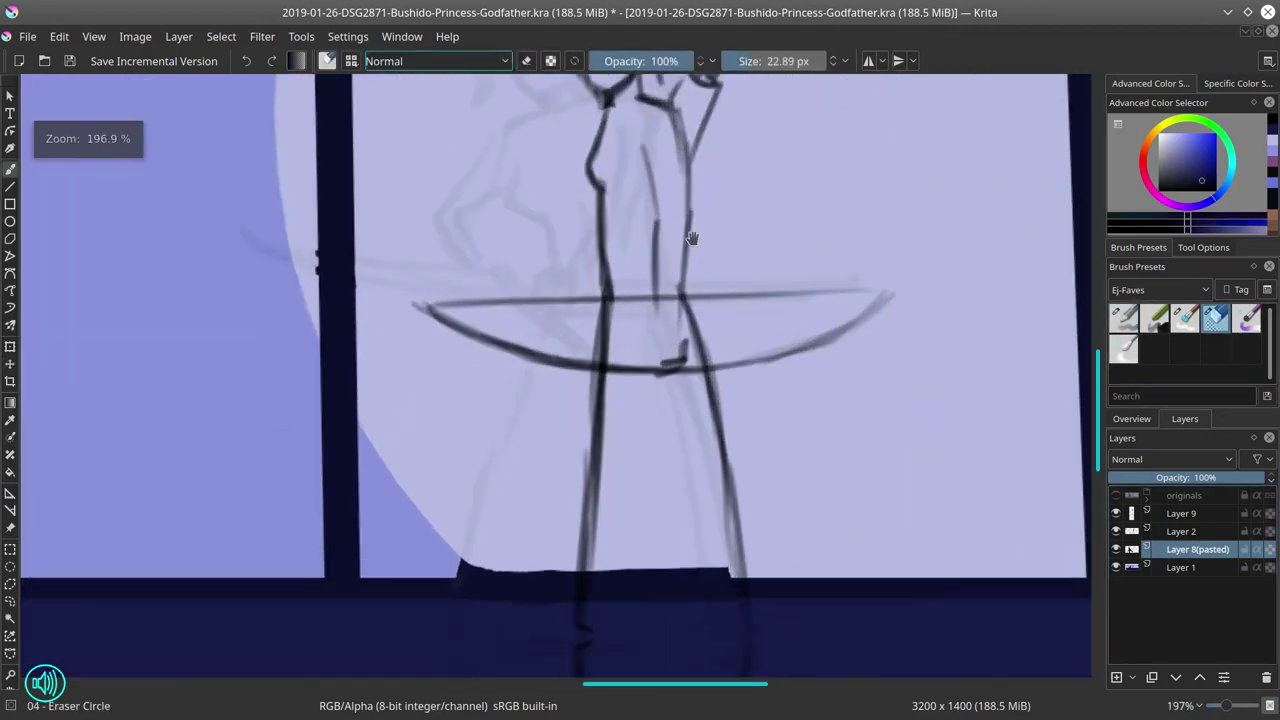
# Step: Paint the bow's string and curved limbs in dark blue over the sketch with a 4.05 px brush
pyautogui.moveTo(677, 281); pyautogui.dragTo(691, 432)
pyautogui.moveTo(515, 466)
pyautogui.mouseDown()
pyautogui.moveTo(447, 462)
pyautogui.moveTo(556, 456)
pyautogui.mouseUp()
pyautogui.hotkey('ctrl', 'z')
pyautogui.moveTo(436, 460); pyautogui.dragTo(715, 450)
pyautogui.hotkey('ctrl', 'z')
pyautogui.moveTo(505, 458); pyautogui.dragTo(898, 444)
pyautogui.moveTo(440, 460); pyautogui.dragTo(572, 516)
pyautogui.moveTo(443, 463)
pyautogui.mouseDown()
pyautogui.moveTo(528, 504)
pyautogui.moveTo(610, 522)
pyautogui.moveTo(735, 524)
pyautogui.moveTo(810, 500)
pyautogui.mouseUp()
pyautogui.moveTo(898, 444)
pyautogui.mouseDown()
pyautogui.moveTo(828, 496)
pyautogui.moveTo(768, 511)
pyautogui.moveTo(808, 504)
pyautogui.mouseUp()
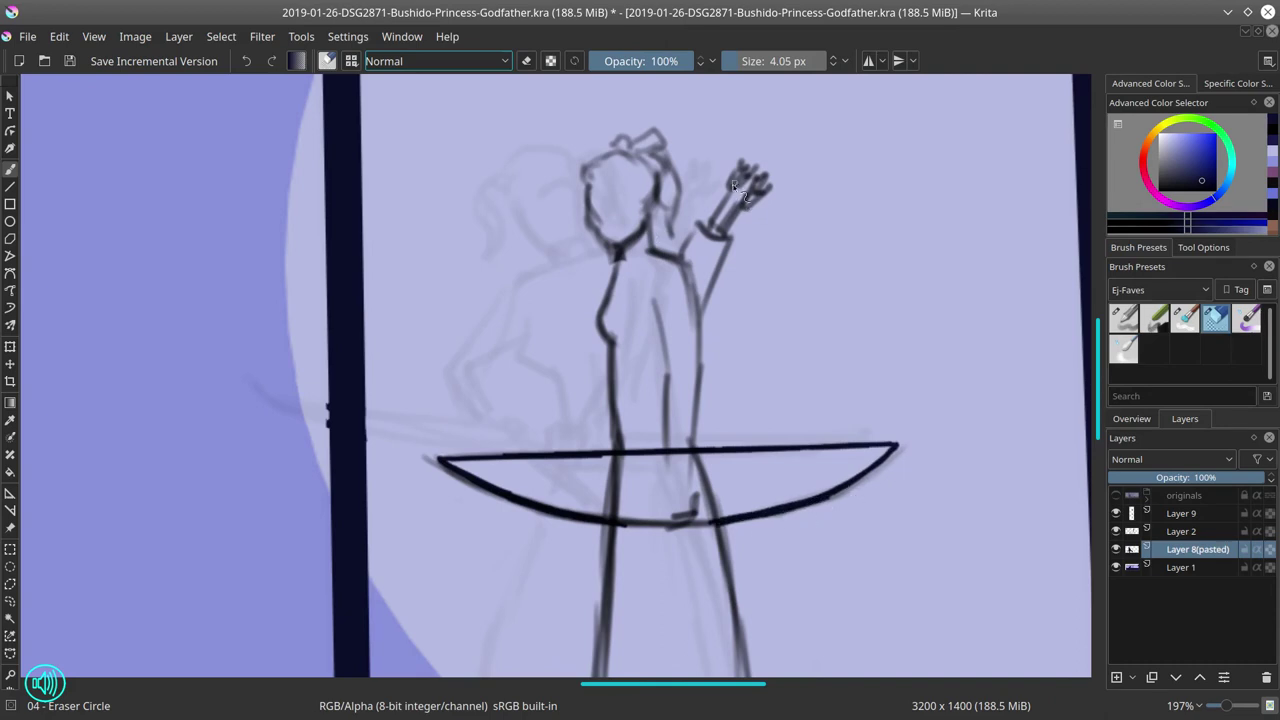
# Step: Paint the arrows behind her shoulder with the thin brush, and fill in the quiver with a 12.66 px brush
pyautogui.moveTo(701, 249); pyautogui.dragTo(739, 162)
pyautogui.moveTo(714, 250)
pyautogui.mouseDown()
pyautogui.moveTo(752, 175)
pyautogui.moveTo(746, 185)
pyautogui.mouseUp()
pyautogui.keyDown('shift'); pyautogui.moveTo(711, 226); pyautogui.dragTo(726, 226); pyautogui.keyUp('shift')
pyautogui.moveTo(704, 230)
pyautogui.mouseDown()
pyautogui.moveTo(679, 296)
pyautogui.moveTo(714, 261)
pyautogui.mouseUp()
pyautogui.moveTo(601, 176); pyautogui.dragTo(596, 216)
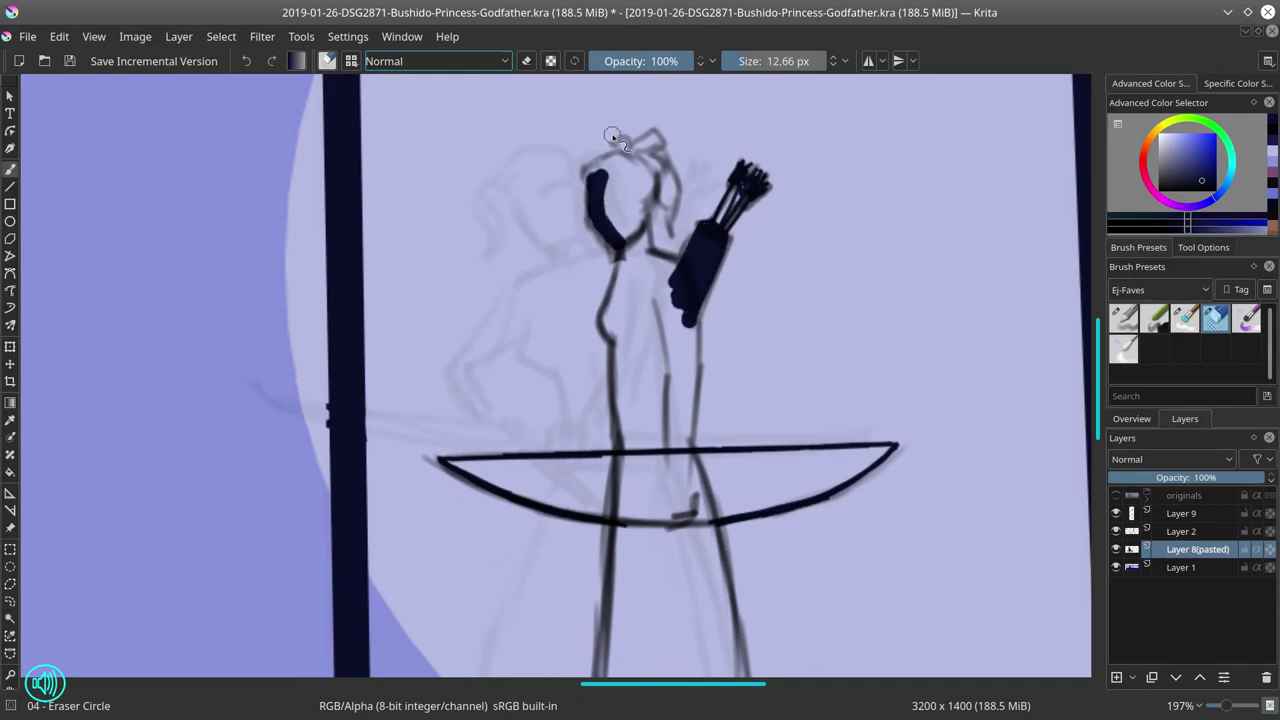
pyautogui.hotkey('ctrl', 'z')
pyautogui.hotkey('ctrl', 'z')
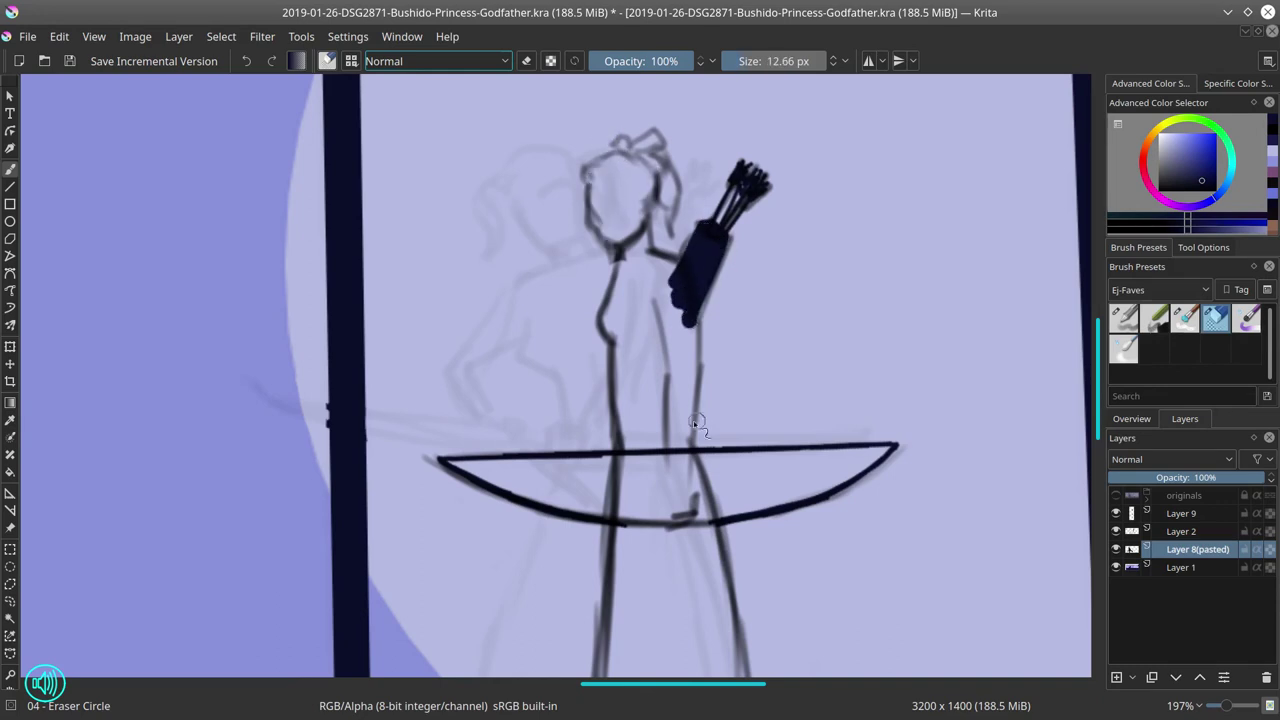
# Step: Hide Layer 8(pasted) and, on Layer 9, enclose the princess's front contour and its reflection in a polygonal selection
pyautogui.keyDown('ctrl'); pyautogui.moveTo(697, 422); pyautogui.dragTo(678, 488); pyautogui.keyUp('ctrl')
pyautogui.click(1116, 549)
pyautogui.moveTo(860, 648); pyautogui.dragTo(878, 524)
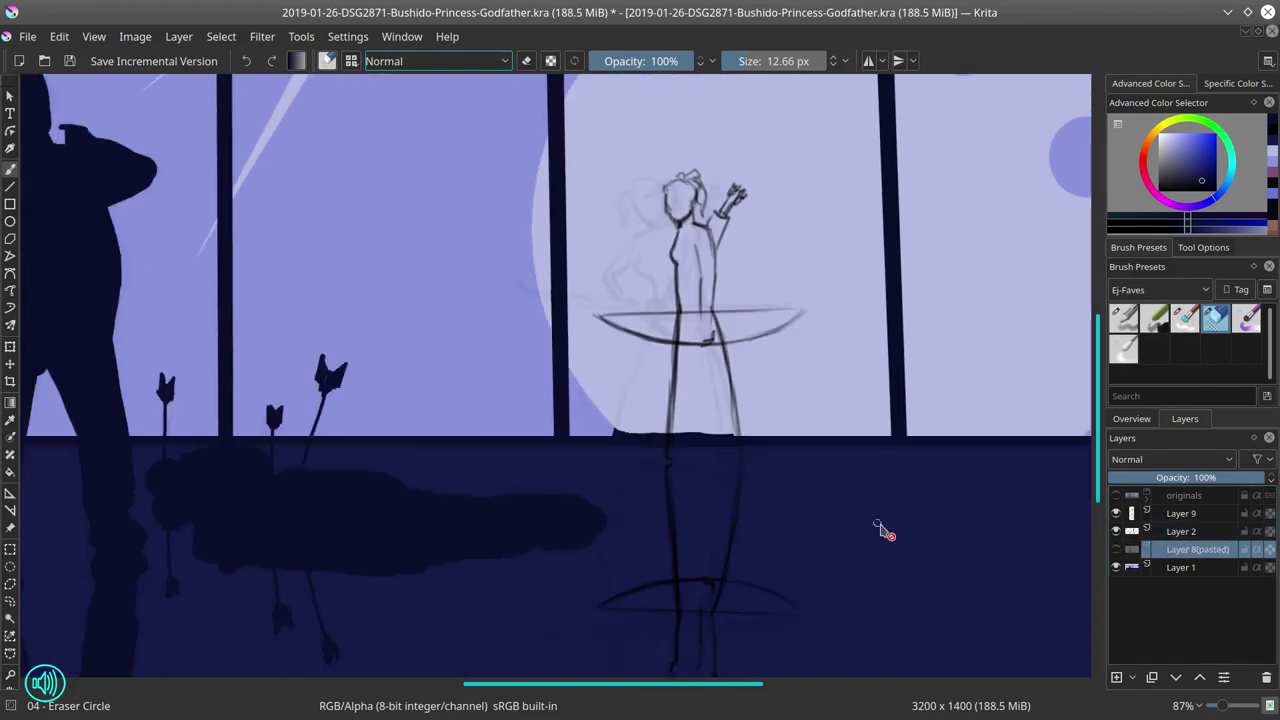
pyautogui.click(1172, 513)
pyautogui.click(10, 583)
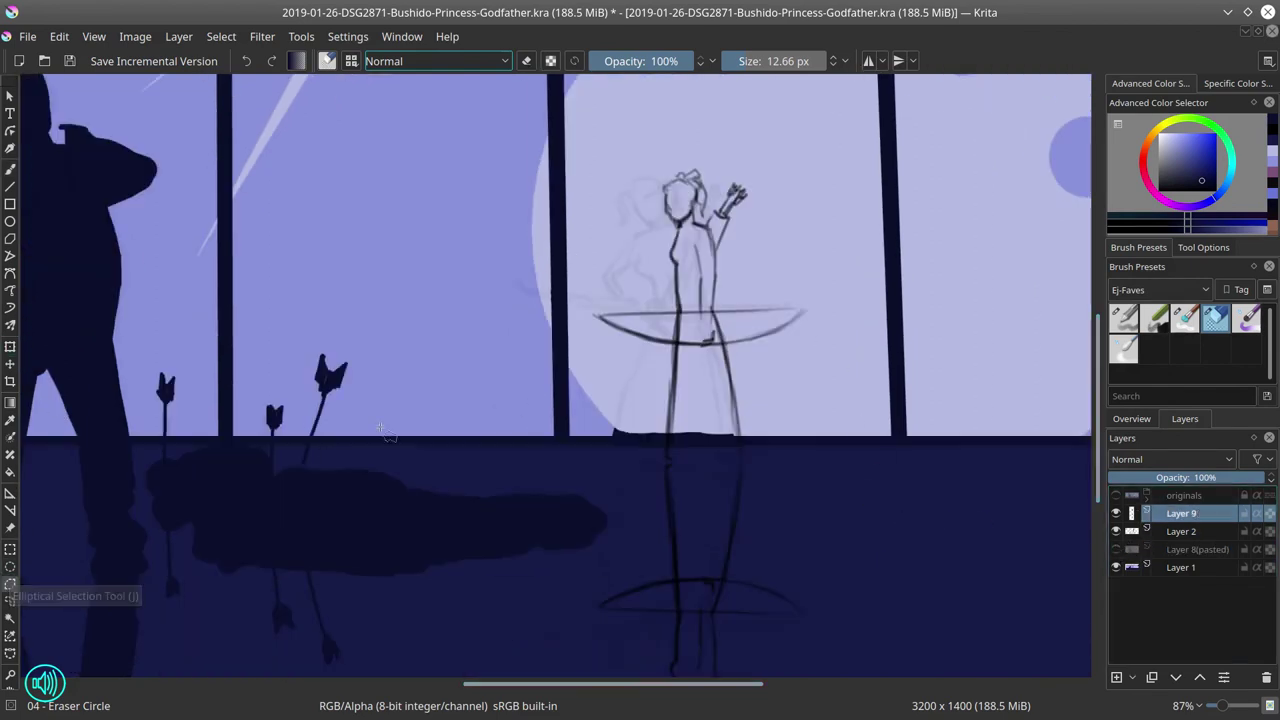
pyautogui.click(674, 315)
pyautogui.click(656, 453)
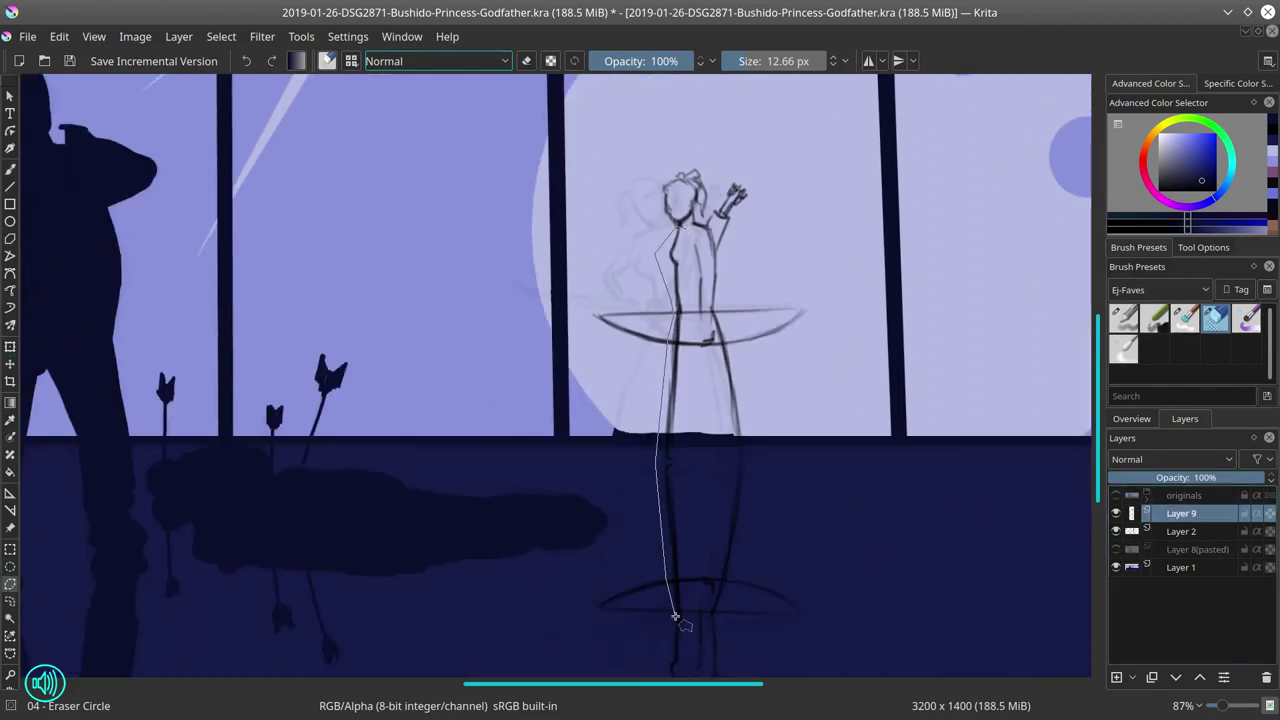
pyautogui.click(672, 619)
pyautogui.scroll(-1, 666, 674)
pyautogui.click(682, 677)
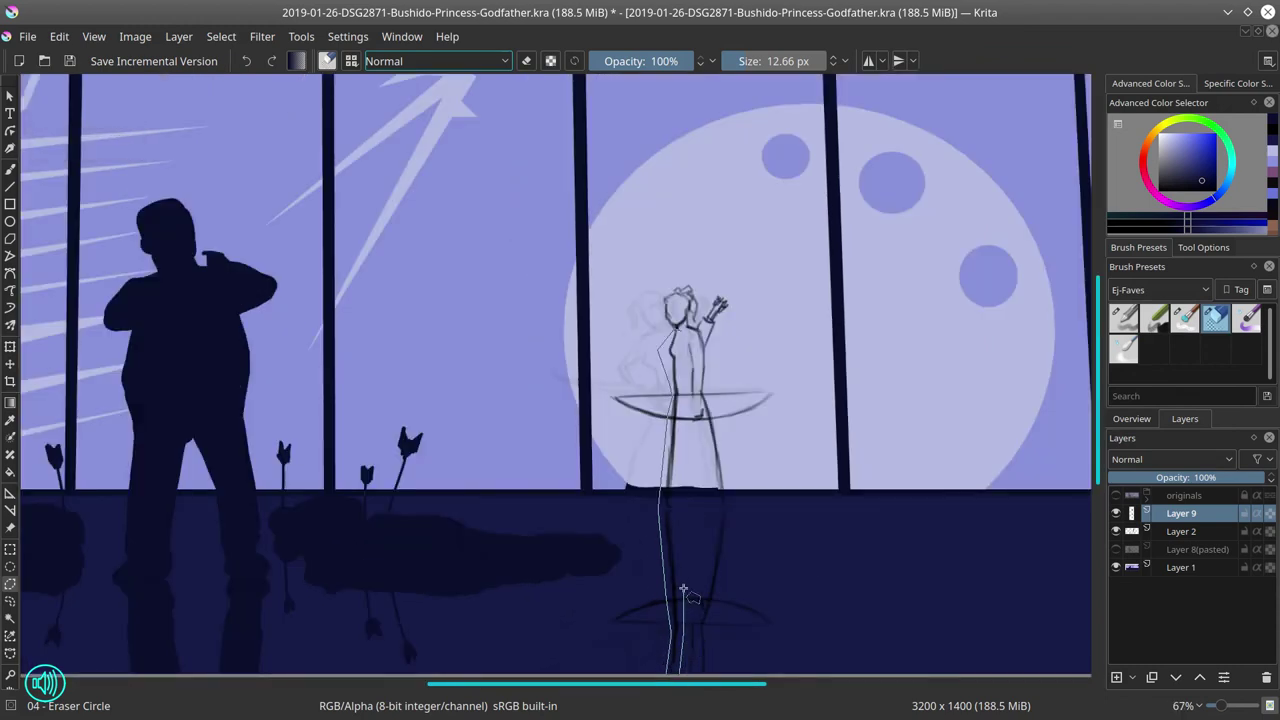
pyautogui.doubleClick(682, 333)
# Step: Move the selected front contour slightly to the left to widen the figure, and clear the selection
pyautogui.scroll(1, 533, 421)
pyautogui.press('t')
pyautogui.moveTo(702, 396); pyautogui.dragTo(756, 414)
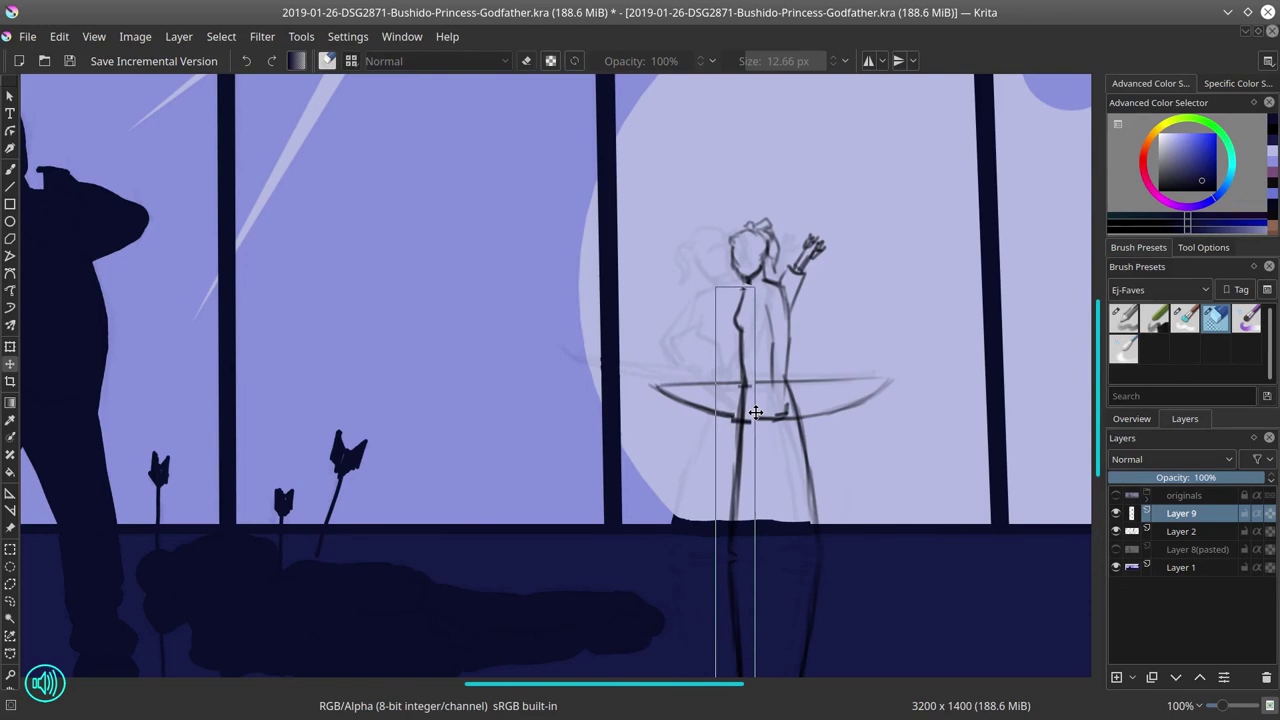
pyautogui.click(221, 36)
pyautogui.click(243, 77)
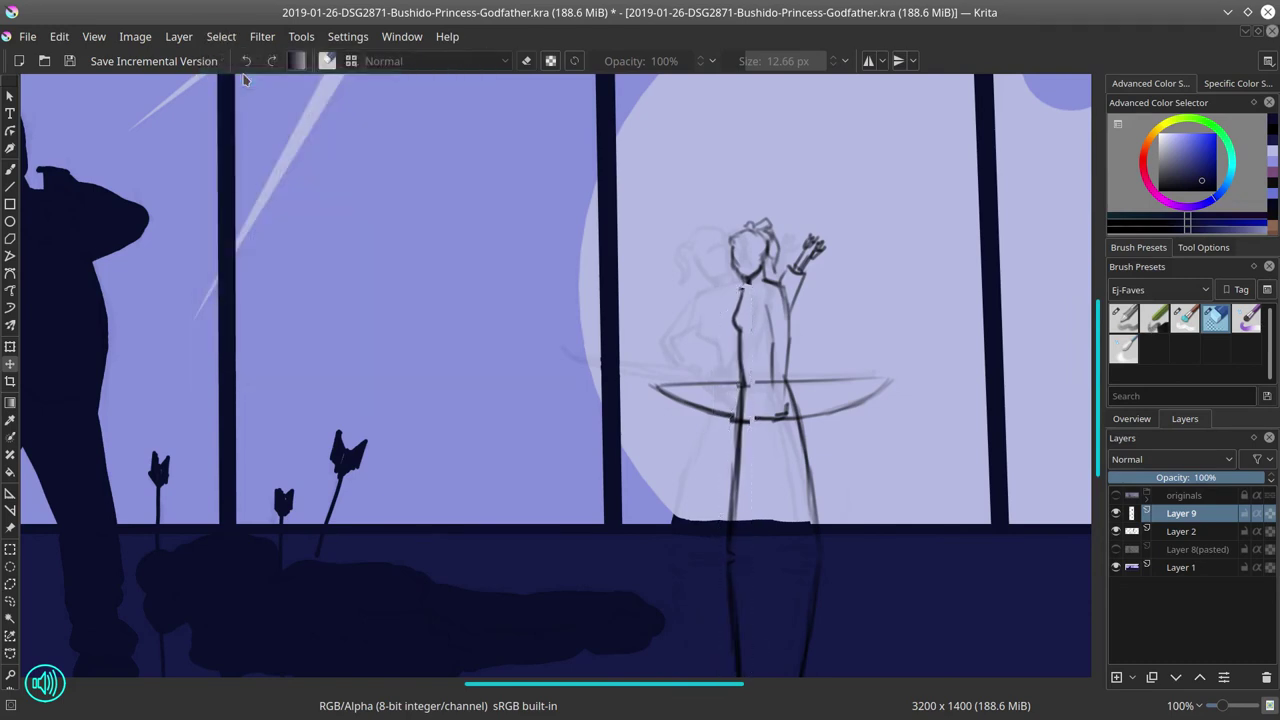
# Step: Show Layer 8(pasted) again, lock the Layer 9 and Layer 2 sketches, and return to the brush
pyautogui.click(1117, 546)
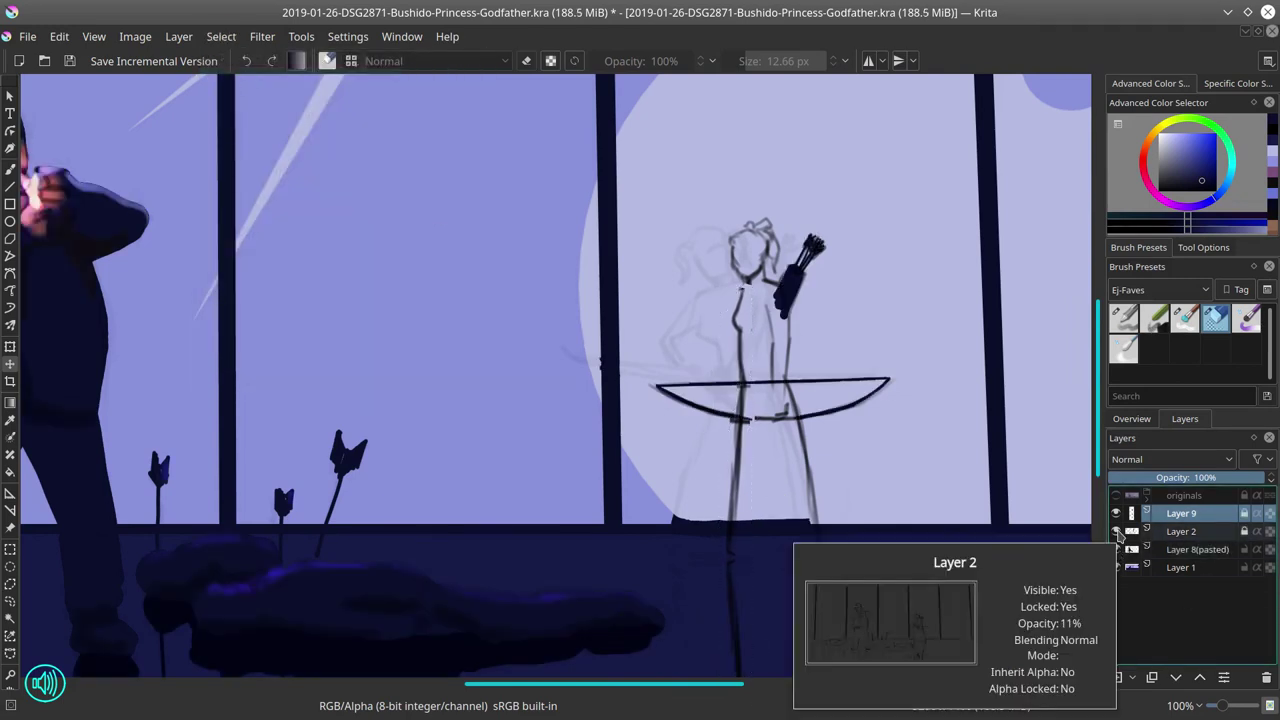
pyautogui.press('b')
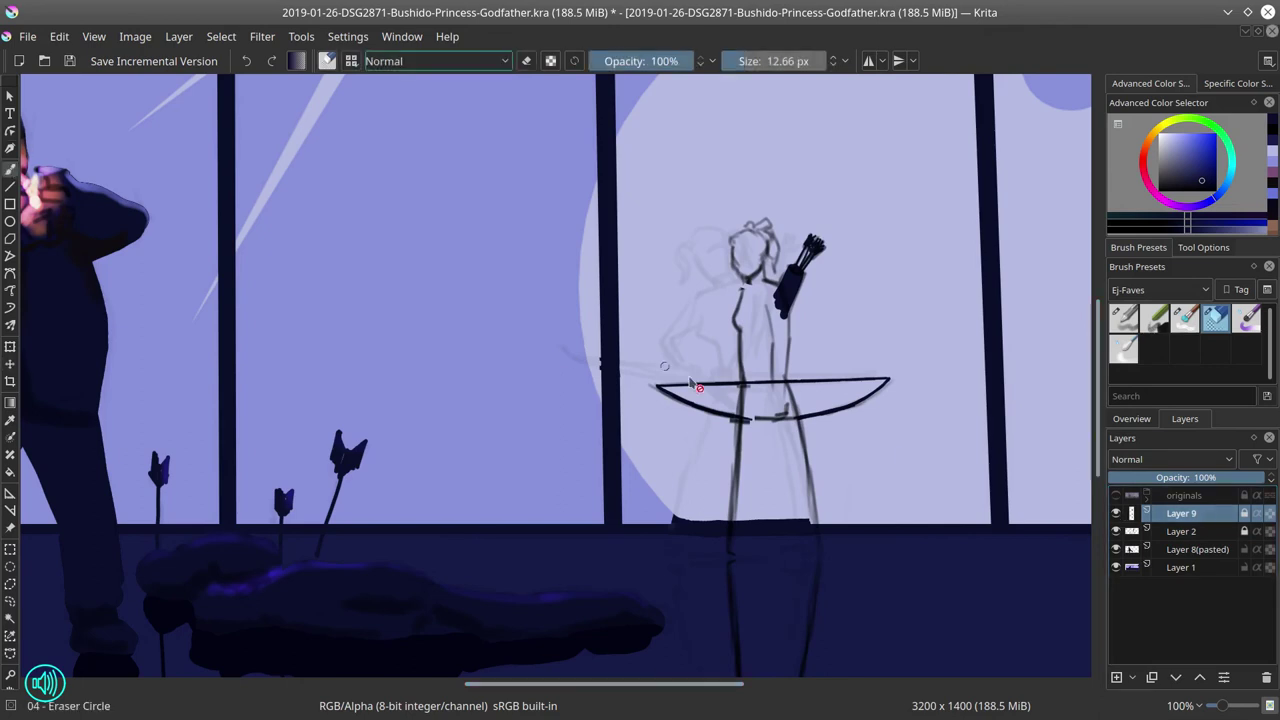
# Step: On Layer 8(pasted), fill in the princess's head, hair bun and ponytail over the sketch with a small dark brush
pyautogui.click(1197, 549)
pyautogui.moveTo(770, 334)
pyautogui.mouseDown()
pyautogui.moveTo(743, 237)
pyautogui.moveTo(710, 305)
pyautogui.mouseUp()
pyautogui.press('[')
pyautogui.moveTo(710, 170)
pyautogui.mouseDown()
pyautogui.moveTo(710, 208)
pyautogui.moveTo(748, 222)
pyautogui.moveTo(752, 147)
pyautogui.moveTo(782, 222)
pyautogui.mouseUp()
pyautogui.moveTo(758, 156)
pyautogui.mouseDown()
pyautogui.moveTo(752, 215)
pyautogui.moveTo(746, 182)
pyautogui.moveTo(721, 174)
pyautogui.moveTo(731, 217)
pyautogui.moveTo(745, 172)
pyautogui.mouseUp()
# Step: Fill in the princess's torso and long gown down to the floor with a larger dark brush
pyautogui.press(']')
pyautogui.press(']')
pyautogui.press(']')
pyautogui.moveTo(760, 262)
pyautogui.mouseDown()
pyautogui.moveTo(726, 300)
pyautogui.moveTo(753, 326)
pyautogui.moveTo(759, 259)
pyautogui.moveTo(782, 303)
pyautogui.moveTo(769, 340)
pyautogui.moveTo(730, 309)
pyautogui.moveTo(742, 449)
pyautogui.moveTo(788, 348)
pyautogui.mouseUp()
pyautogui.moveTo(750, 462)
pyautogui.mouseDown()
pyautogui.moveTo(716, 294)
pyautogui.moveTo(704, 370)
pyautogui.mouseUp()
pyautogui.moveTo(704, 370)
pyautogui.mouseDown()
pyautogui.moveTo(700, 308)
pyautogui.moveTo(692, 430)
pyautogui.mouseUp()
pyautogui.moveTo(692, 430)
pyautogui.mouseDown()
pyautogui.moveTo(694, 334)
pyautogui.moveTo(680, 543)
pyautogui.moveTo(800, 545)
pyautogui.mouseUp()
pyautogui.press(']')
pyautogui.press(']')
pyautogui.moveTo(714, 234)
pyautogui.mouseDown()
pyautogui.moveTo(757, 297)
pyautogui.moveTo(802, 523)
pyautogui.moveTo(771, 537)
pyautogui.moveTo(697, 429)
pyautogui.moveTo(757, 414)
pyautogui.mouseUp()
# Step: Sample the near-black reflection colour and paint the bow's reflection on the floor with a 6.70 px brush
pyautogui.scroll(-5, 757, 414)
pyautogui.keyDown('ctrl'); pyautogui.click(302, 531); pyautogui.keyUp('ctrl')
pyautogui.moveTo(769, 530)
pyautogui.mouseDown()
pyautogui.moveTo(759, 497)
pyautogui.moveTo(608, 498)
pyautogui.mouseUp()
pyautogui.scroll(5, 608, 498)
pyautogui.moveTo(662, 458); pyautogui.dragTo(617, 458)
pyautogui.moveTo(452, 541)
pyautogui.mouseDown()
pyautogui.moveTo(547, 503)
pyautogui.moveTo(731, 482)
pyautogui.moveTo(675, 489)
pyautogui.moveTo(798, 531)
pyautogui.mouseUp()
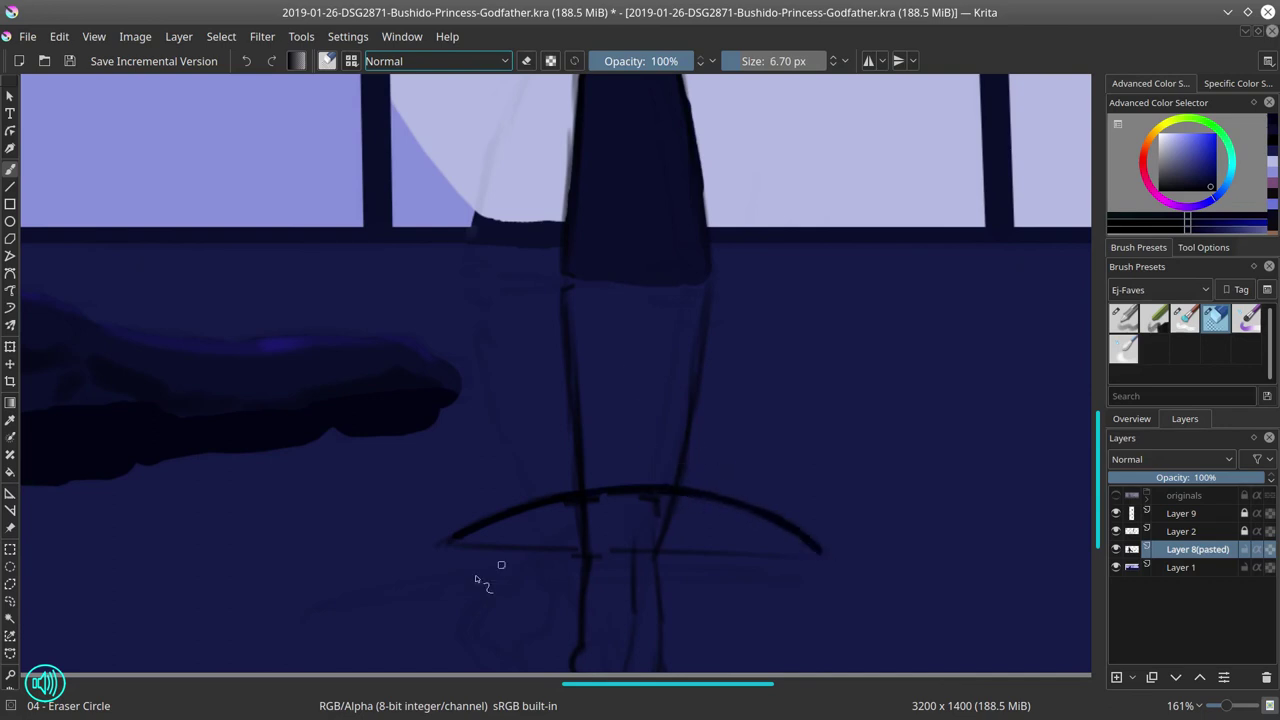
pyautogui.moveTo(448, 545); pyautogui.dragTo(822, 553)
# Step: Fill in the princess's reflection below the gown down to the canvas edge, enlarging the brush to 26.41 px
pyautogui.press(']')
pyautogui.press(']')
pyautogui.press(']')
pyautogui.press(']')
pyautogui.press(']')
pyautogui.moveTo(578, 290)
pyautogui.mouseDown()
pyautogui.moveTo(698, 290)
pyautogui.moveTo(591, 342)
pyautogui.moveTo(599, 468)
pyautogui.moveTo(640, 300)
pyautogui.moveTo(677, 400)
pyautogui.moveTo(646, 514)
pyautogui.moveTo(646, 664)
pyautogui.mouseUp()
pyautogui.press(']')
pyautogui.moveTo(634, 557); pyautogui.dragTo(643, 415)
pyautogui.moveTo(612, 364)
pyautogui.mouseDown()
pyautogui.moveTo(620, 437)
pyautogui.moveTo(595, 526)
pyautogui.moveTo(632, 355)
pyautogui.moveTo(655, 506)
pyautogui.mouseUp()
# Step: Hide the Layer 2 and Layer 9 sketches, and toggle Layer 8(pasted) off and on to compare
pyautogui.scroll(-4, 655, 306)
pyautogui.click(1116, 531)
pyautogui.click(1116, 513)
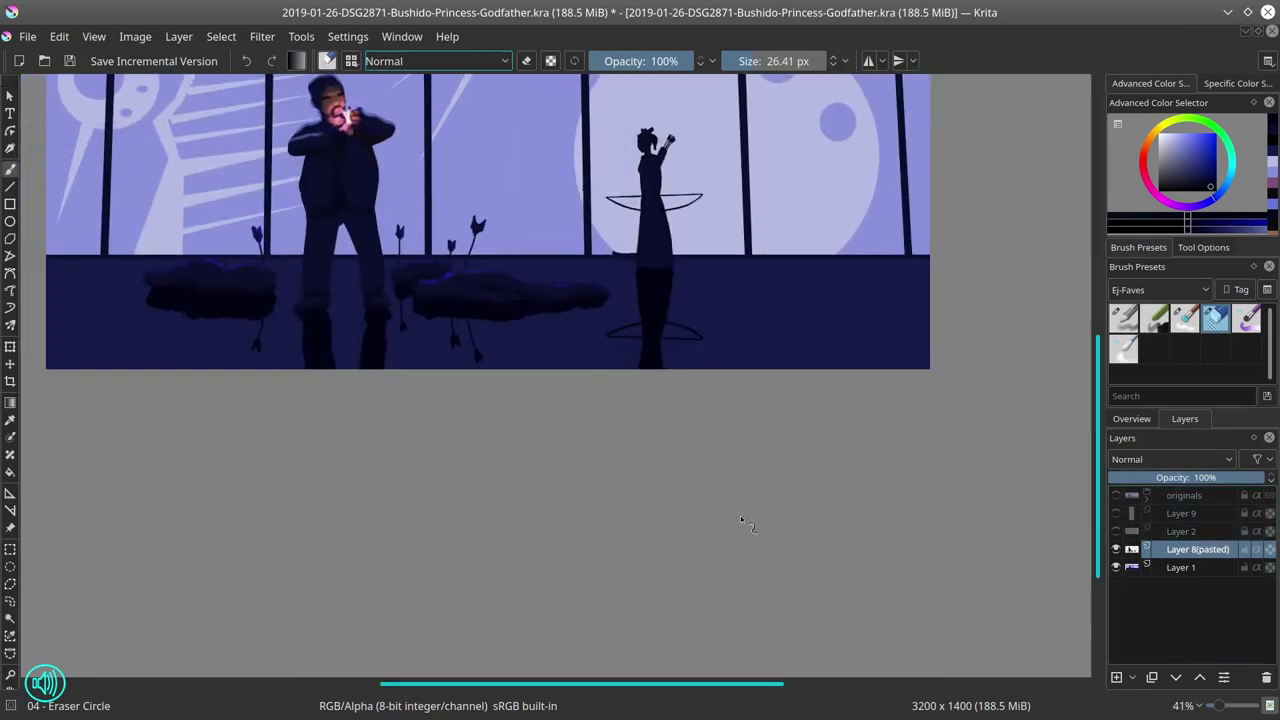
pyautogui.click(1116, 549)
pyautogui.click(1116, 549)
# Step: On Layer 1, paint over the dark remnant beside the gown at the horizon with sampled background colours and an 8.23 px brush
pyautogui.click(1195, 568)
pyautogui.scroll(4, 690, 305)
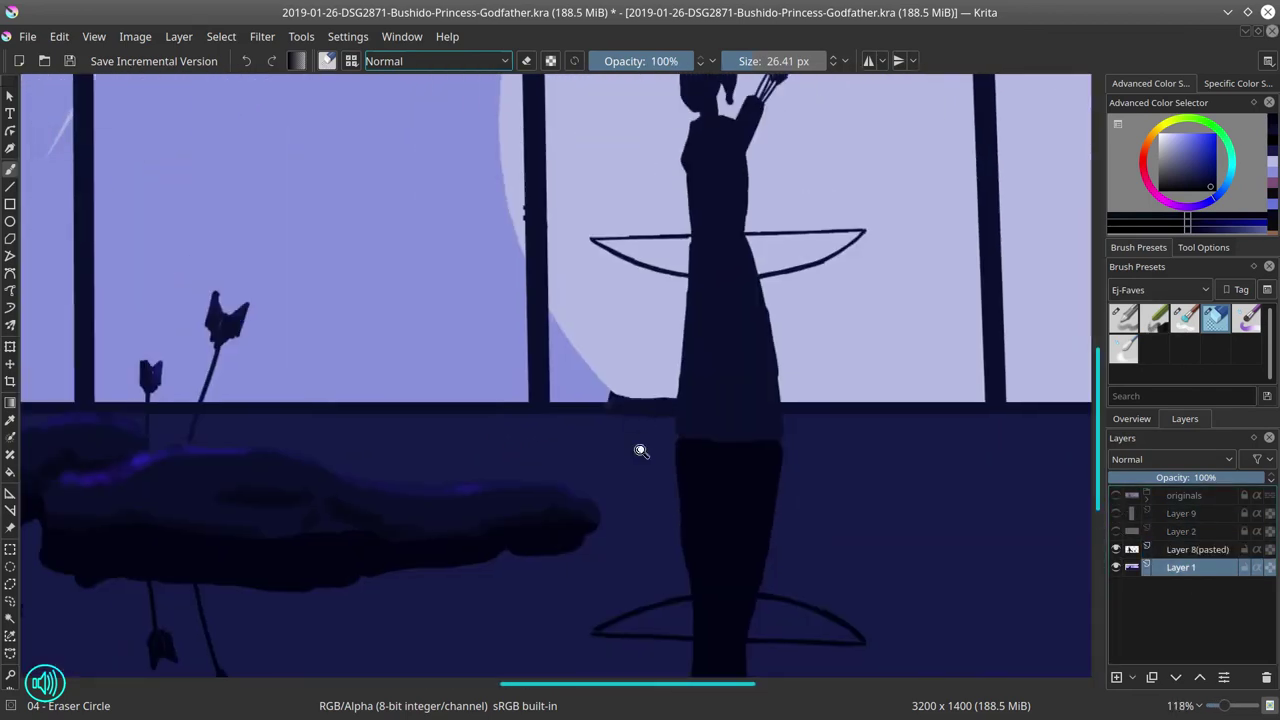
pyautogui.scroll(3, 641, 451)
pyautogui.press('[')
pyautogui.press('[')
pyautogui.press('[')
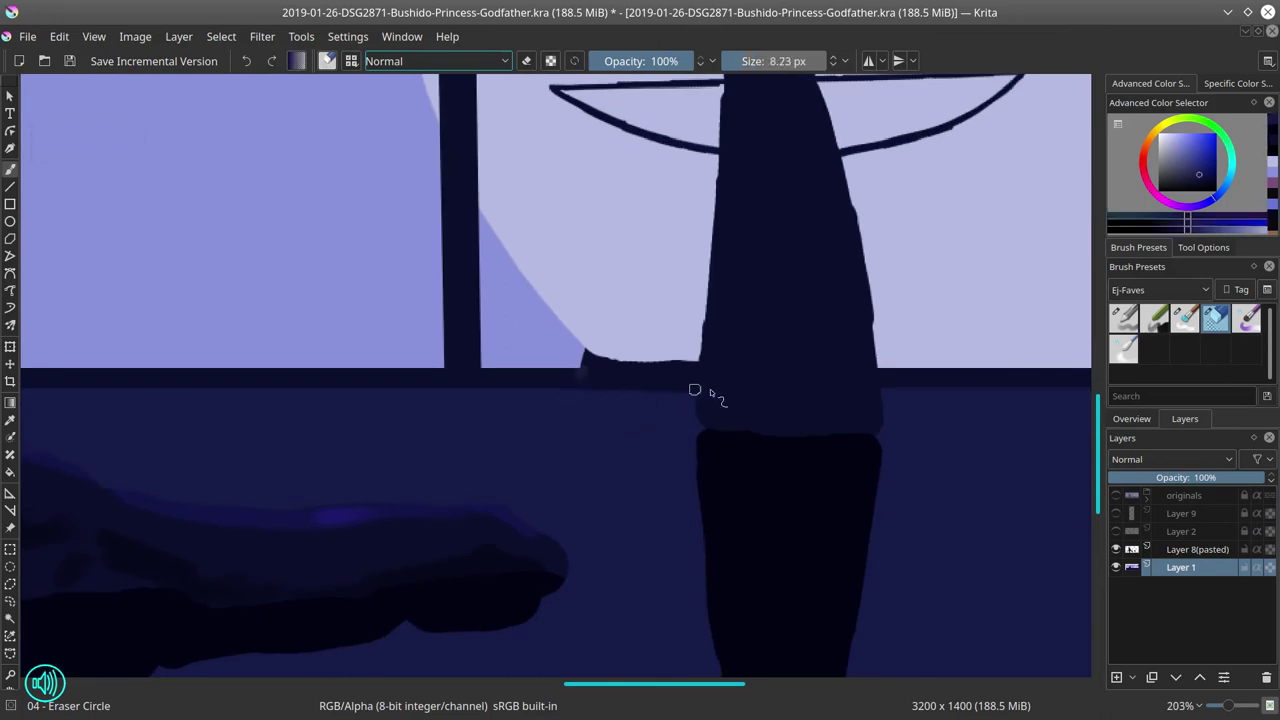
pyautogui.keyDown('ctrl'); pyautogui.click(575, 356); pyautogui.keyUp('ctrl')
pyautogui.moveTo(582, 358); pyautogui.dragTo(694, 359)
pyautogui.keyDown('ctrl'); pyautogui.click(617, 351); pyautogui.keyUp('ctrl')
# Step: Activate Layer 8(pasted) with its alpha locked, choose a mid-tone colour, and set the brush blending mode to Color Dodge
pyautogui.scroll(-10, 767, 331)
pyautogui.click(1197, 549)
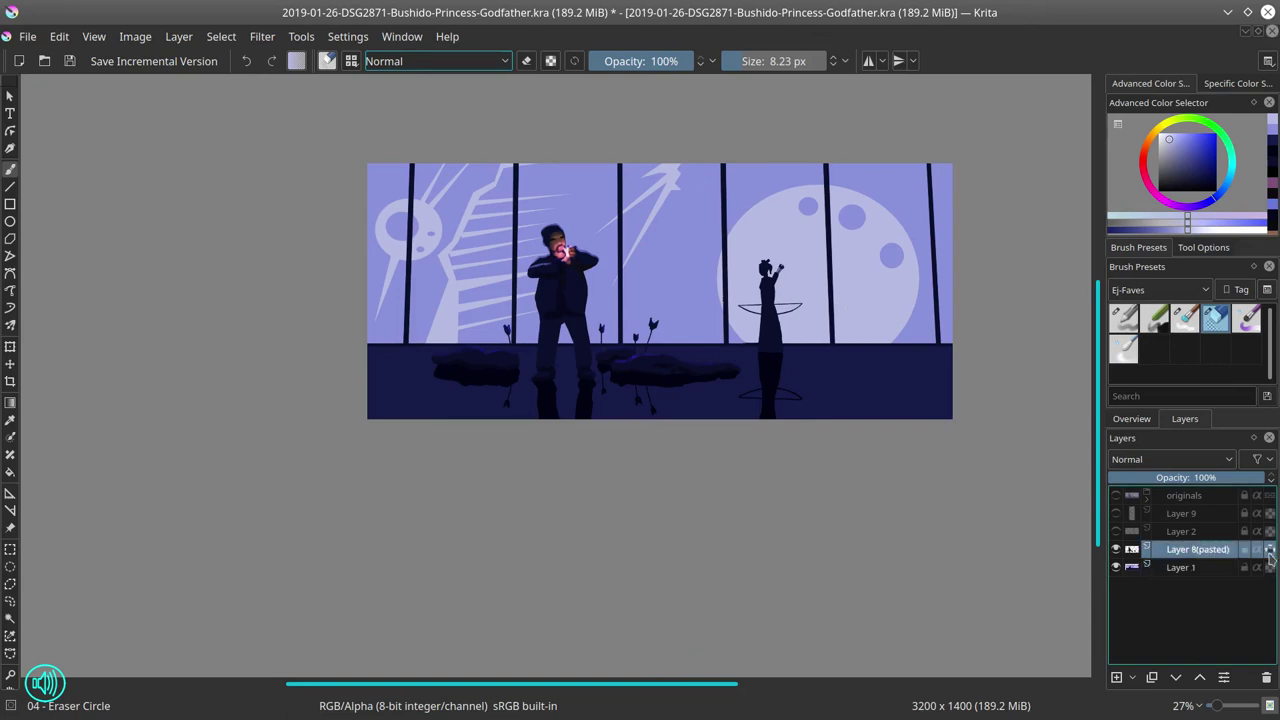
pyautogui.click(1179, 162)
pyautogui.click(437, 61)
pyautogui.click(447, 131)
# Step: Paint glowing rim highlights along the princess's shoulder, back, quiver, face and front arm, with a brush of up to 13.55 px
pyautogui.scroll(6, 717, 400)
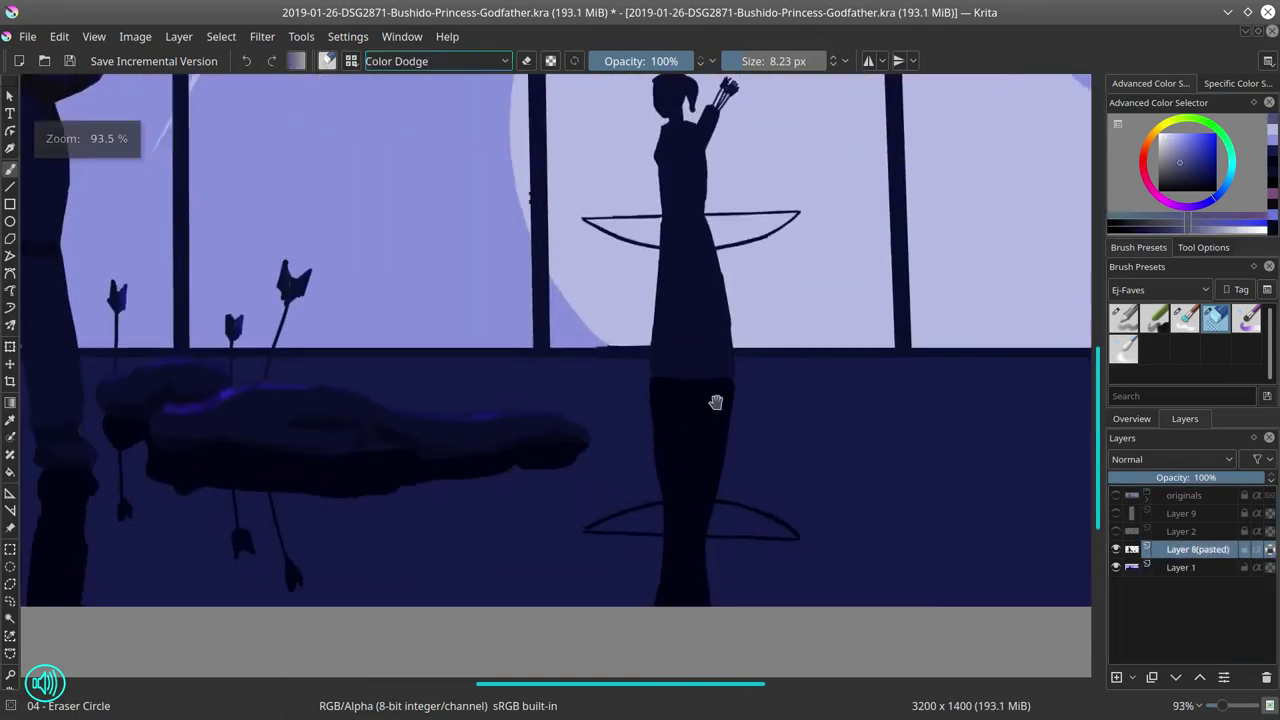
pyautogui.moveTo(630, 350); pyautogui.dragTo(627, 330)
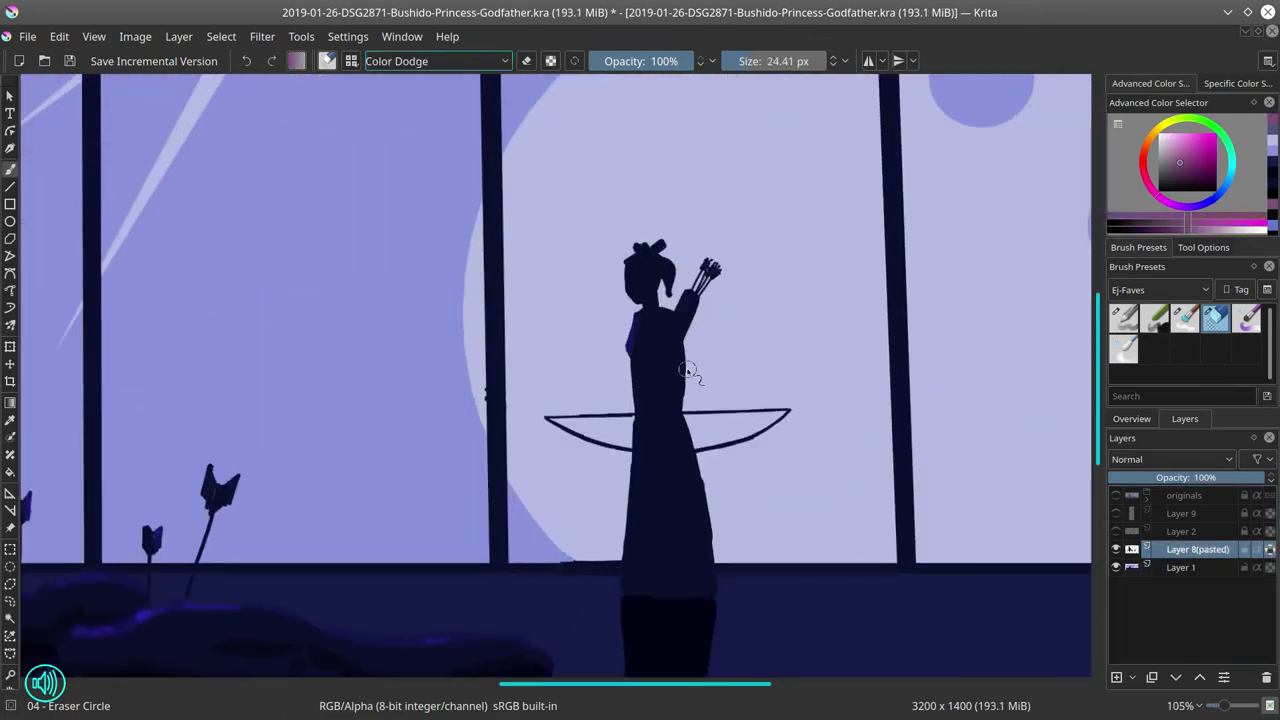
pyautogui.scroll(2, 688, 382)
pyautogui.press('[')
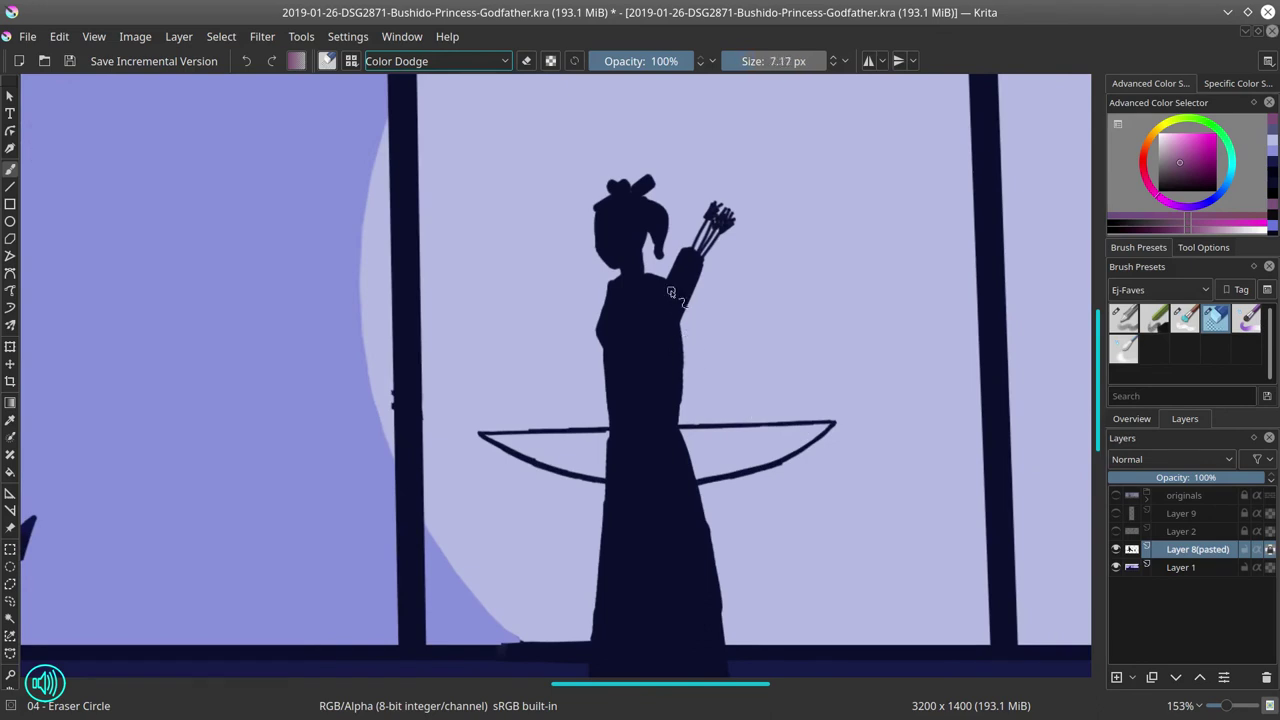
pyautogui.moveTo(669, 288); pyautogui.dragTo(675, 319)
pyautogui.press(']')
pyautogui.press(']')
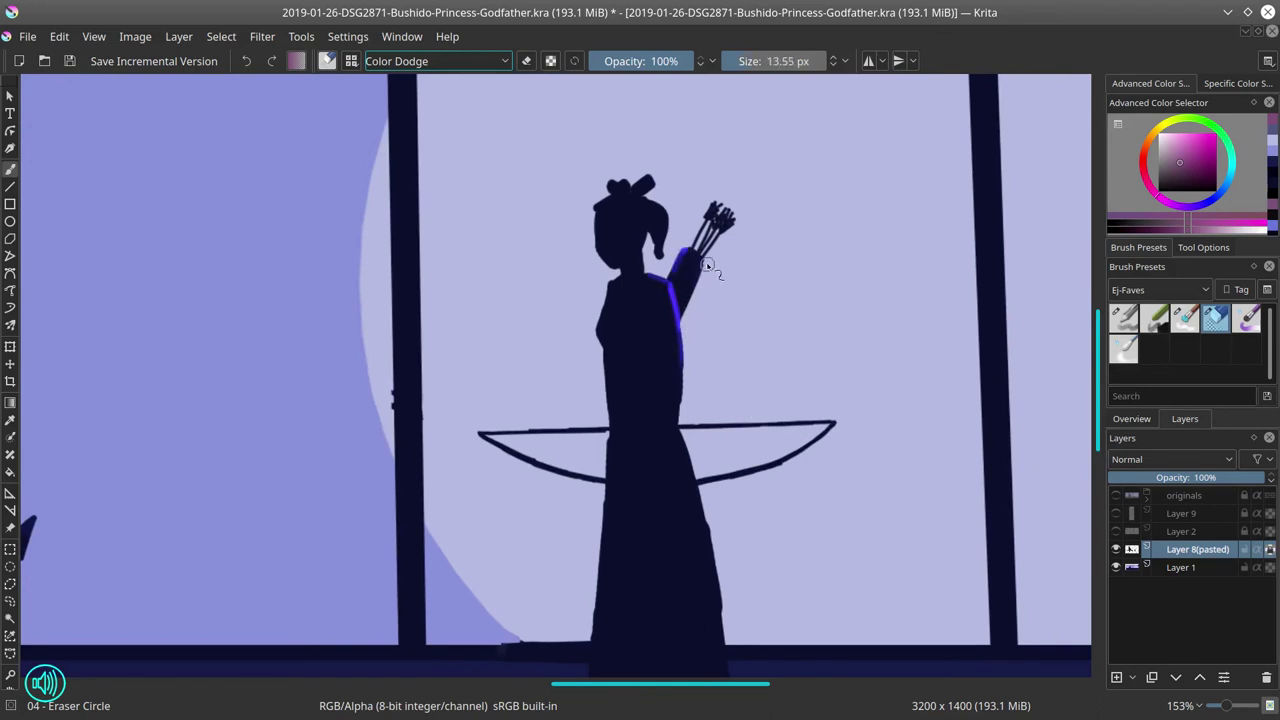
pyautogui.moveTo(612, 228); pyautogui.dragTo(602, 330)
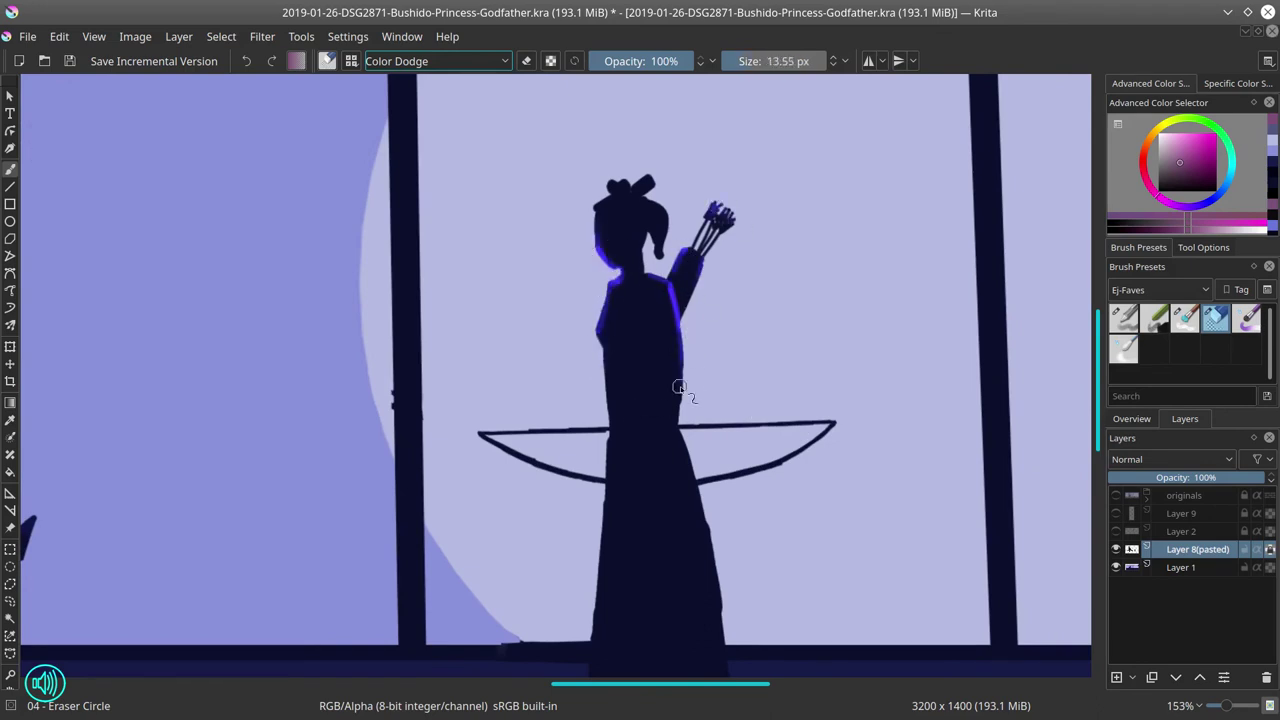
# Step: Add rim highlights to the princess's ponytail, waist and both edges of the gown, using a 10.12 px brush for the gown
pyautogui.press('[')
pyautogui.scroll(-5, 859, 444)
pyautogui.scroll(5, 862, 476)
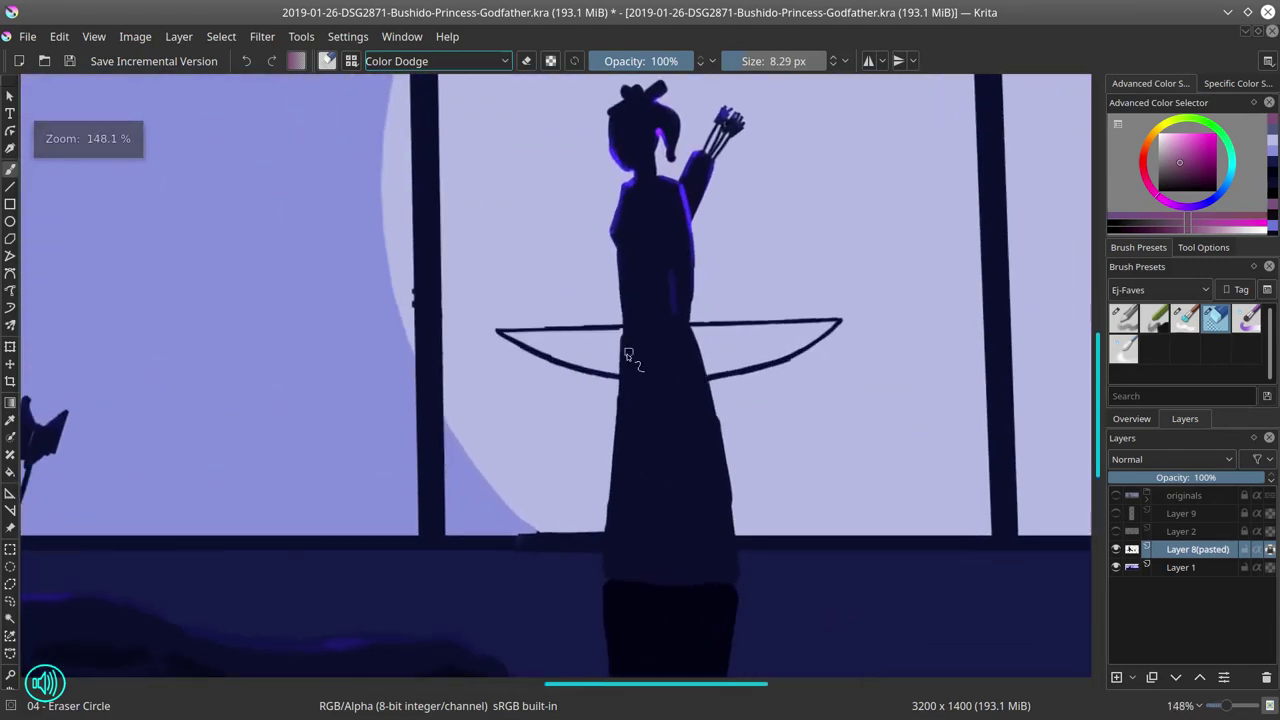
pyautogui.press(']')
pyautogui.moveTo(624, 335); pyautogui.dragTo(620, 352)
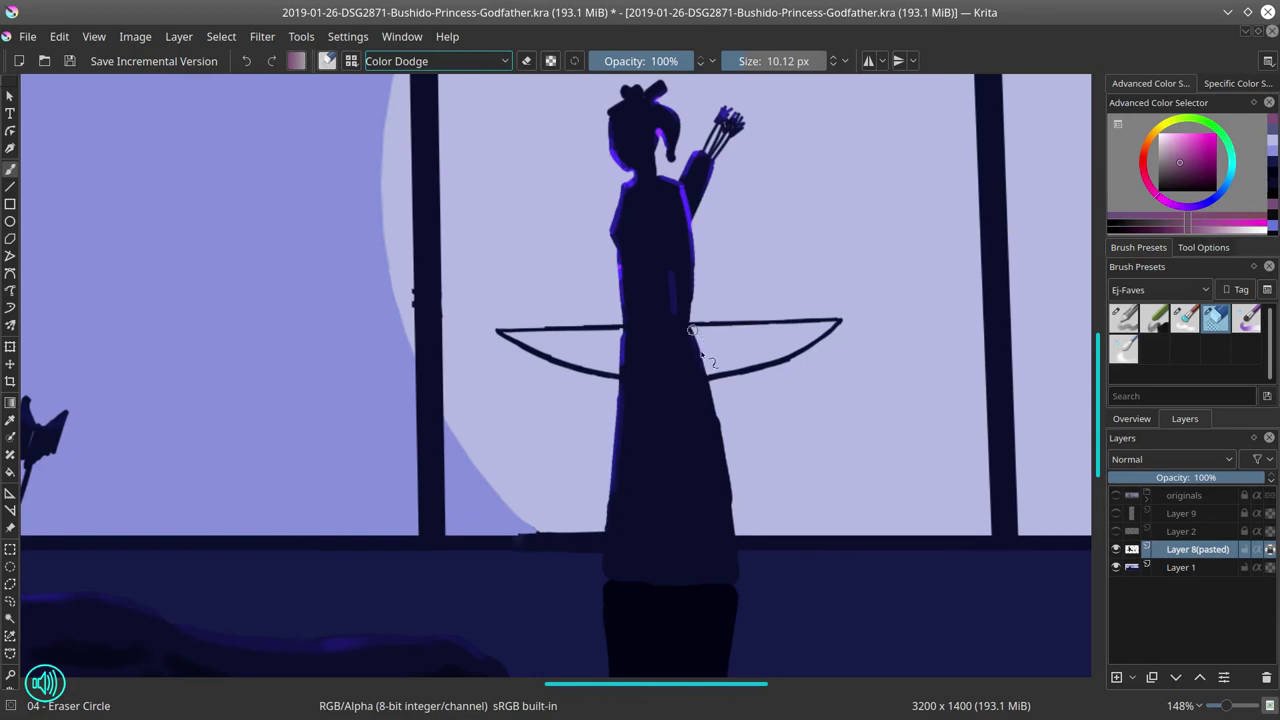
pyautogui.moveTo(694, 330); pyautogui.dragTo(732, 521)
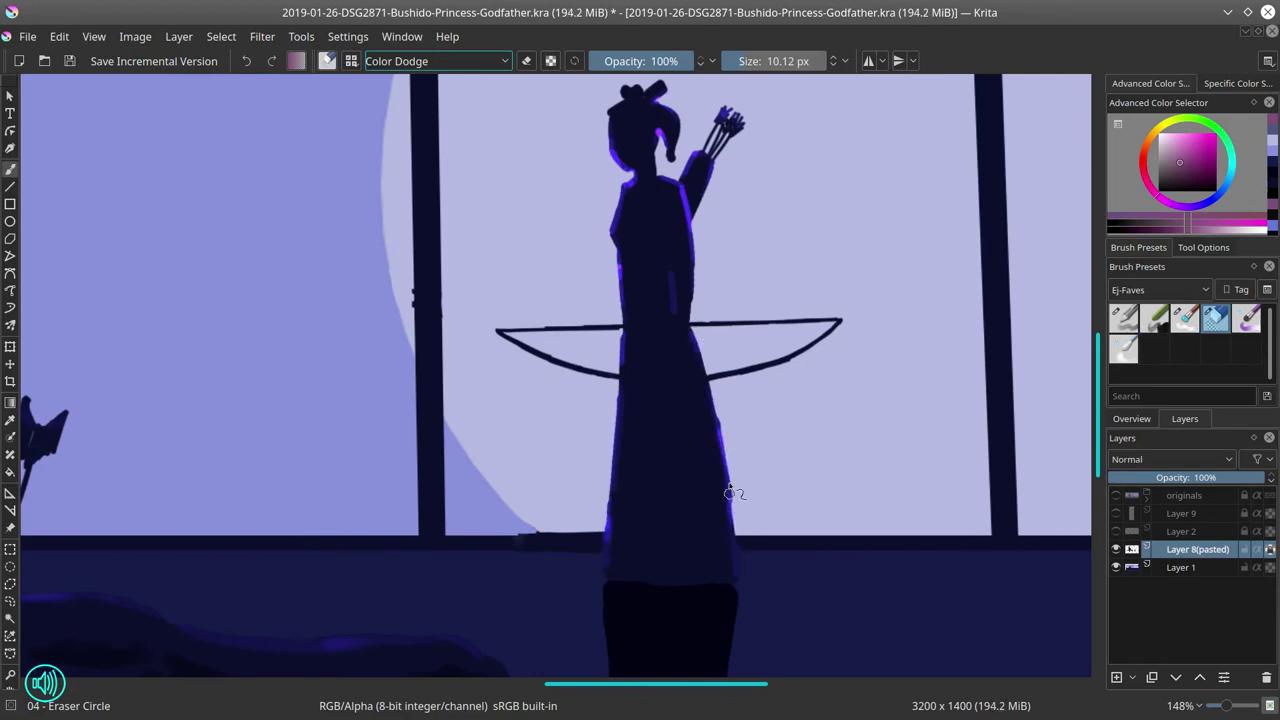
# Step: Save the painting
pyautogui.scroll(-5, 734, 491)
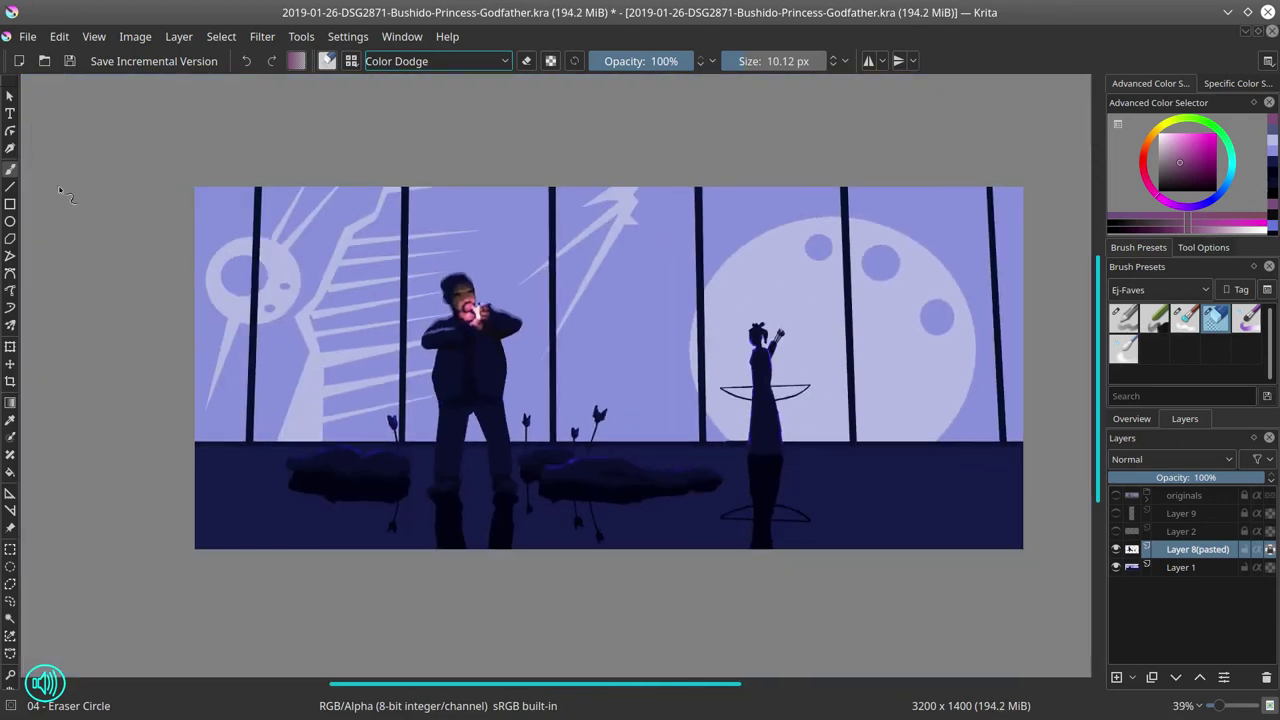
pyautogui.scroll(-1, 62, 192)
pyautogui.click(69, 61)
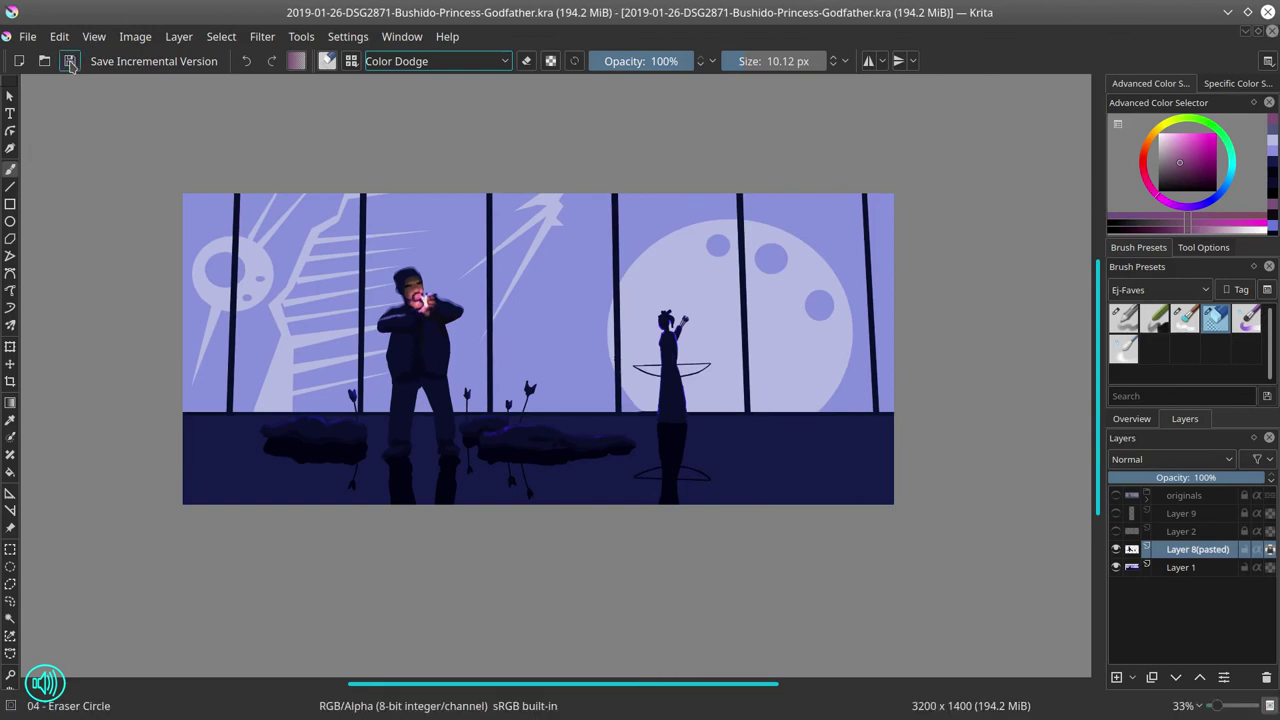
# Step: In Normal mode, touch up the princess's reflection with its sampled near-black colour at 26.95 px, and unlock the layer's alpha
pyautogui.click(437, 61)
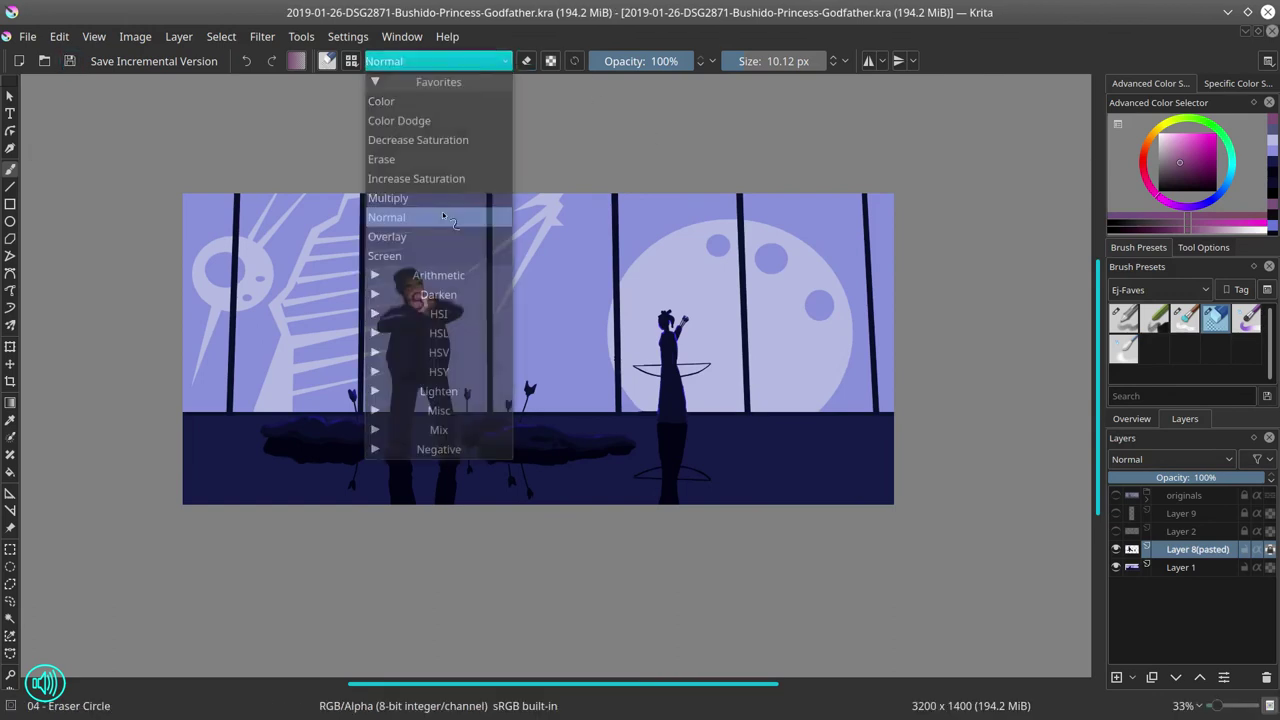
pyautogui.click(400, 214)
pyautogui.scroll(3, 702, 546)
pyautogui.keyDown('ctrl'); pyautogui.click(643, 391); pyautogui.keyUp('ctrl')
pyautogui.moveTo(634, 384); pyautogui.dragTo(644, 376)
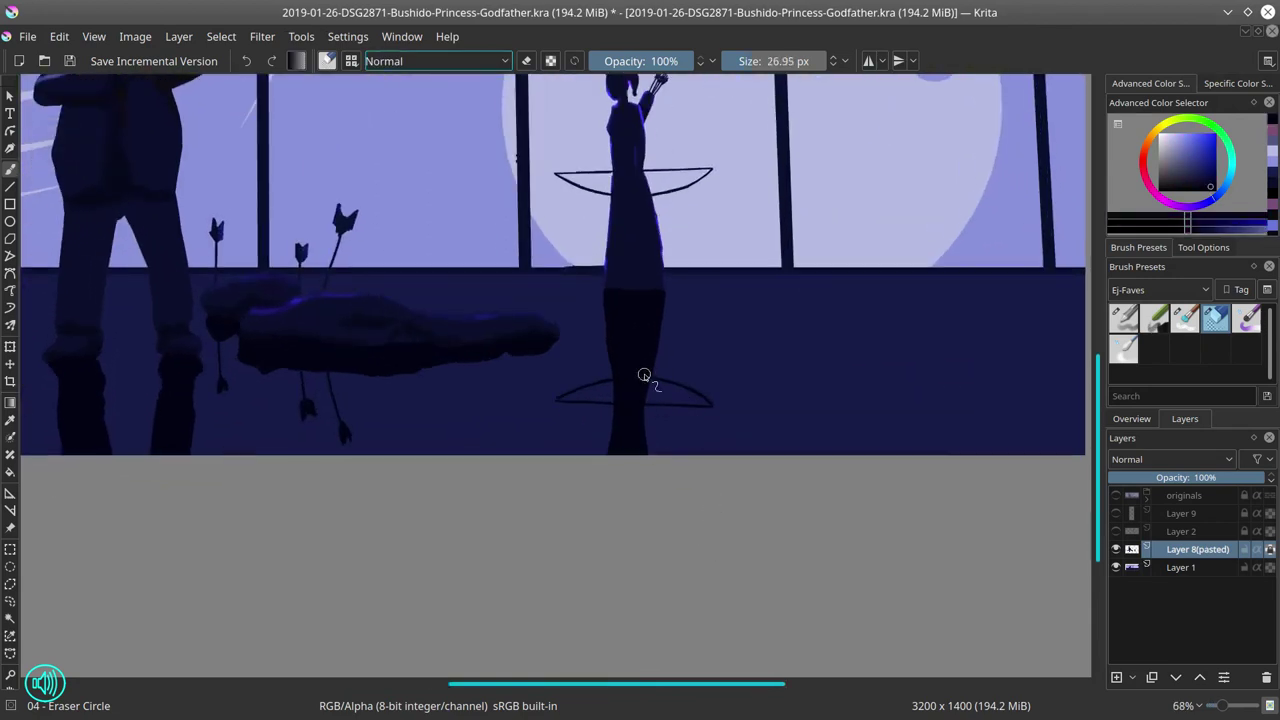
pyautogui.click(1270, 549)
pyautogui.scroll(1, 714, 531)
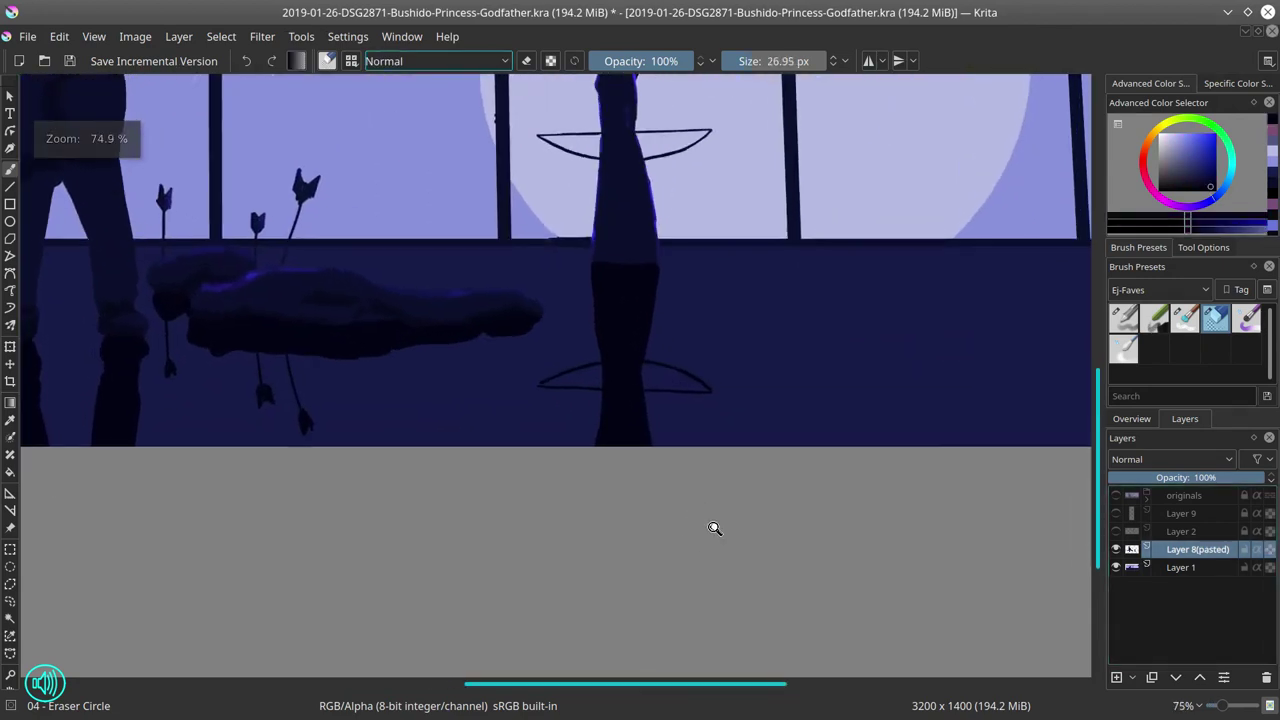
pyautogui.scroll(-3, 672, 505)
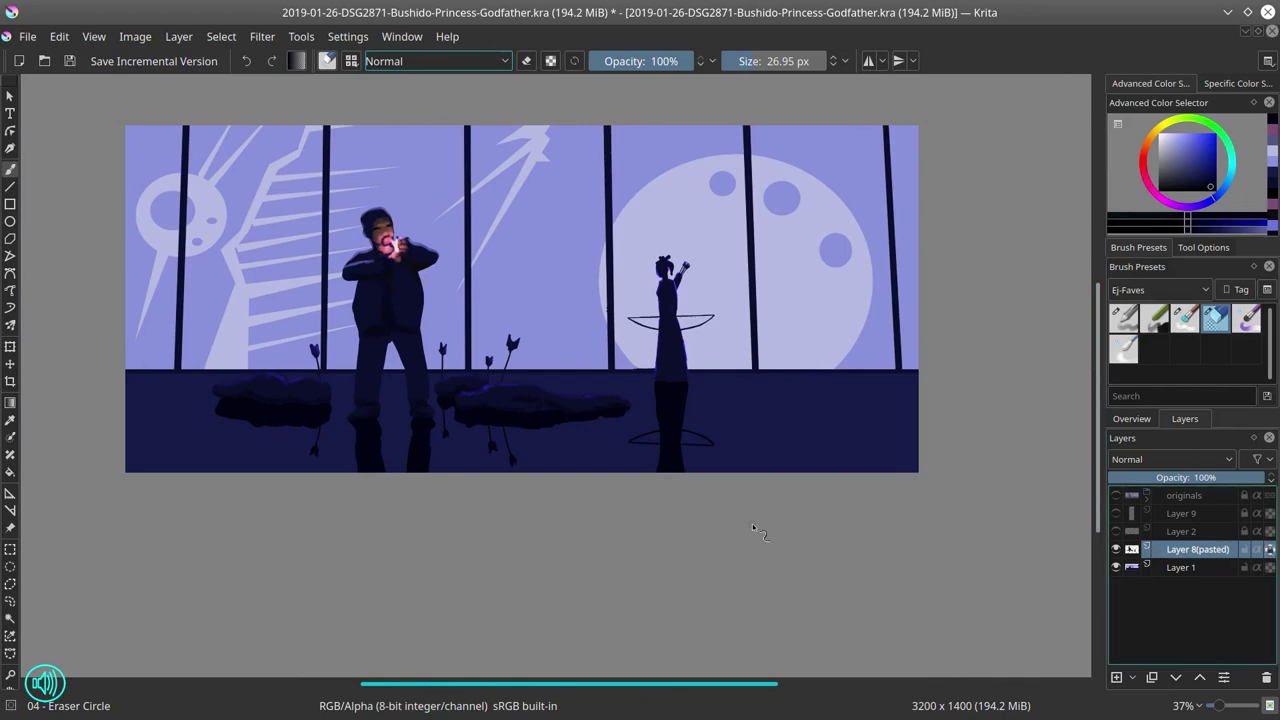
# Step: Choose the Basic-4 Flow Opacity brush in Color Dodge mode and try a sampled dark brown stroke under the godfather's brow
pyautogui.click(438, 61)
pyautogui.click(428, 122)
pyautogui.click(1124, 318)
pyautogui.scroll(2, 434, 329)
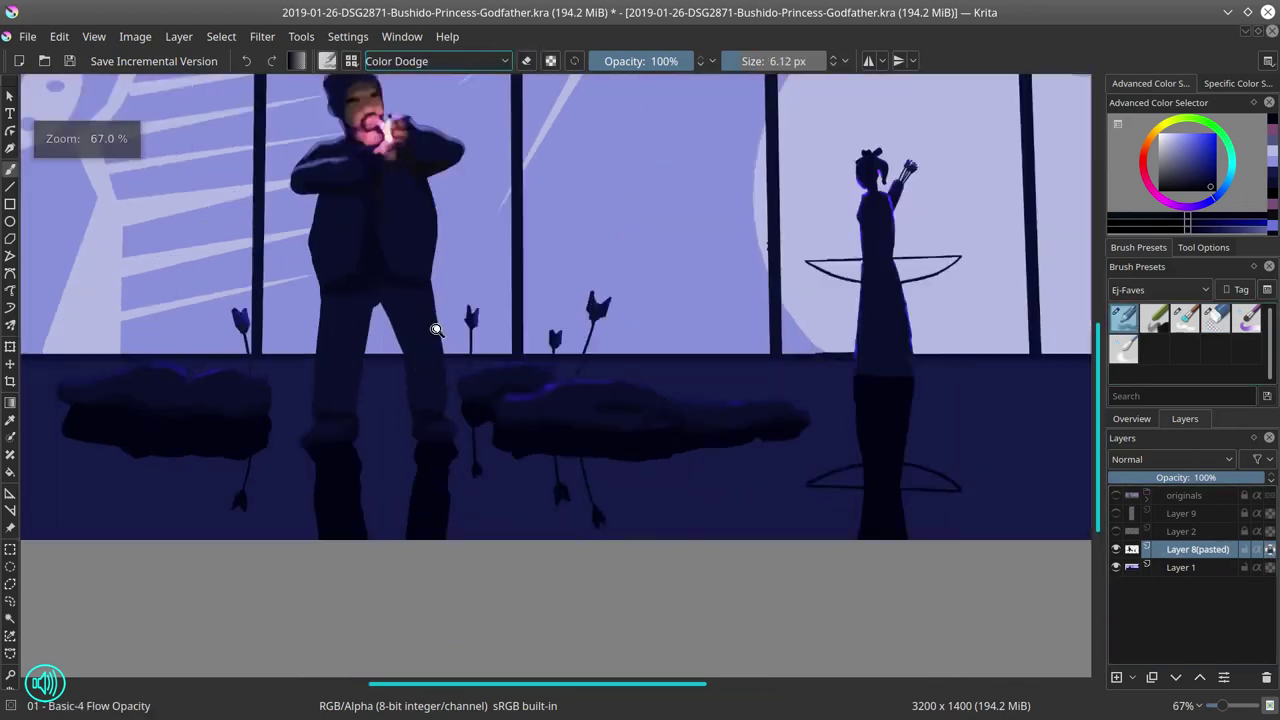
pyautogui.scroll(3, 453, 366)
pyautogui.moveTo(387, 196)
pyautogui.mouseDown()
pyautogui.moveTo(453, 366)
pyautogui.moveTo(577, 572)
pyautogui.mouseUp()
pyautogui.scroll(1, 577, 572)
pyautogui.keyDown('ctrl'); pyautogui.click(471, 298); pyautogui.keyUp('ctrl')
pyautogui.moveTo(474, 306); pyautogui.dragTo(469, 309)
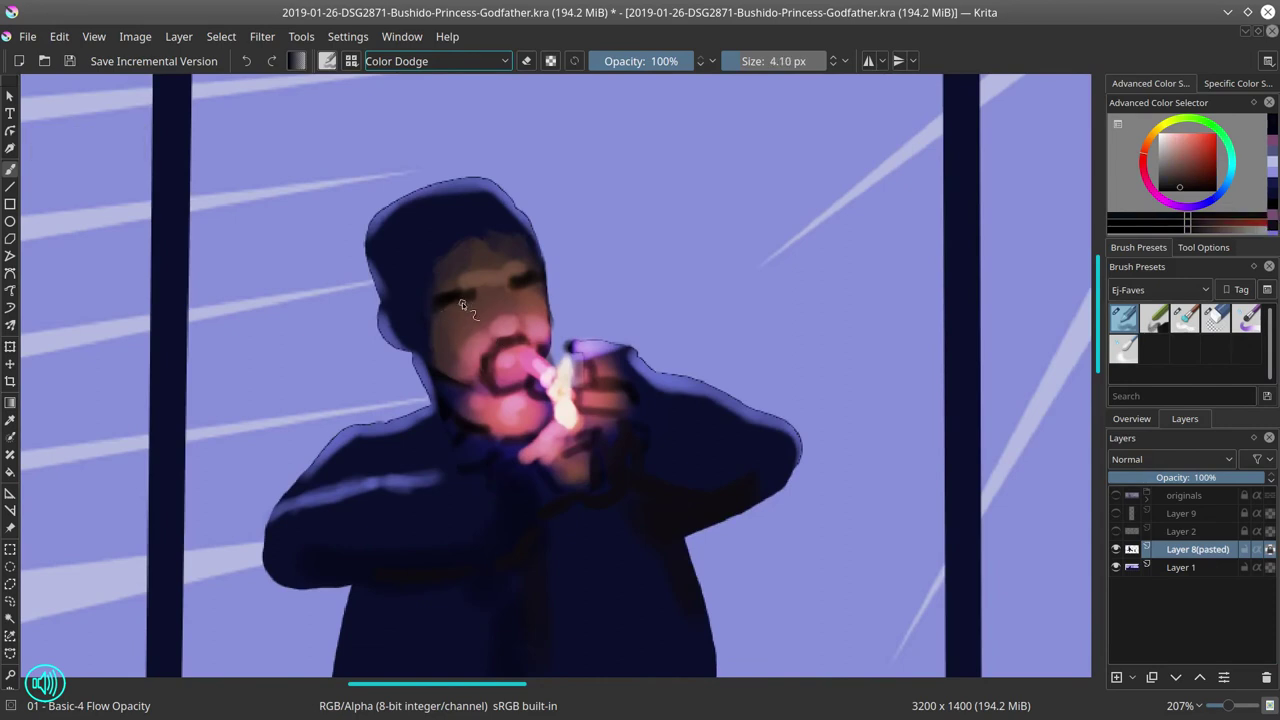
# Step: Switch the brush to Normal mode and paint the godfather's closed eyes with dark lines and pinkish eyelid highlights
pyautogui.click(437, 61)
pyautogui.click(400, 214)
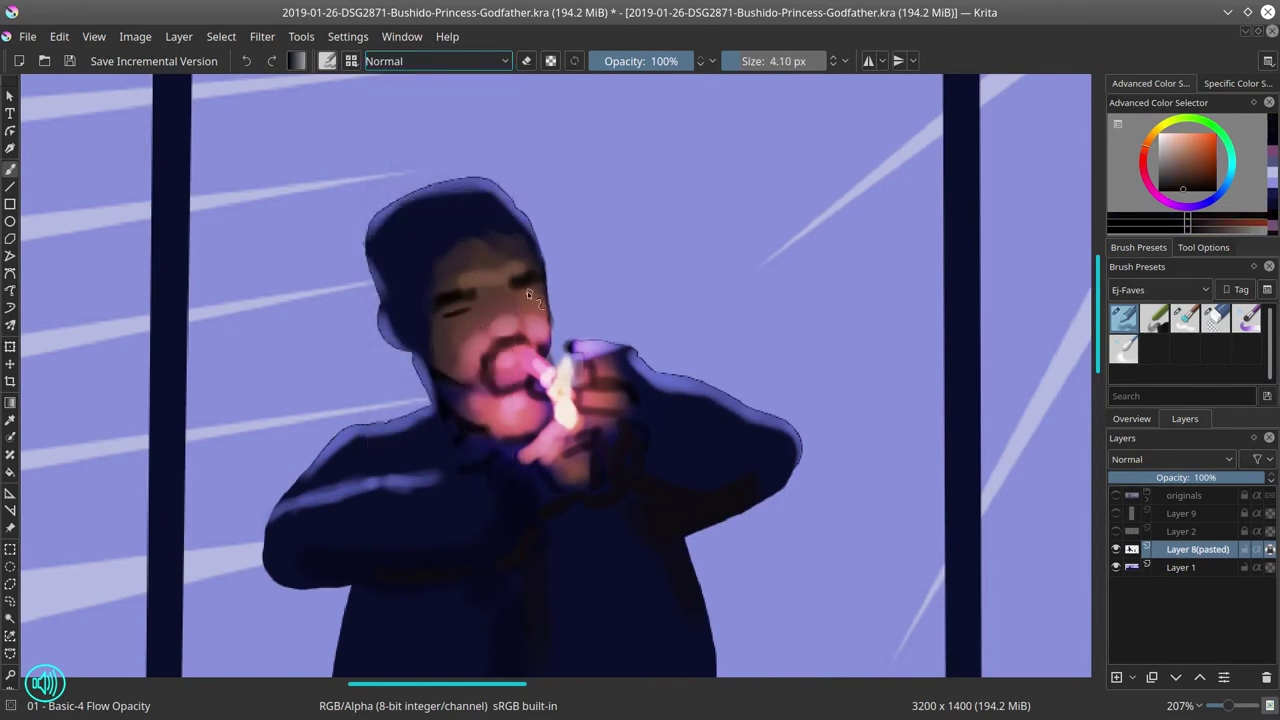
pyautogui.moveTo(528, 294); pyautogui.dragTo(539, 292)
pyautogui.keyDown('ctrl'); pyautogui.click(507, 325); pyautogui.keyUp('ctrl')
pyautogui.moveTo(457, 310)
pyautogui.mouseDown()
pyautogui.moveTo(531, 289)
pyautogui.moveTo(447, 314)
pyautogui.mouseUp()
pyautogui.keyDown('ctrl'); pyautogui.click(480, 284); pyautogui.keyUp('ctrl')
pyautogui.keyDown('ctrl'); pyautogui.click(474, 302); pyautogui.keyUp('ctrl')
pyautogui.keyDown('ctrl'); pyautogui.click(516, 361); pyautogui.keyUp('ctrl')
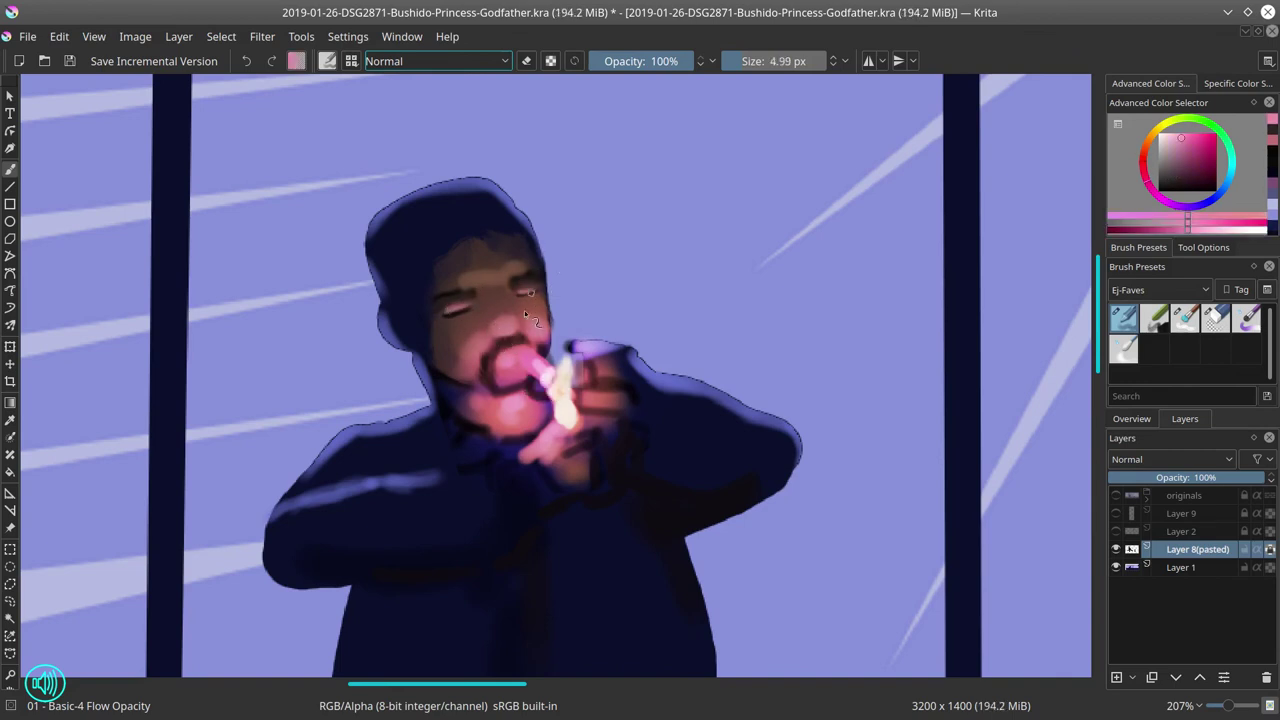
# Step: Refine the godfather's nose and his mouth around the cigar with light and dark strokes in colours sampled from the face
pyautogui.scroll(-10, 603, 330)
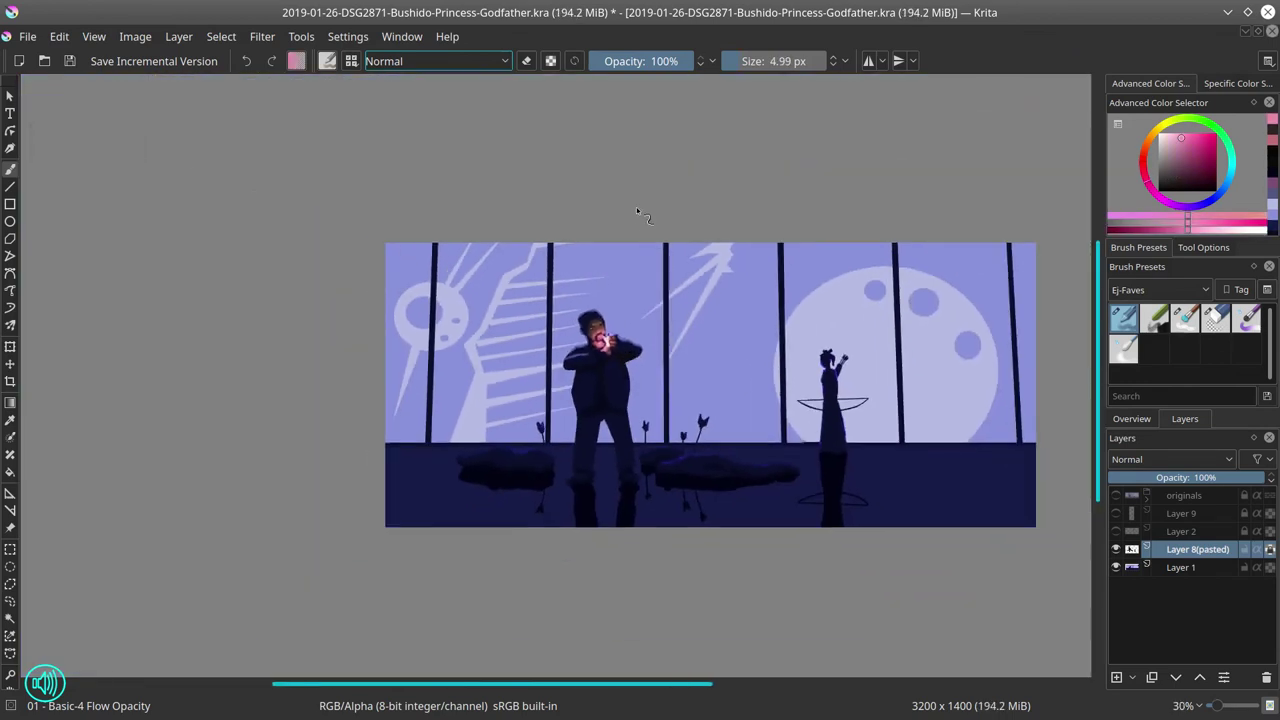
pyautogui.scroll(10, 610, 395)
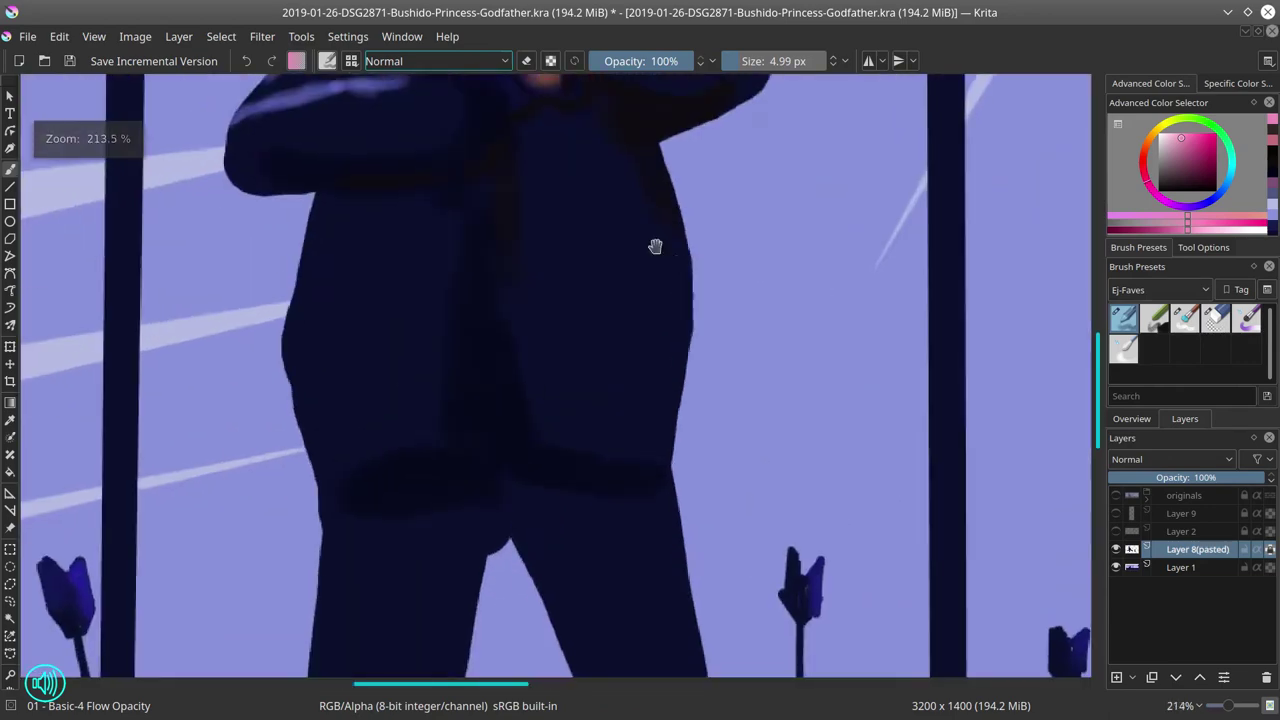
pyautogui.moveTo(654, 246); pyautogui.dragTo(735, 618)
pyautogui.keyDown('ctrl'); pyautogui.click(600, 480); pyautogui.keyUp('ctrl')
pyautogui.moveTo(588, 332); pyautogui.dragTo(584, 332)
pyautogui.moveTo(573, 319)
pyautogui.mouseDown()
pyautogui.moveTo(612, 346)
pyautogui.moveTo(634, 275)
pyautogui.moveTo(568, 297)
pyautogui.mouseUp()
pyautogui.keyDown('ctrl'); pyautogui.click(567, 295); pyautogui.keyUp('ctrl')
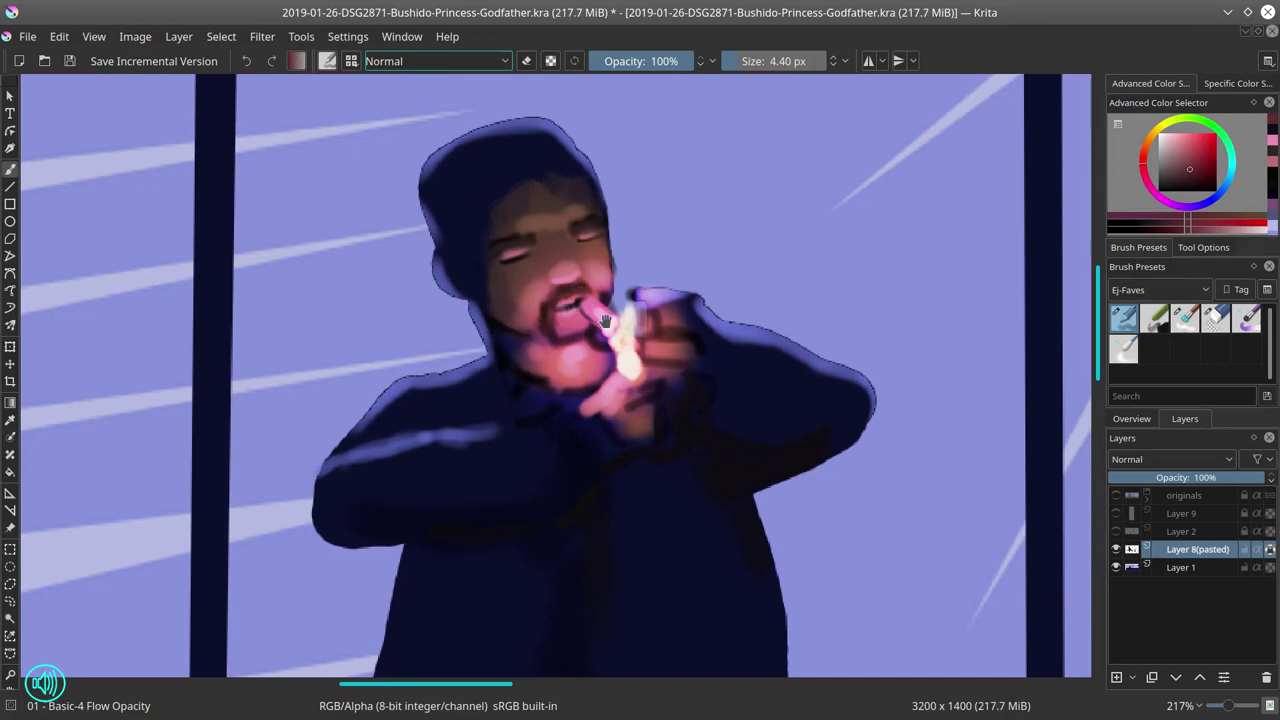
pyautogui.scroll(-5, 600, 314)
pyautogui.scroll(5, 583, 327)
pyautogui.keyDown('ctrl'); pyautogui.click(640, 271); pyautogui.keyUp('ctrl')
# Step: Check the whole painting in the Overview and at a small zoom, and save the file
pyautogui.scroll(-6, 666, 262)
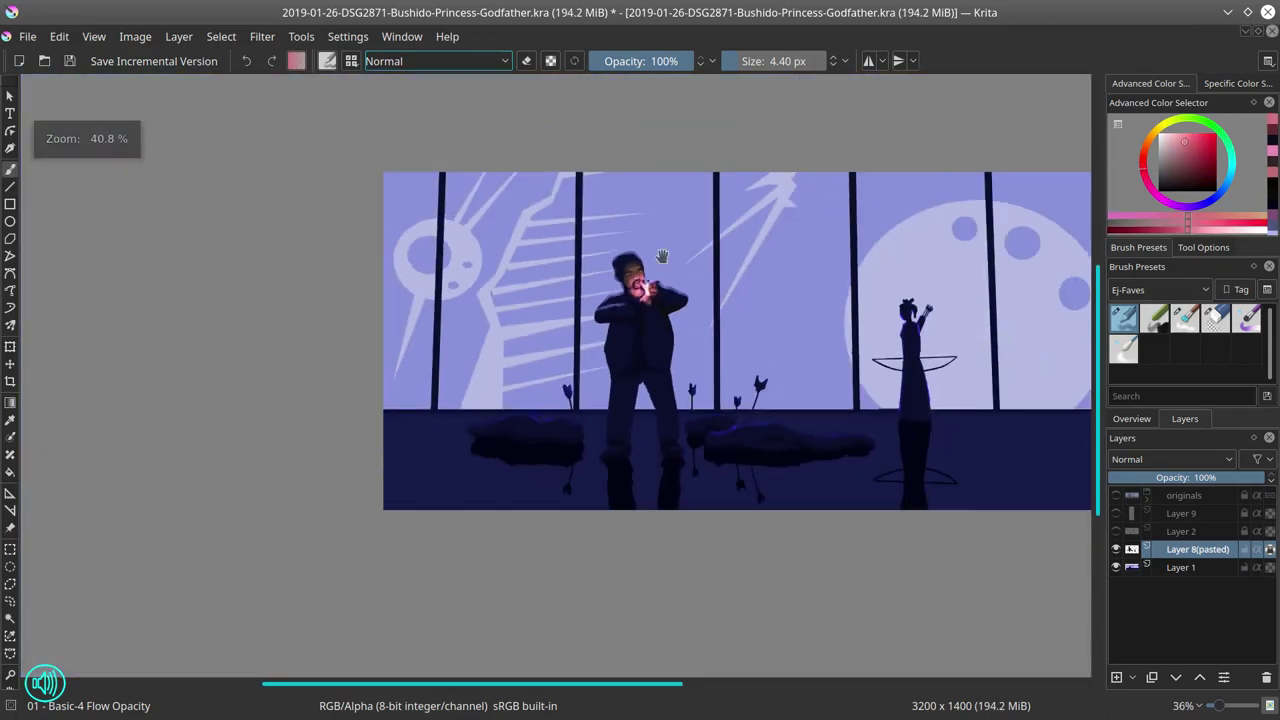
pyautogui.click(1135, 419)
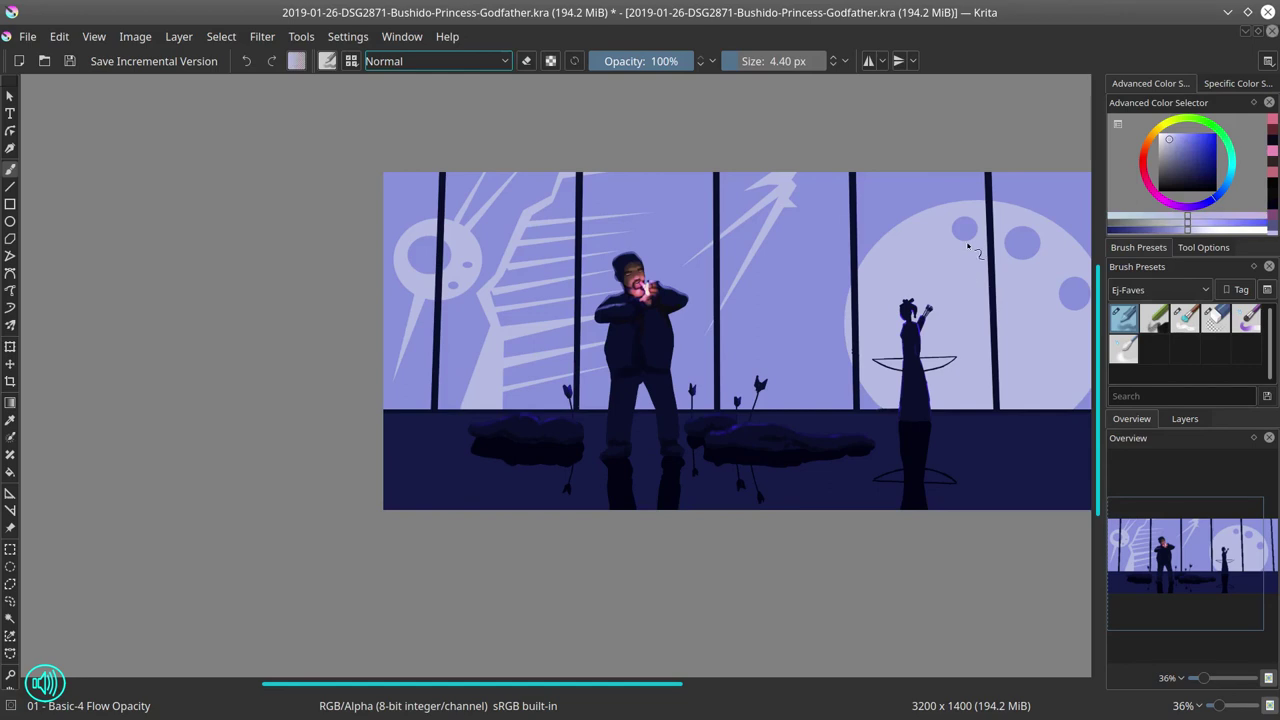
pyautogui.moveTo(915, 319); pyautogui.dragTo(738, 261)
pyautogui.scroll(-2, 737, 261)
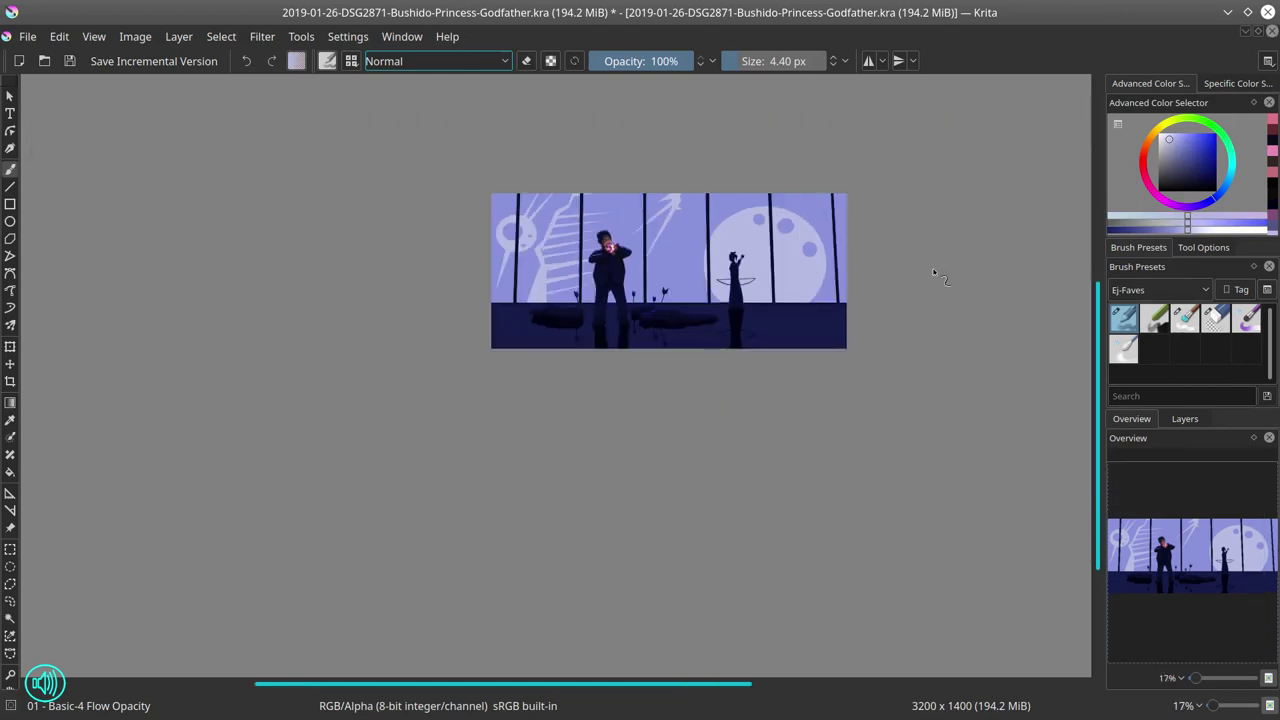
pyautogui.click(69, 61)
# Step: Mirror the image horizontally to check the composition, and mirror it back
pyautogui.click(135, 36)
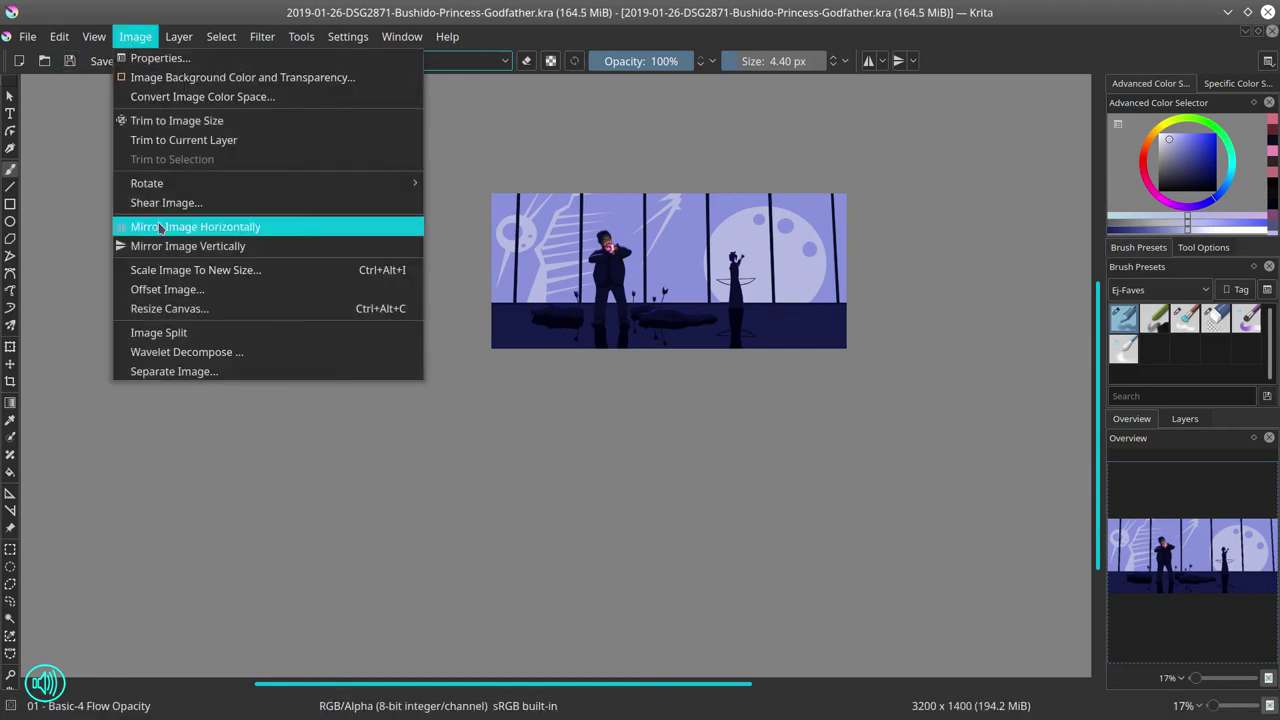
pyautogui.click(158, 228)
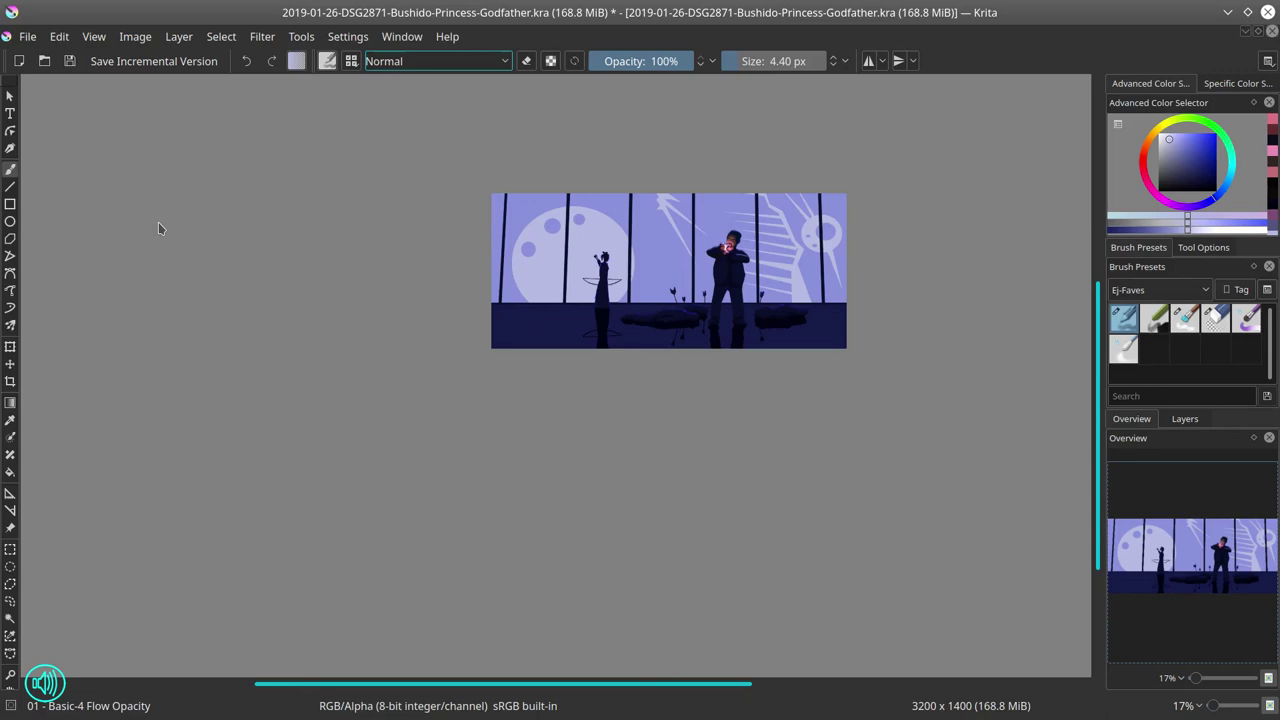
pyautogui.click(135, 36)
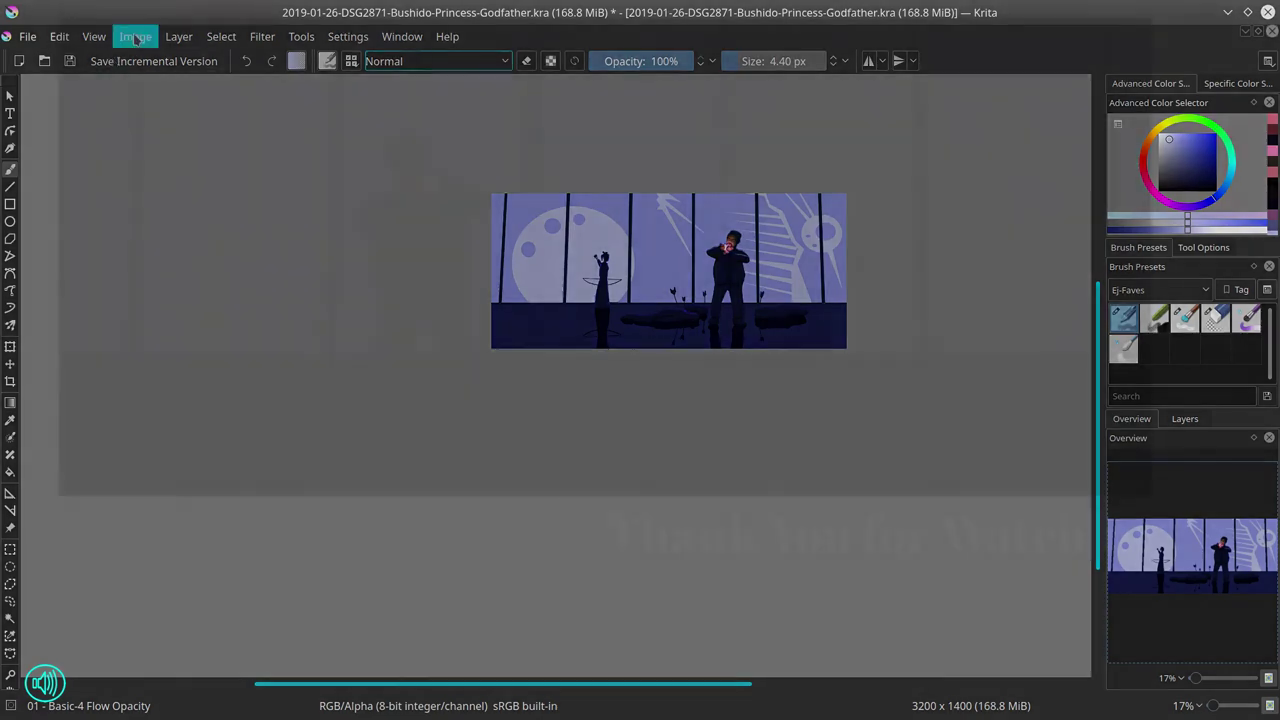
pyautogui.click(190, 228)
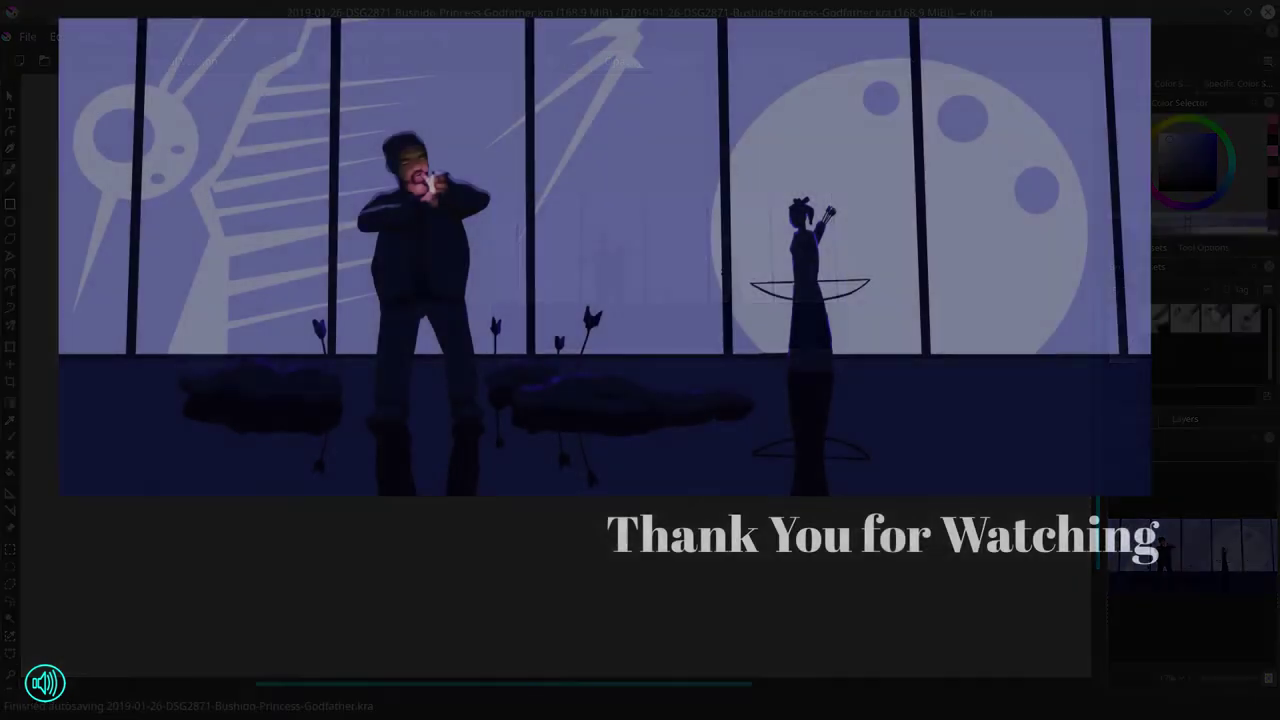